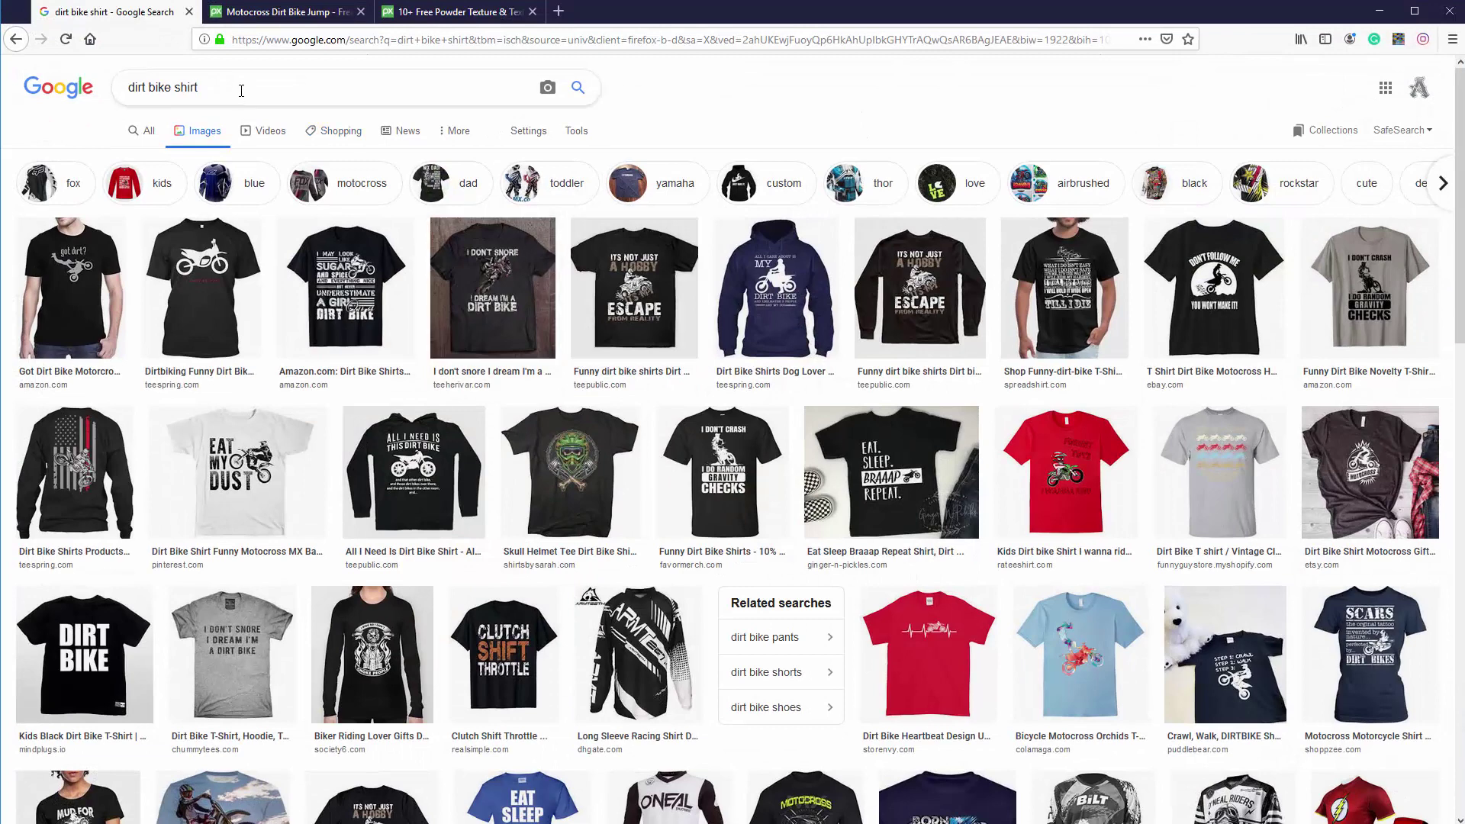
Step: Review the Google image results for dirt bike shirts as design references
scroll(890, 236, "down", 1)
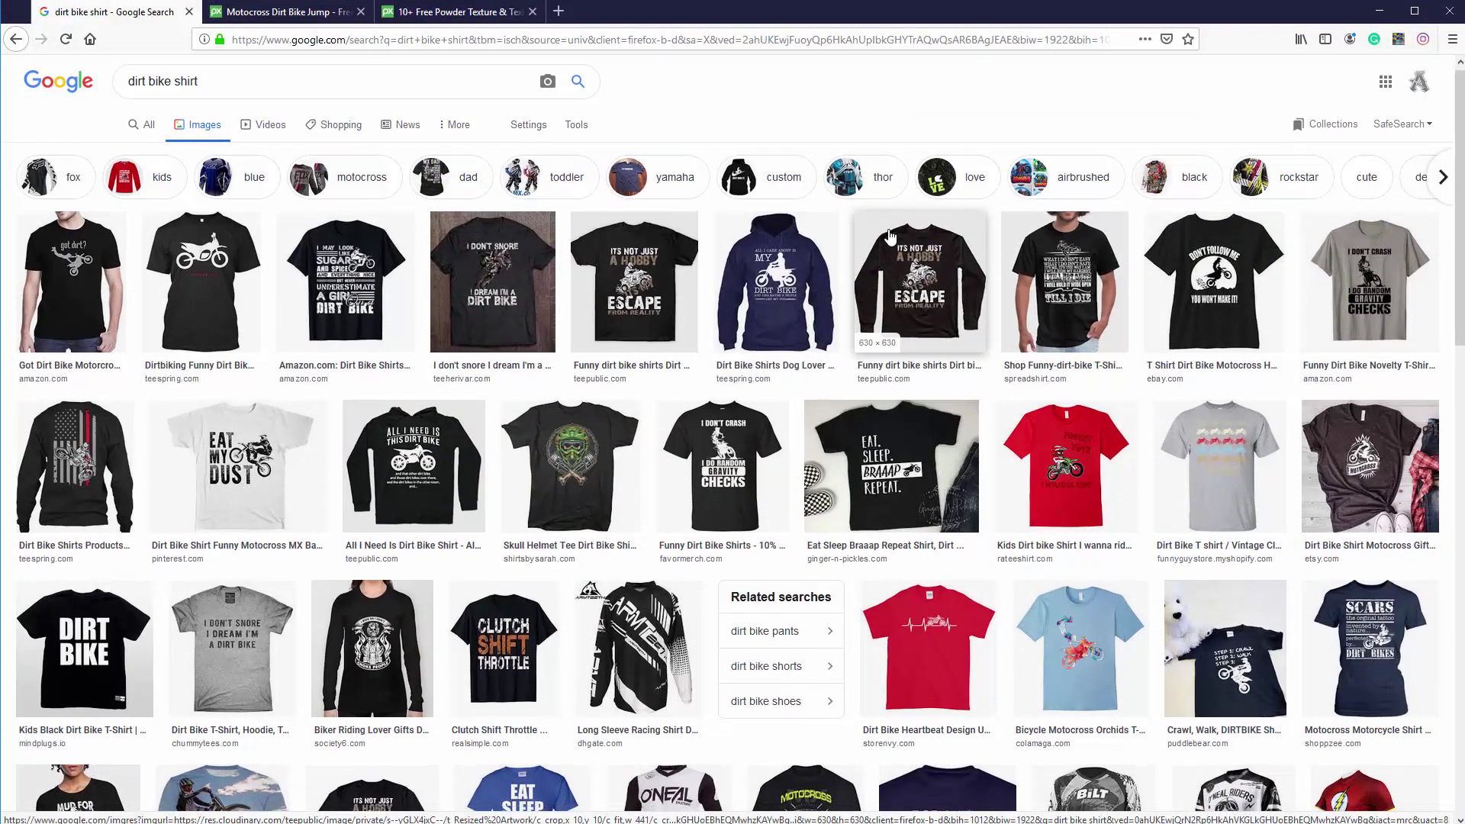
scroll(890, 236, "down", 3)
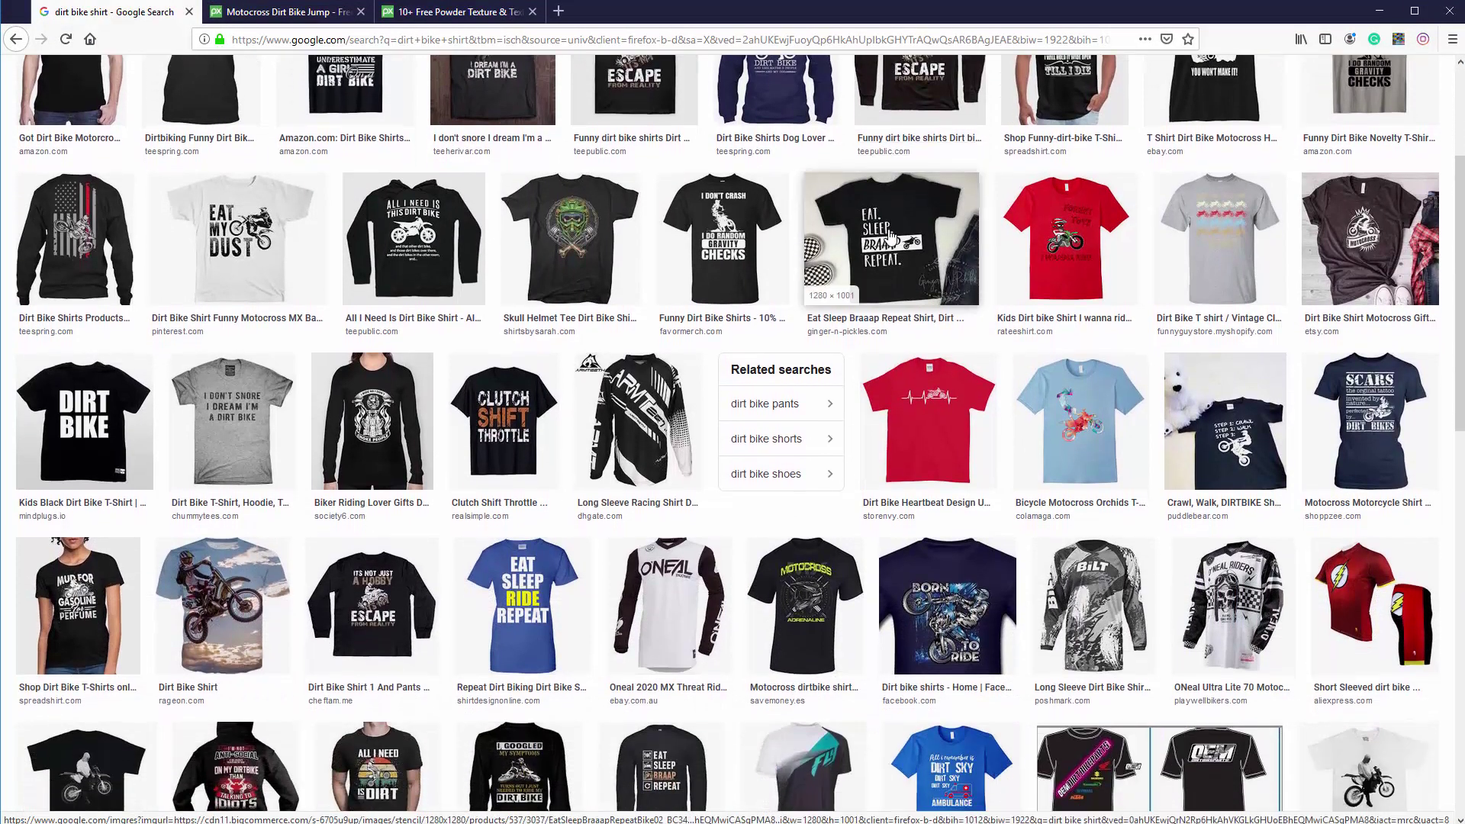
scroll(890, 237, "up", 3)
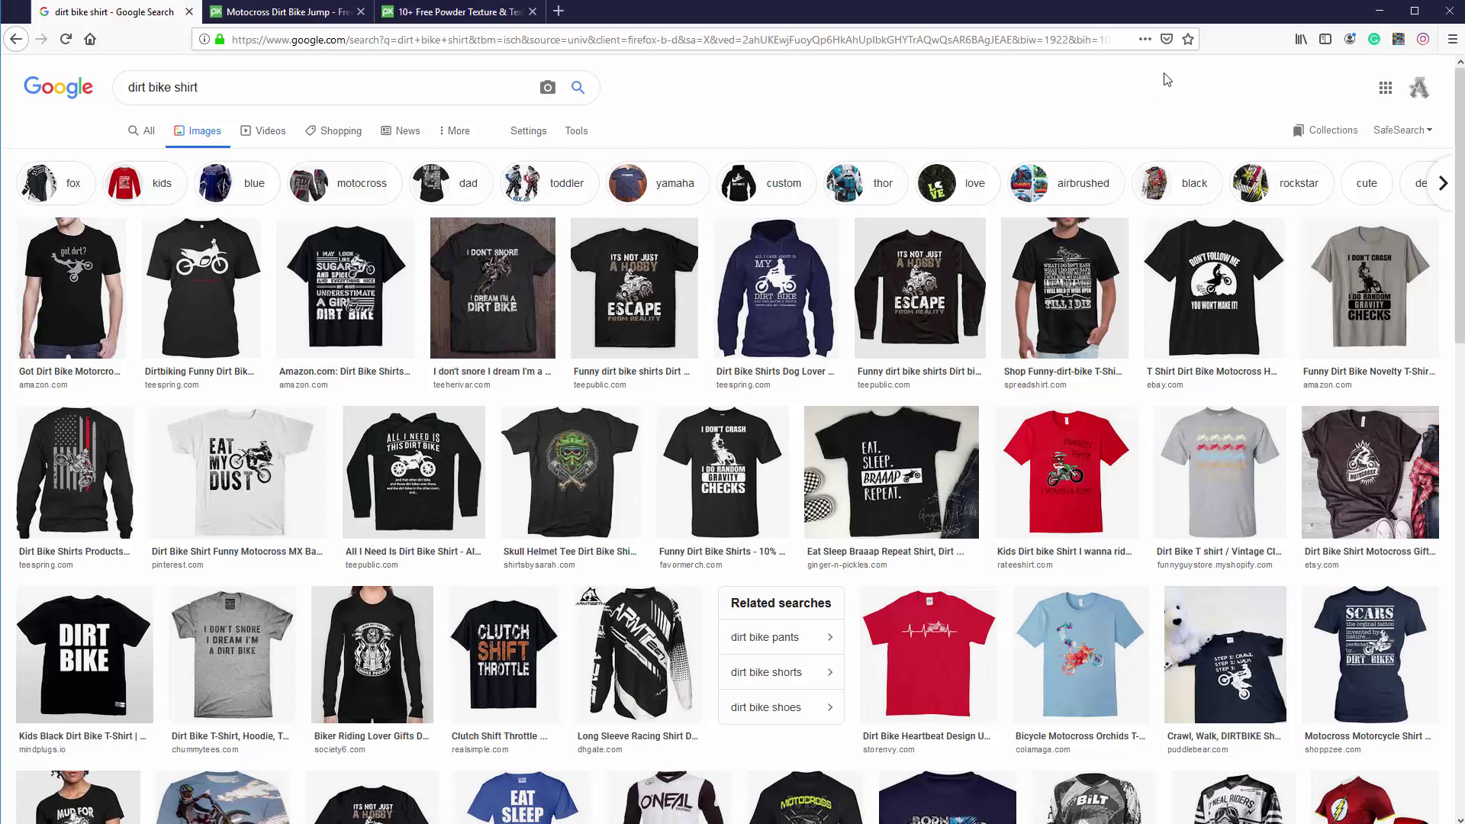
left_click(1379, 10)
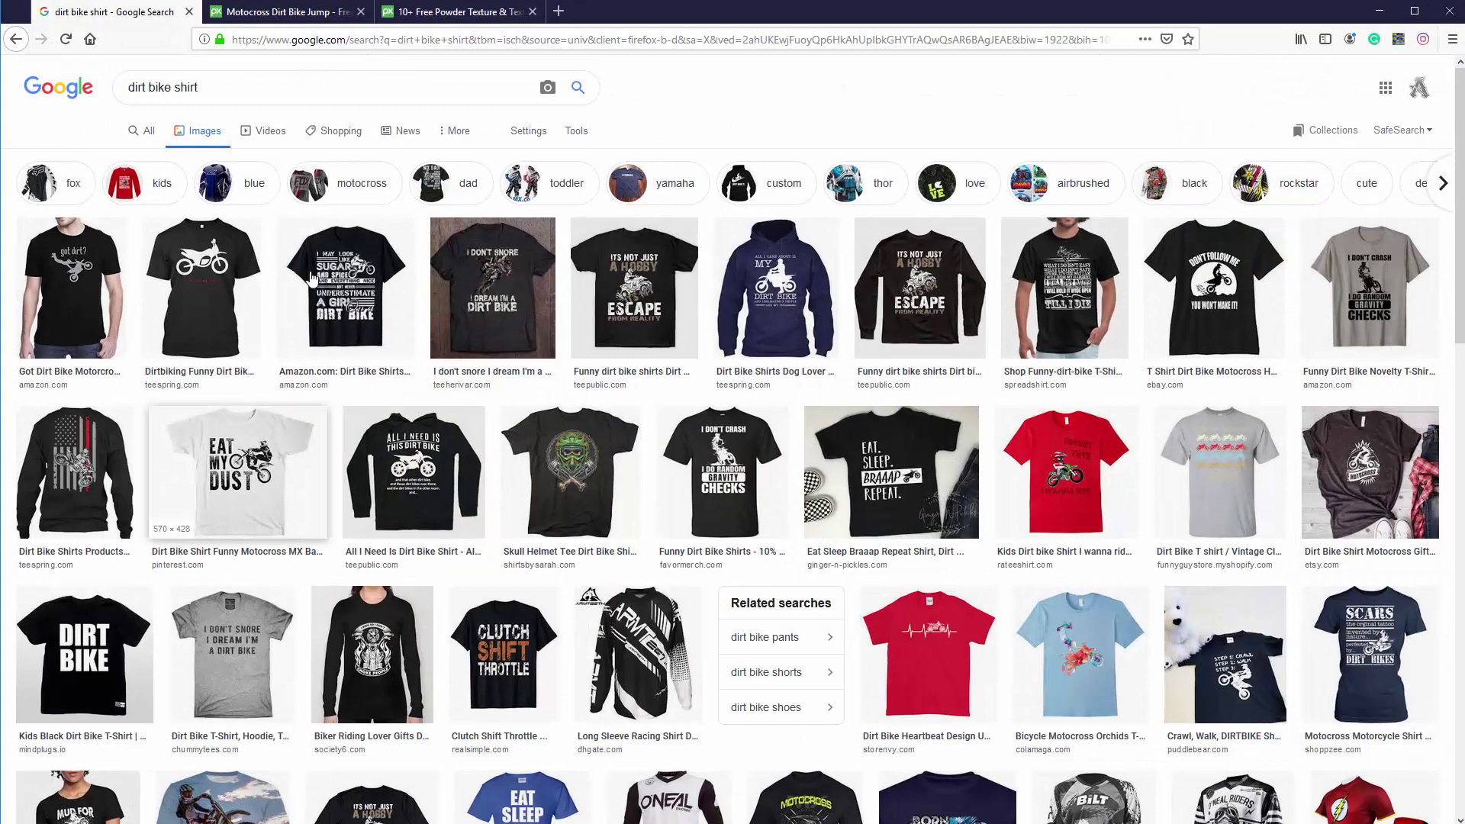
Step: Review the Pixabay motocross jump photo and the powder texture images, then switch to CorelDRAW
left_click(294, 14)
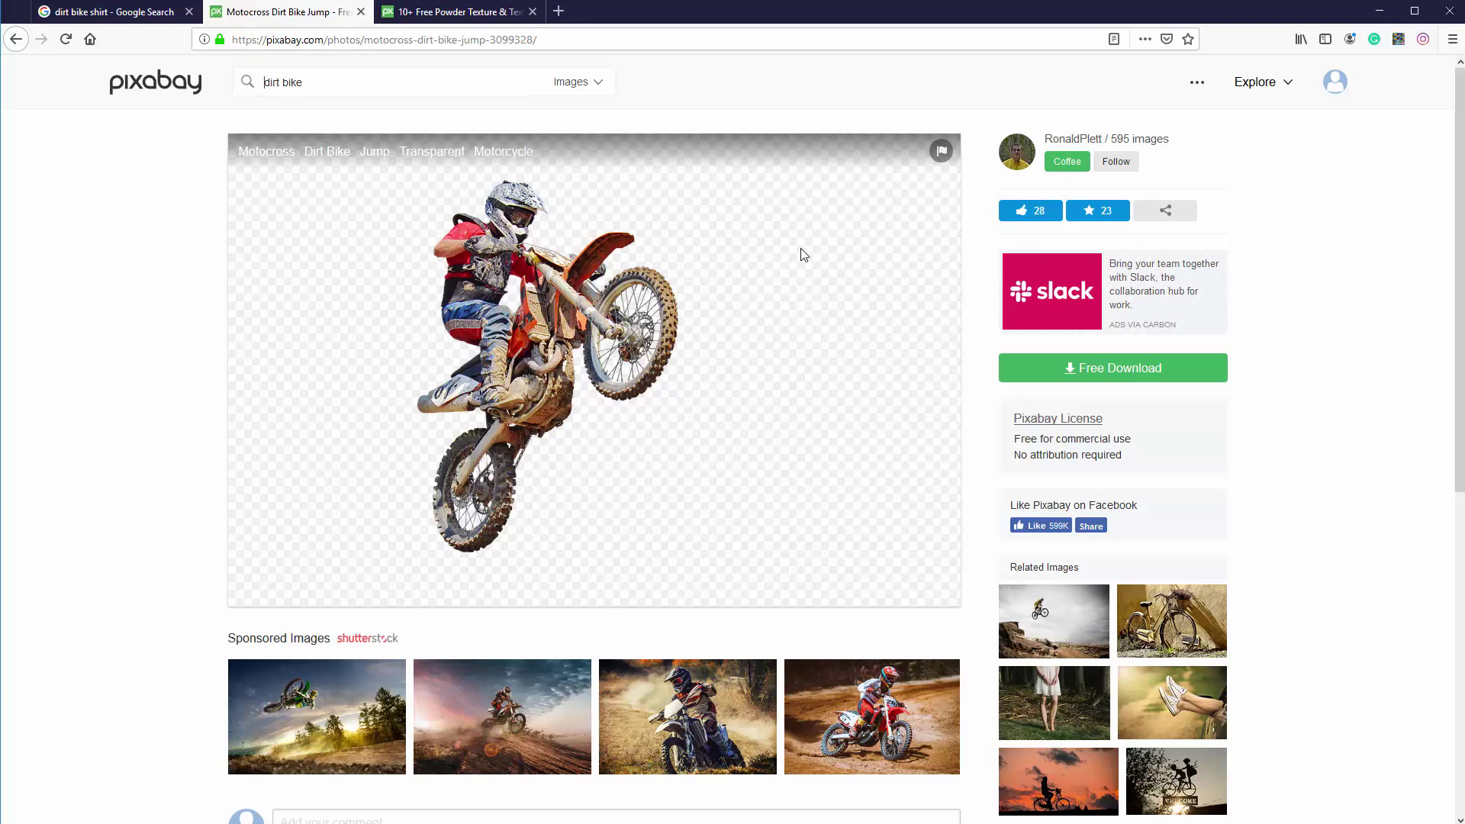
left_click(458, 12)
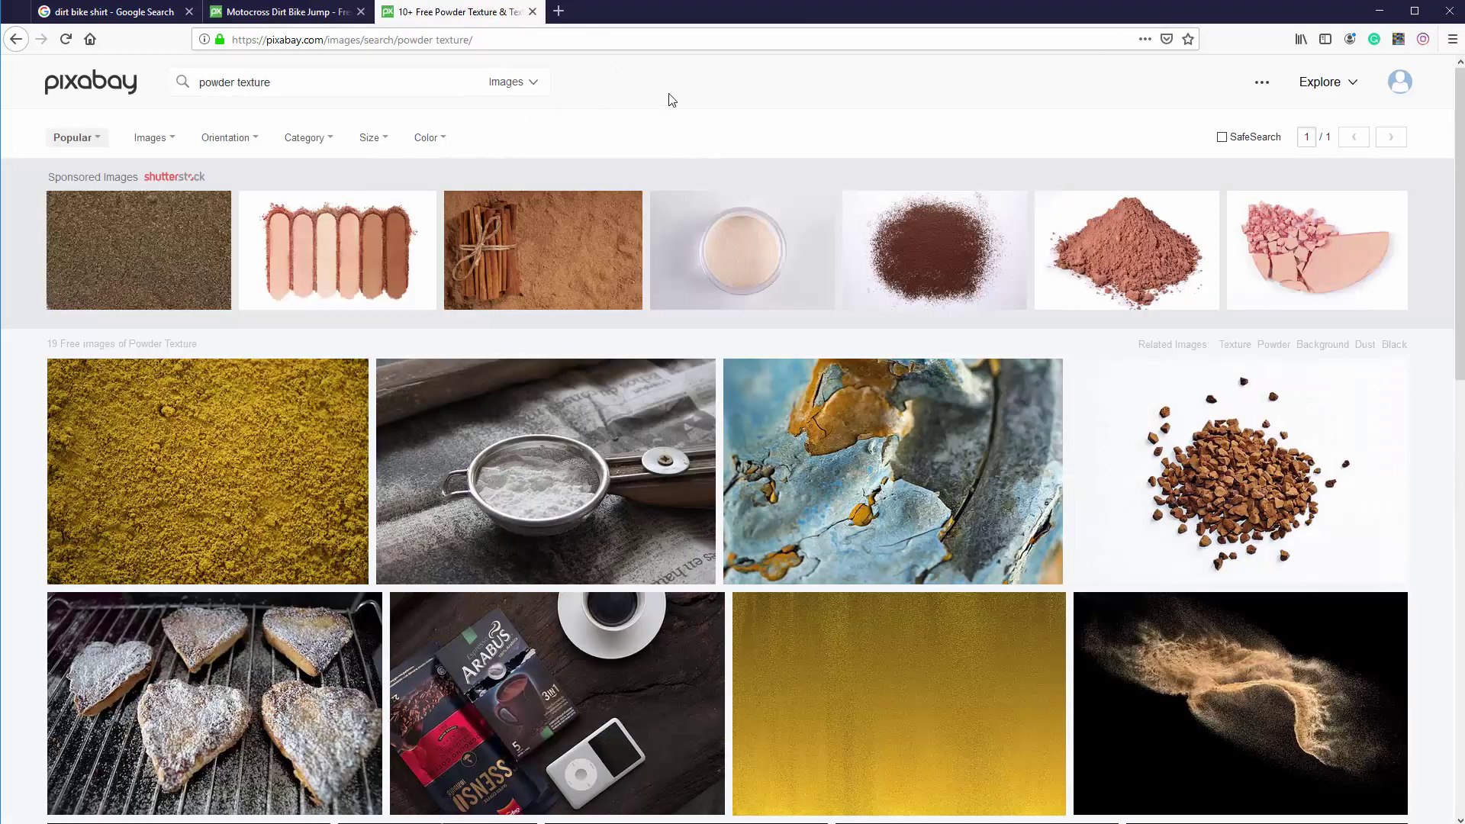
scroll(1085, 127, "down", 4)
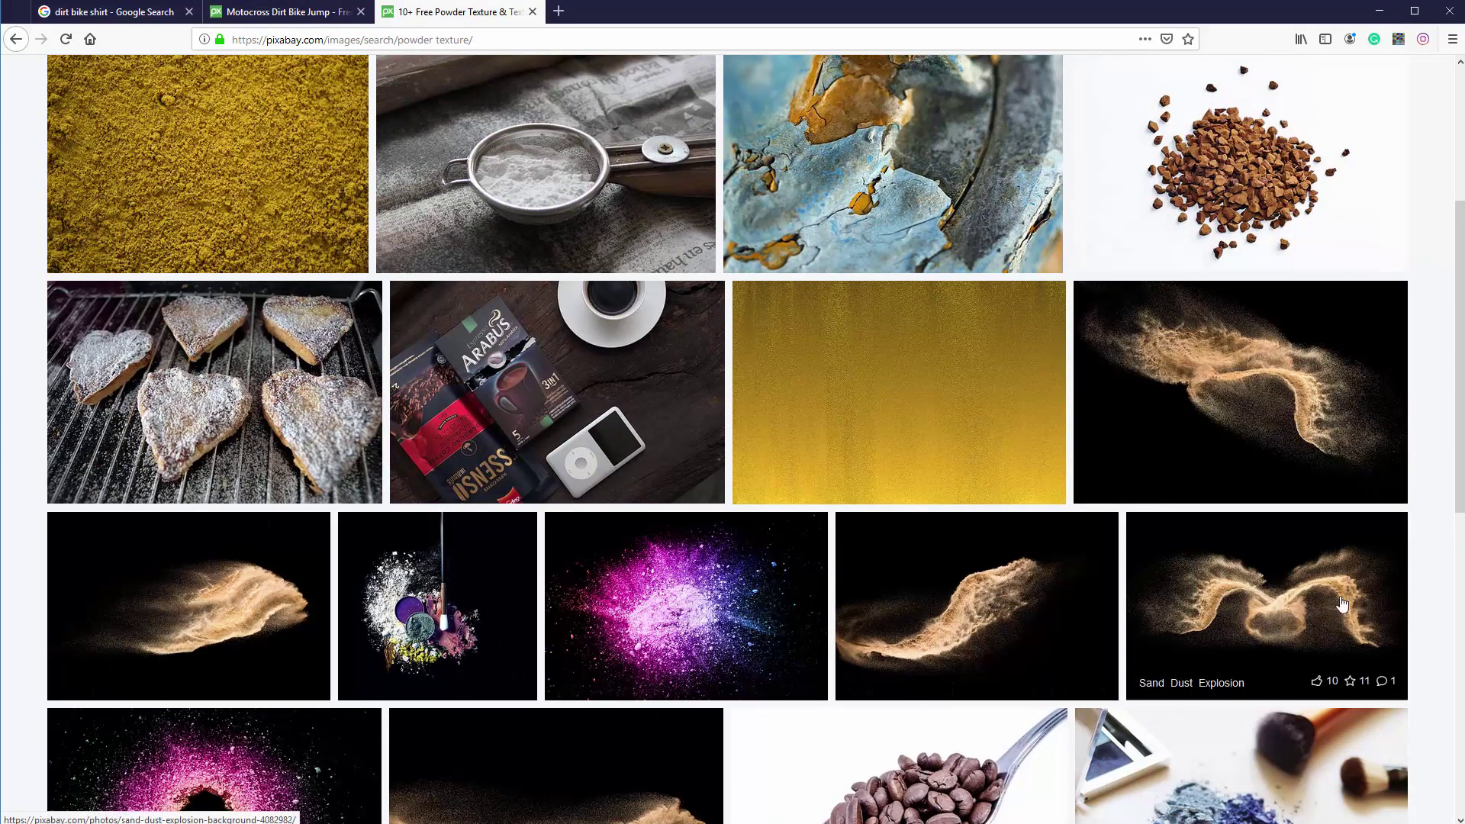
left_click(1377, 11)
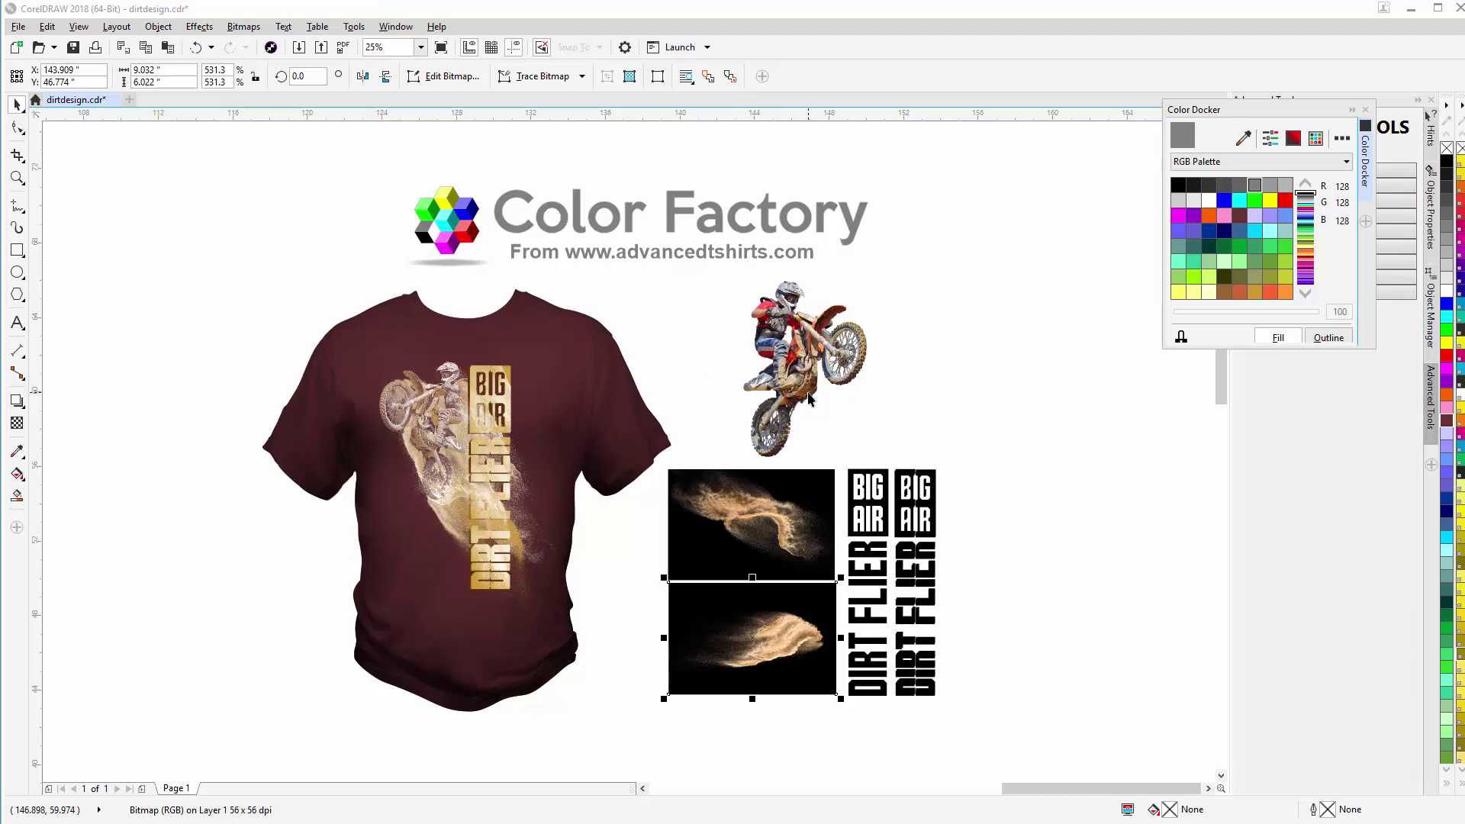
Step: Move the motocross rider bitmap away from the other artwork to the empty area right of the shirt
scroll(809, 396, "down", 2)
left_click(630, 452)
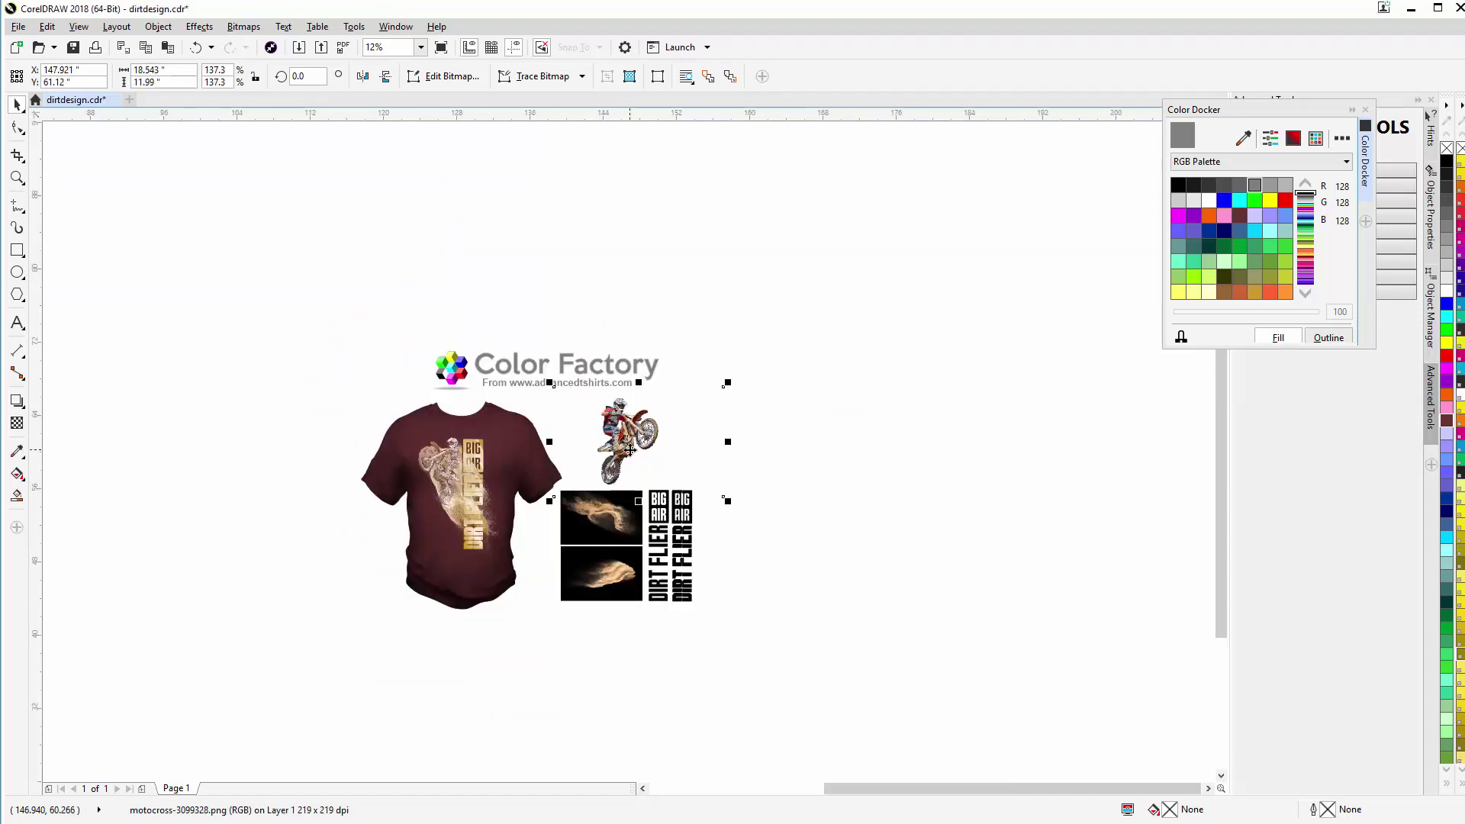
left_click_drag(630, 451, 867, 404)
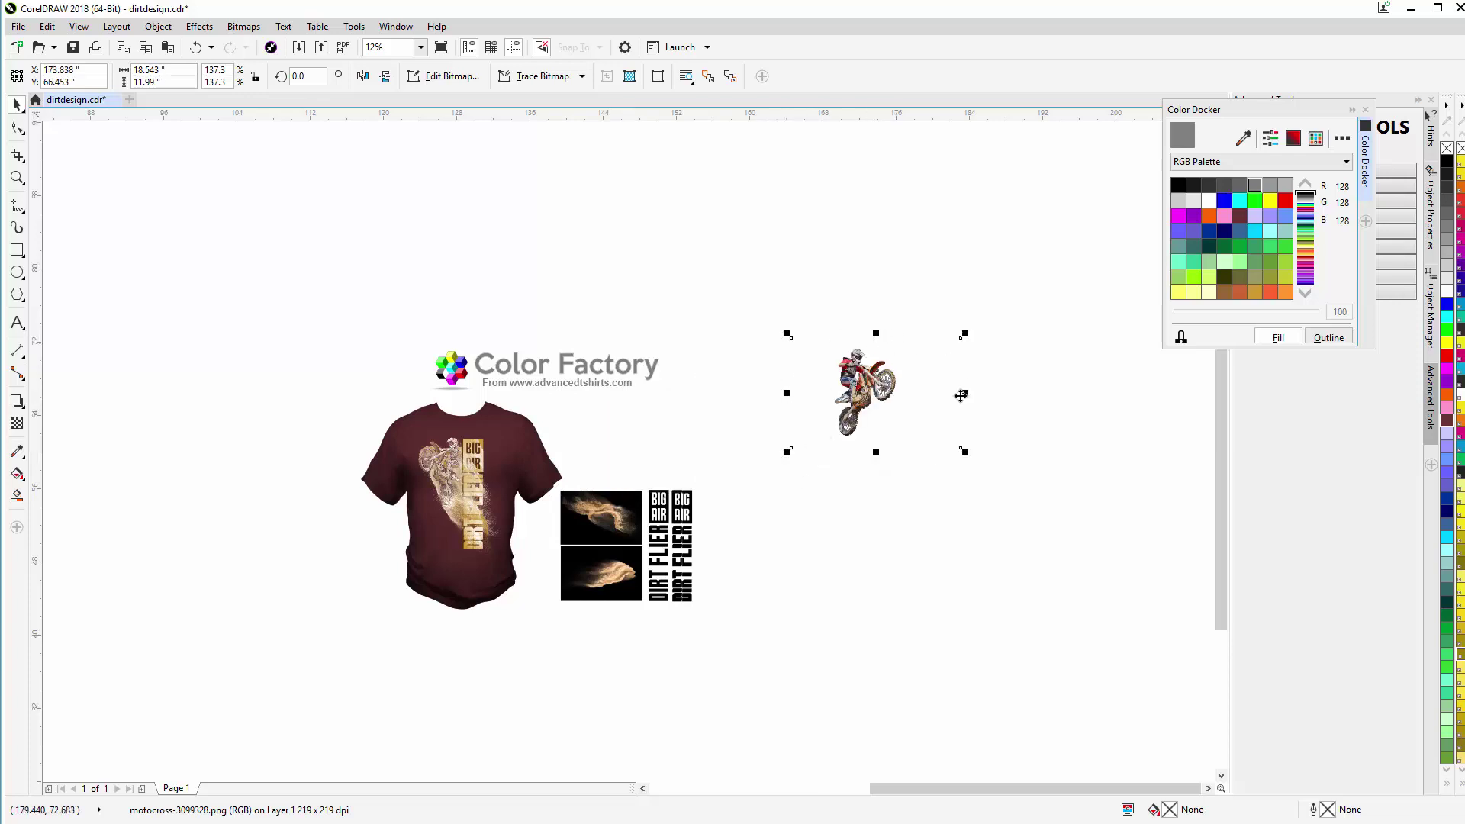
Step: Crop the motocross bitmap around the rider to about 9.7 by 11.25 inches and move it further right
left_click(16, 155)
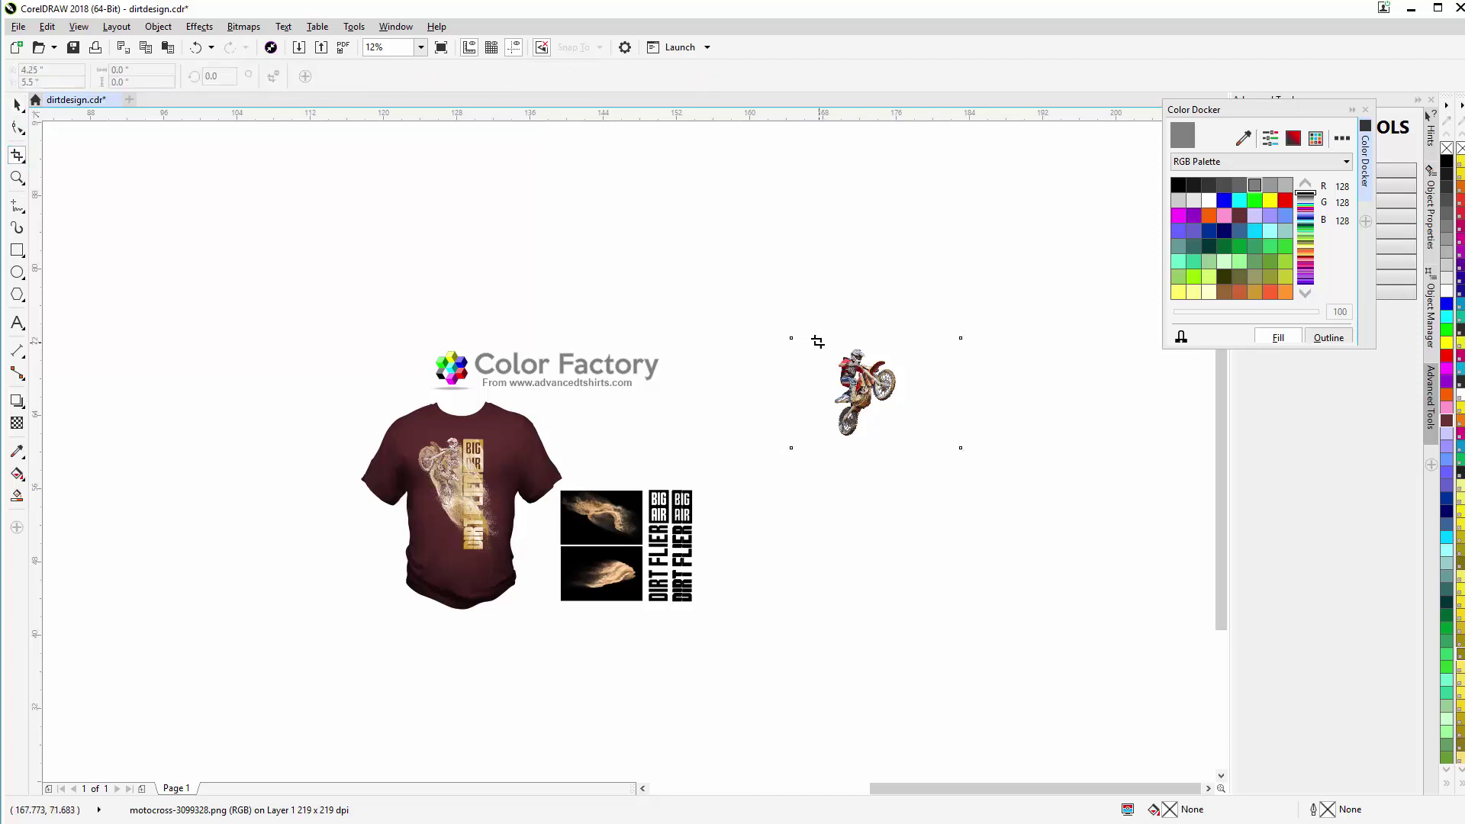
left_click_drag(818, 341, 905, 445)
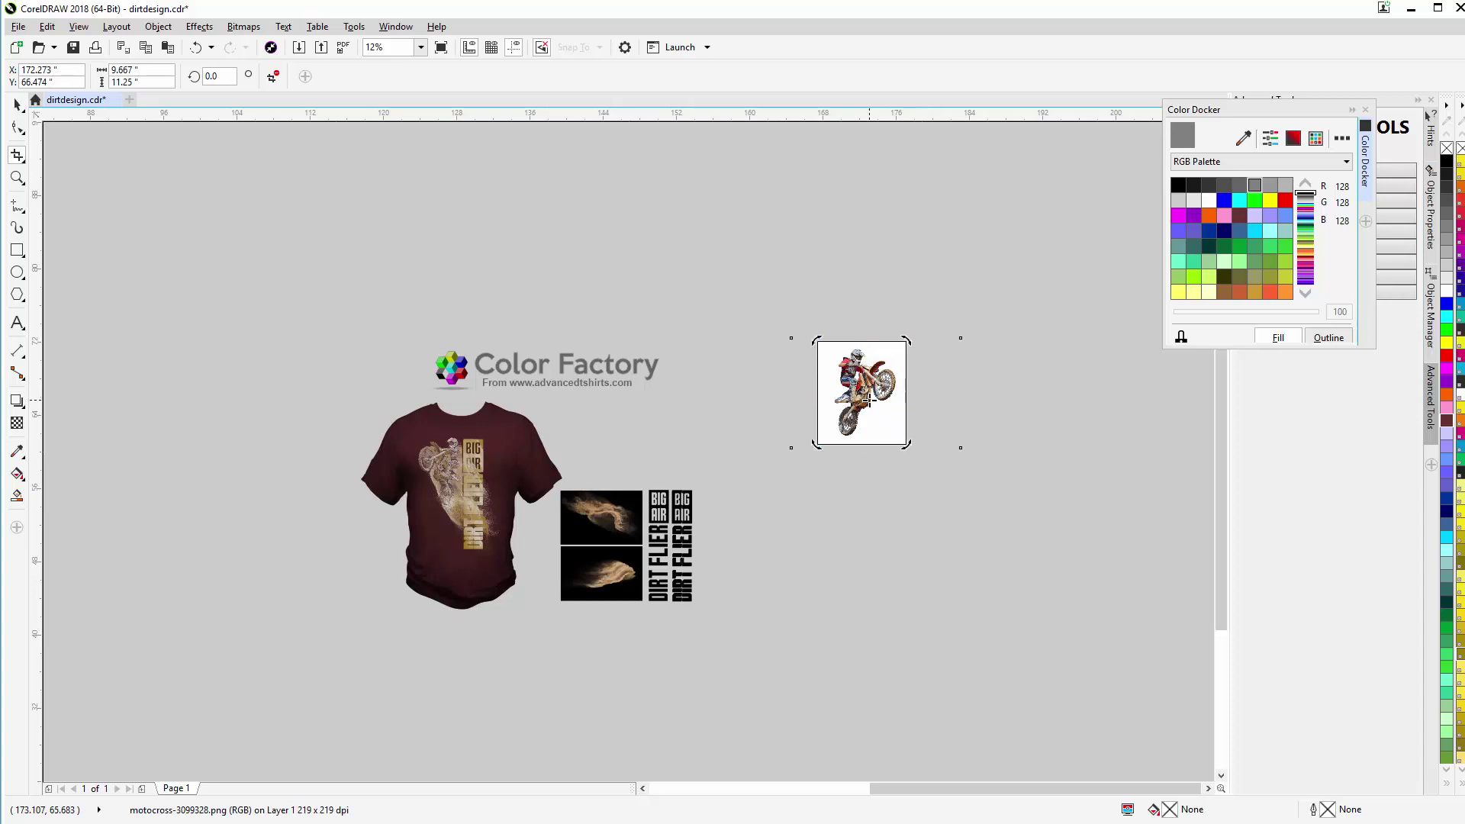
double_click(868, 401)
left_click(17, 104)
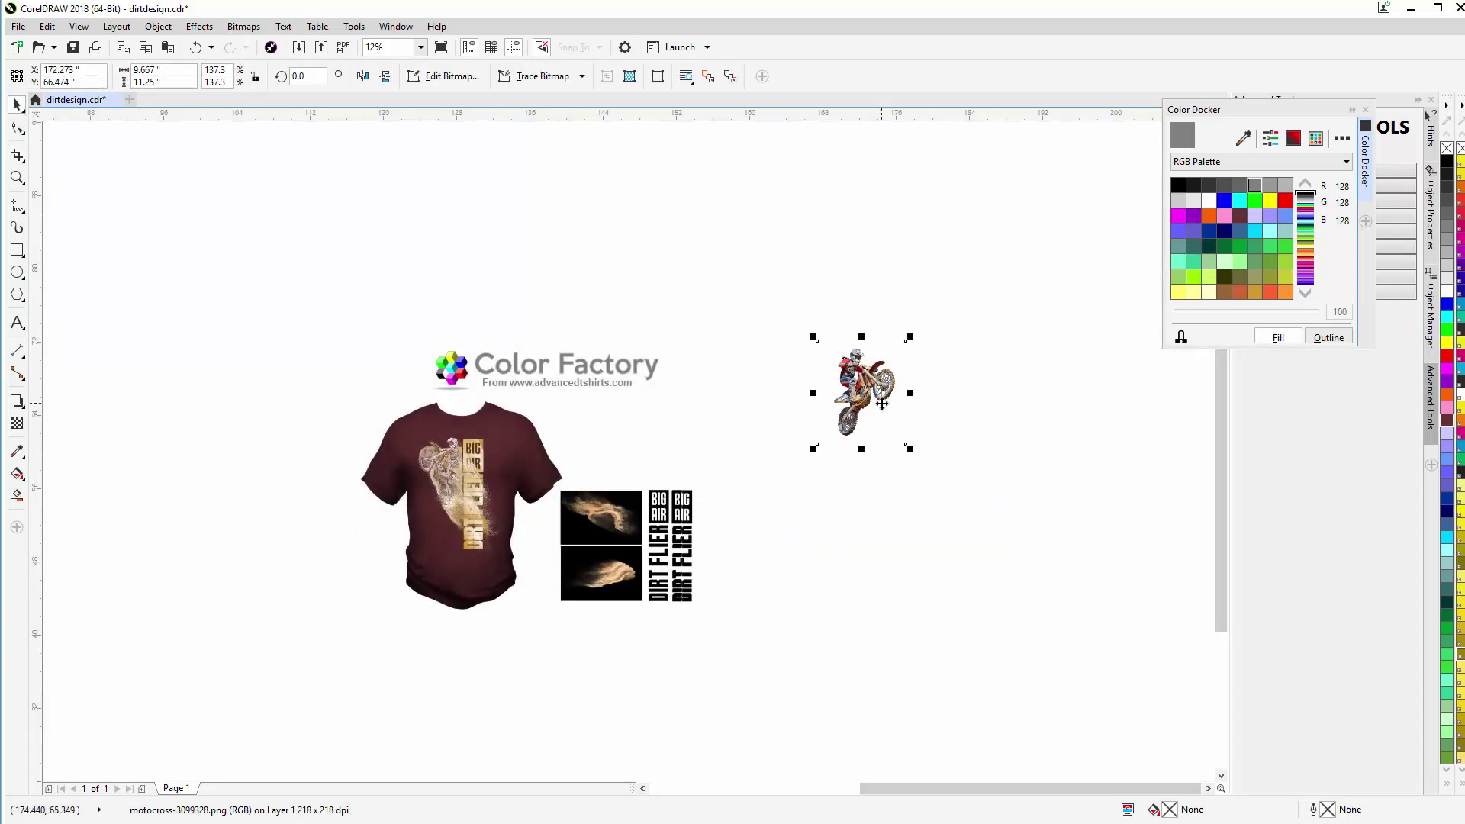
left_click_drag(882, 403, 998, 379)
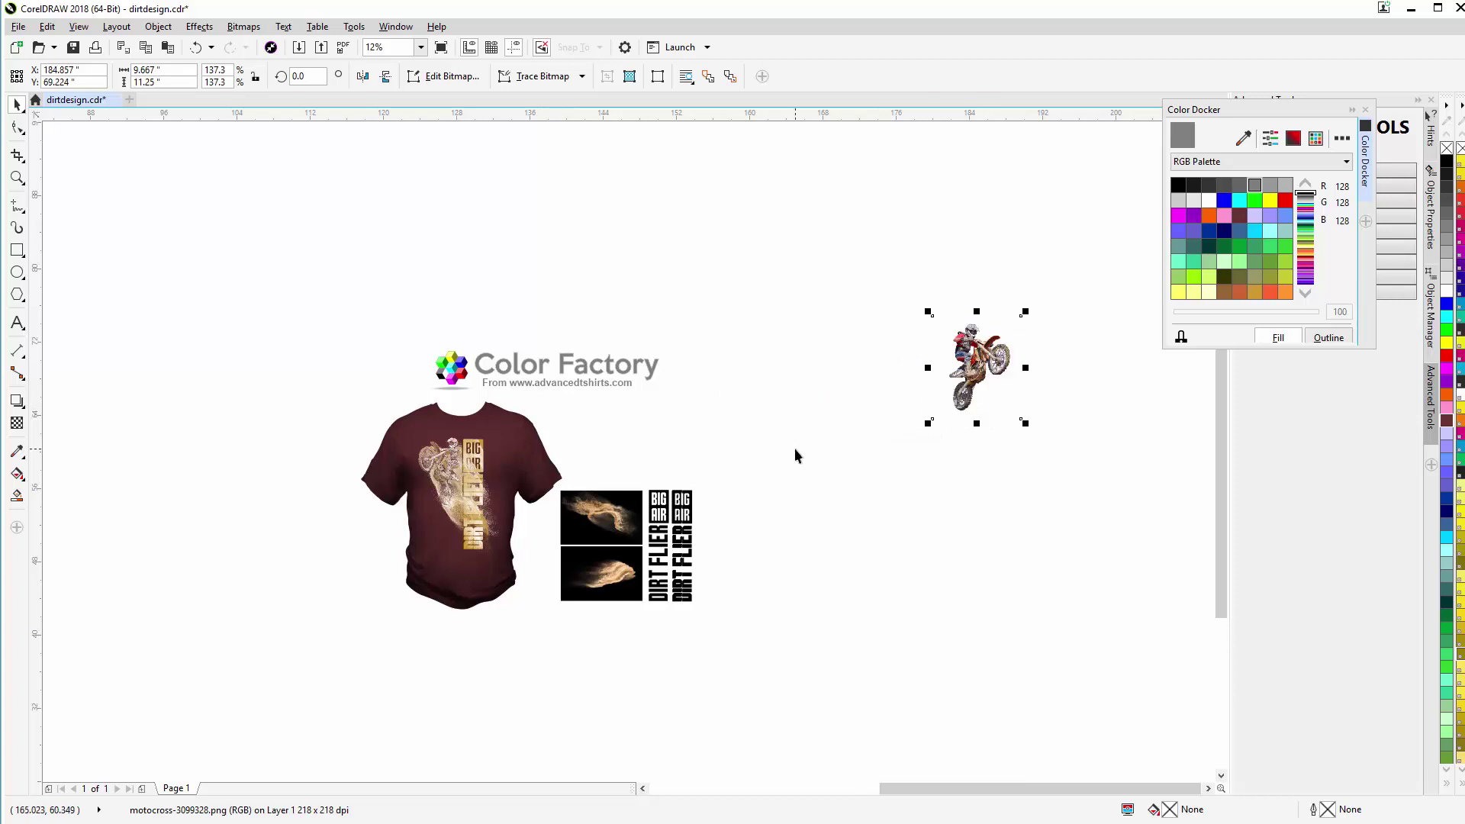
Step: Draw a rectangle about 30.25 by 28.6 inches around the rider, extending to its lower left, and fill it with black
left_click(18, 252)
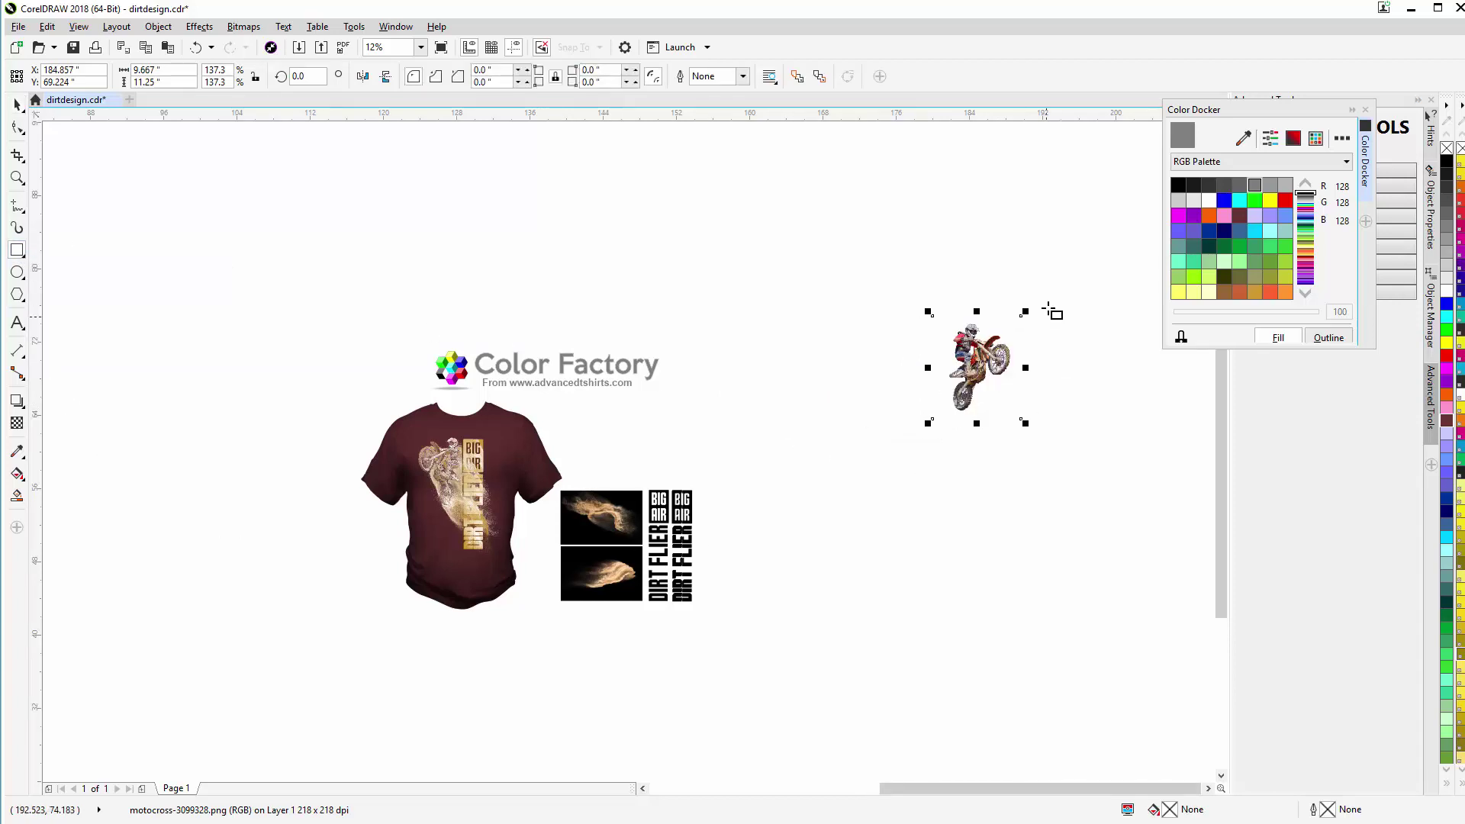
left_click_drag(1065, 276, 787, 537)
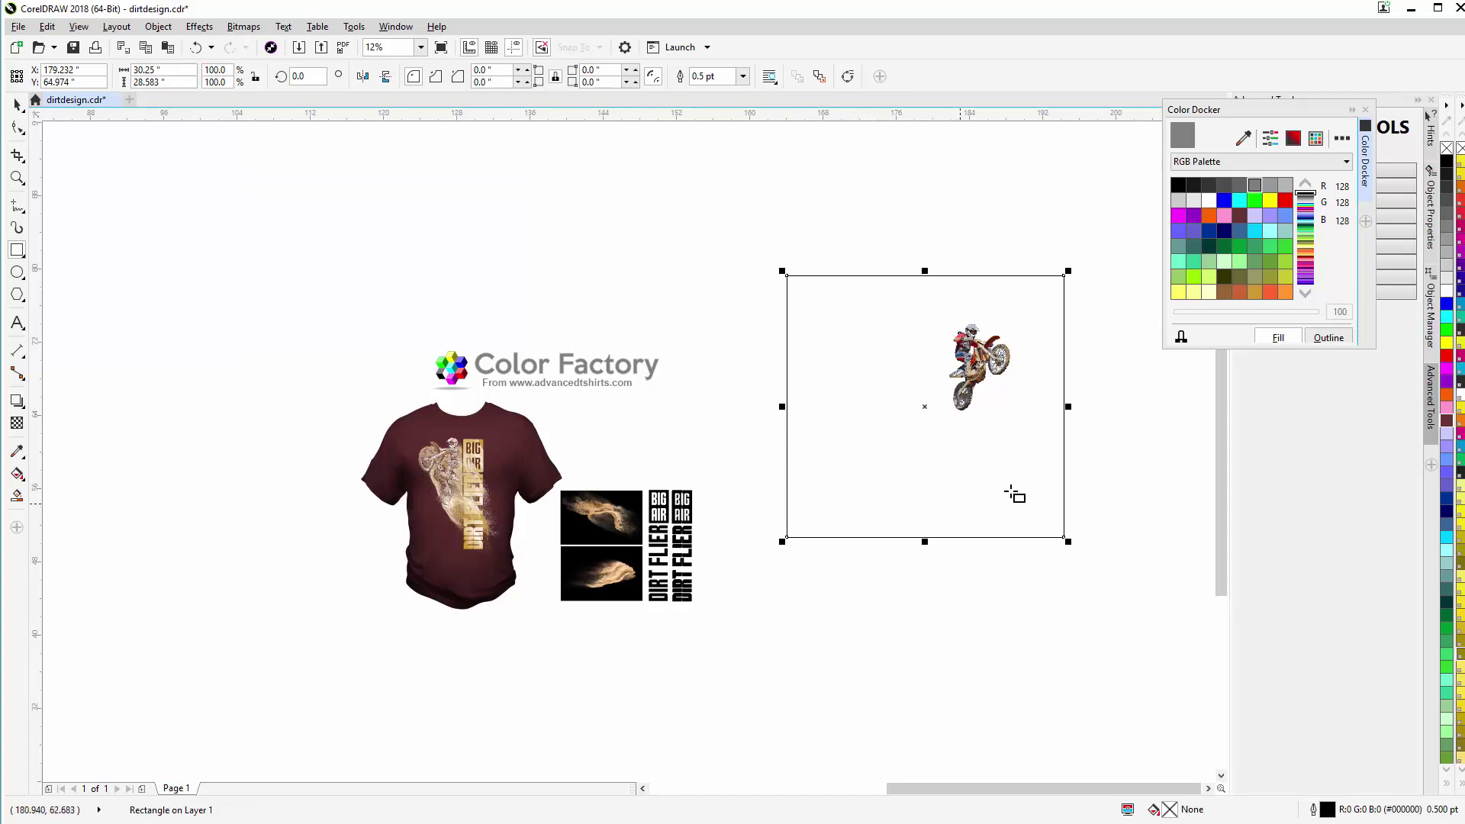
left_click(1446, 161)
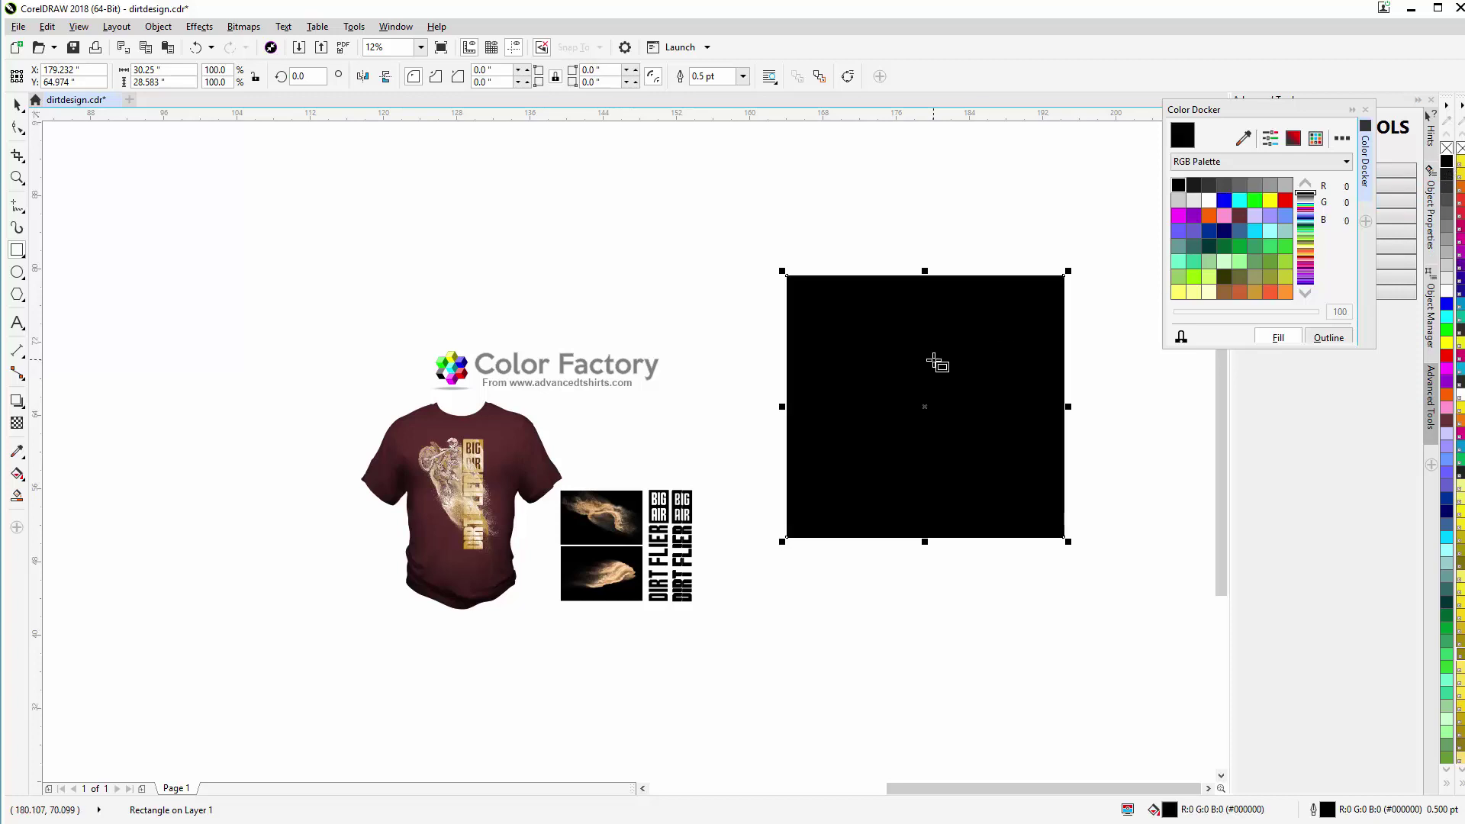
Step: Send the black rectangle to the back of the page, behind the rider
right_click(934, 360)
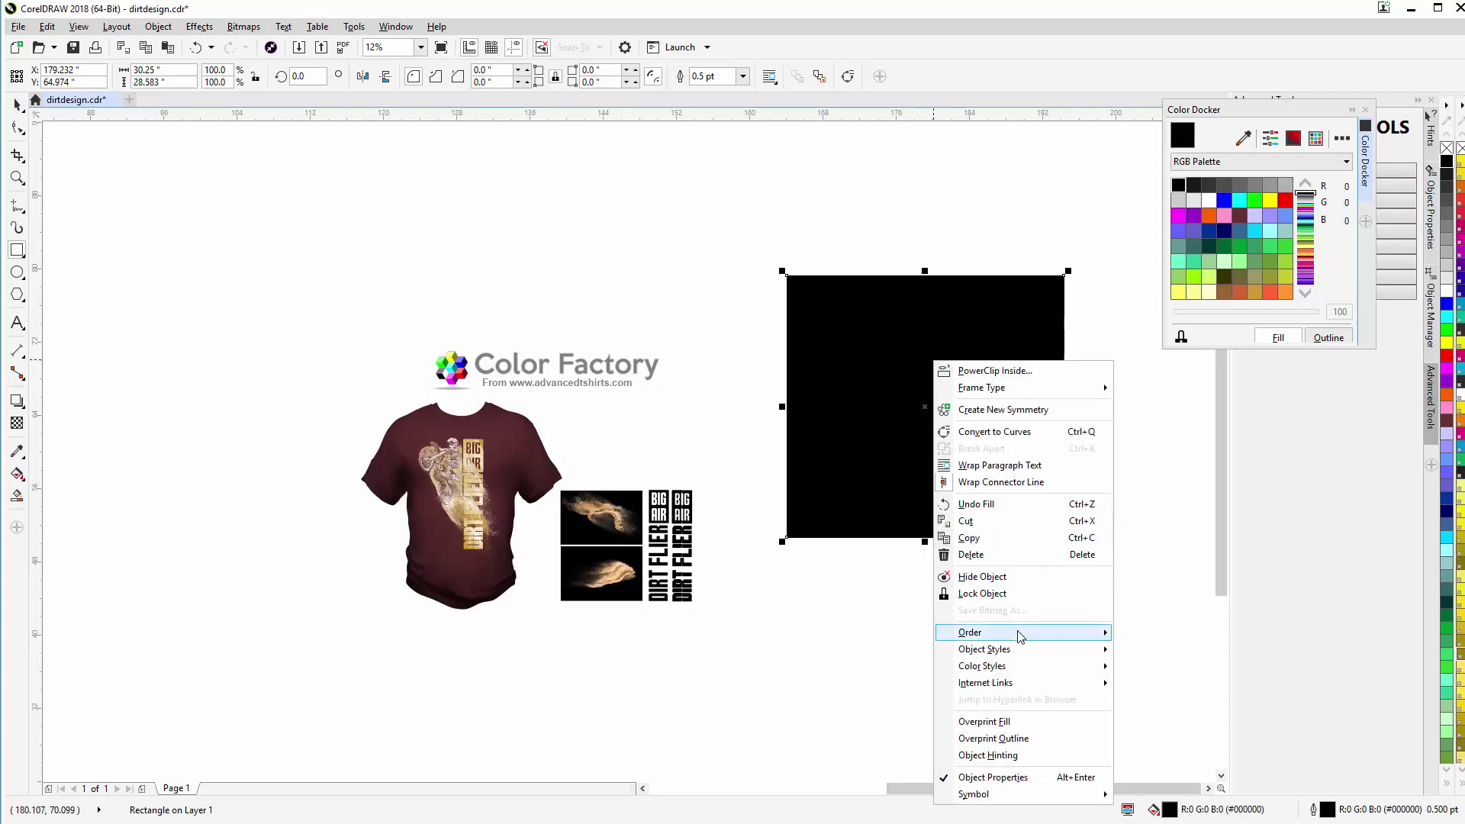
mouse_move(1020, 635)
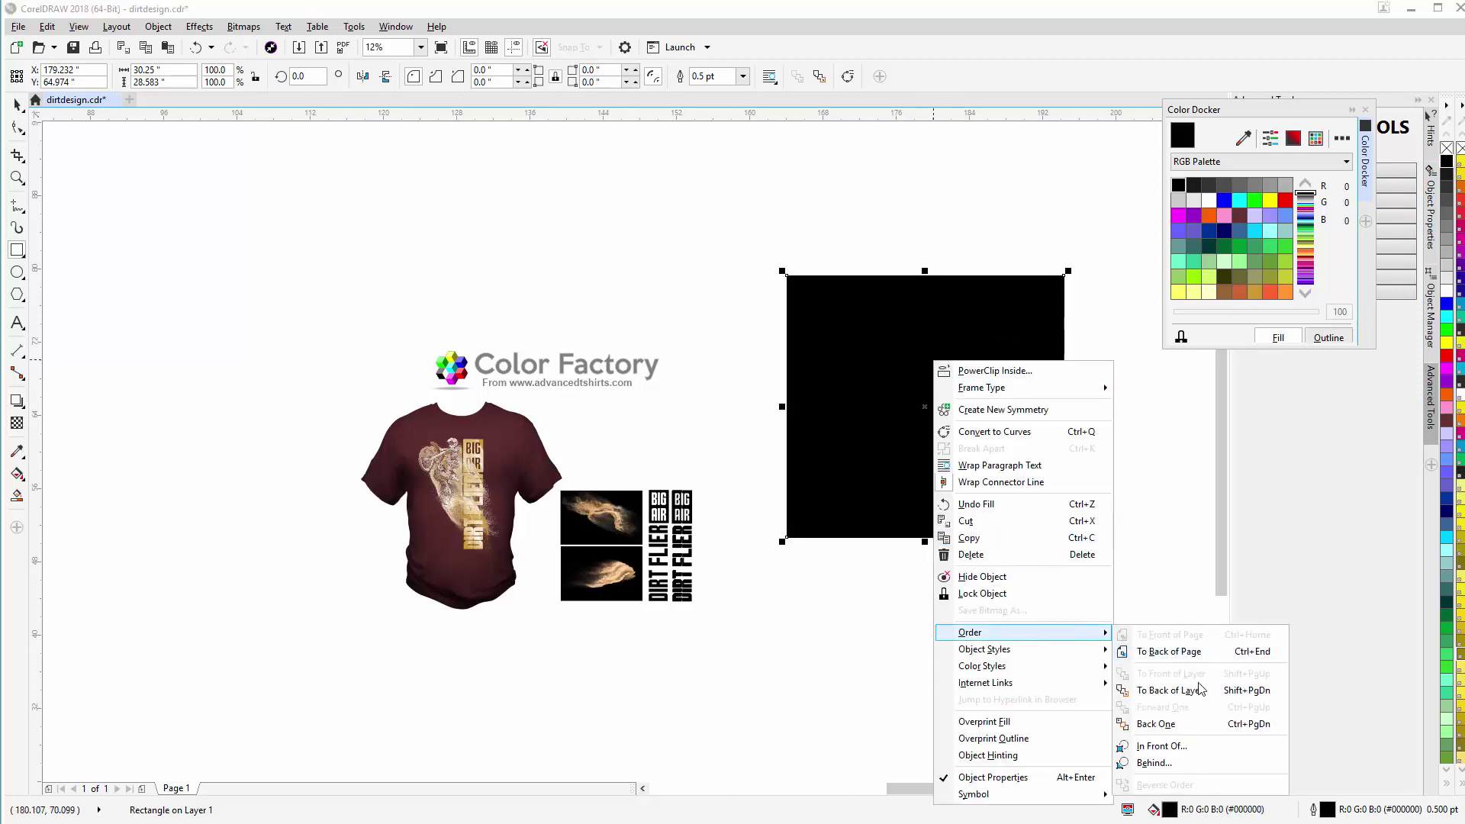
left_click(1190, 652)
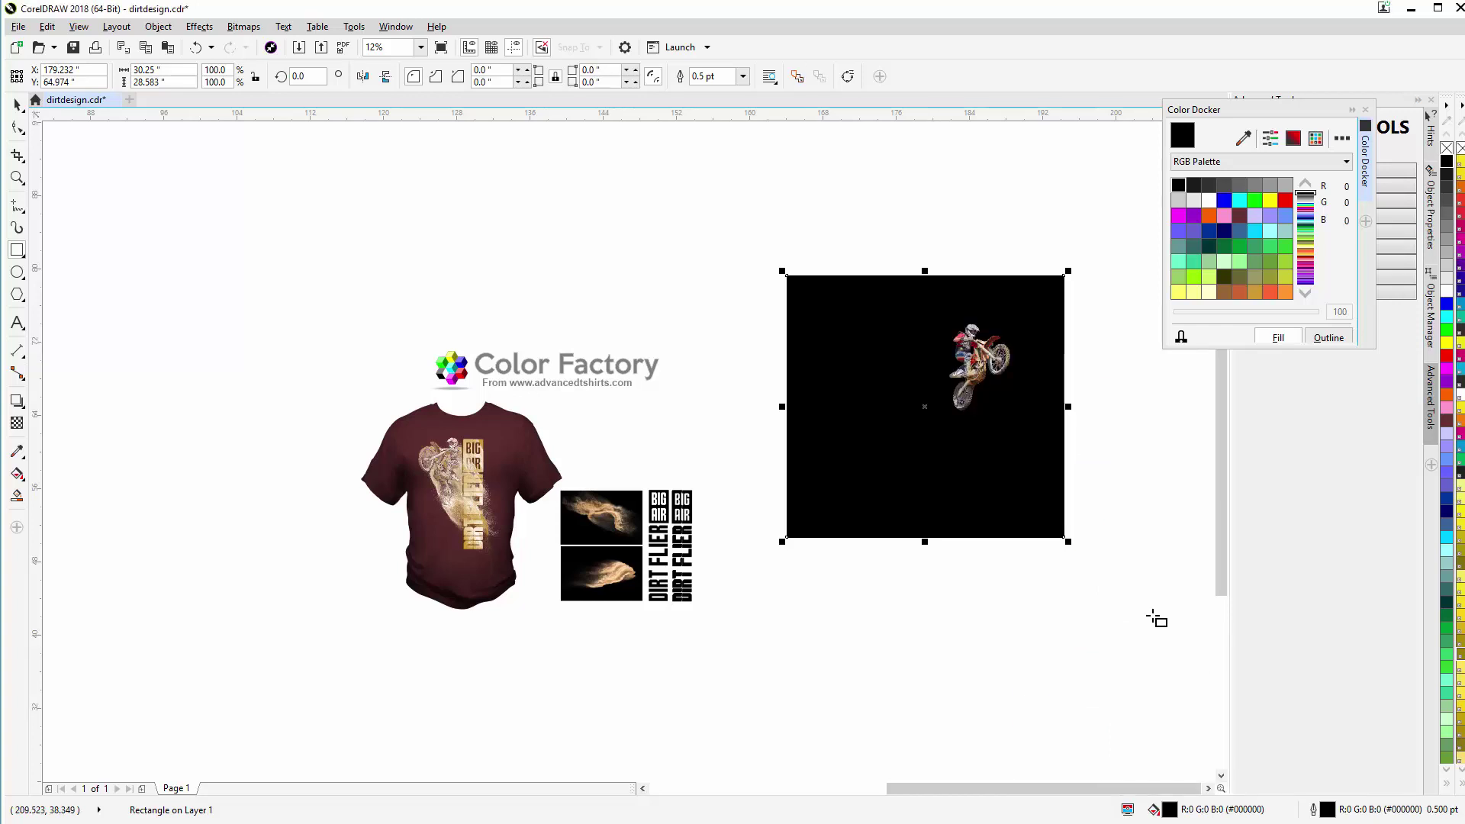
Step: Inspect the edges of the upper sand dust bitmap and open it for editing in Corel PHOTO-PAINT
left_click(18, 107)
left_click(578, 526)
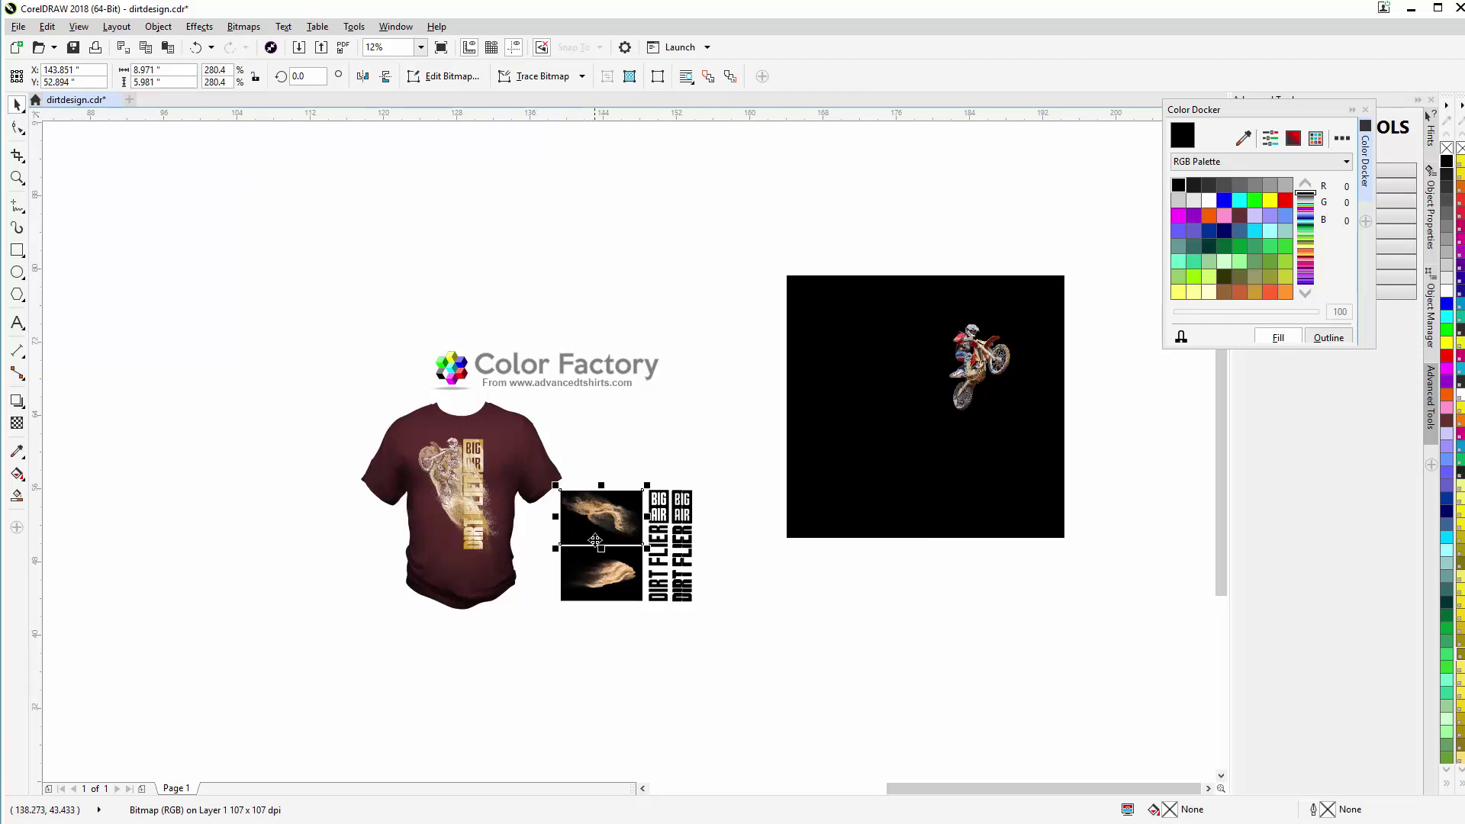
scroll(593, 504, "up", 2)
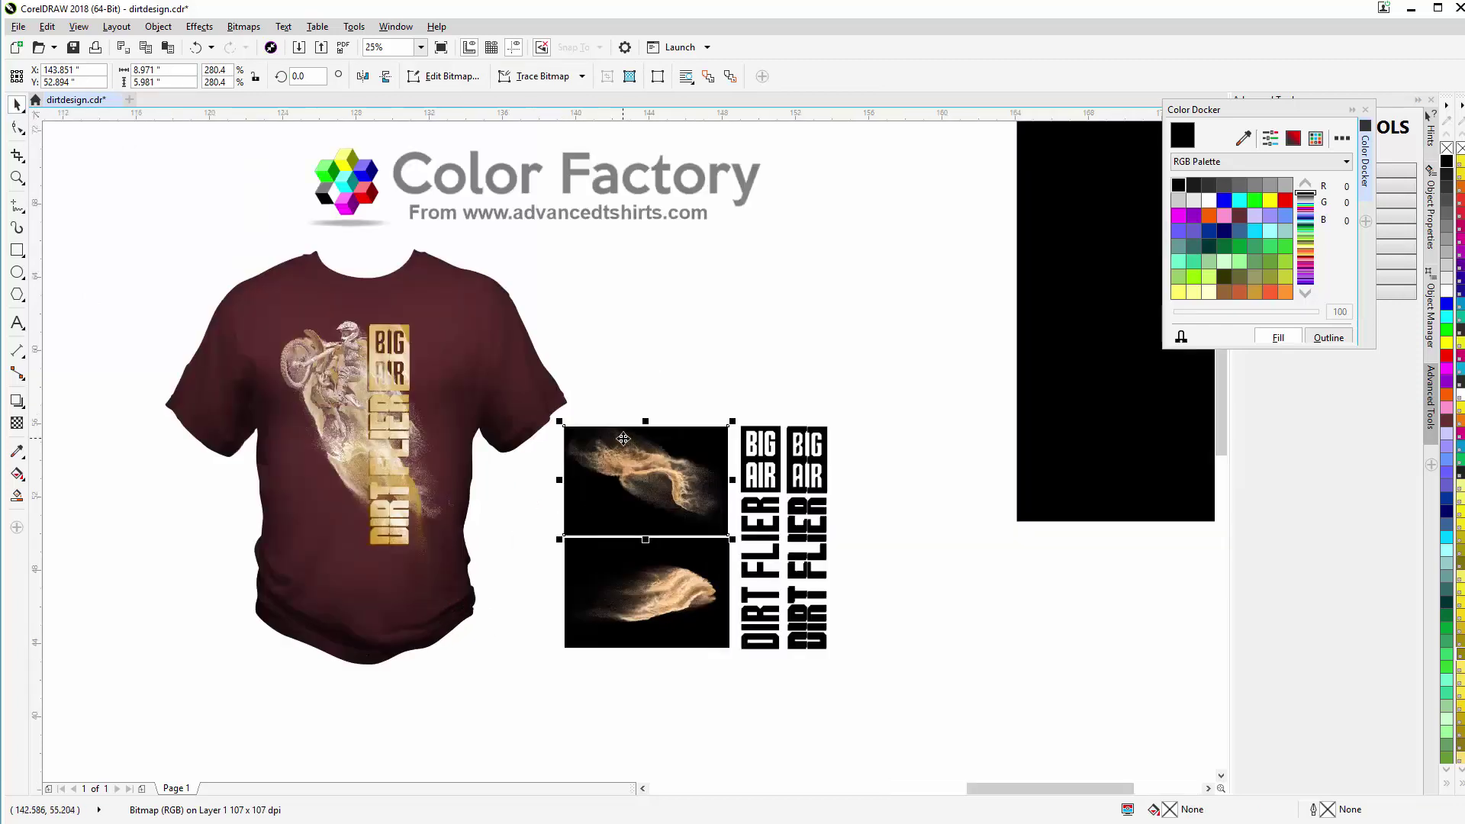
scroll(593, 504, "up", 6)
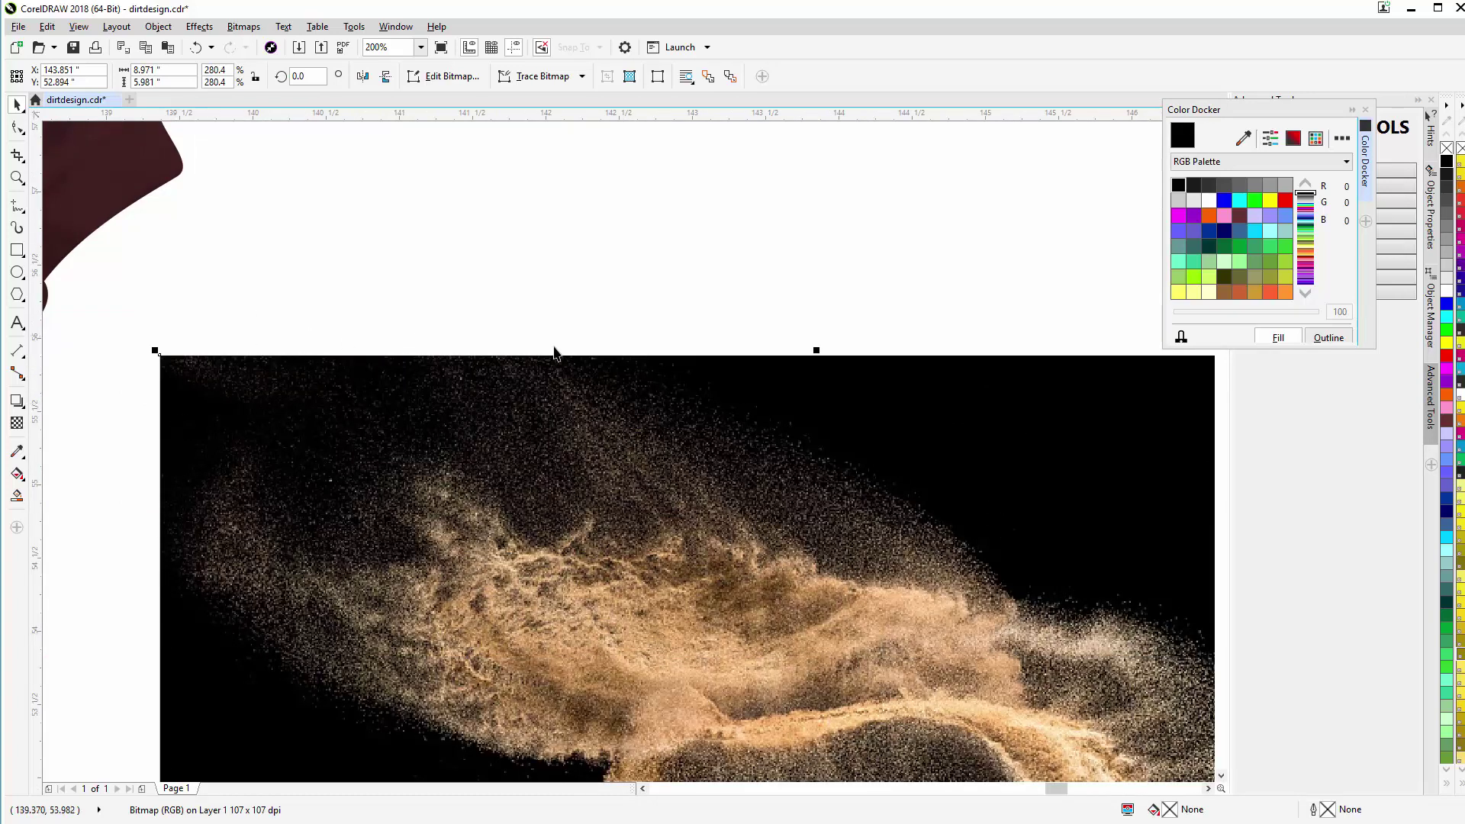
scroll(629, 452, "down", 4)
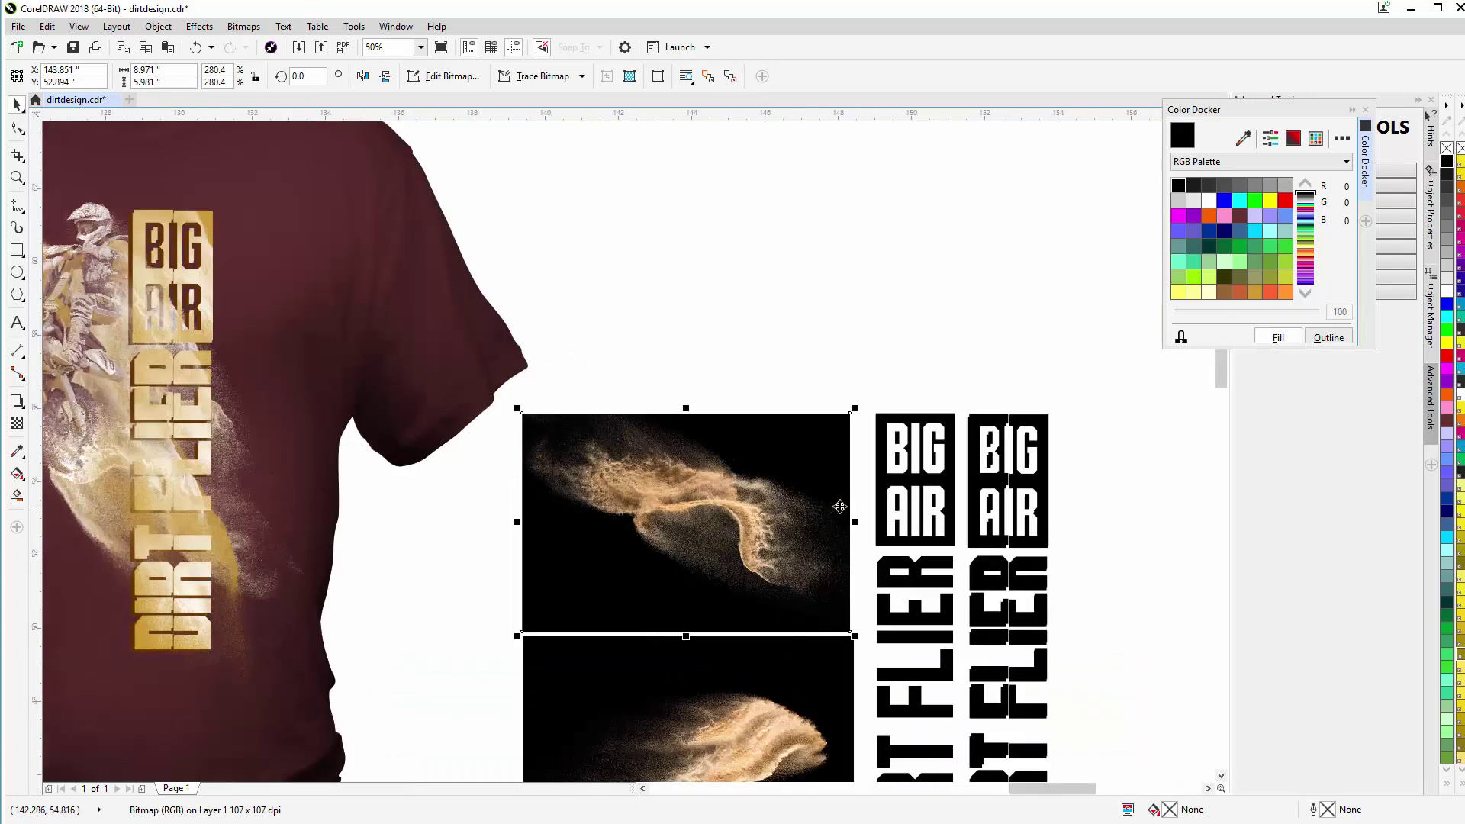
scroll(852, 539, "up", 4)
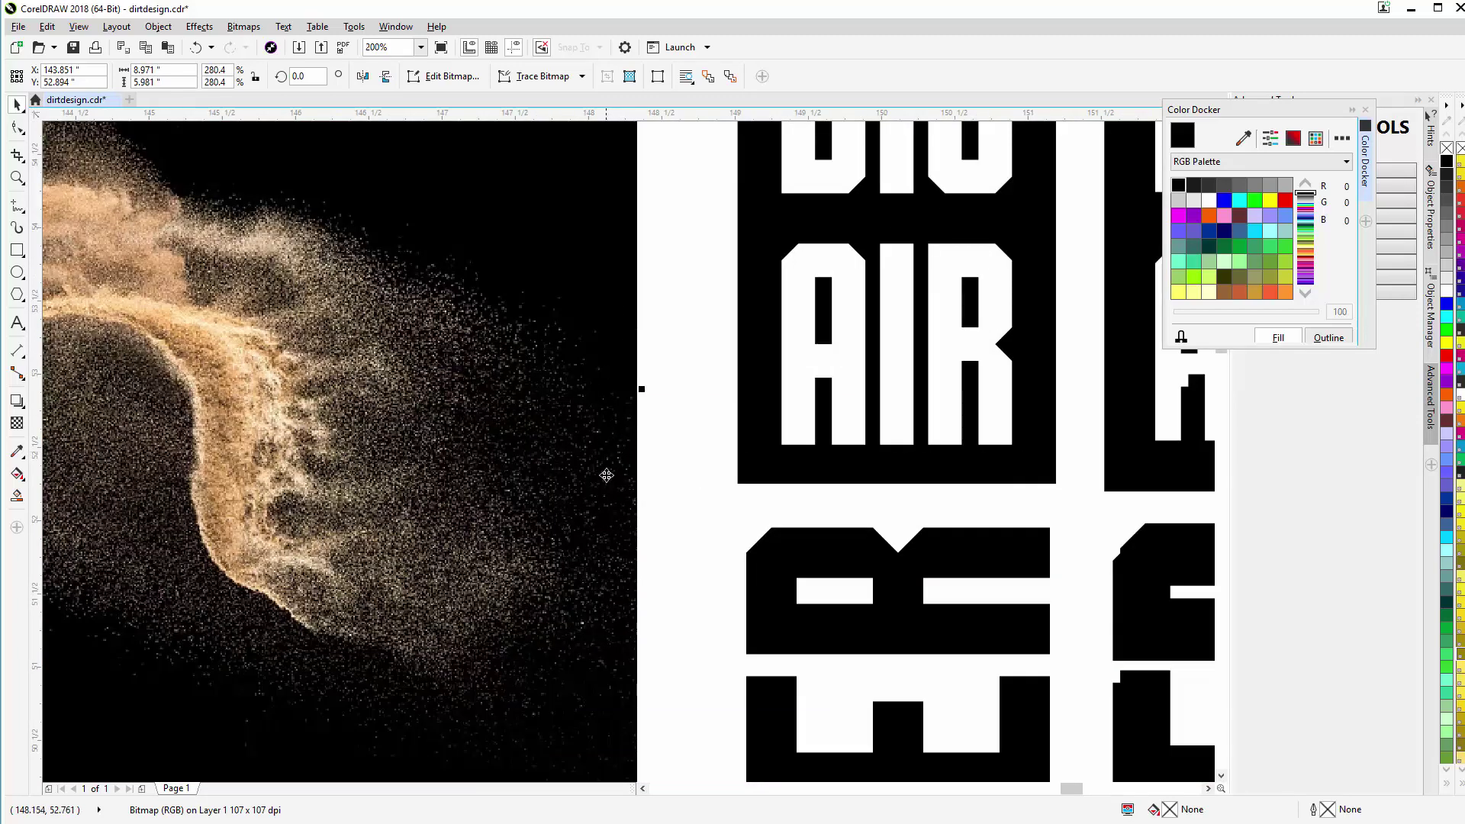
scroll(631, 451, "down", 6)
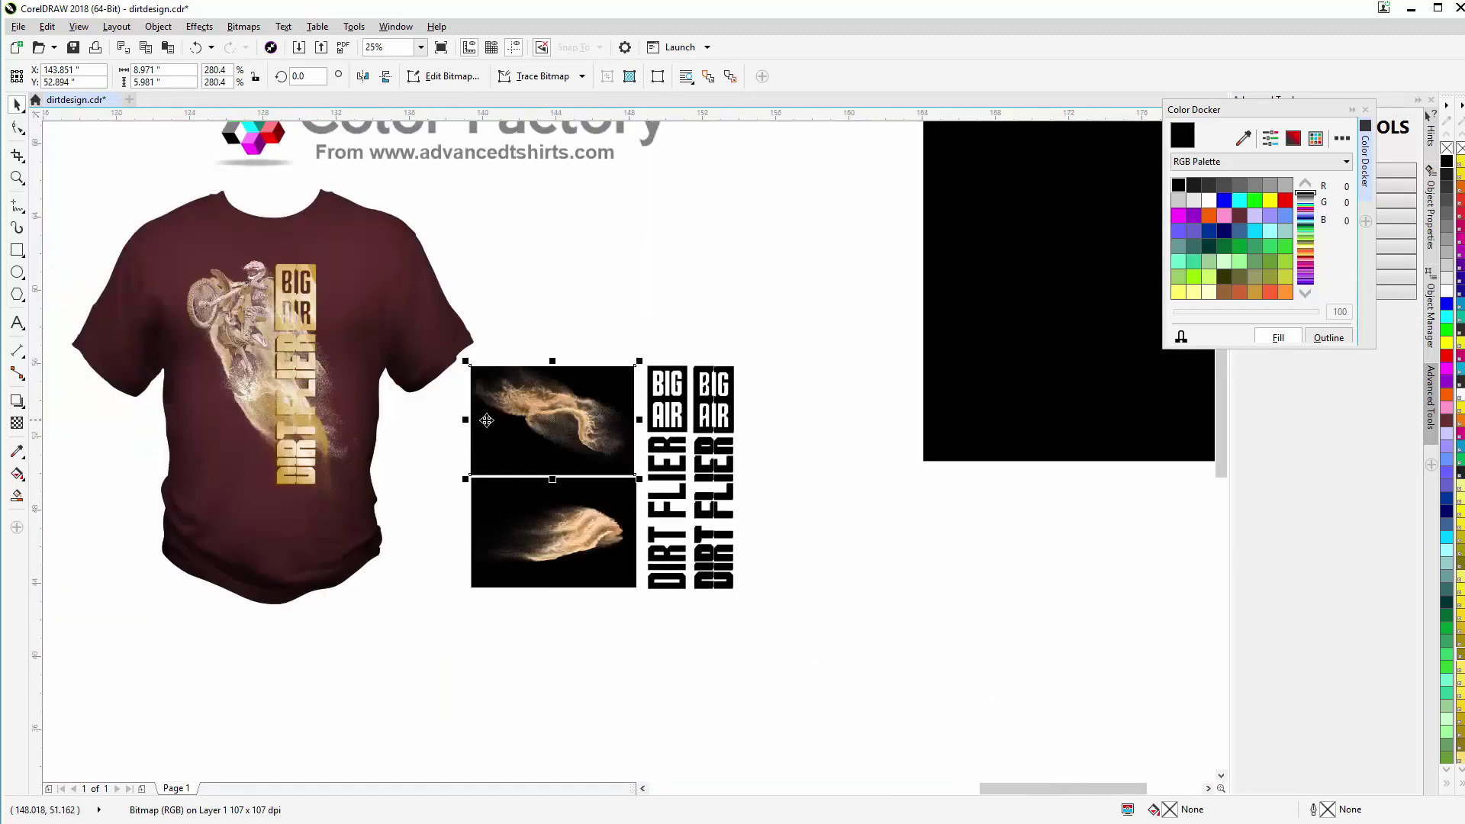
left_click(442, 77)
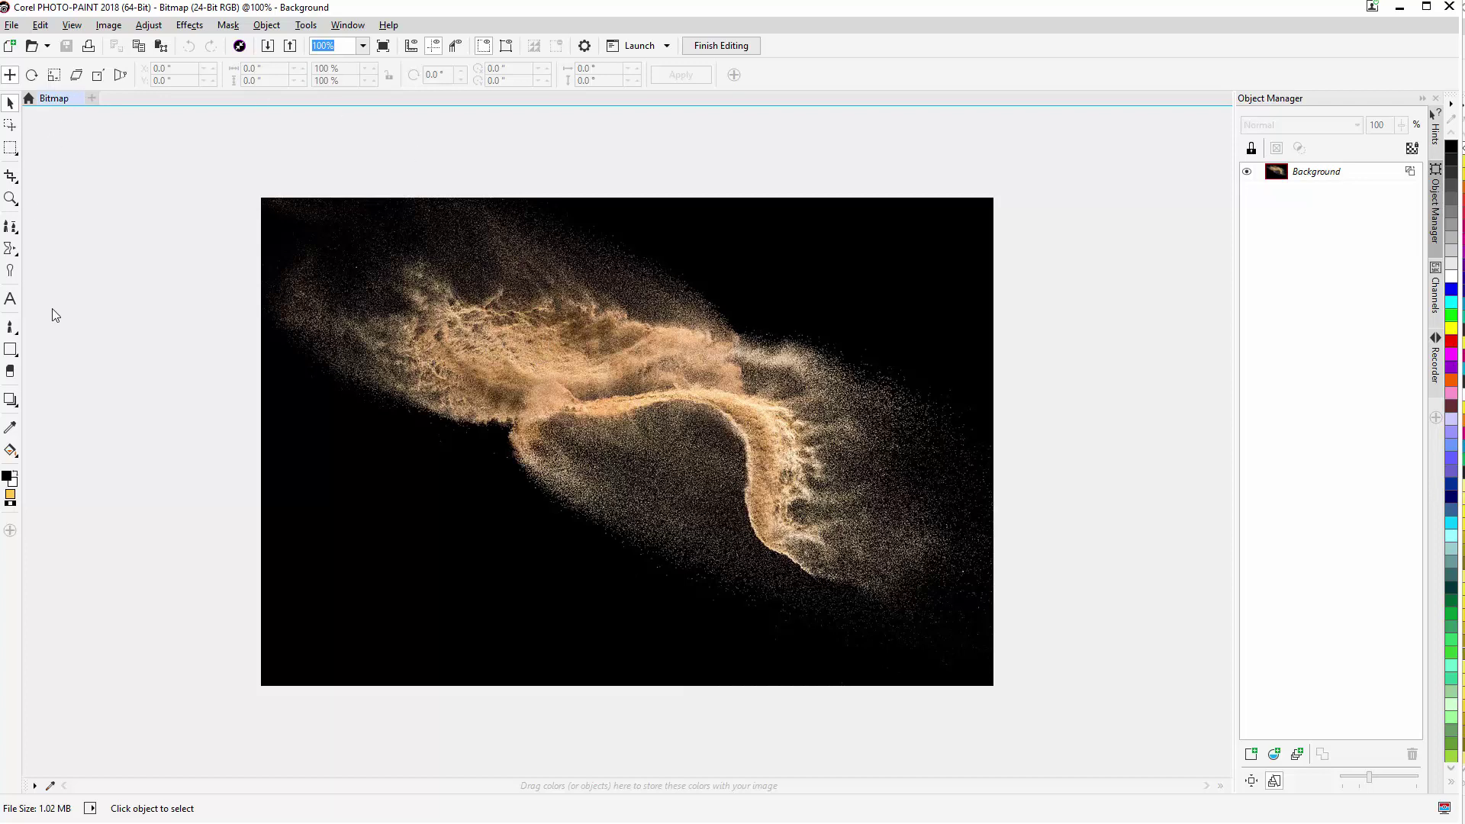
Step: Paint black over the stray dust along the image's top and left edges with a round brush
left_click(9, 328)
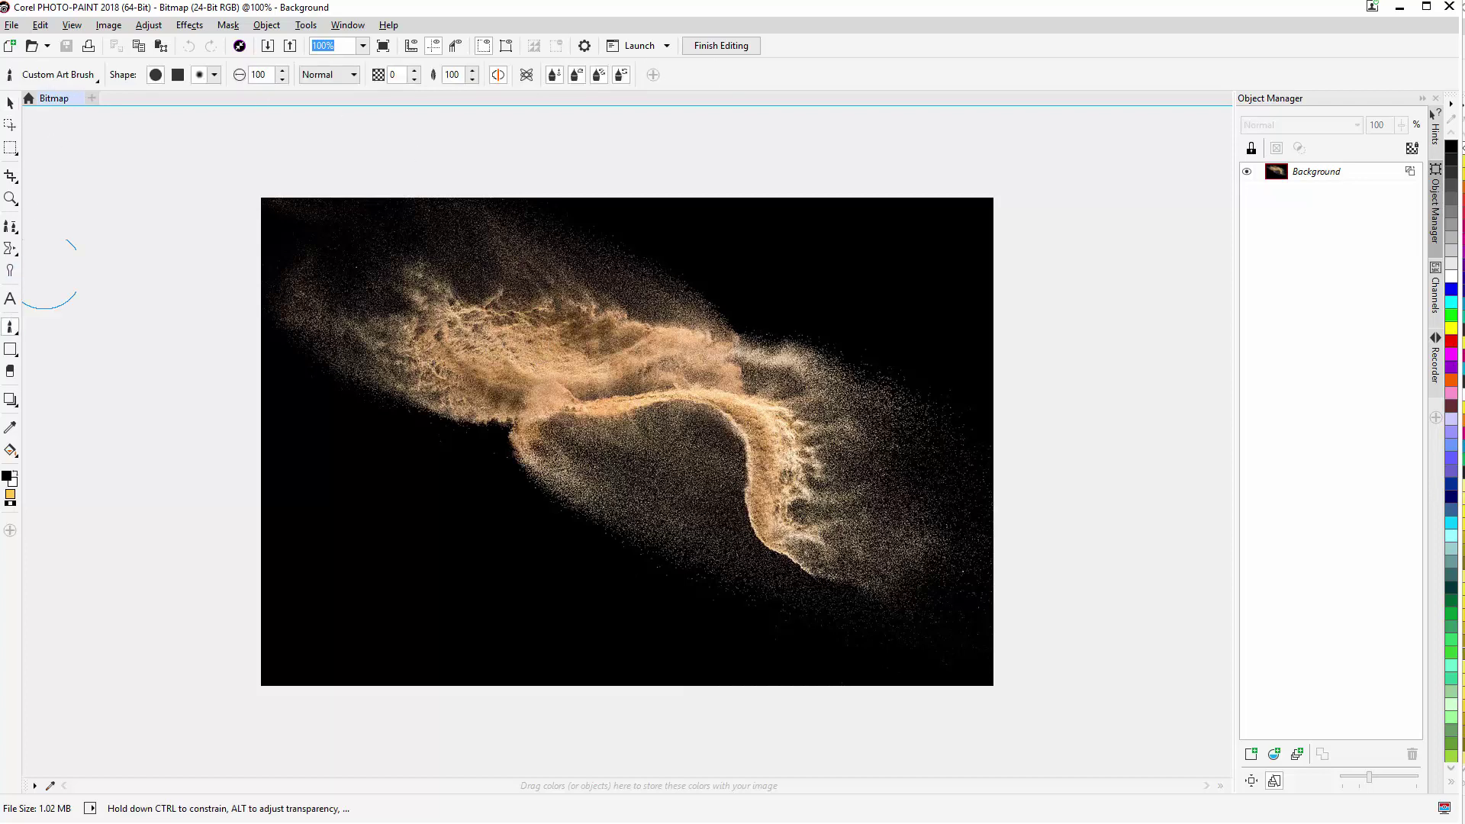
left_click(215, 74)
left_click(326, 106)
left_click_drag(288, 203, 664, 189)
scroll(262, 285, "up", 1)
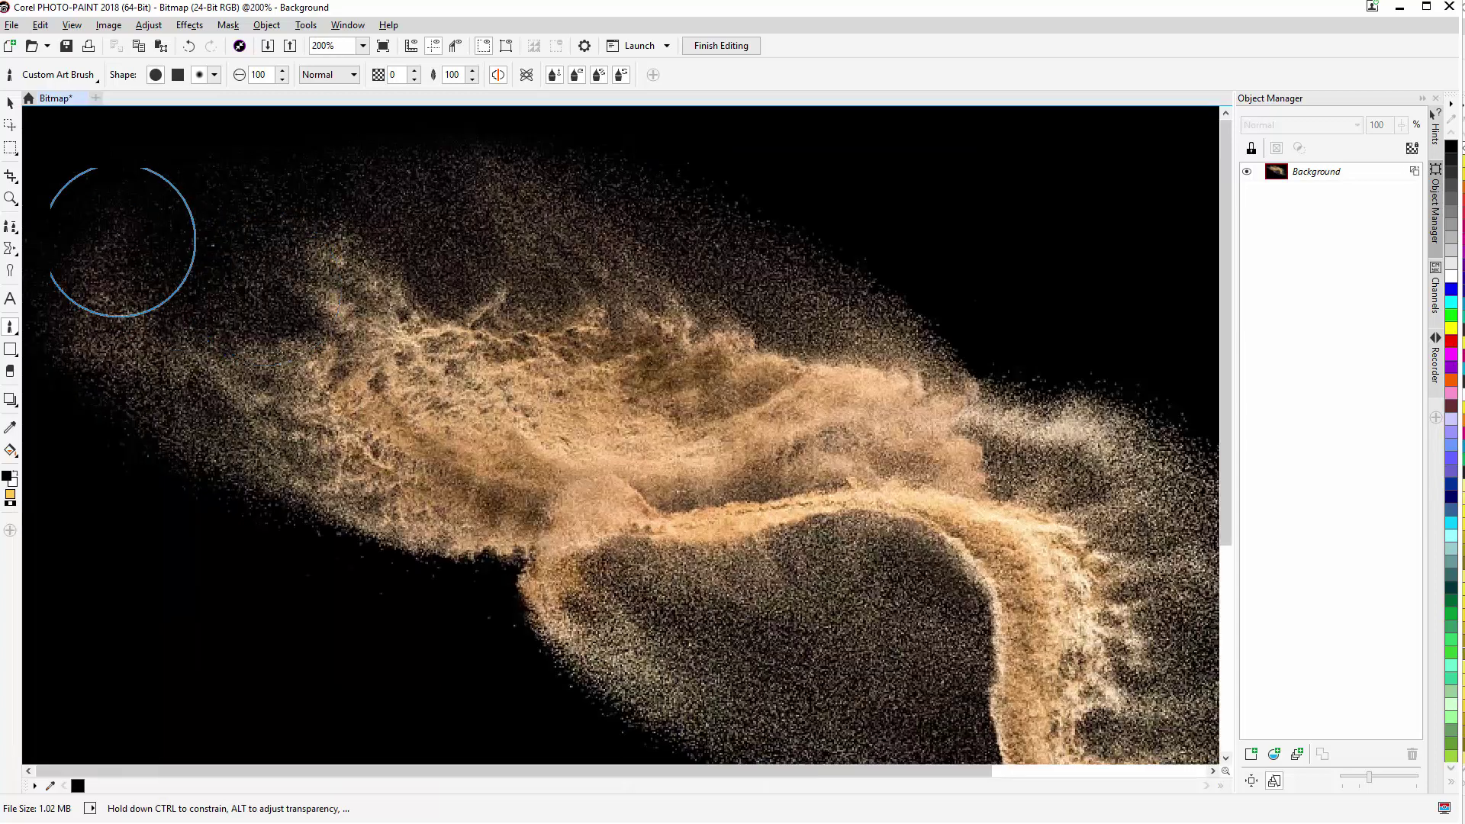
mouse_move(59, 170)
left_mouse_down()
mouse_move(27, 233)
mouse_move(17, 390)
left_mouse_up()
scroll(172, 336, "down", 1)
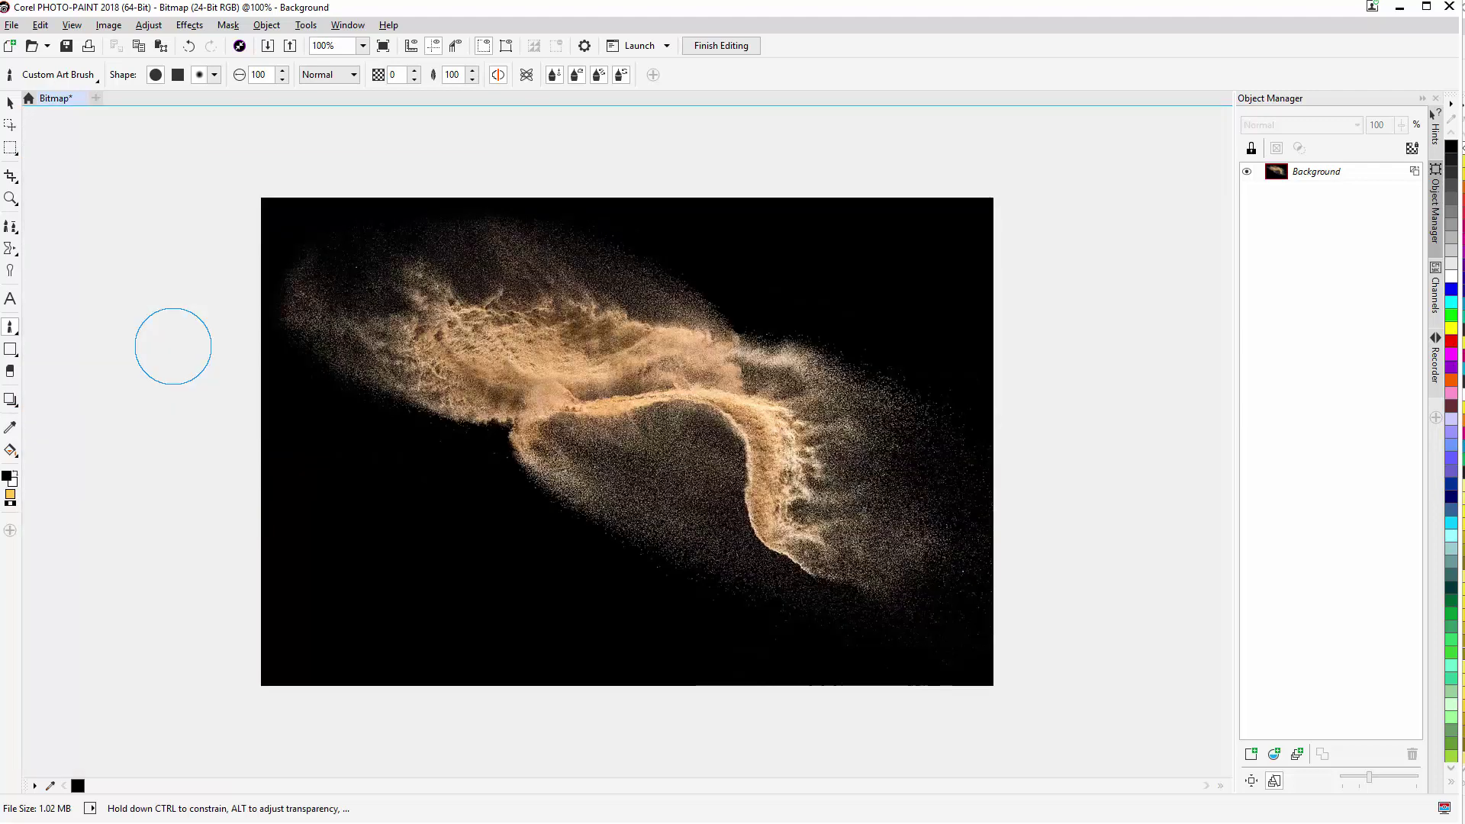
Step: Black out the remaining stray dust along the left, top and right edges, then save the bitmap and return to CorelDRAW
left_click_drag(241, 271, 274, 400)
mouse_move(288, 201)
left_mouse_down()
mouse_move(685, 176)
mouse_move(1010, 204)
left_mouse_up()
mouse_move(929, 340)
left_mouse_down()
mouse_move(974, 458)
mouse_move(1014, 502)
left_mouse_up()
mouse_move(958, 434)
left_mouse_down()
mouse_move(1007, 580)
mouse_move(969, 664)
left_mouse_up()
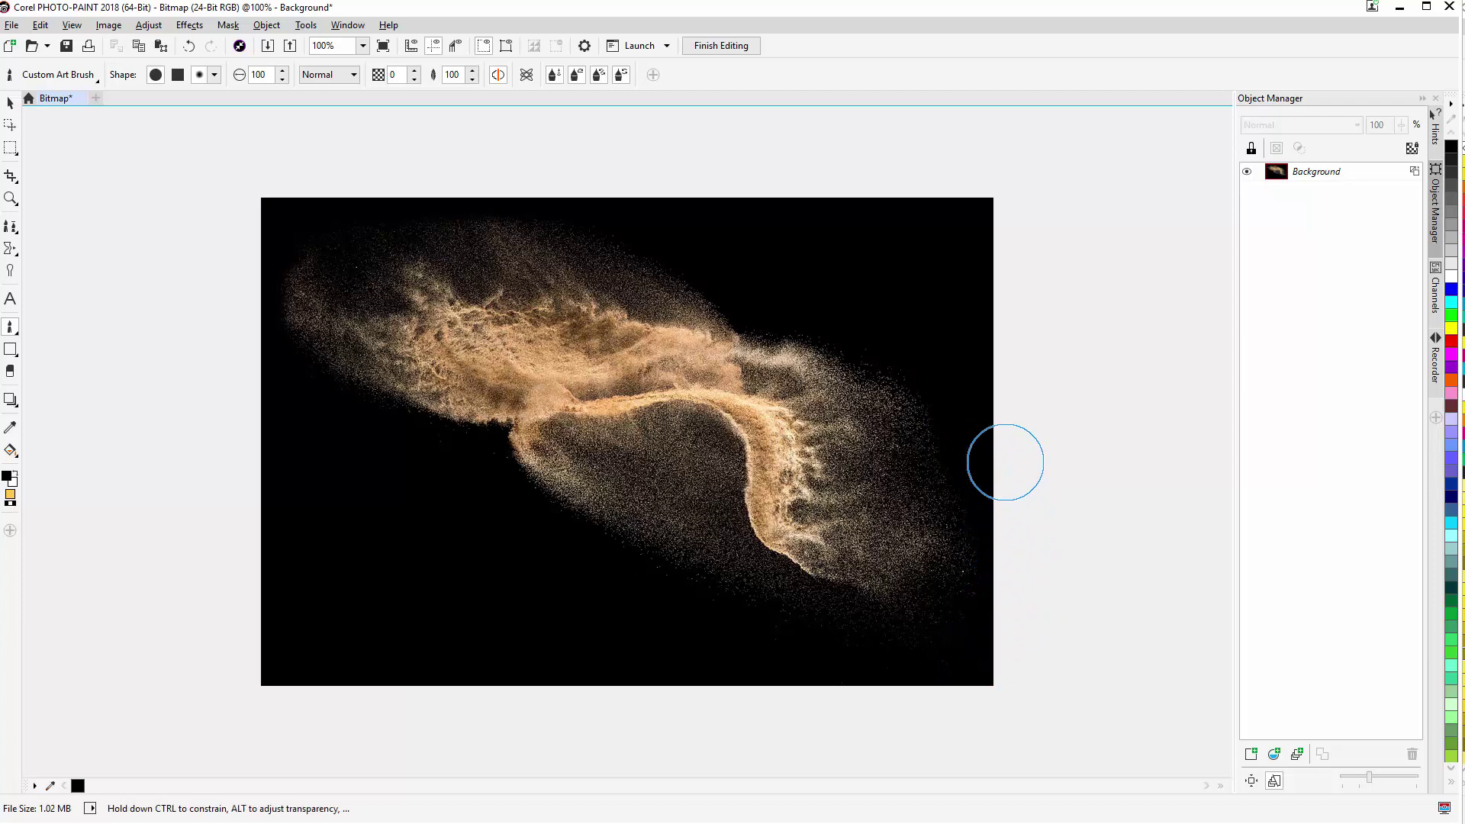
mouse_move(1004, 463)
left_mouse_down()
mouse_move(1018, 538)
mouse_move(1007, 618)
left_mouse_up()
mouse_move(988, 403)
left_mouse_down()
mouse_move(962, 432)
mouse_move(963, 476)
mouse_move(1029, 500)
left_mouse_up()
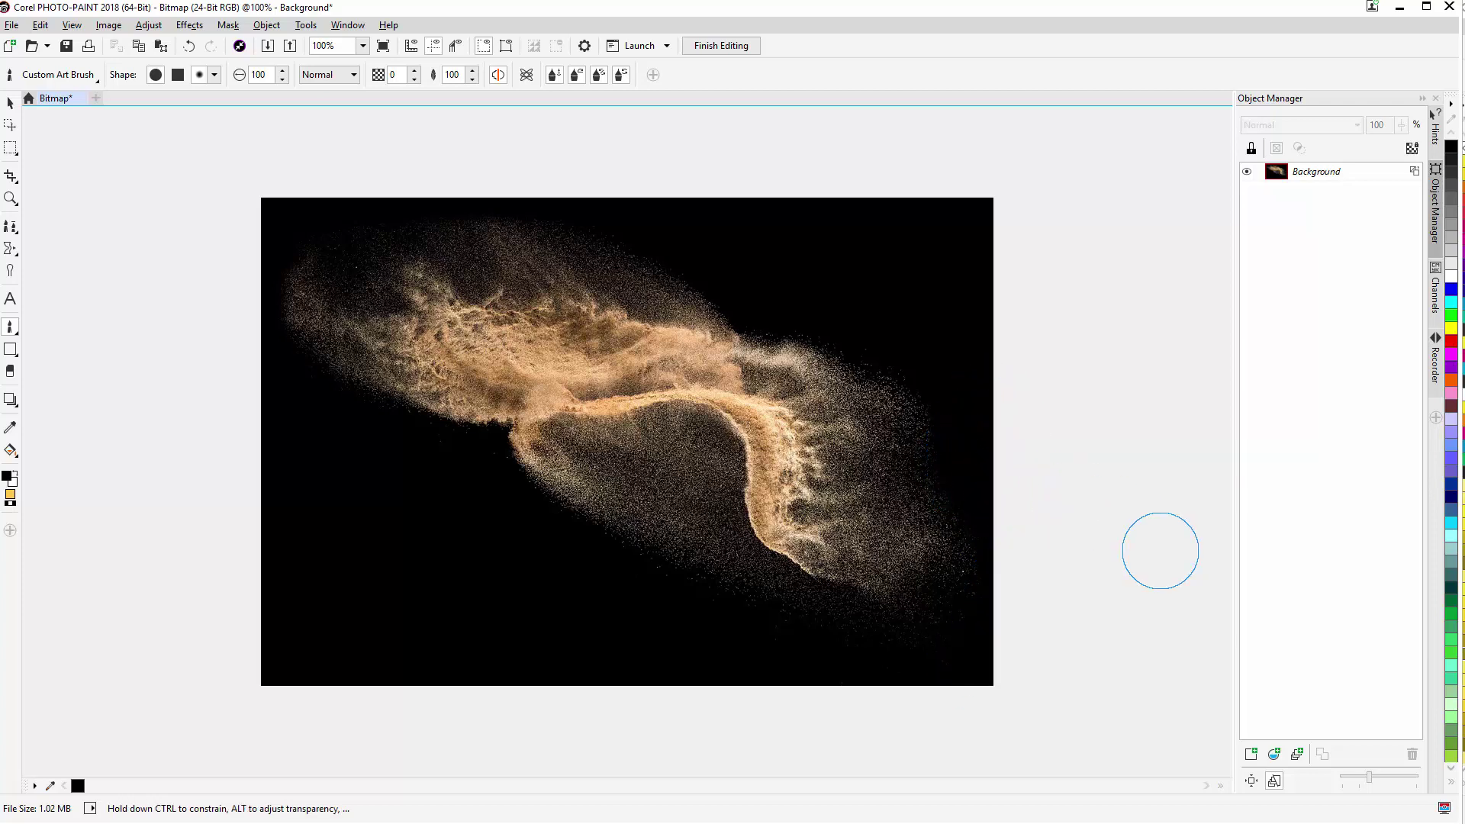
left_click(67, 48)
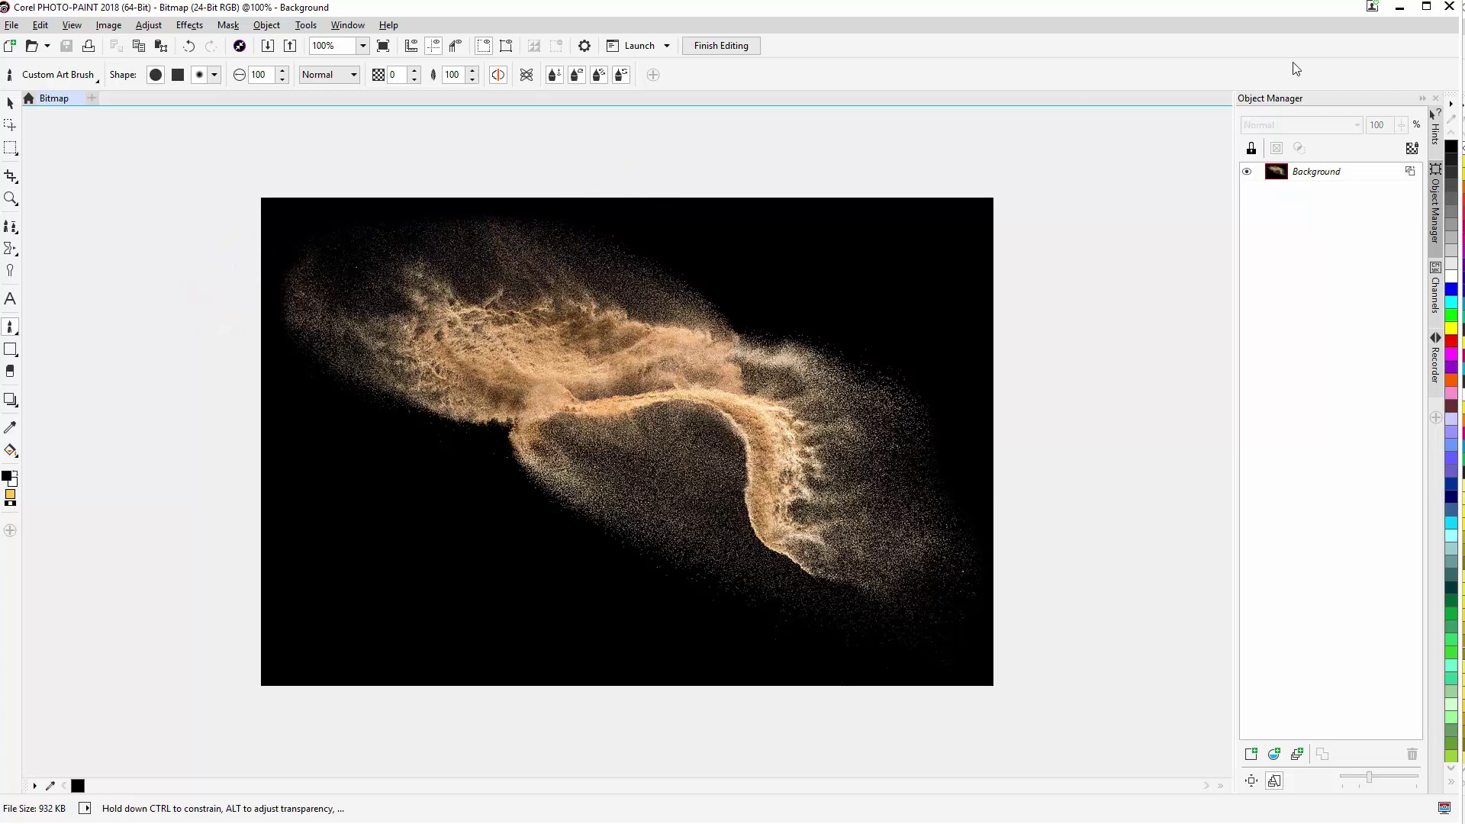
left_click(1448, 10)
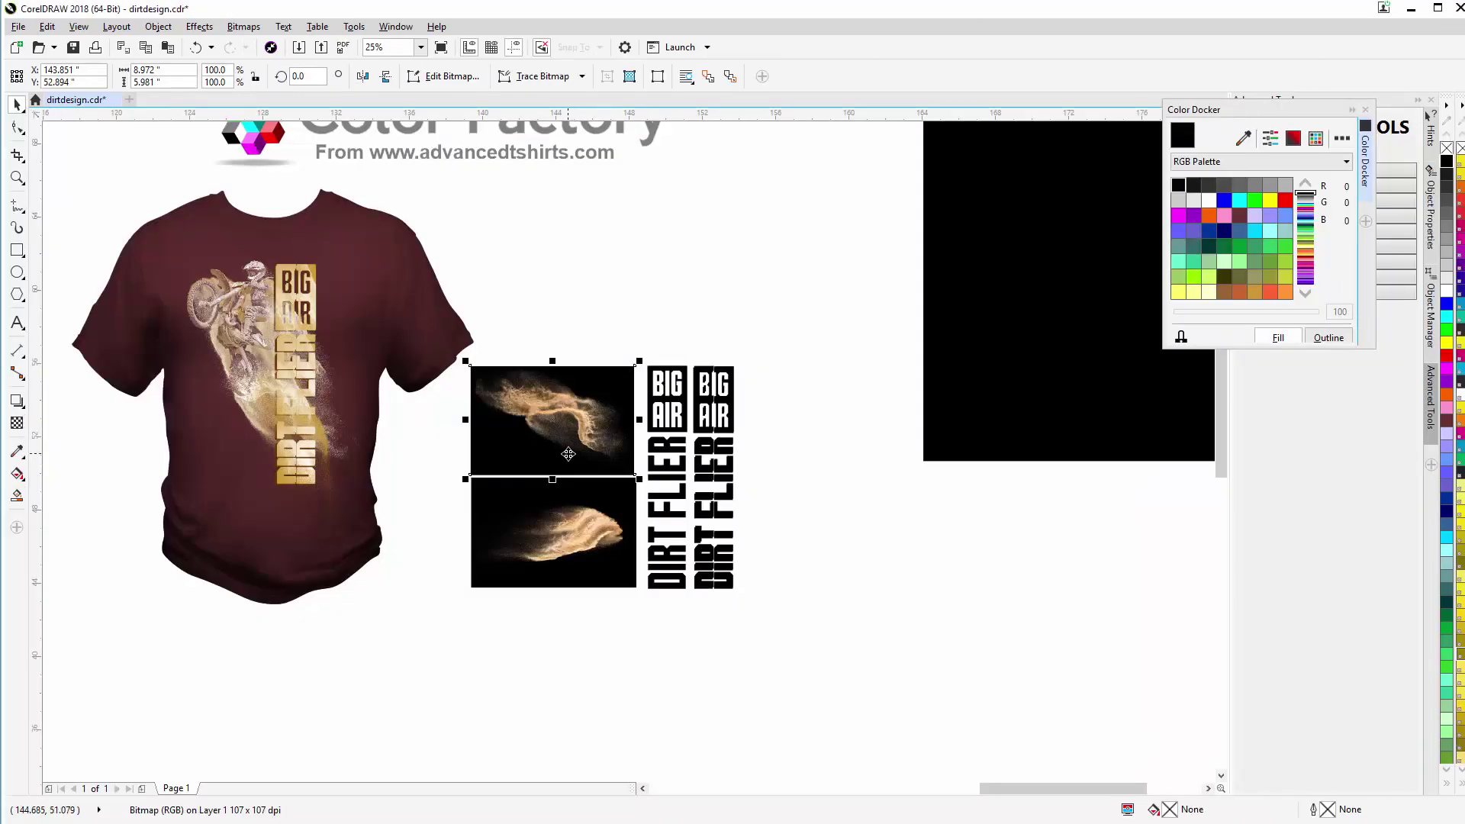
Step: Move the edited dust bitmap onto the black rectangle, just below and left of the rider
scroll(569, 454, "down", 2)
left_click_drag(630, 454, 952, 361)
left_click_drag(951, 358, 951, 357)
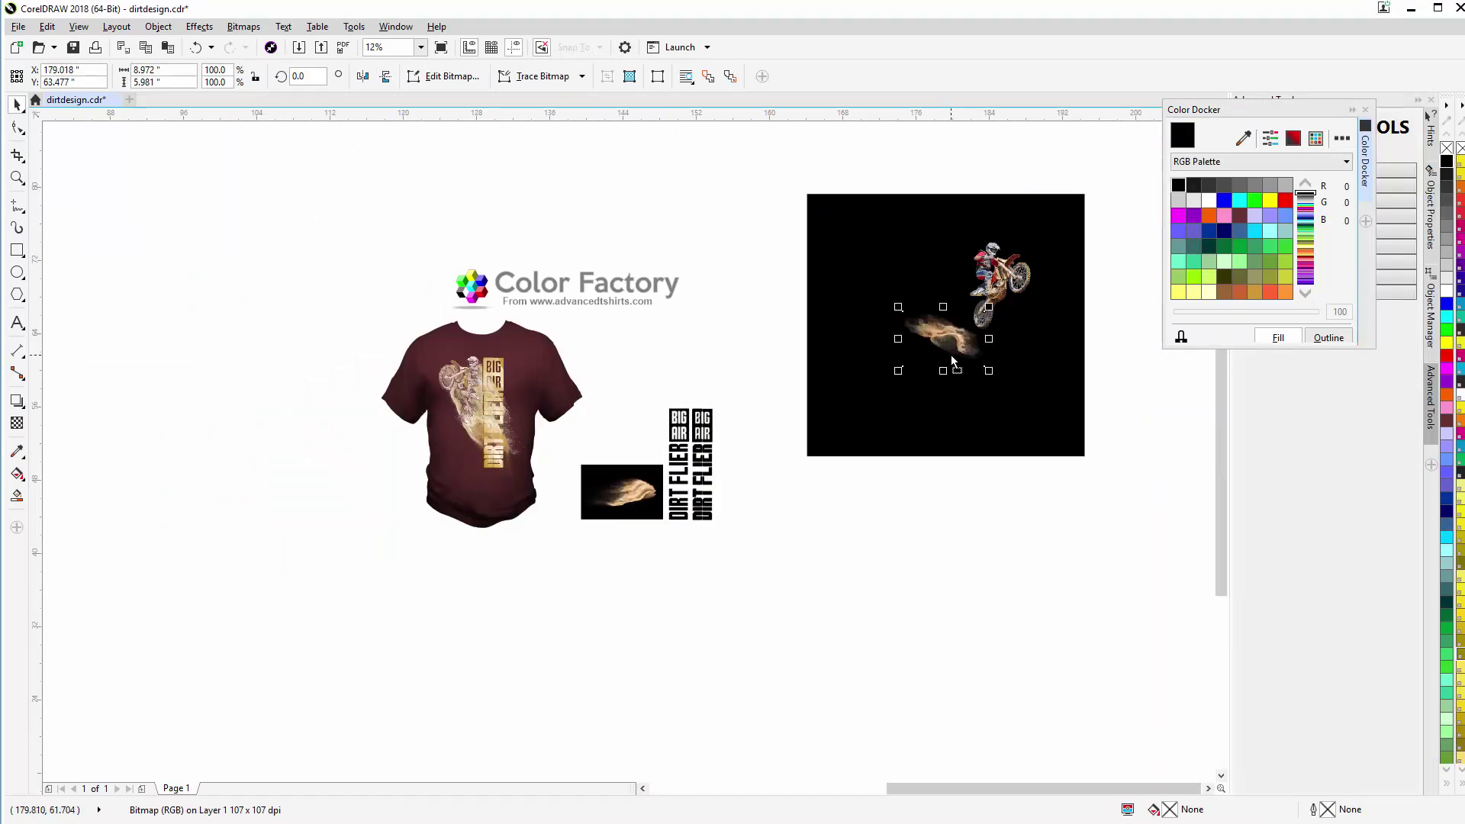
Step: Move the edited dust bitmap beneath the bike's rear wheel and change its stacking order so it sits in front of the rider
left_click(949, 336)
scroll(951, 334, "up", 1)
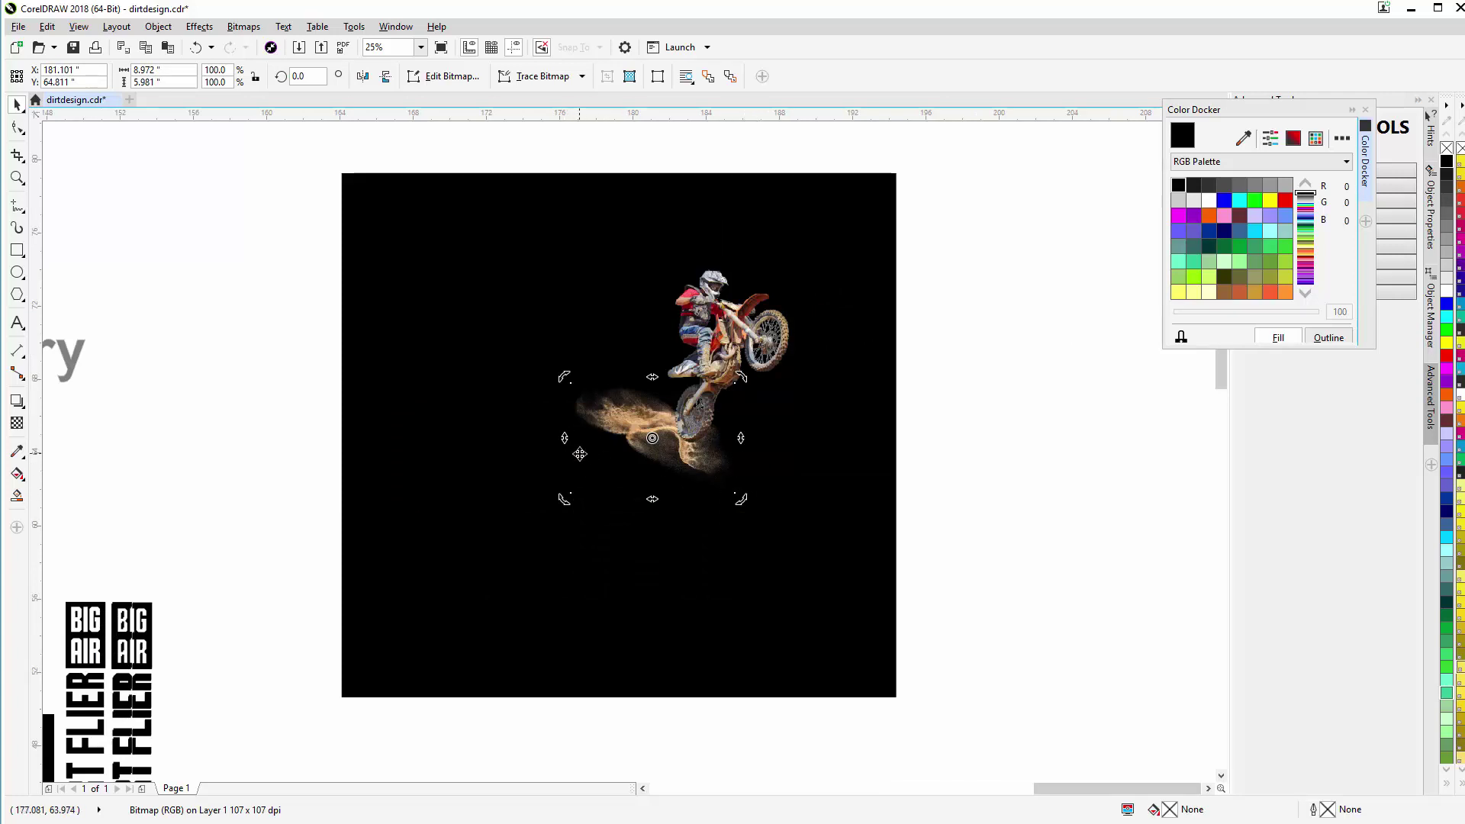
right_click(592, 481)
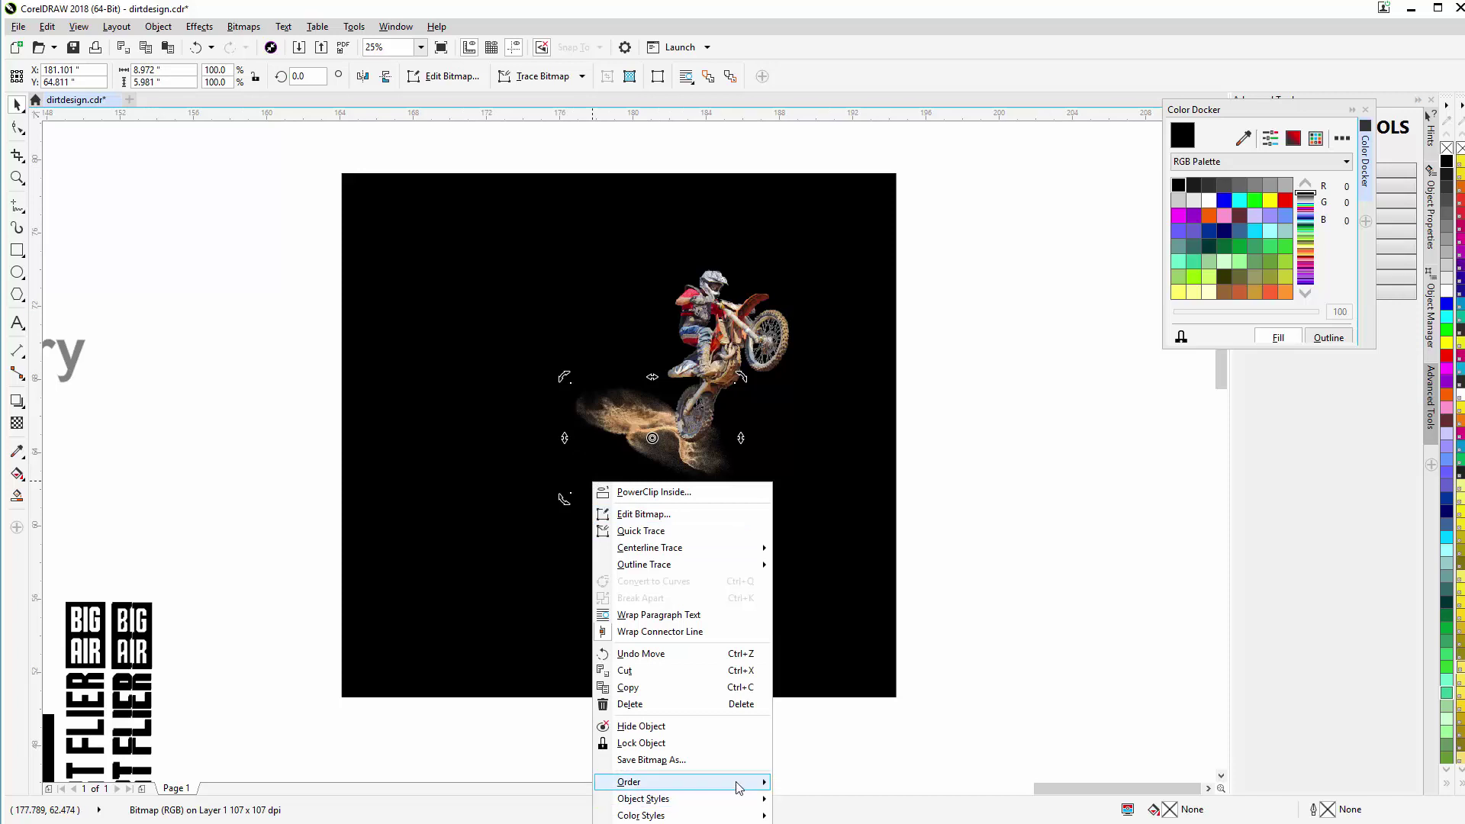
mouse_move(739, 784)
left_click(828, 785)
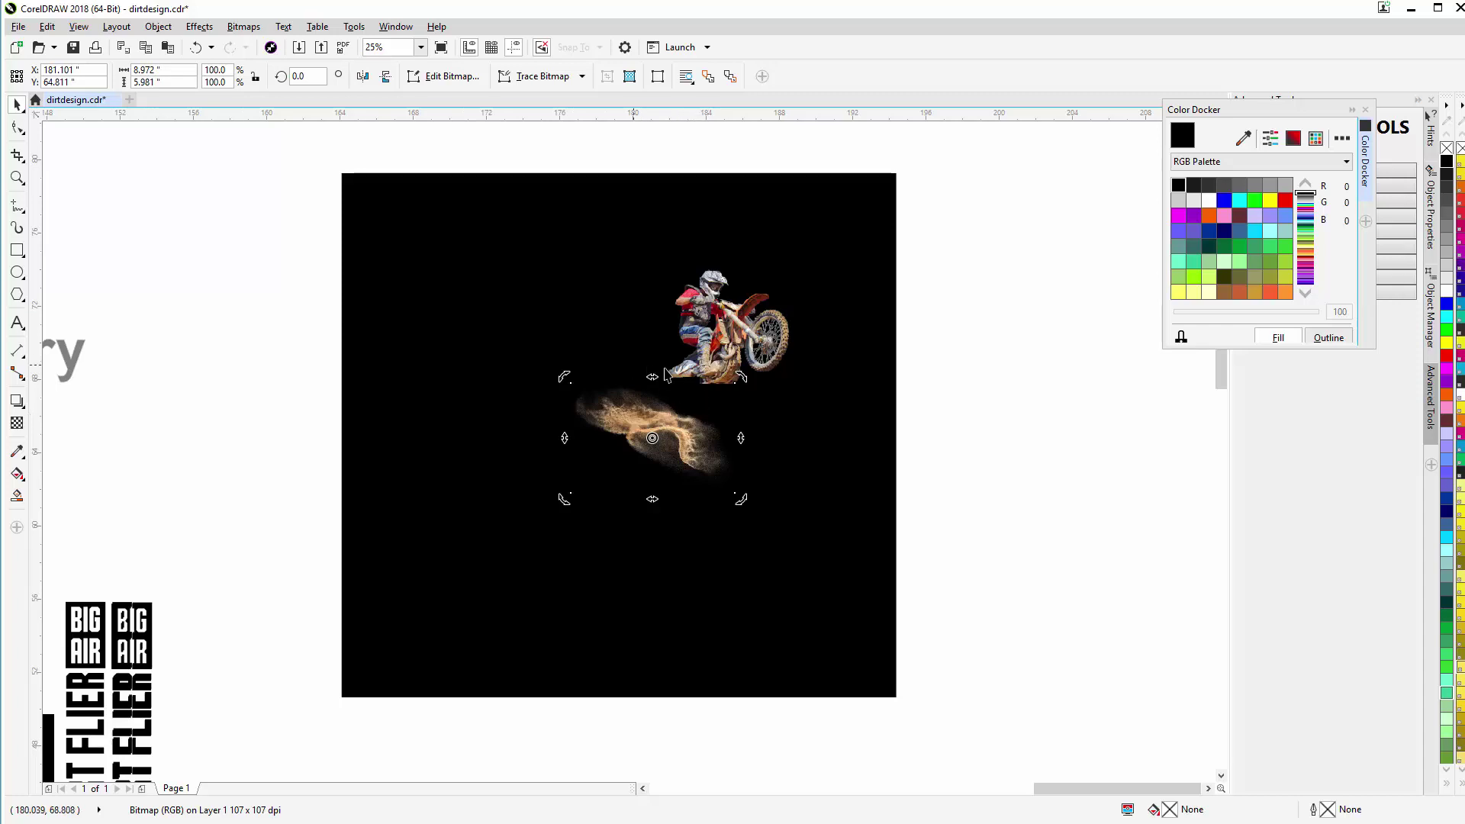
Step: Apply the Screen merge mode to the dust bitmap over the rear wheel with the Transparency tool
left_click(17, 424)
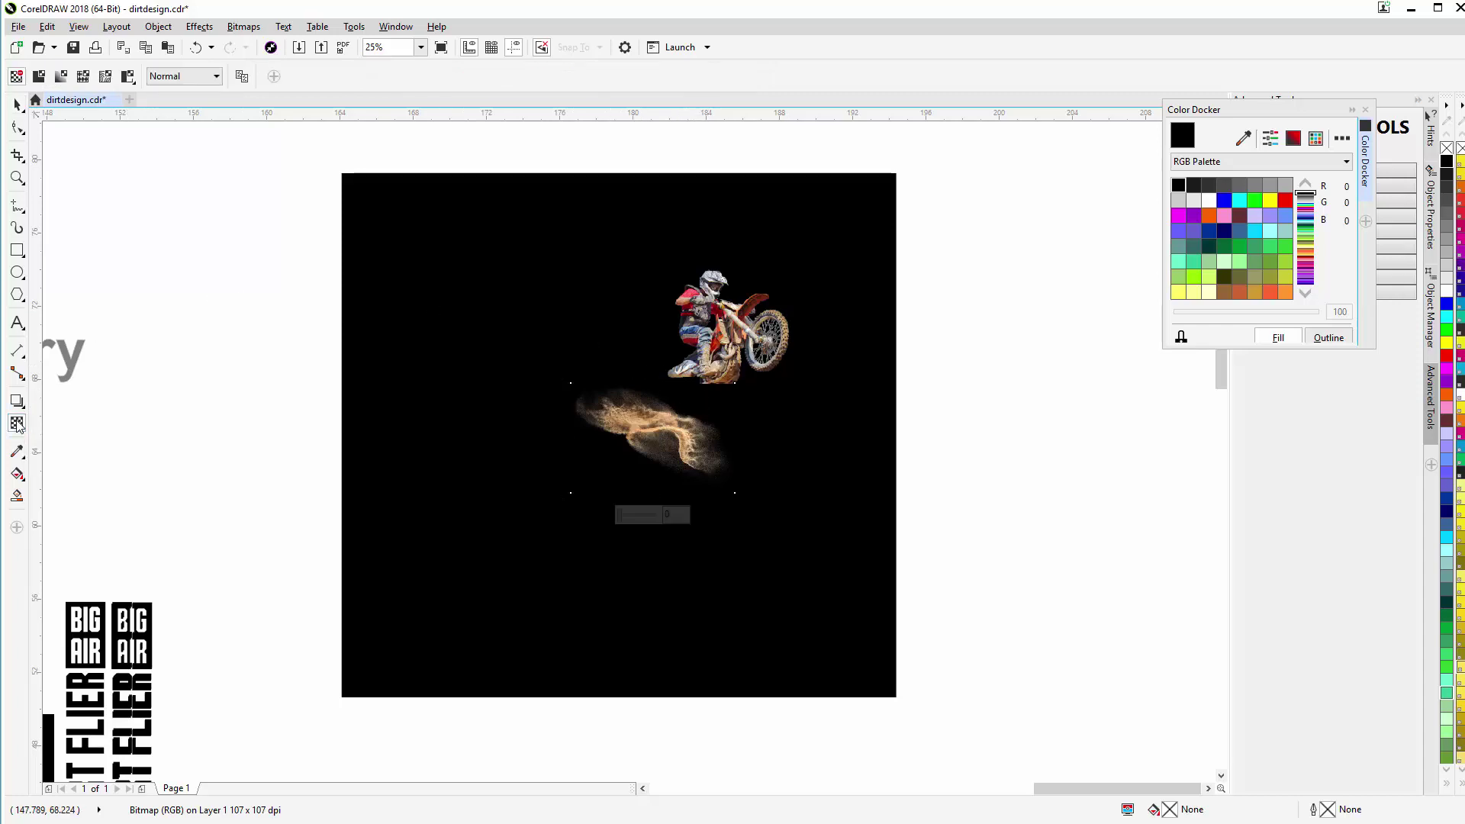
left_click(198, 78)
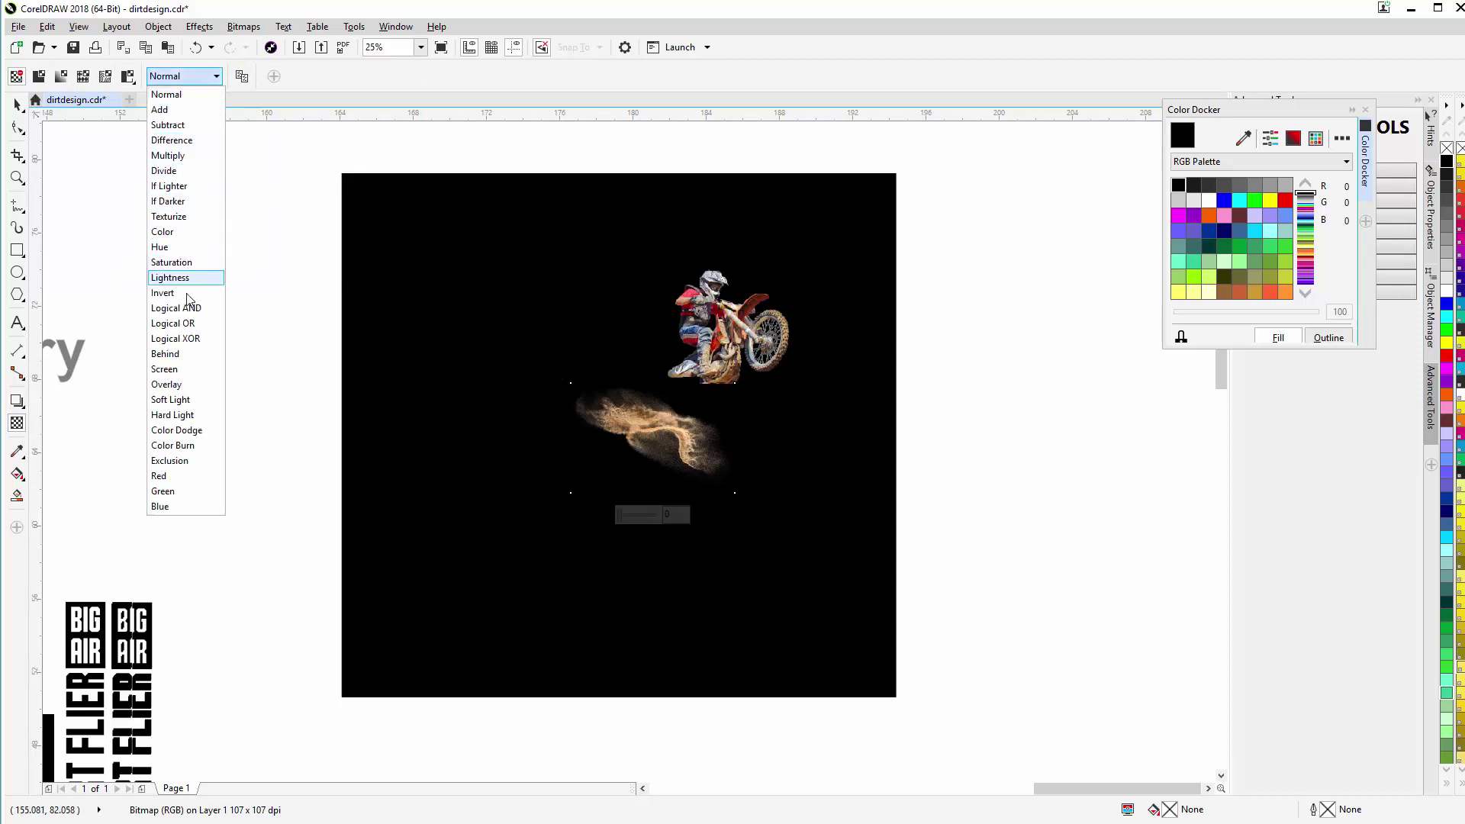
left_click(183, 369)
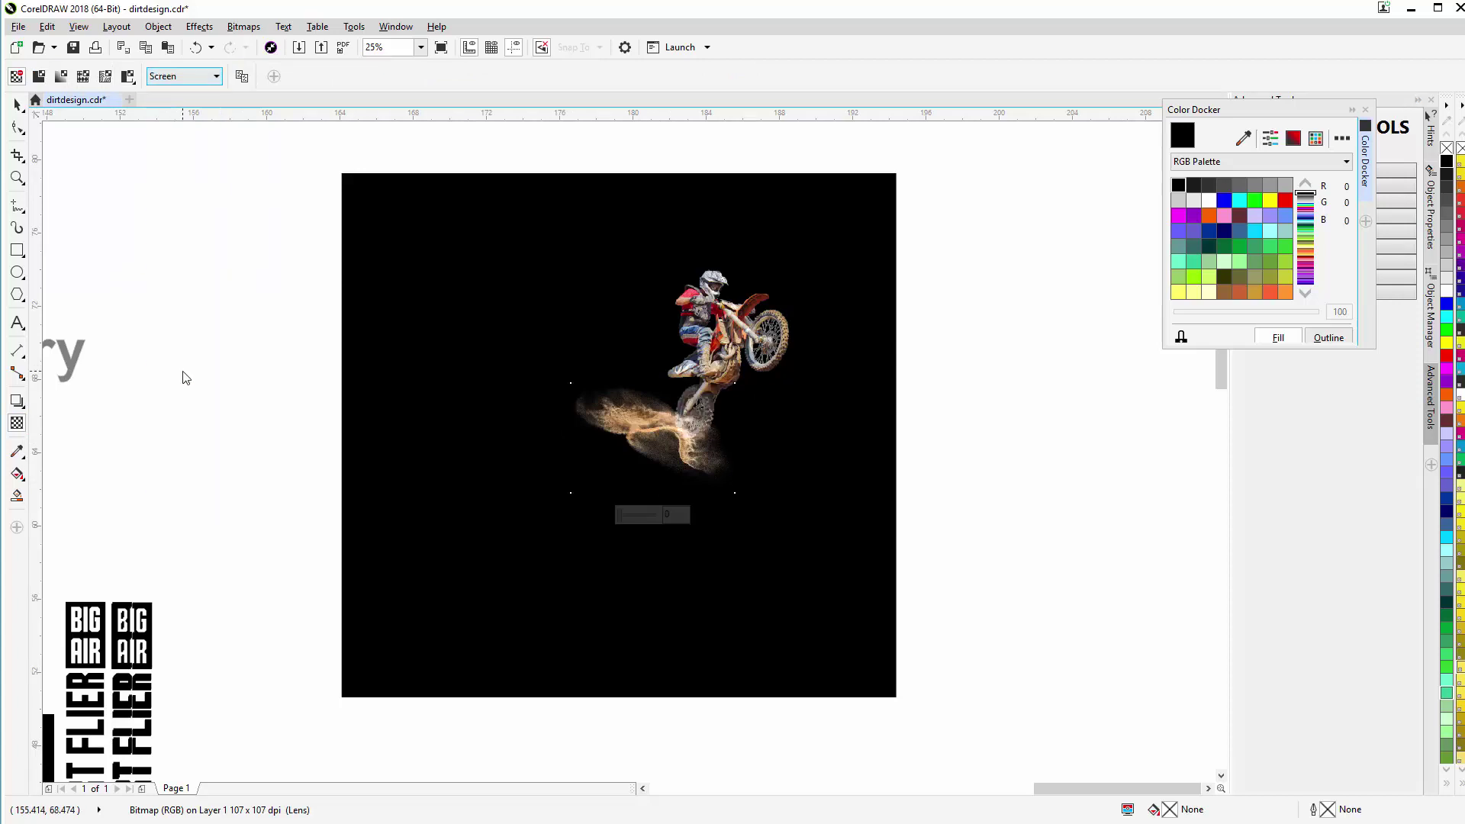
left_click(17, 104)
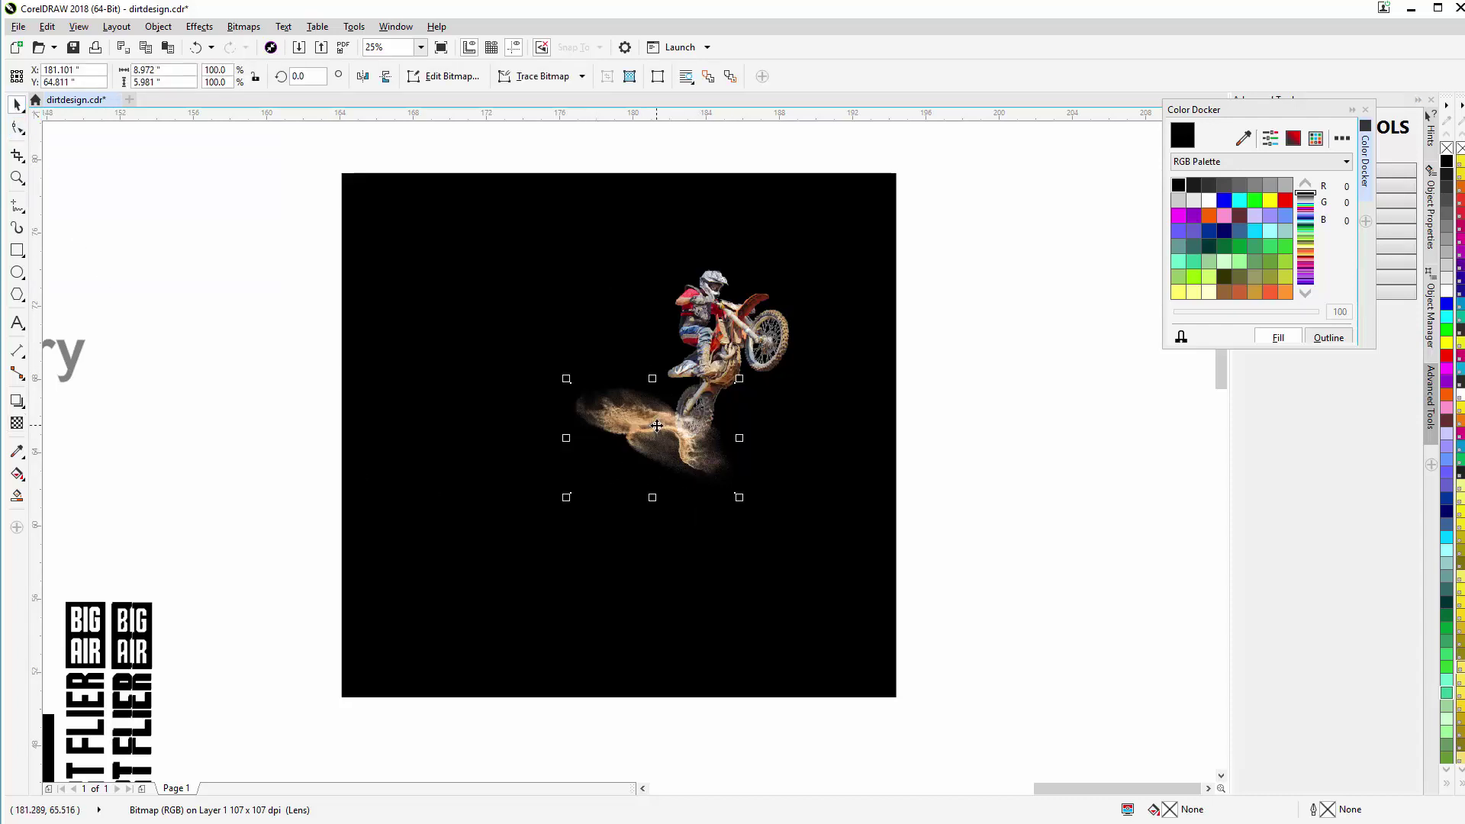
Step: Mirror the dust bitmap vertically and shift it slightly up and right around the rear wheel
left_click(387, 77)
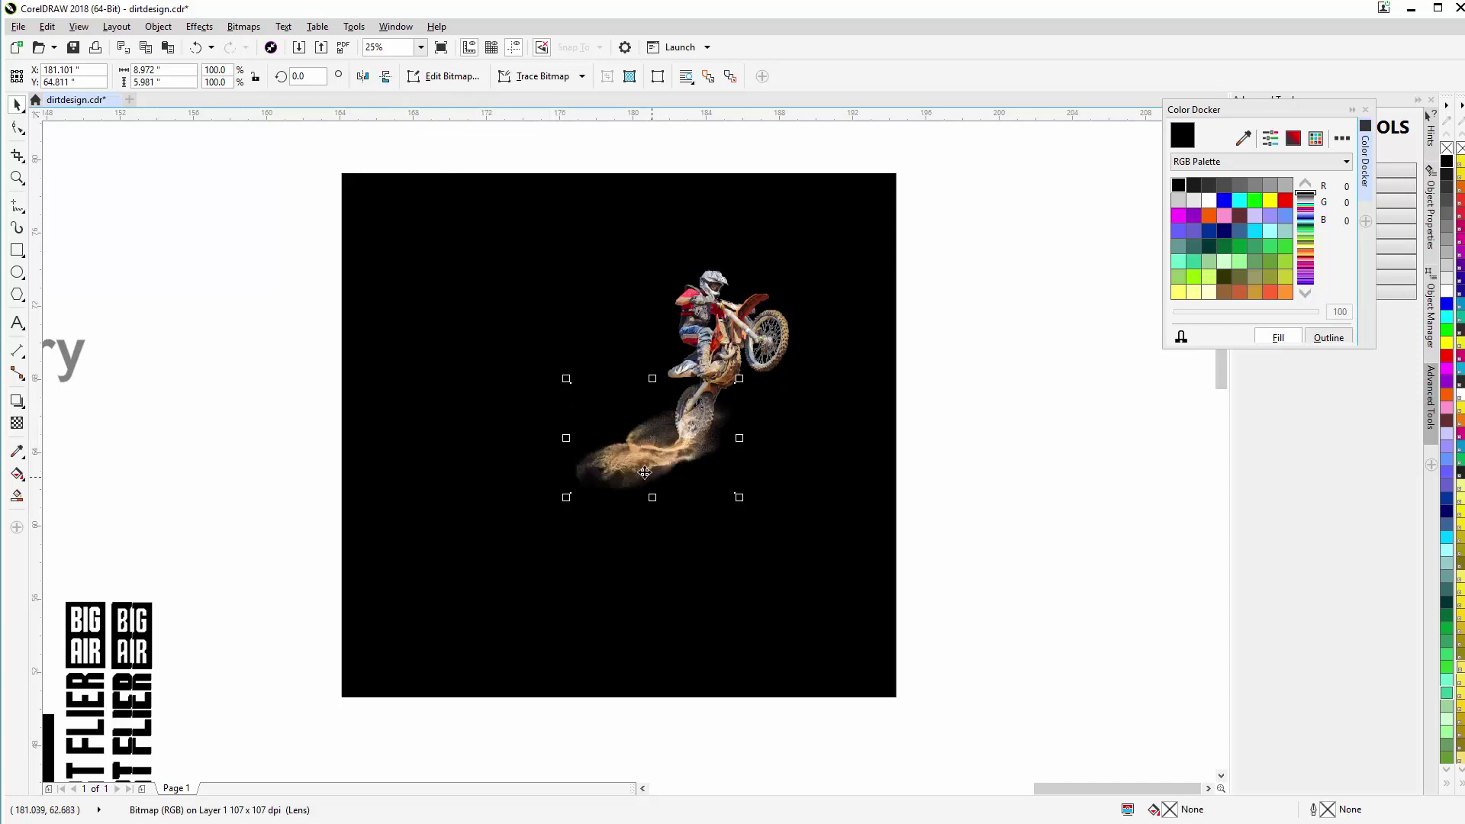
left_click_drag(641, 468, 672, 456)
scroll(685, 425, "up", 1)
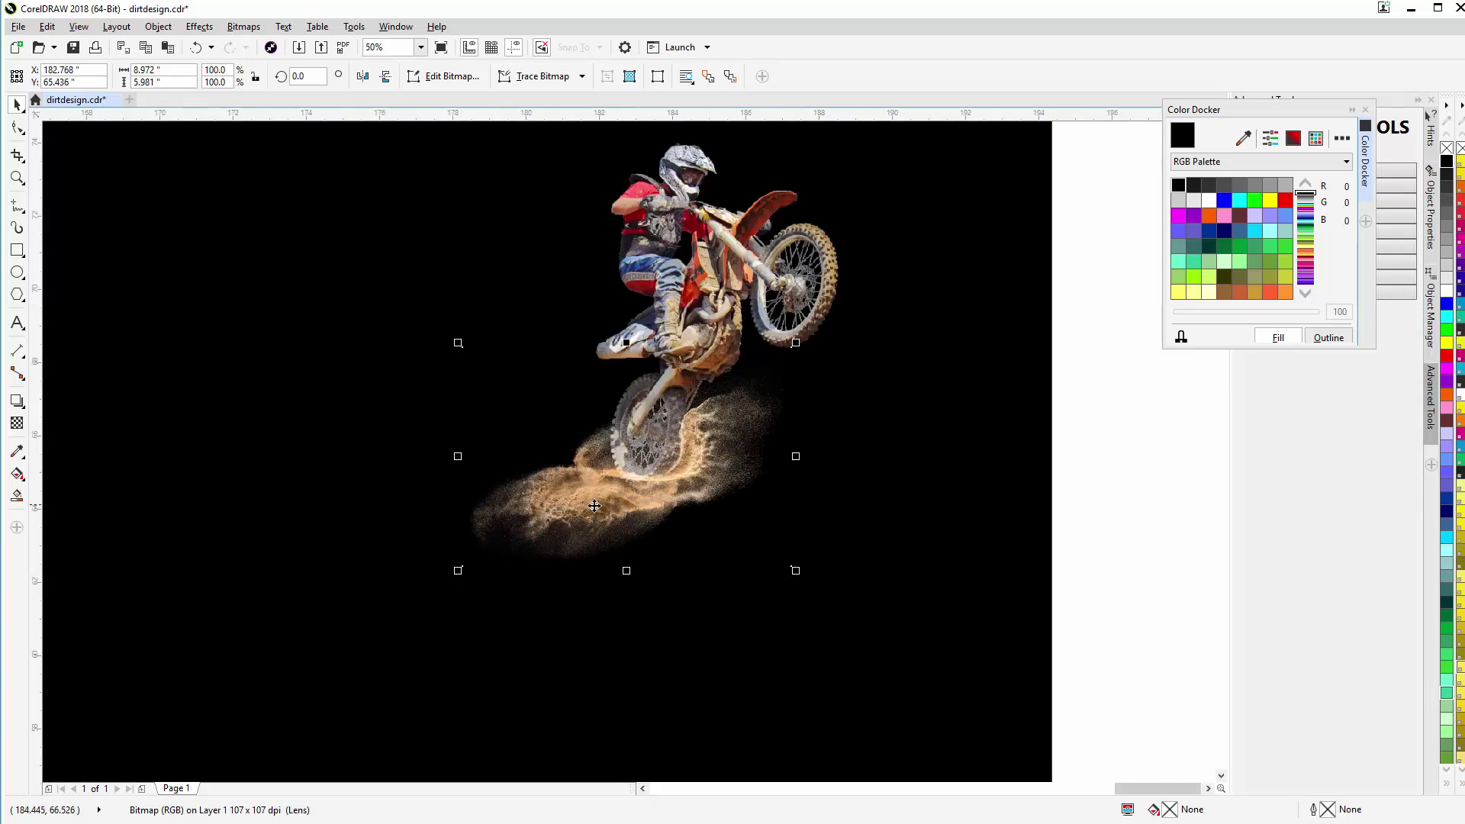
Step: Enlarge the dust bitmap proportionally to about 14.1 by 9.4 inches and recenter it around the rear wheel
scroll(649, 464, "down", 1)
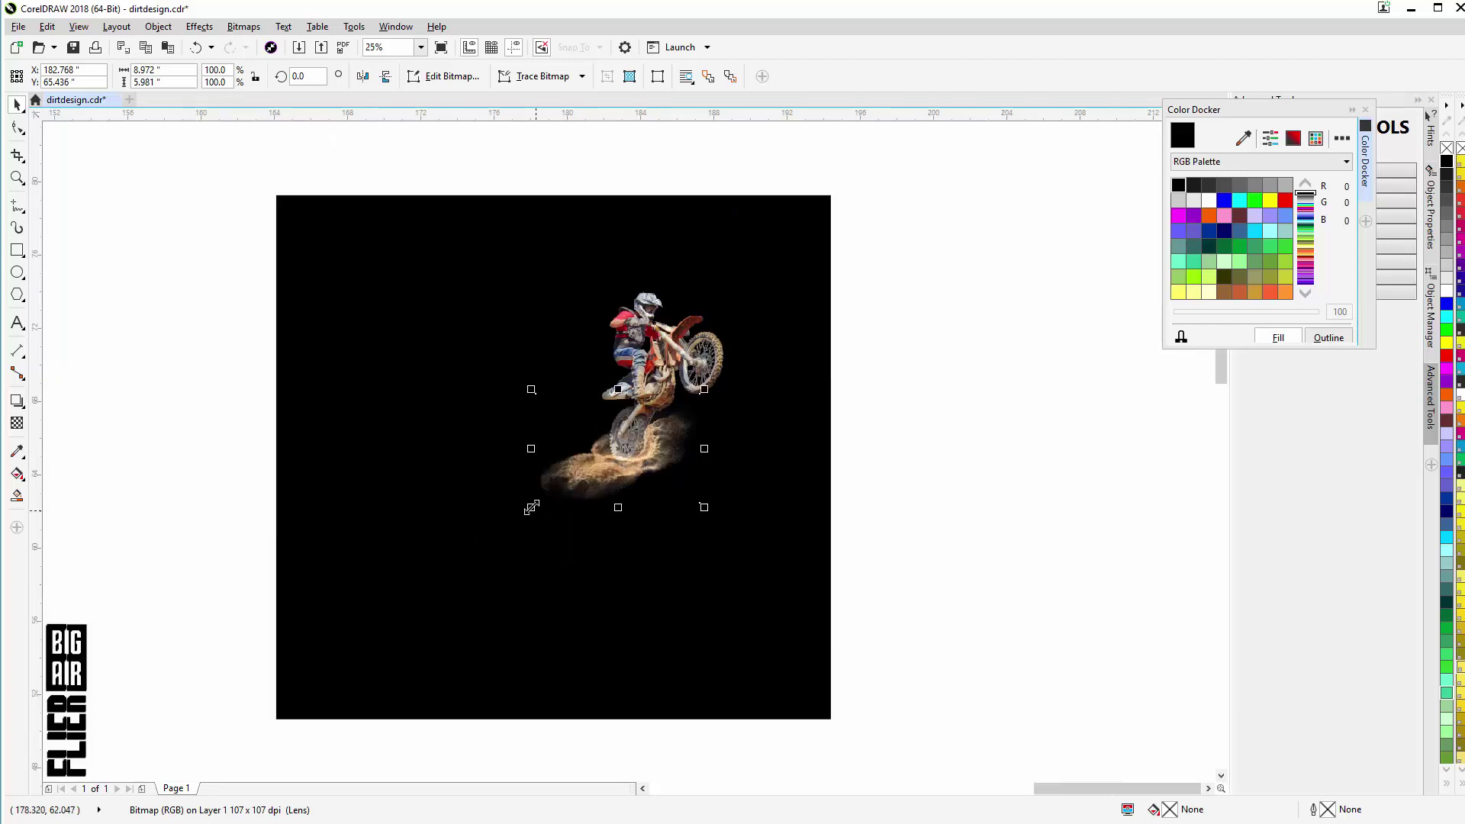
left_click_drag(531, 505, 433, 571)
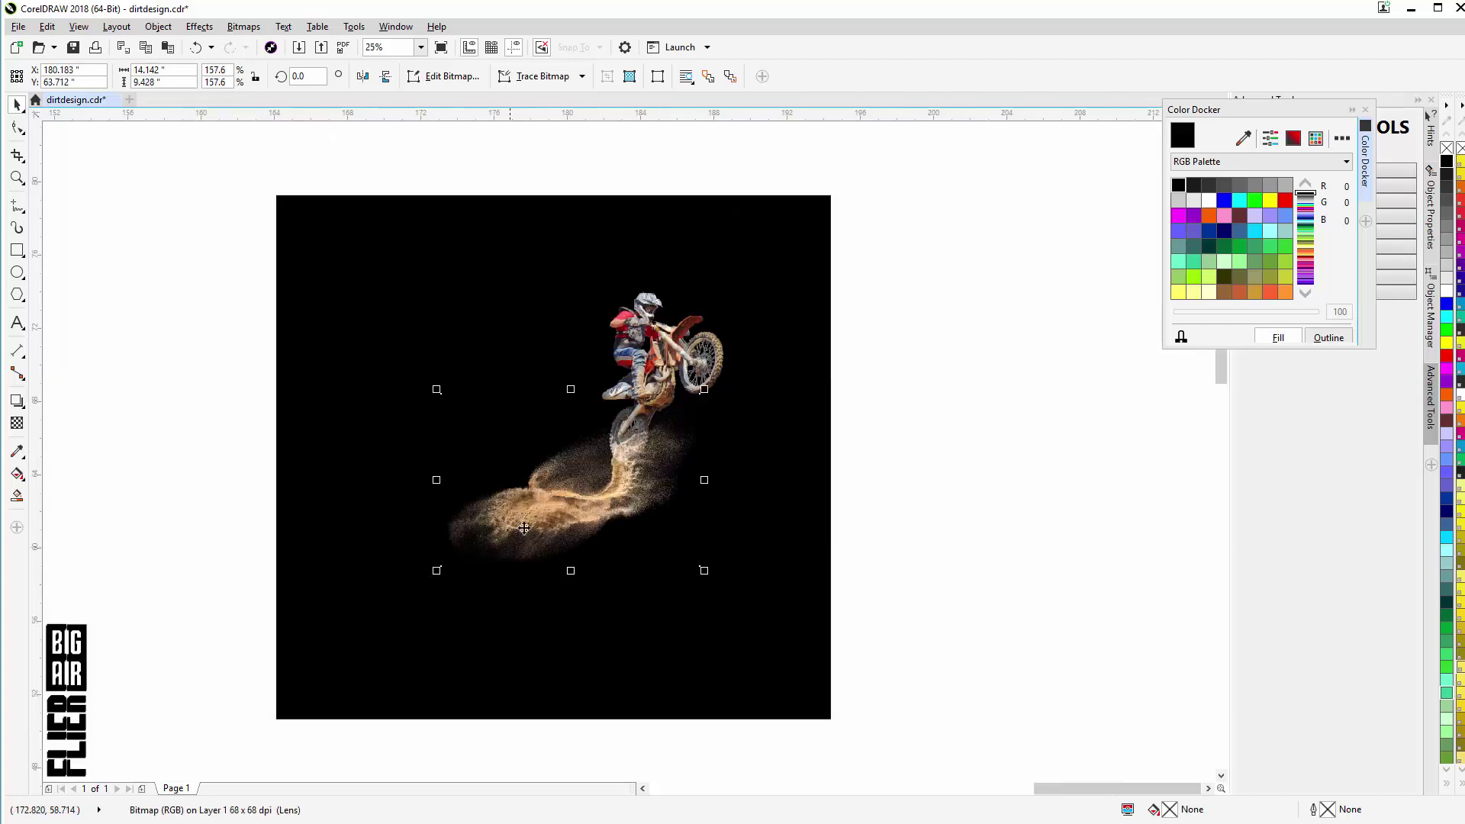
left_click_drag(564, 529, 606, 489)
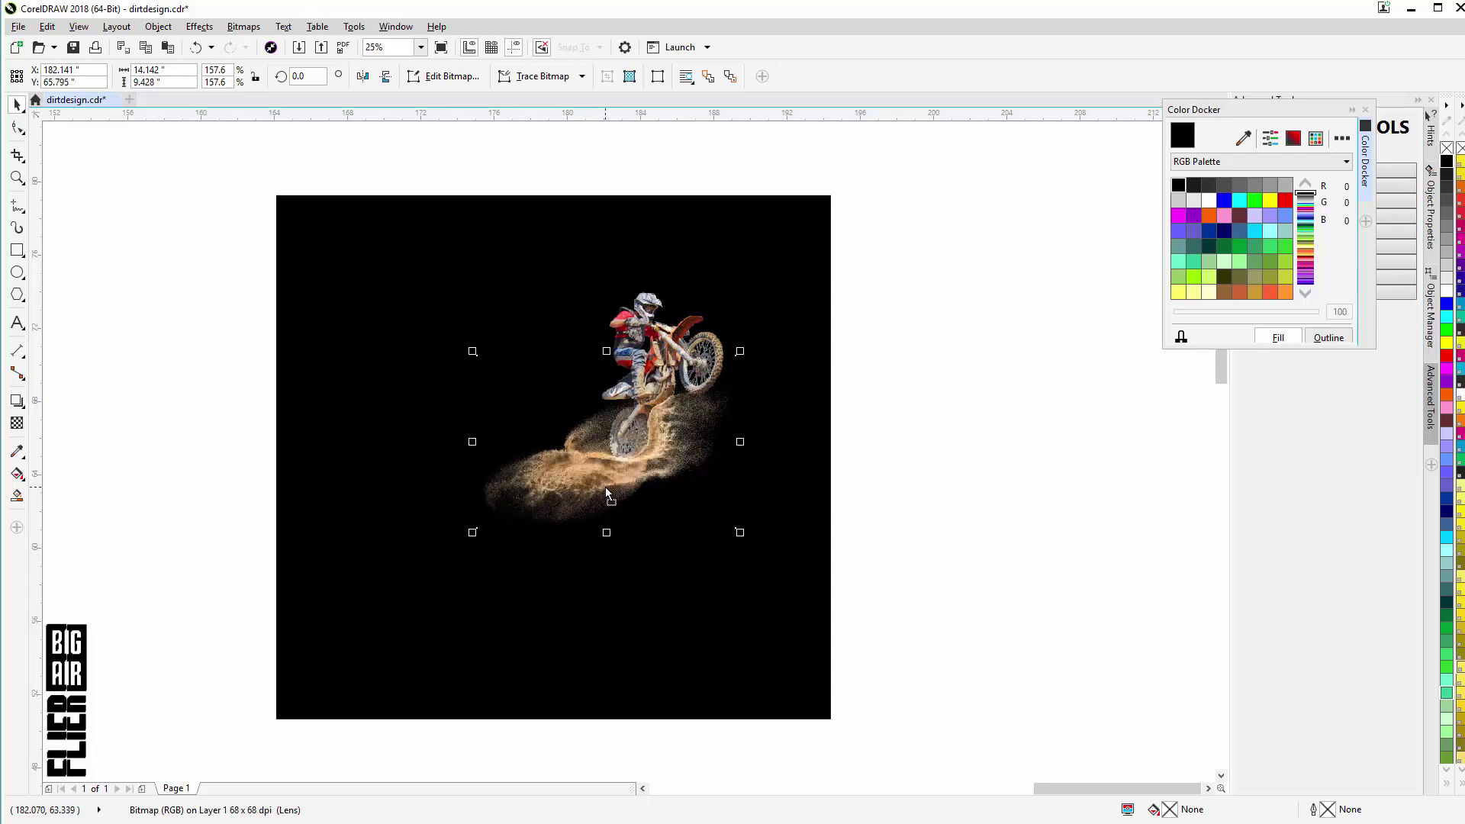
Step: Duplicate the dust bitmap up and left of the original and mirror the copy vertically
left_click_drag(606, 487, 537, 414)
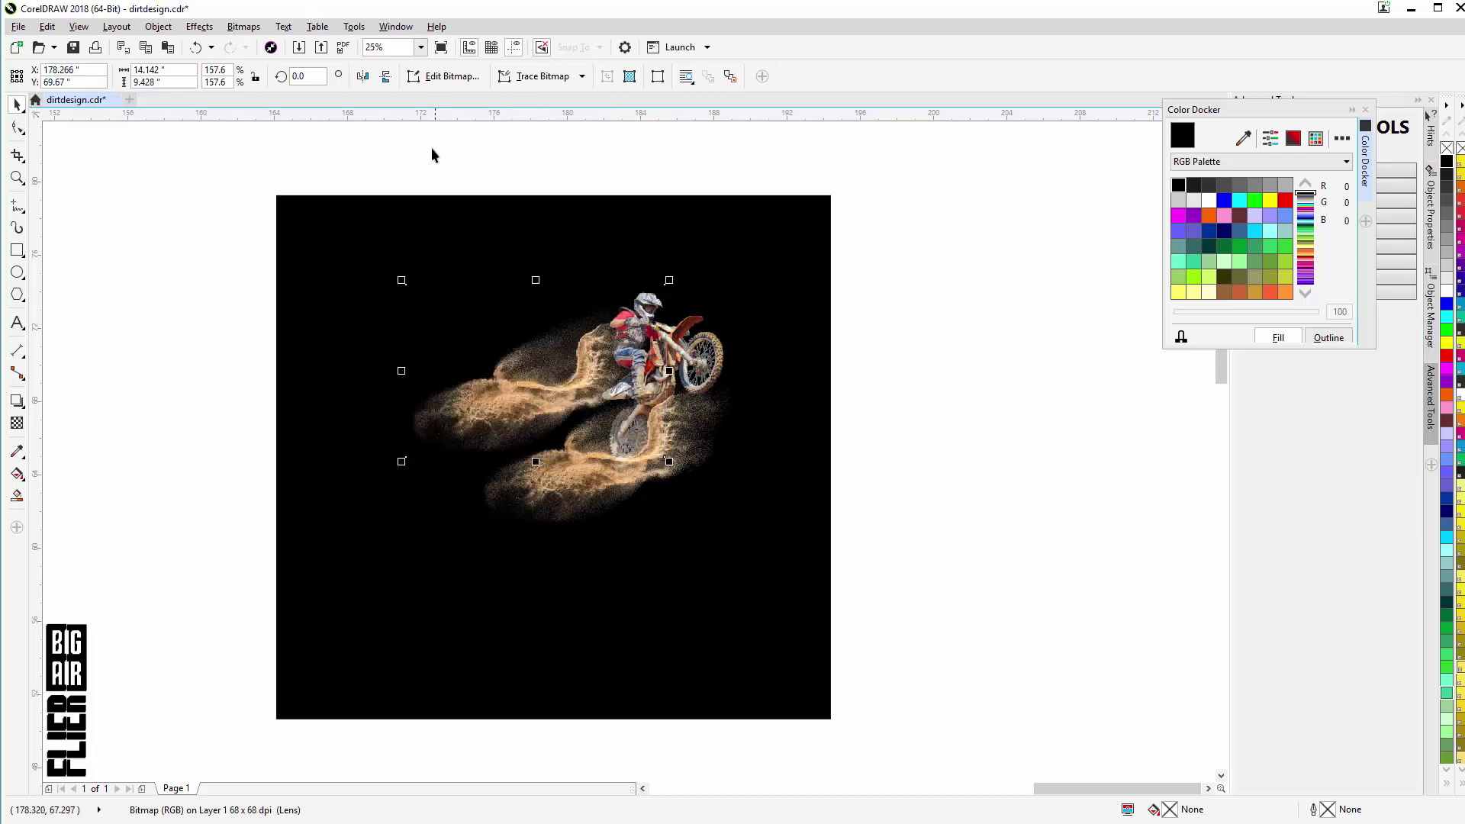
left_click(387, 77)
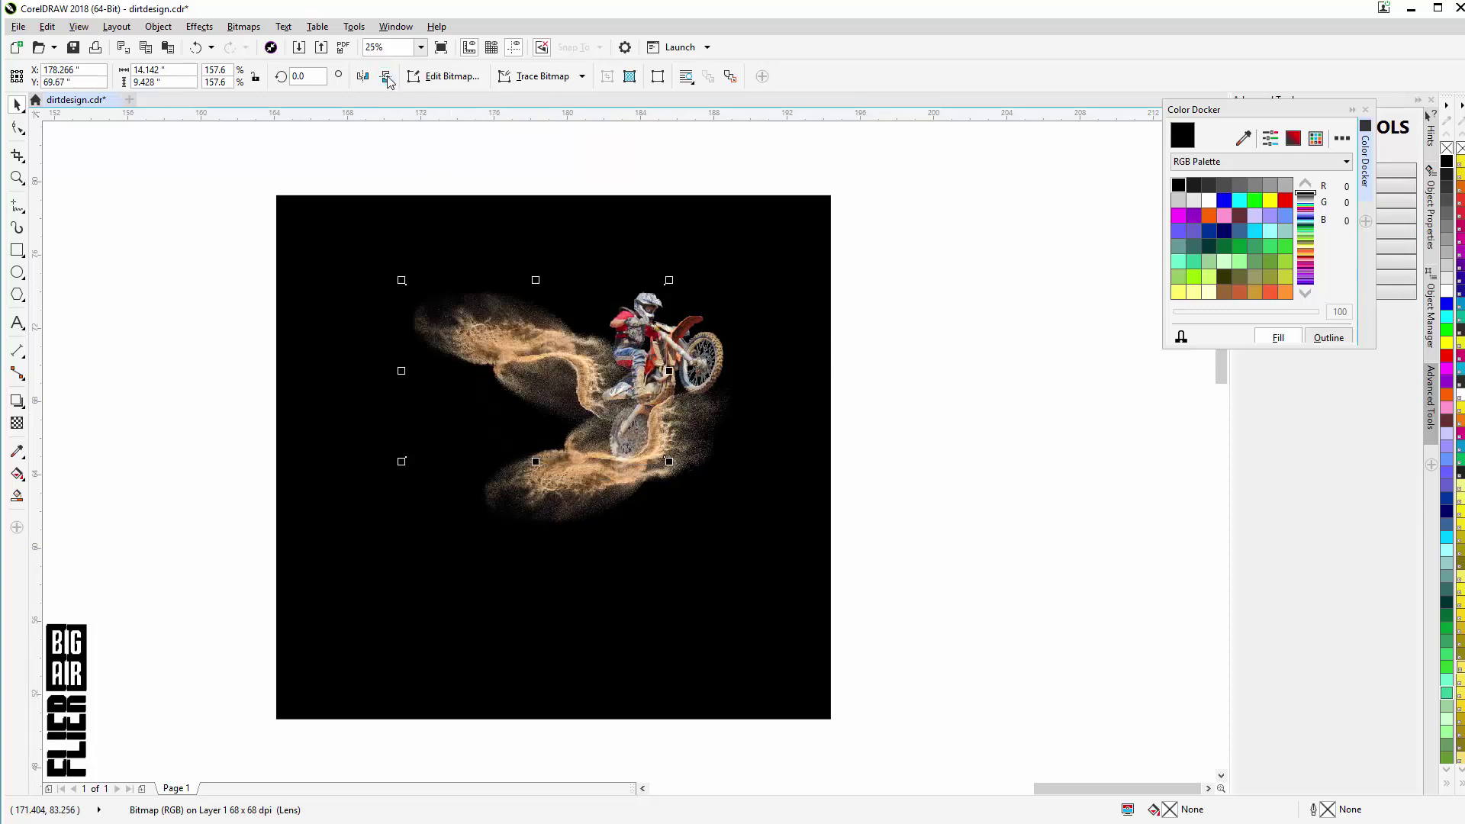
Step: Rotate the dust copy about 46 degrees, move it over the rider, and stretch it to about 15.9 by 18.8 inches
left_click(470, 327)
left_click_drag(401, 280, 386, 401)
left_click_drag(479, 383, 566, 387)
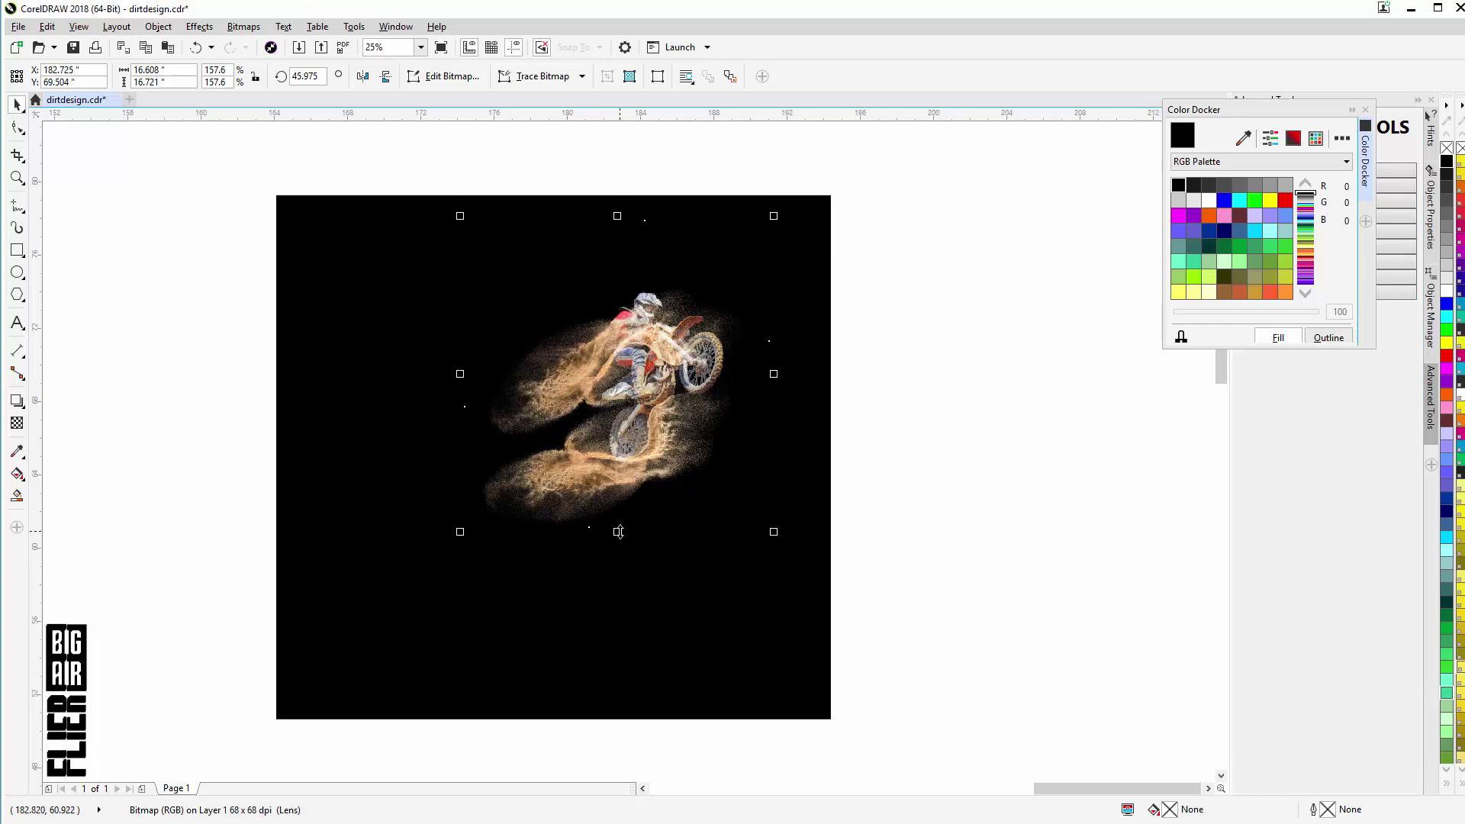
left_click_drag(617, 531, 618, 569)
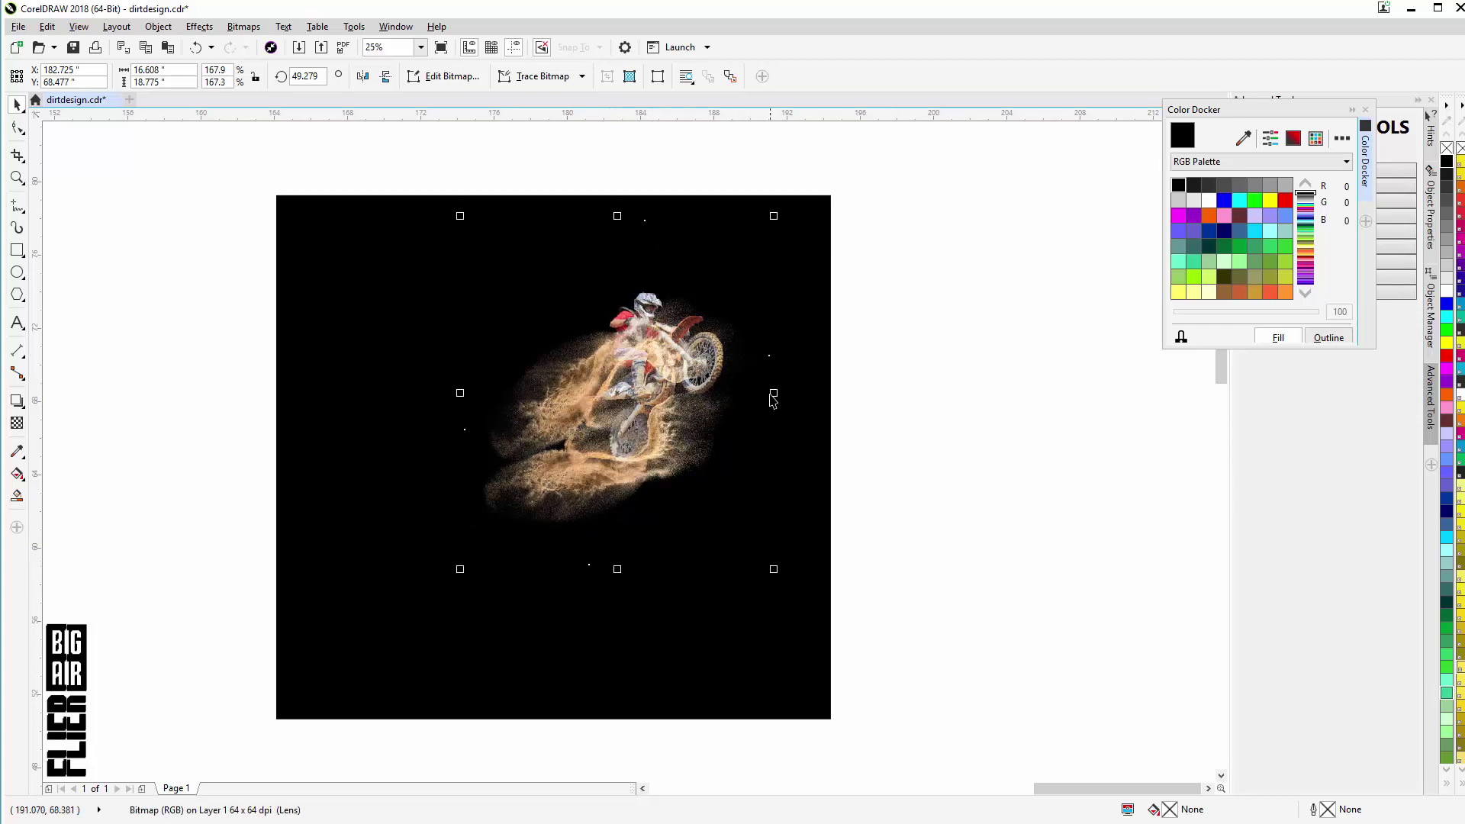
mouse_move(771, 392)
left_mouse_down()
mouse_move(755, 392)
mouse_move(752, 412)
left_mouse_up()
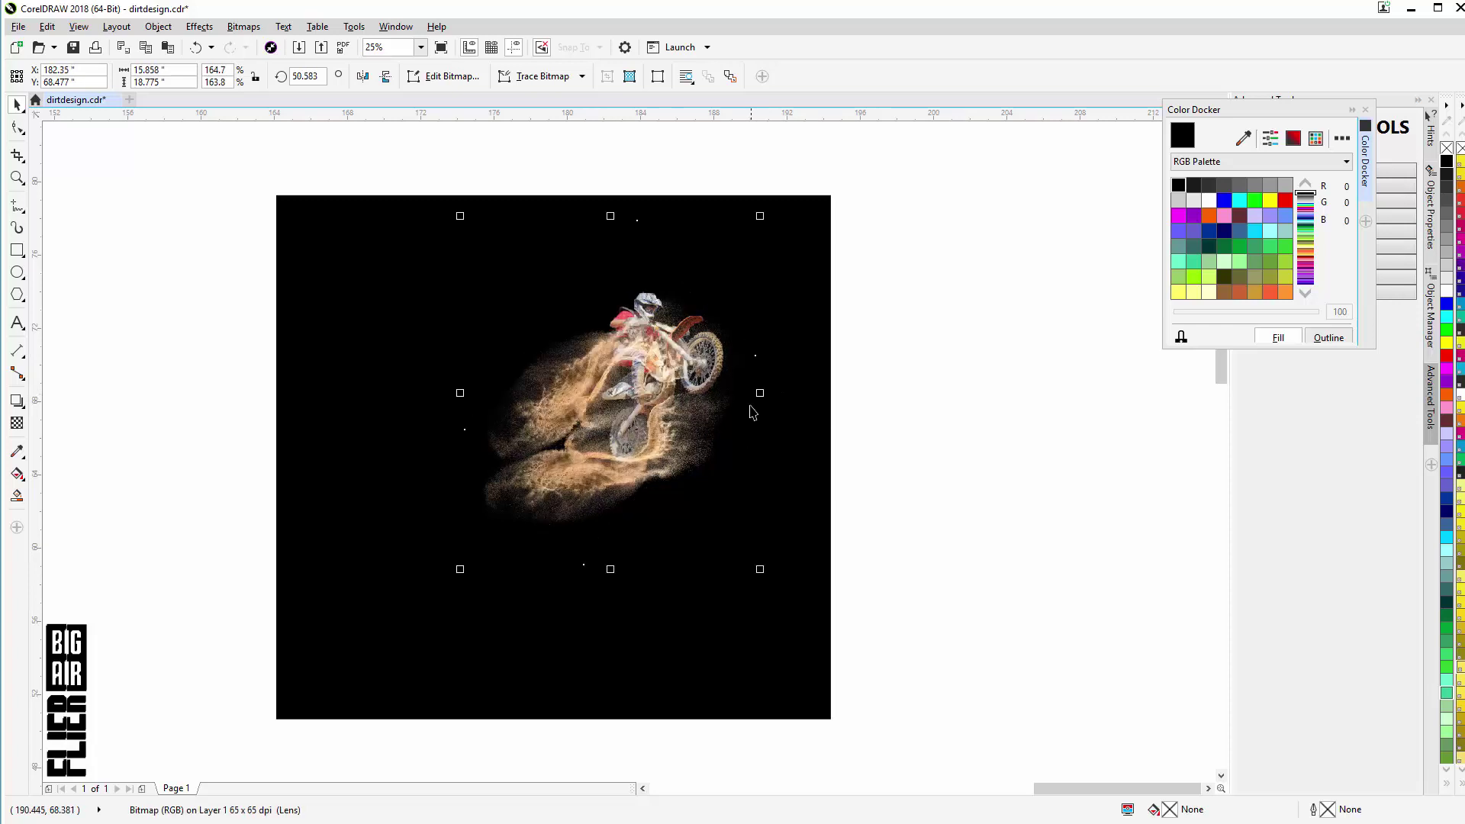
Step: Reorder the rotated dust copy in front of the black rectangle so that it lies behind the rider
right_click(603, 354)
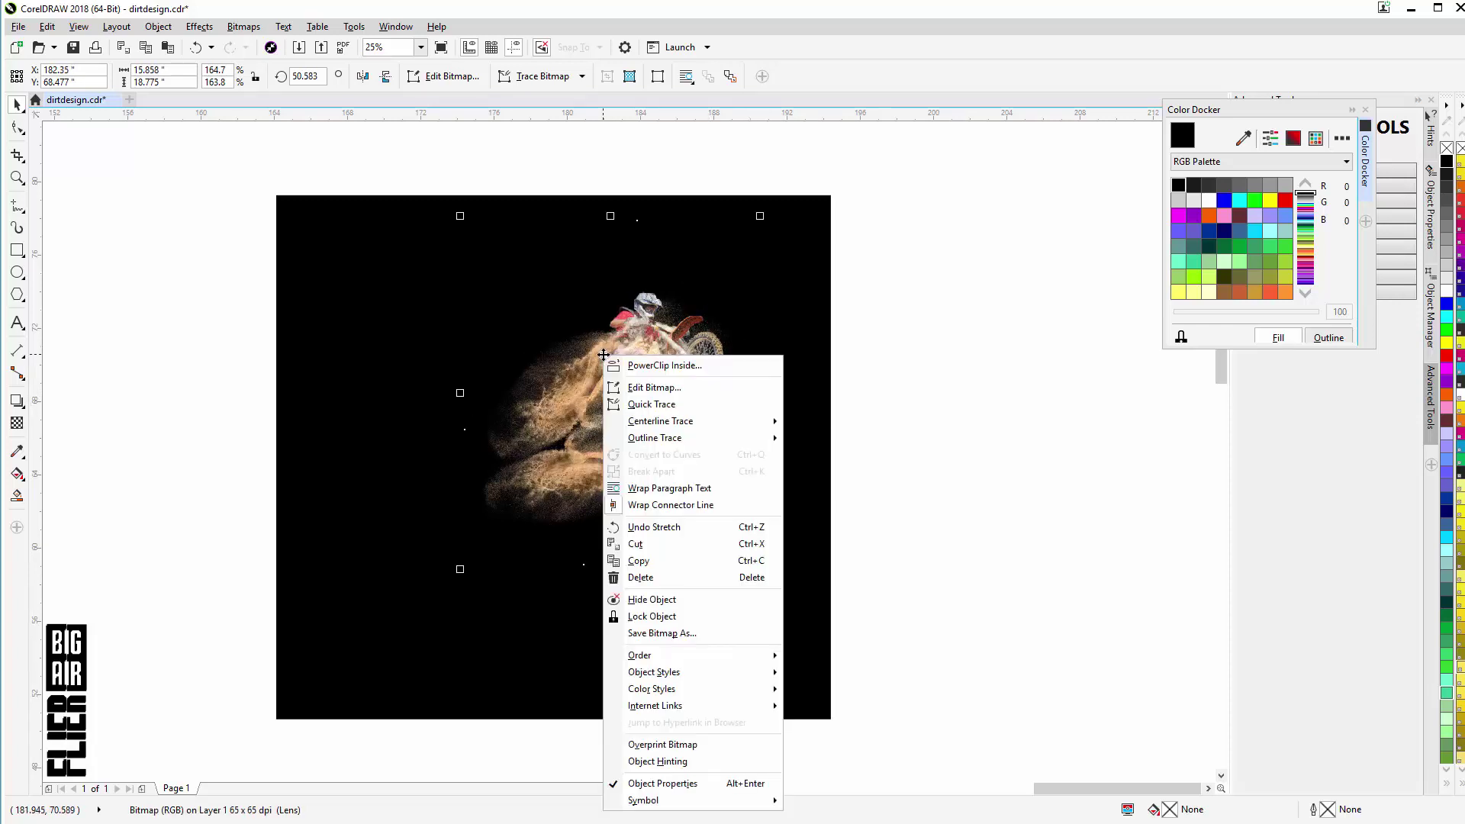
mouse_move(666, 661)
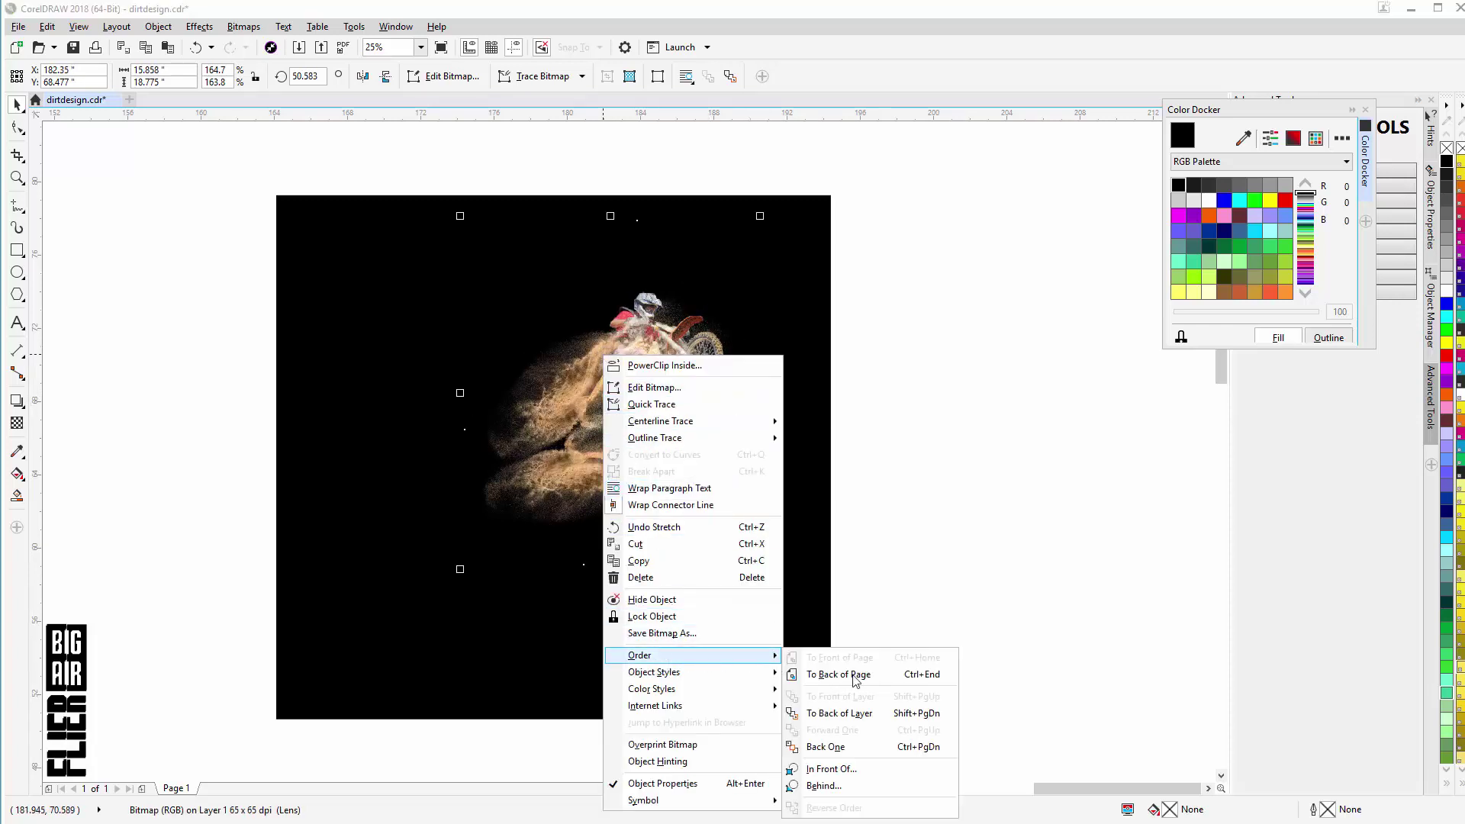
left_click(871, 771)
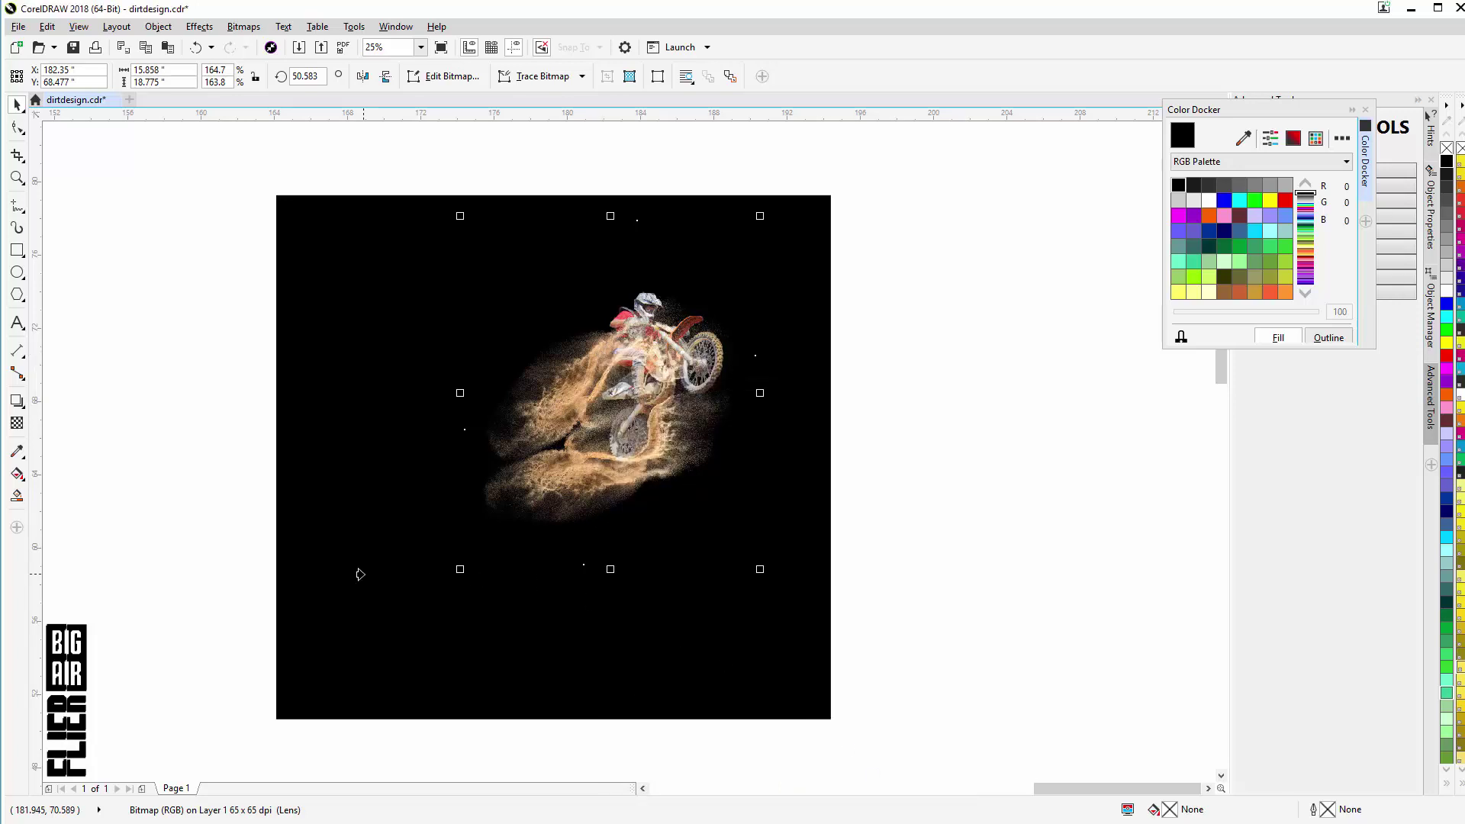
scroll(775, 382, "up", 1)
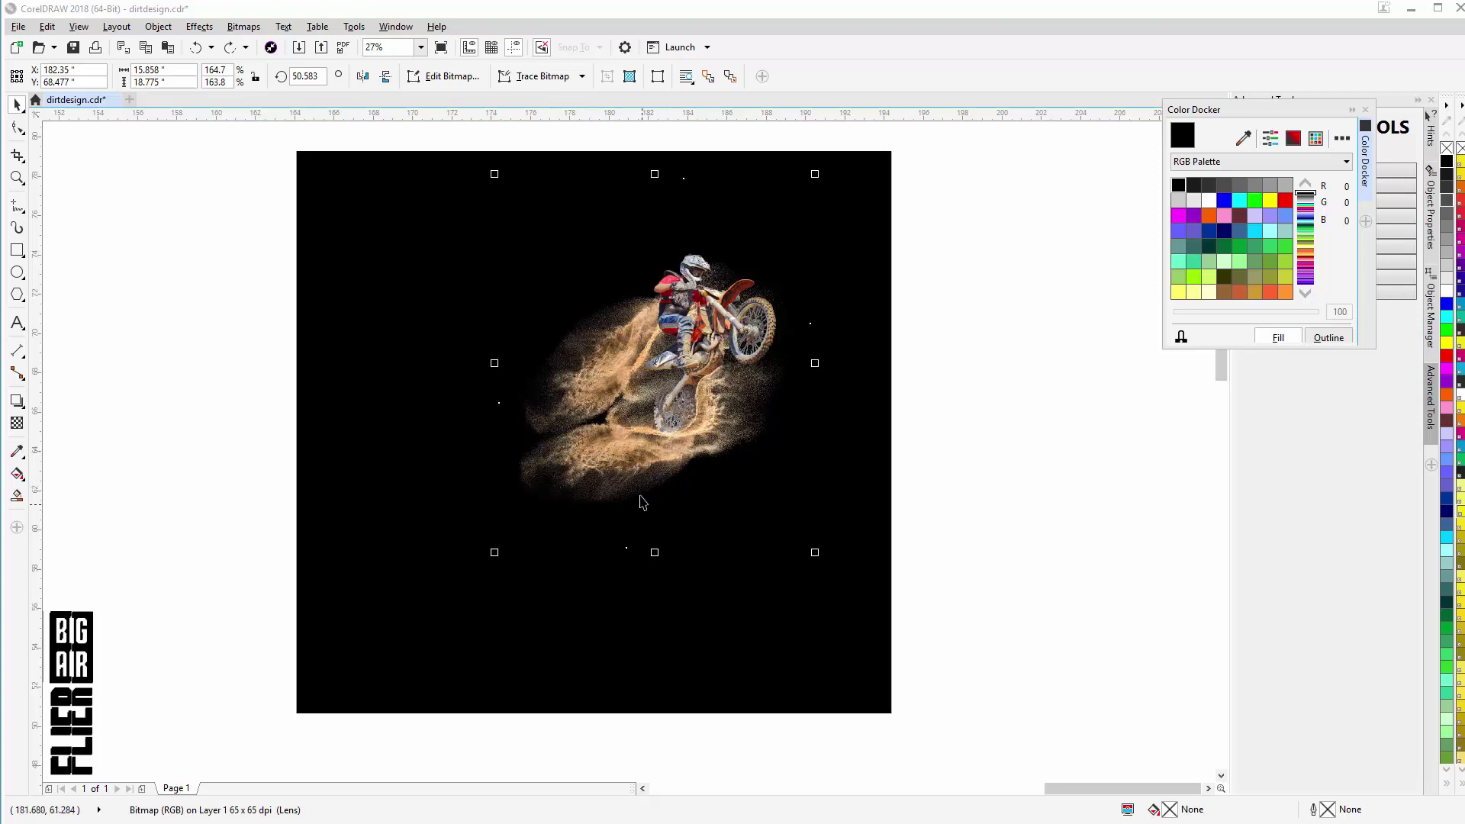
Step: Move the remaining sand dust bitmap from beside the shirt mockup onto the black rectangle, below and left of the rider
scroll(609, 470, "down", 2)
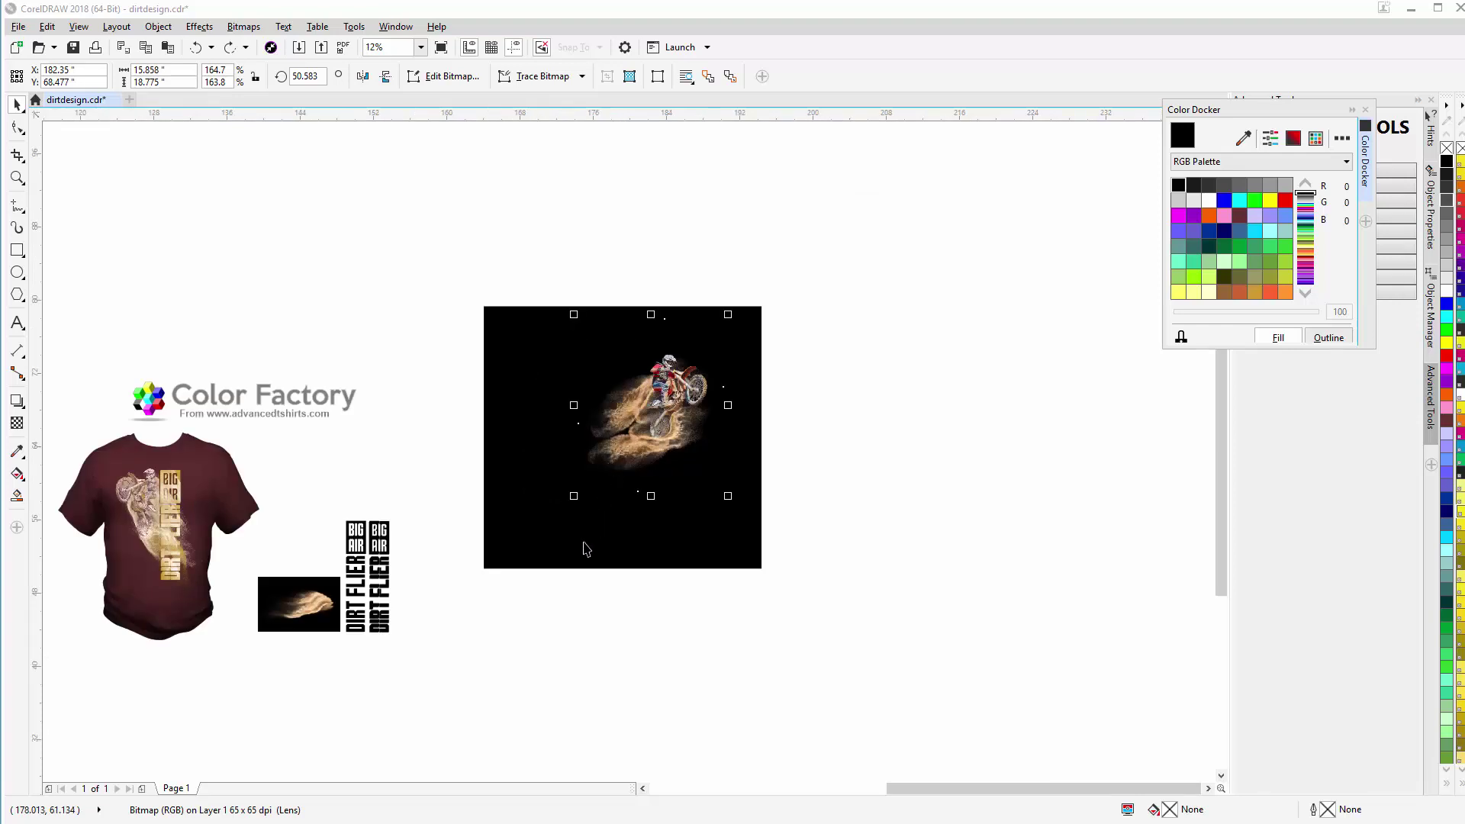
left_click(303, 622)
left_click_drag(303, 621, 597, 464)
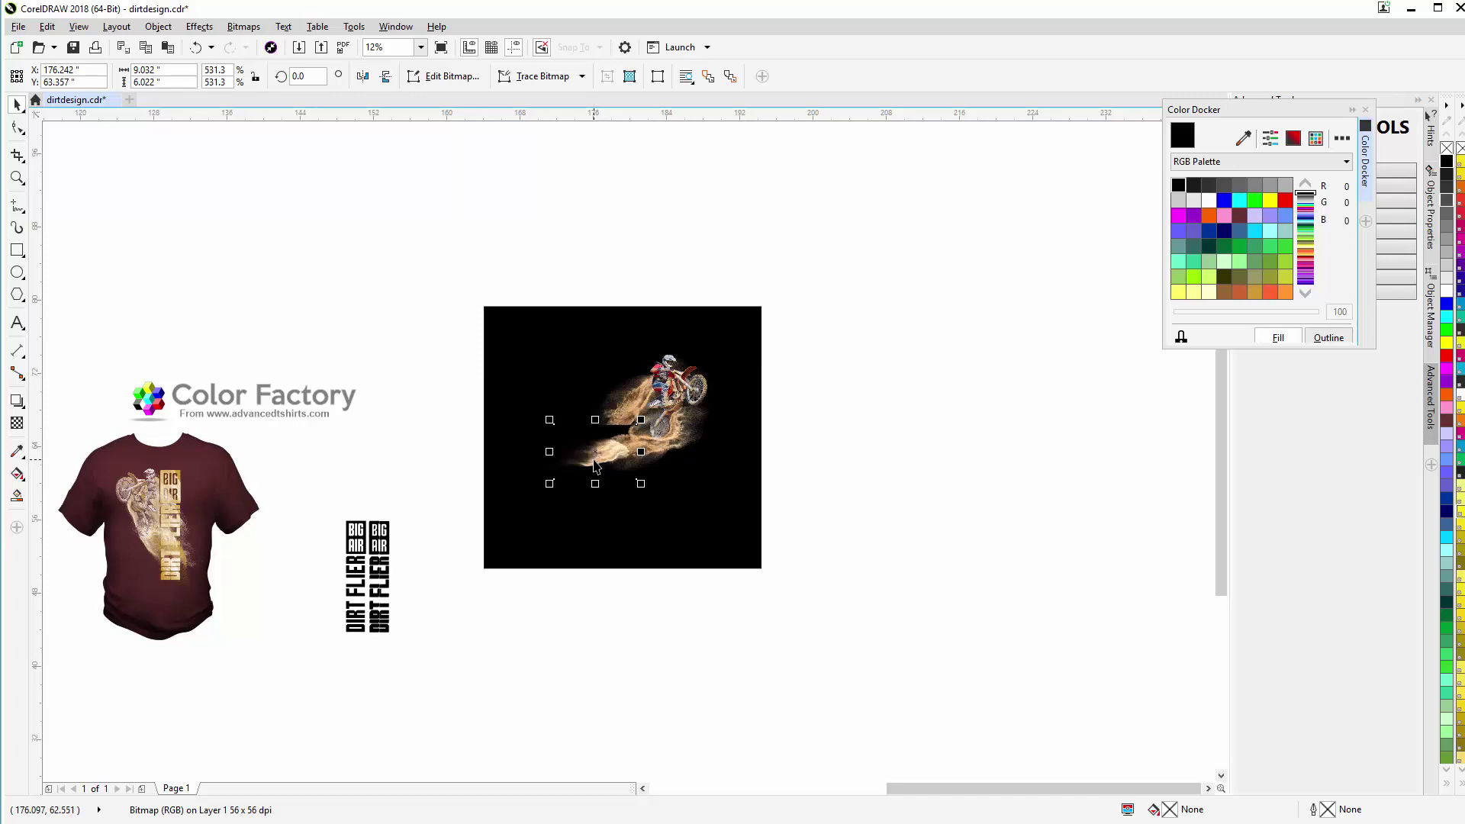
key("Escape")
left_click(596, 466)
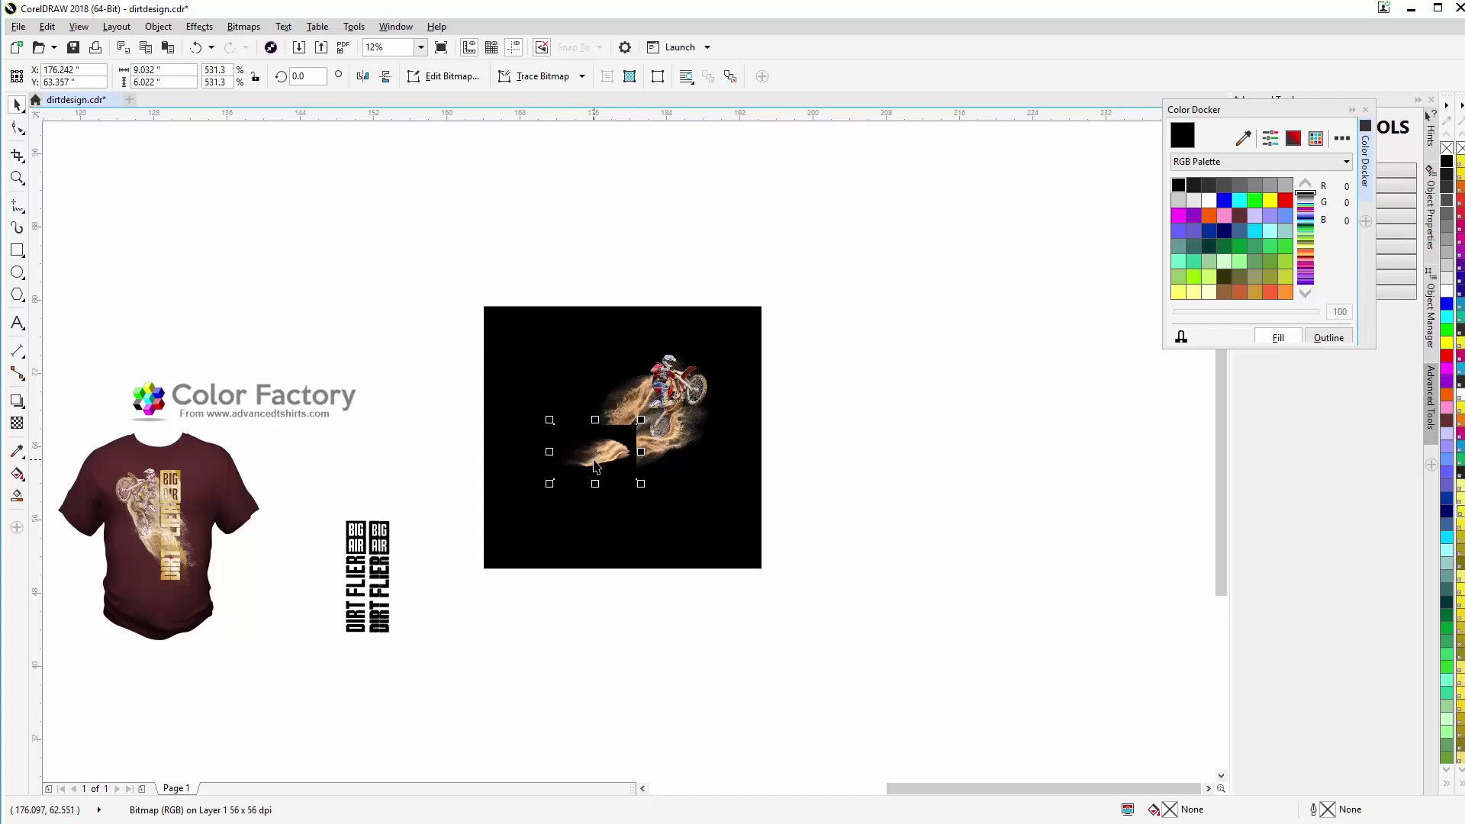
Step: Apply the Screen merge mode to the newly placed dust bitmap below and left of the rider
left_click(17, 423)
left_click(200, 83)
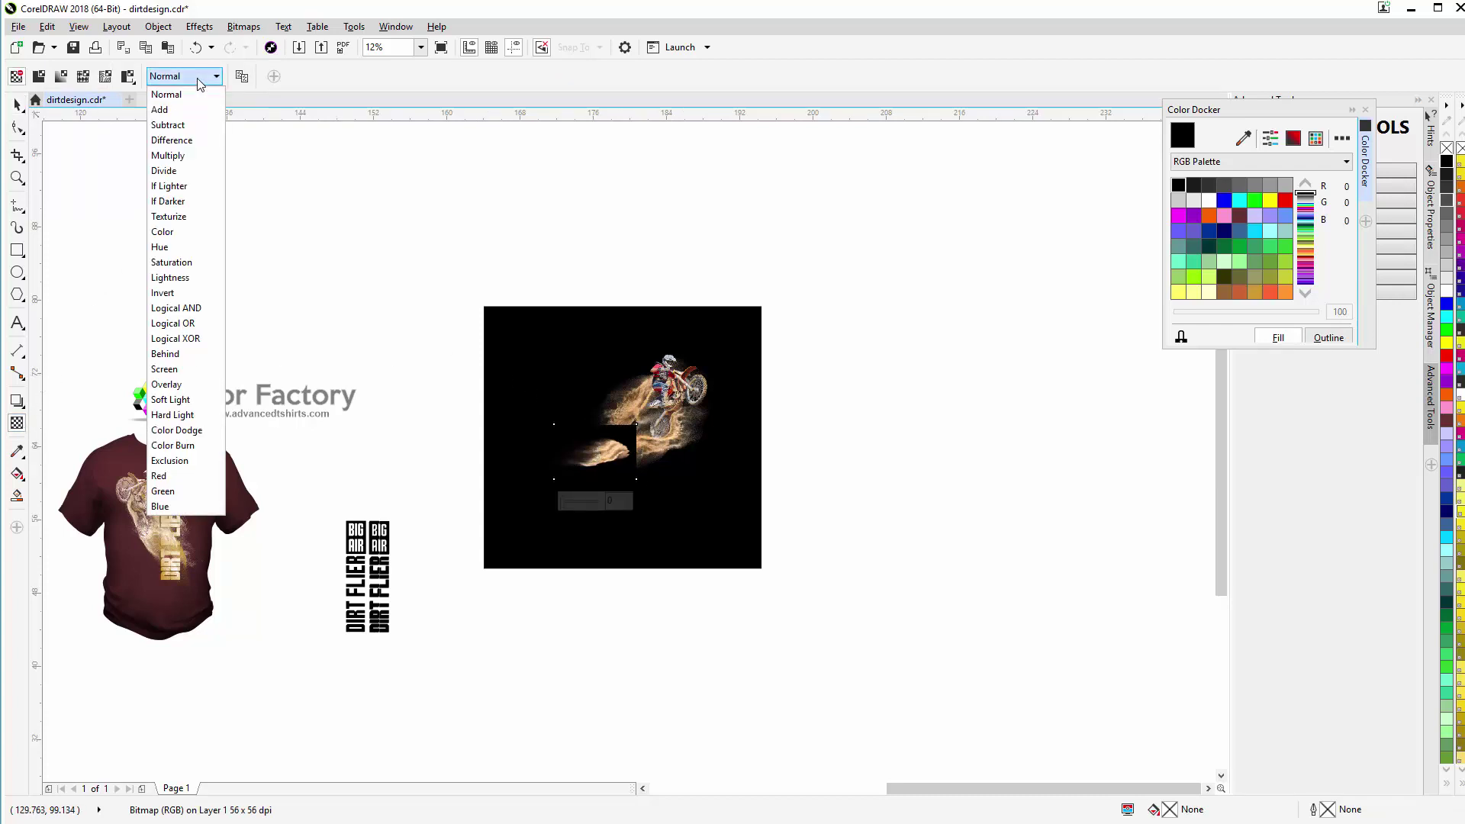
left_click(190, 370)
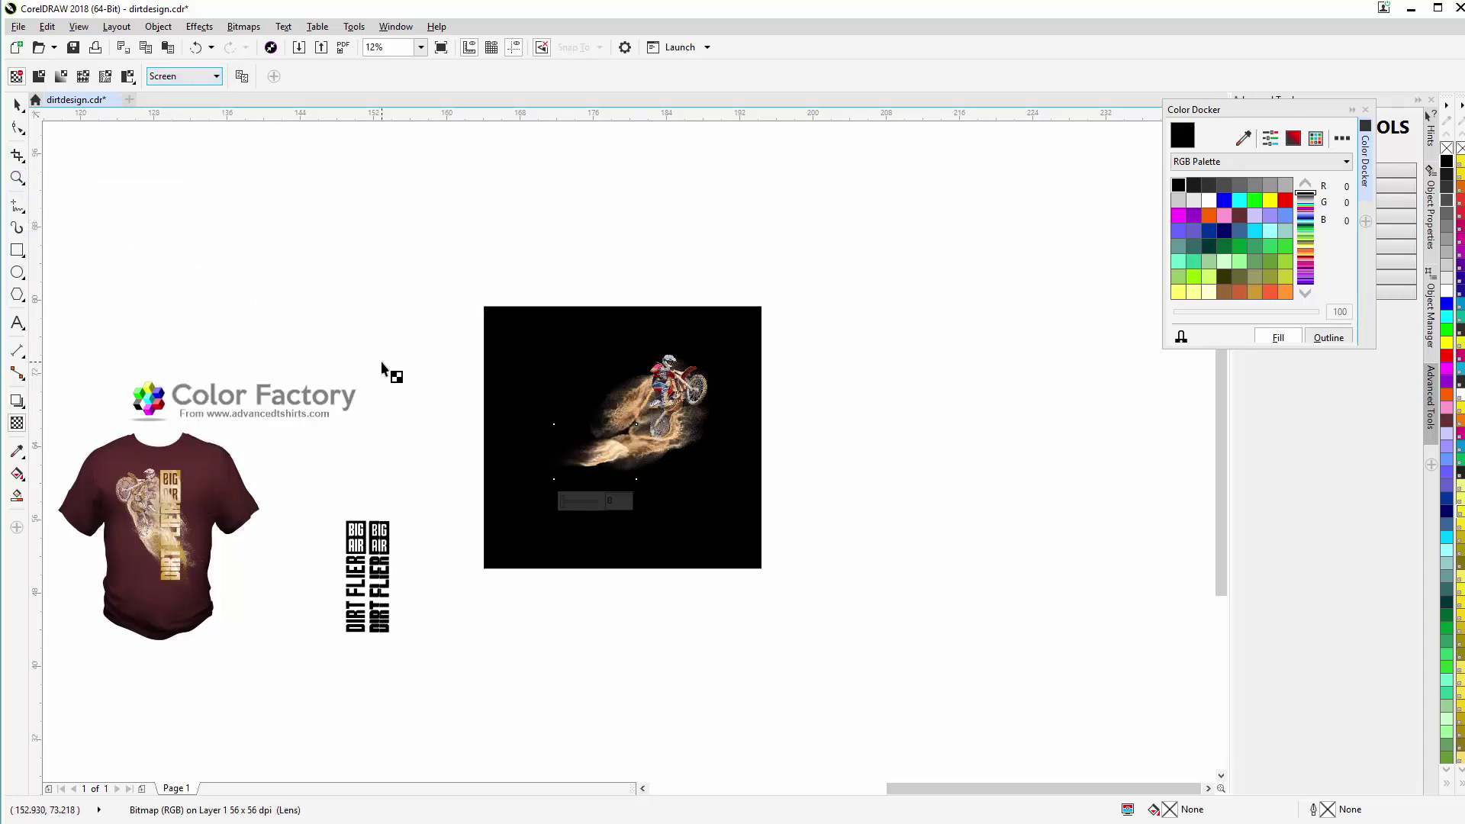
left_click(17, 104)
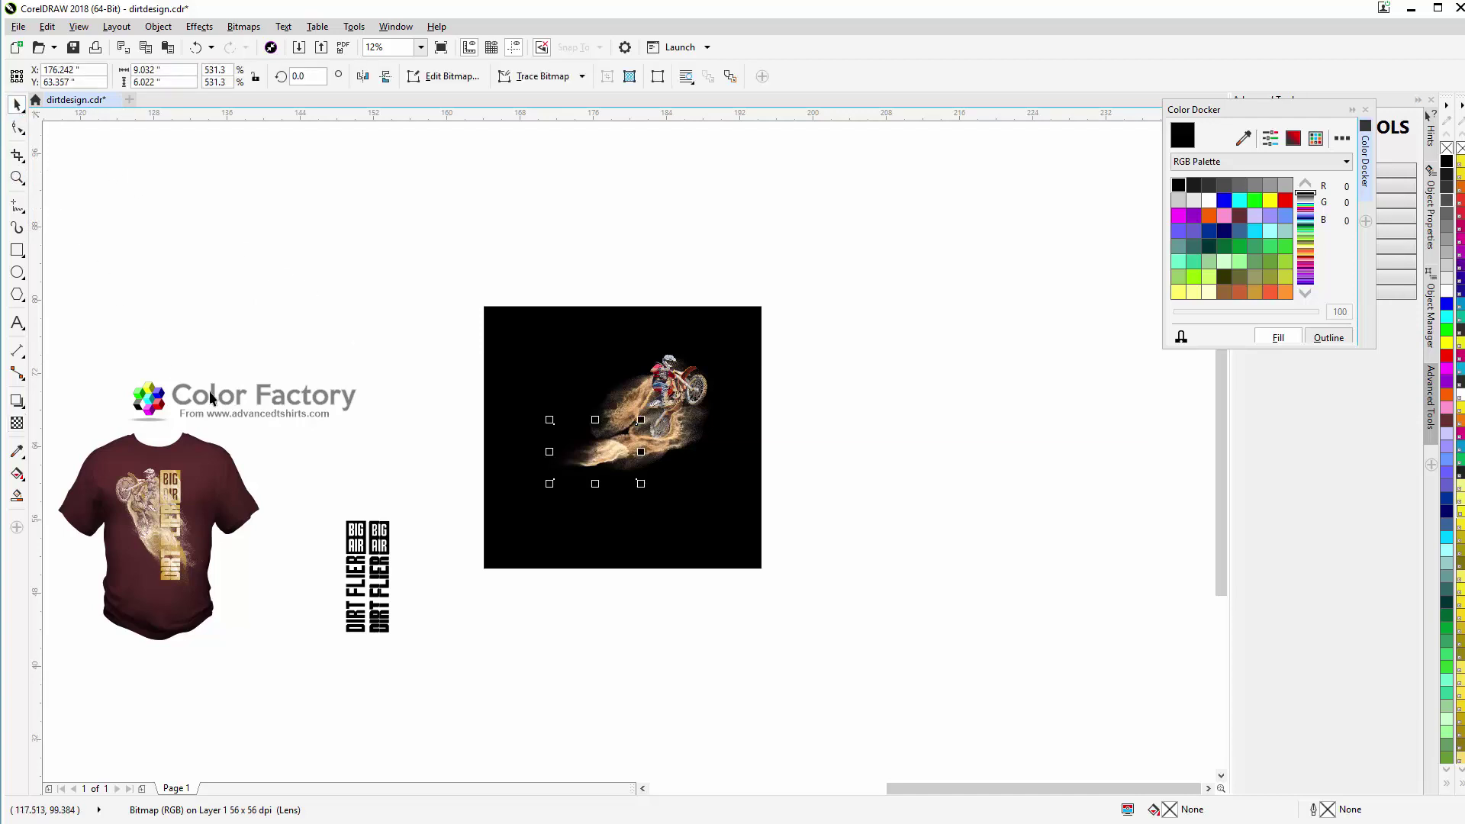
Step: Enlarge the lower-left dust bitmap to about 14 by 9.3 inches and shift it down and left behind the rear wheel
scroll(616, 453, "up", 2)
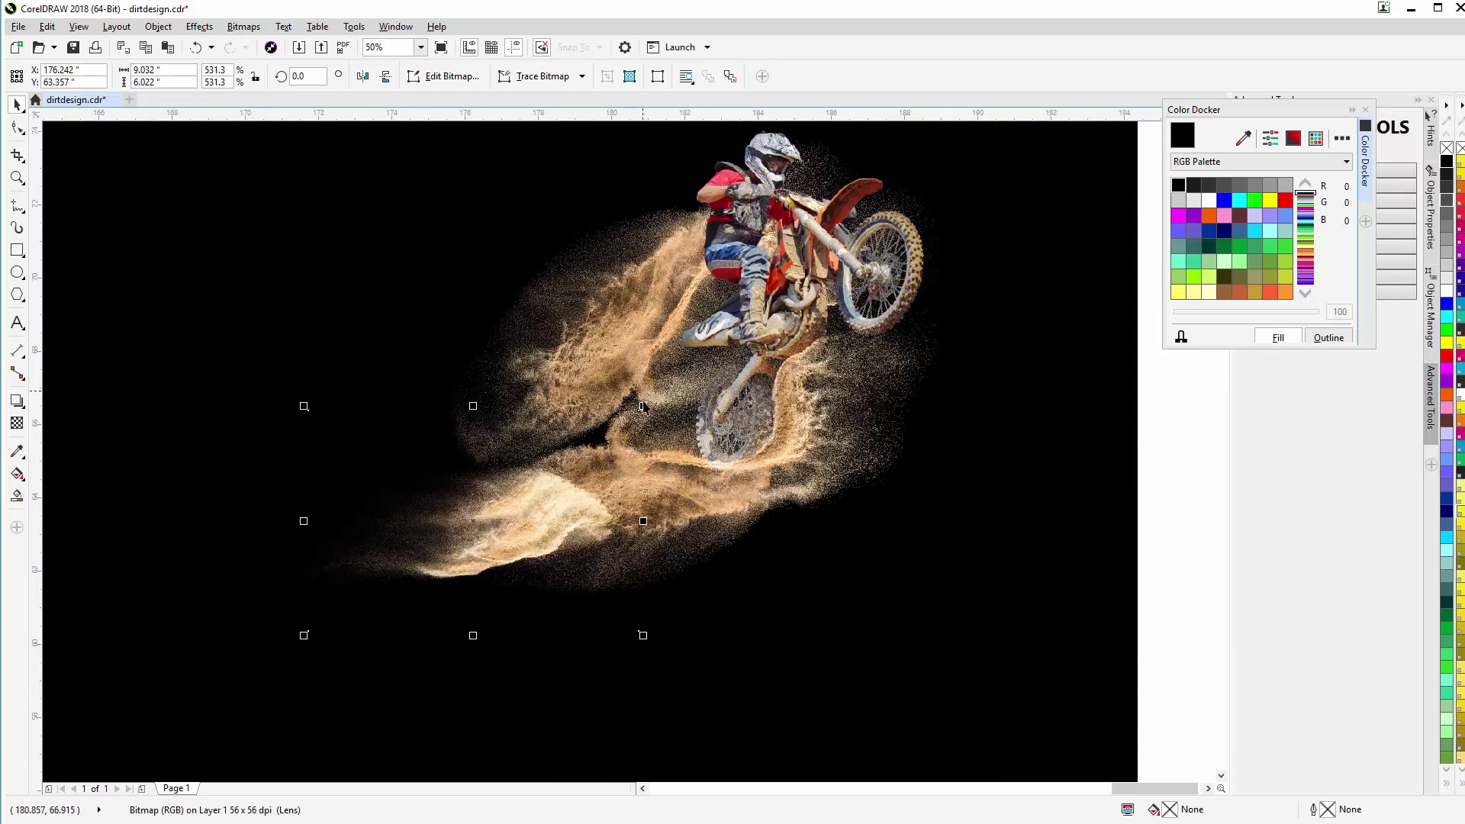
left_click_drag(643, 407, 825, 284)
left_click_drag(667, 461, 538, 522)
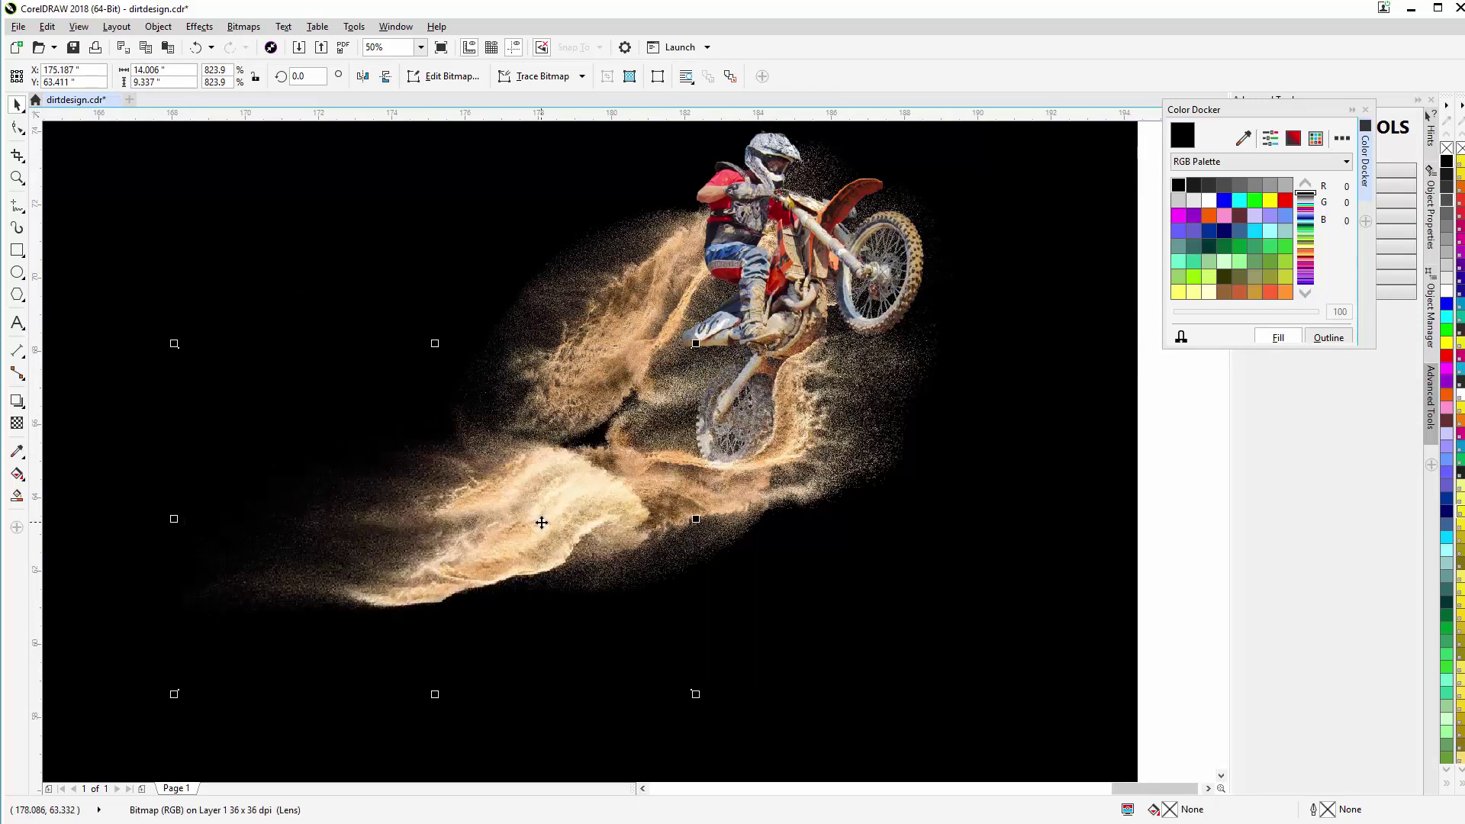
Step: Rotate the lower-left dust bitmap about 12.3 degrees and nudge it down and right to follow the dust trail
left_click(542, 521)
left_click_drag(691, 348, 643, 301)
left_click_drag(523, 507, 552, 525)
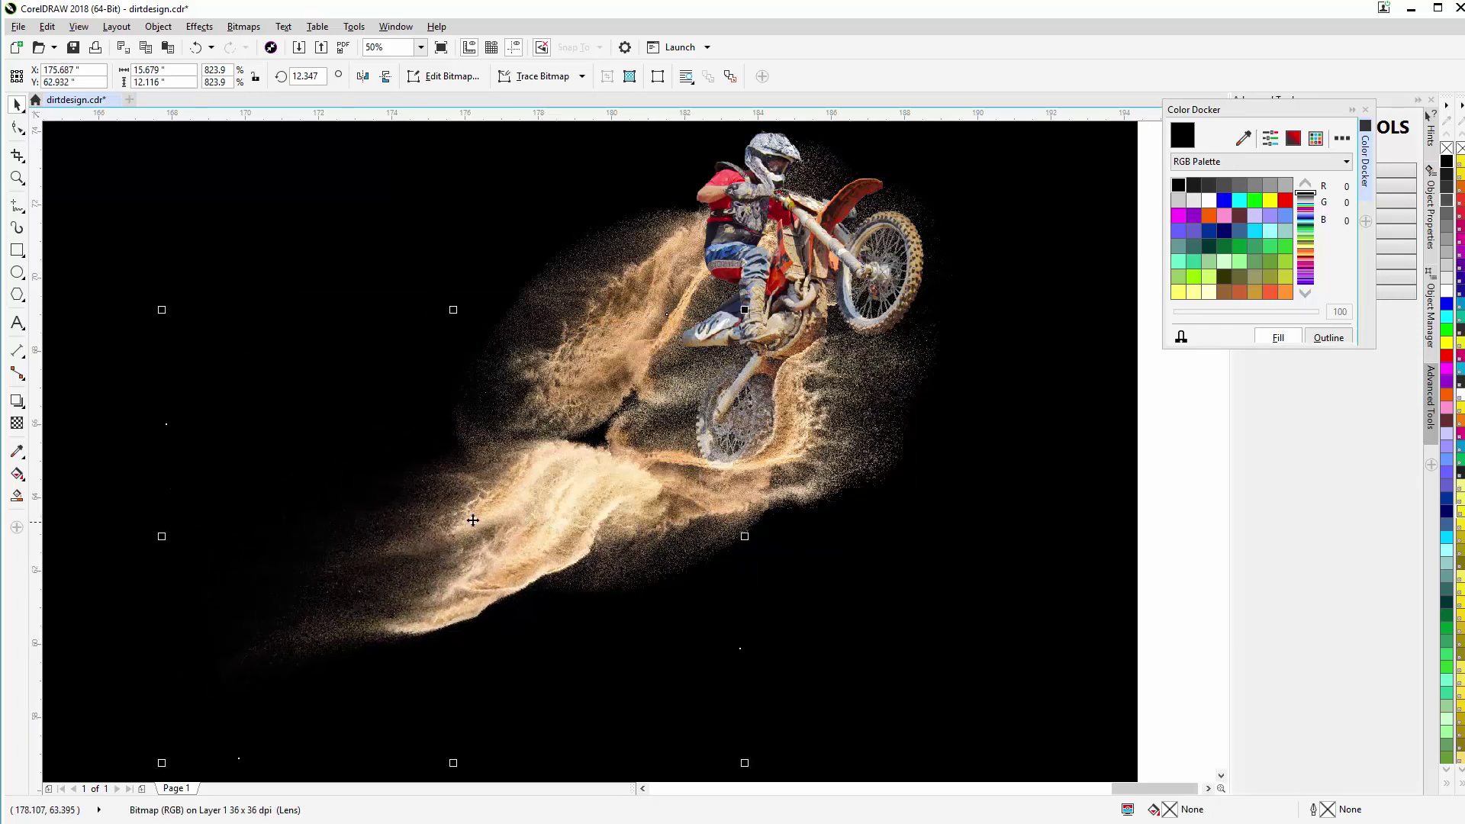
Step: Set a uniform transparency of 62 on the lower-left dust bitmap and switch back to the Pick tool
left_click(17, 422)
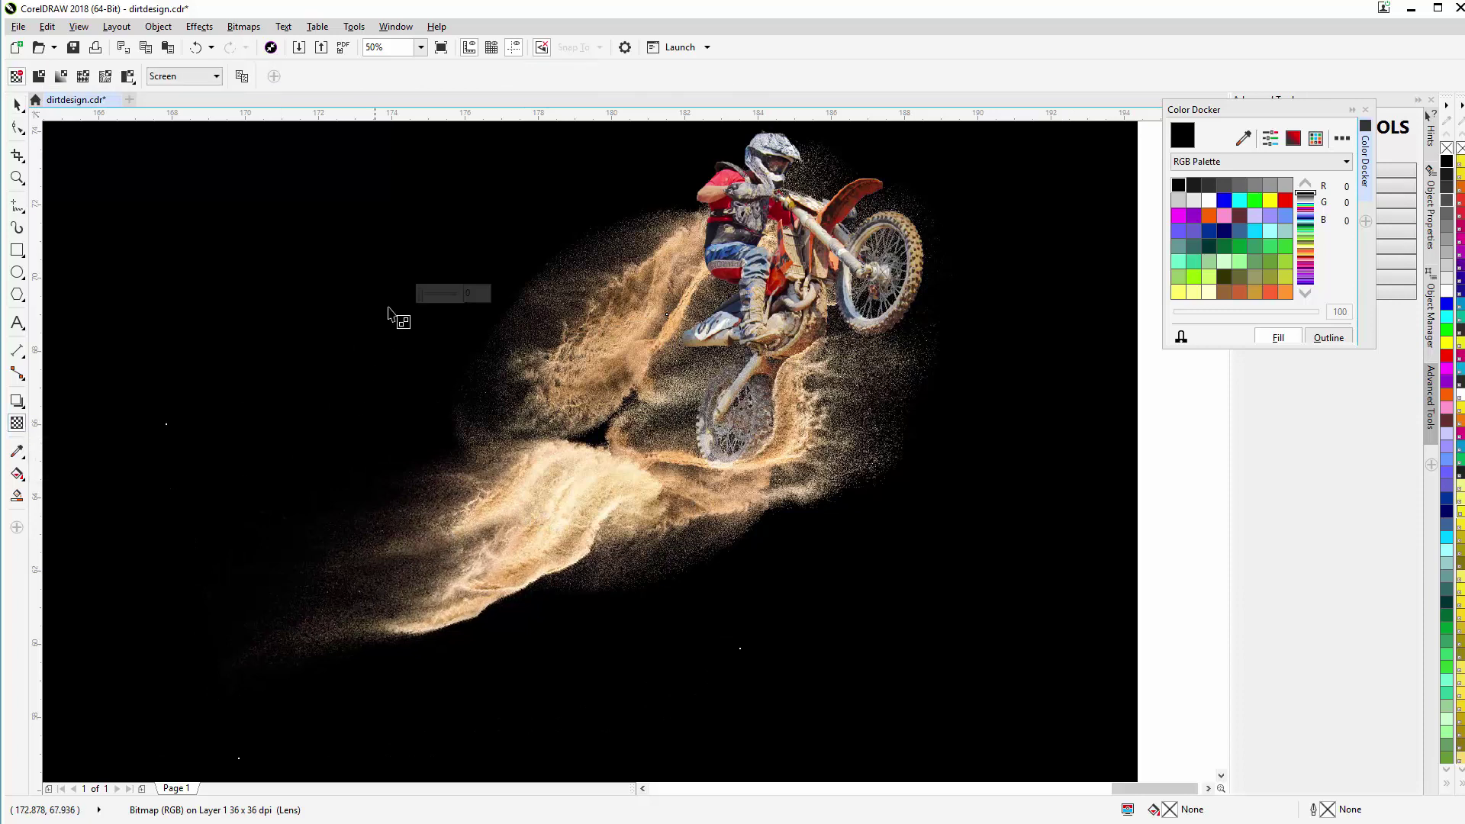
left_click(439, 299)
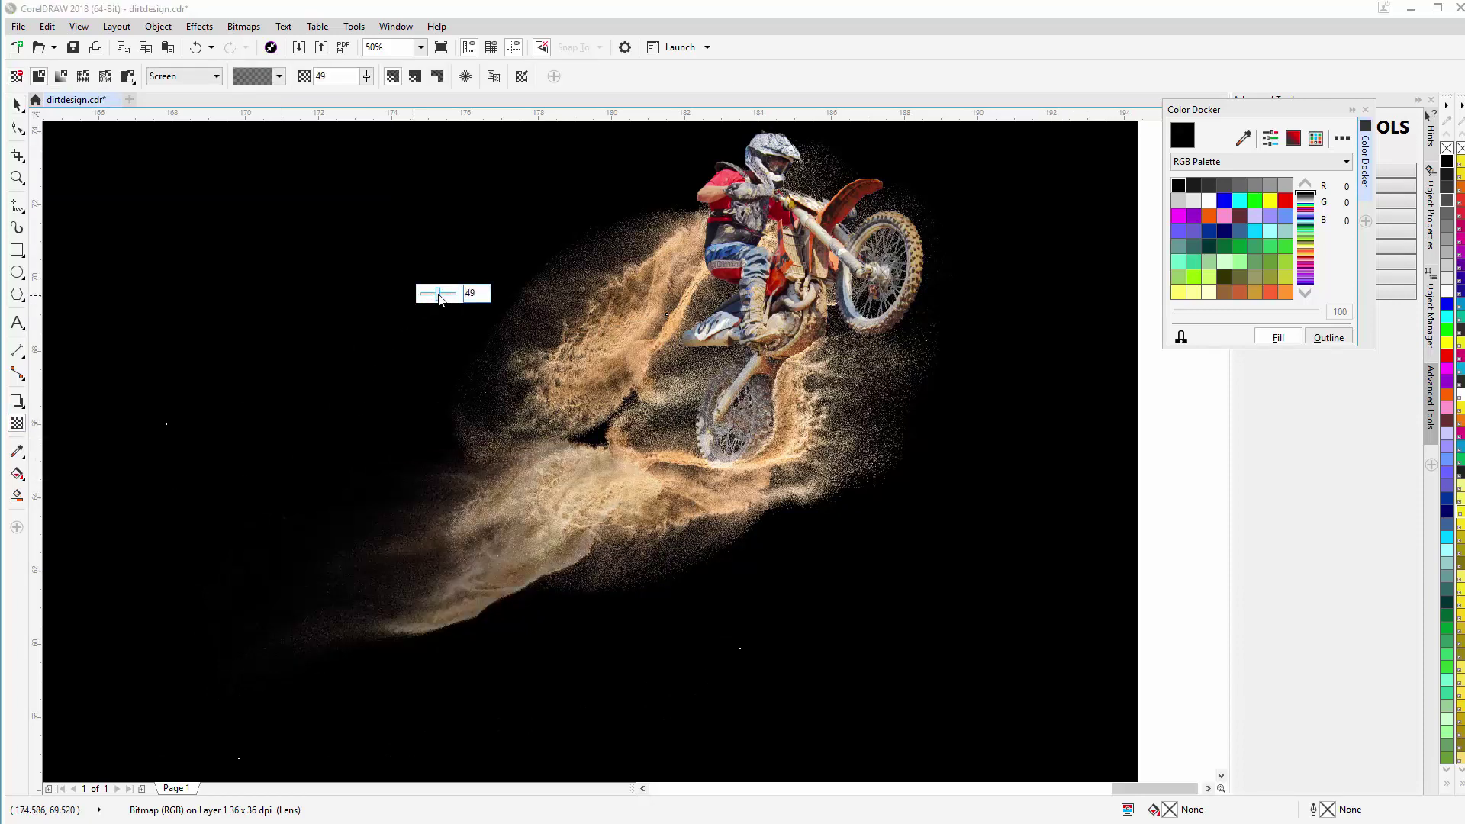
left_click_drag(439, 295, 447, 296)
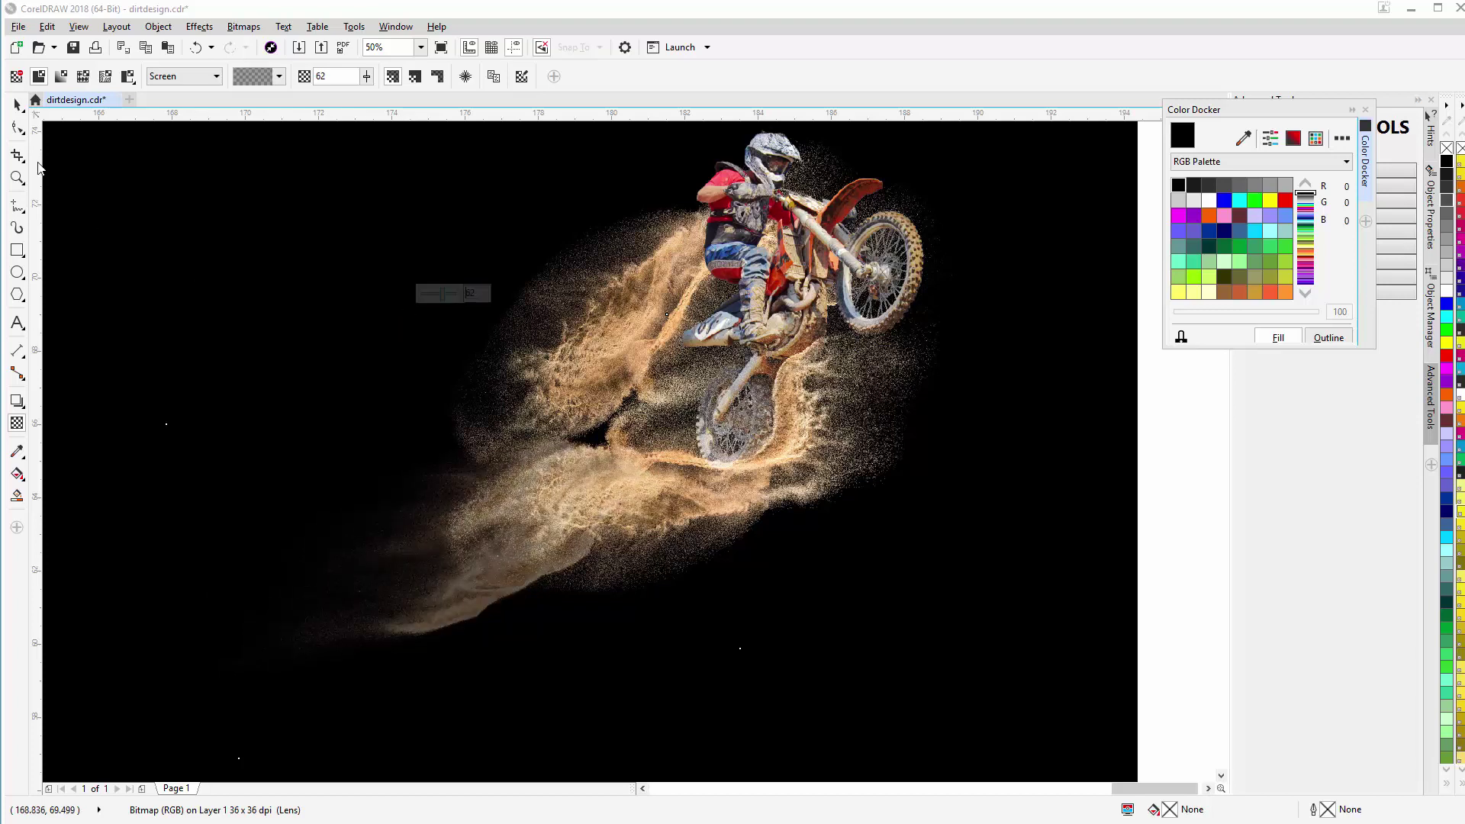
left_click(24, 109)
left_click(23, 131)
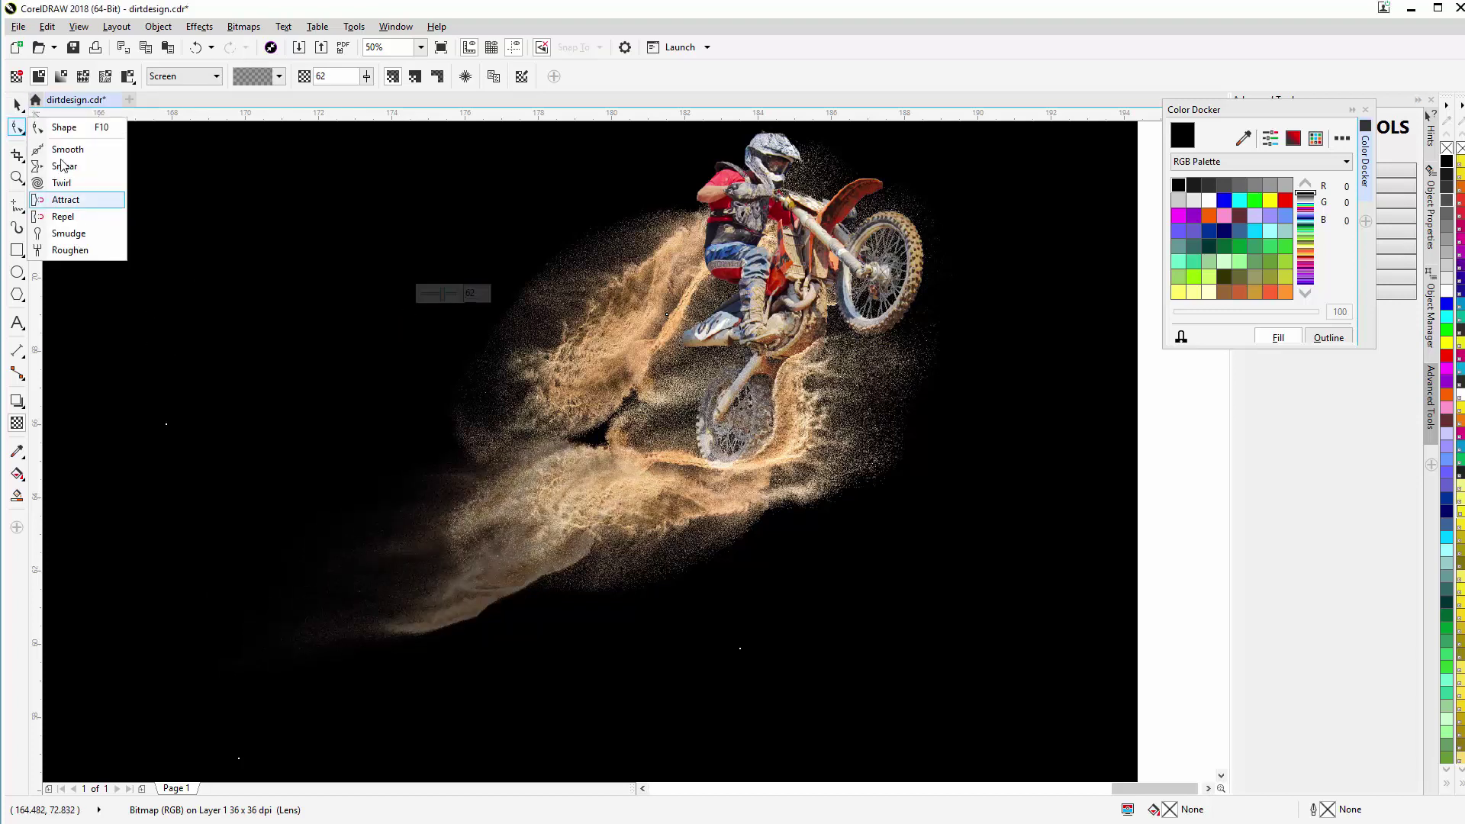
left_click(23, 109)
left_click(61, 104)
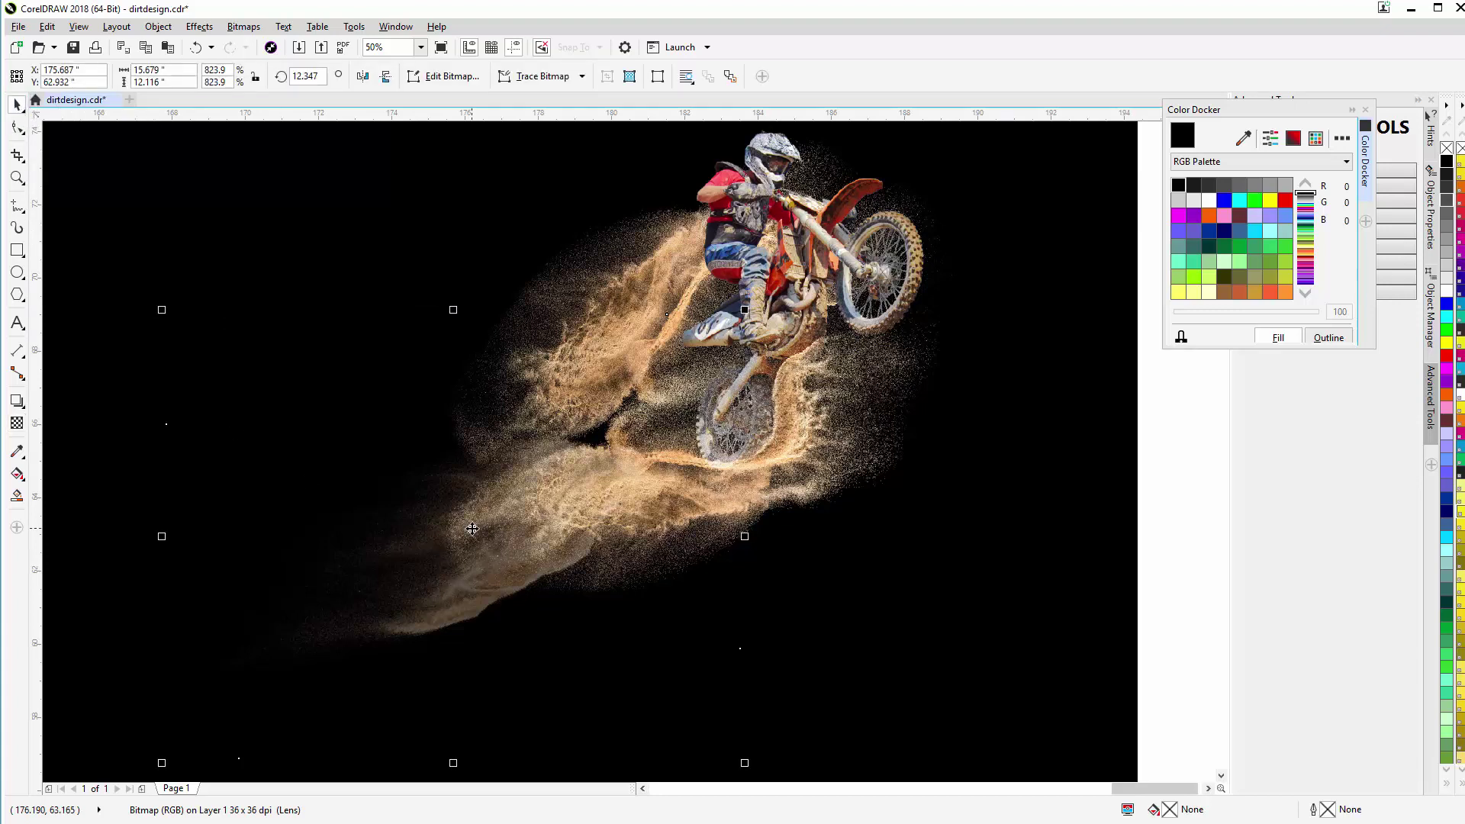
Step: Enlarge the lower-left dust bitmap to about 19.5 by 15 inches and shift it slightly up and right behind the rear wheel
scroll(472, 528, "down", 1)
left_click_drag(473, 574, 402, 626)
left_click_drag(626, 477, 634, 461)
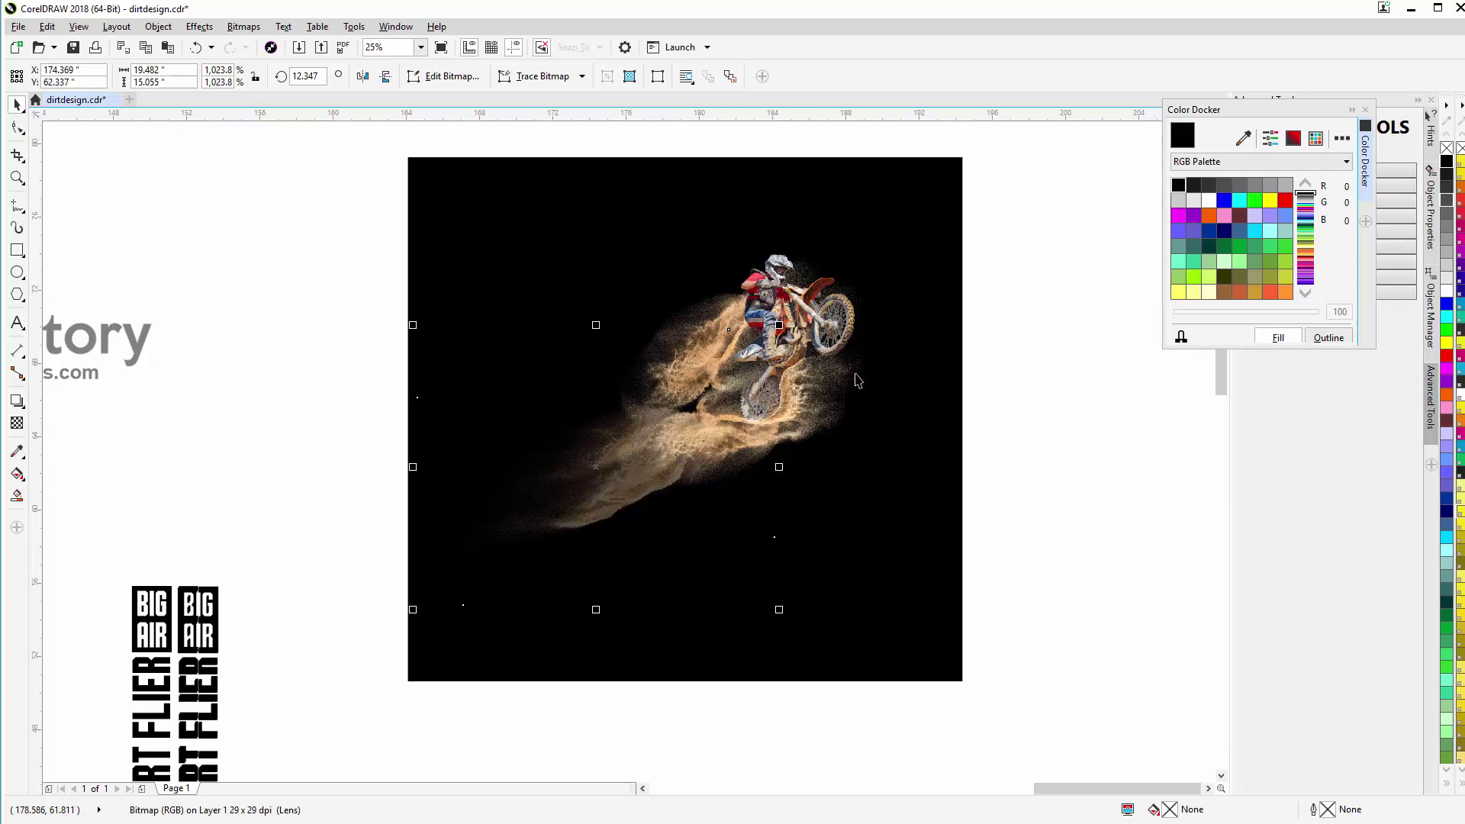
Step: Convert all objects of the rider design, including the black background, into one RGB Color (24-bit) bitmap at 300 dpi
left_click_drag(986, 136, 348, 723)
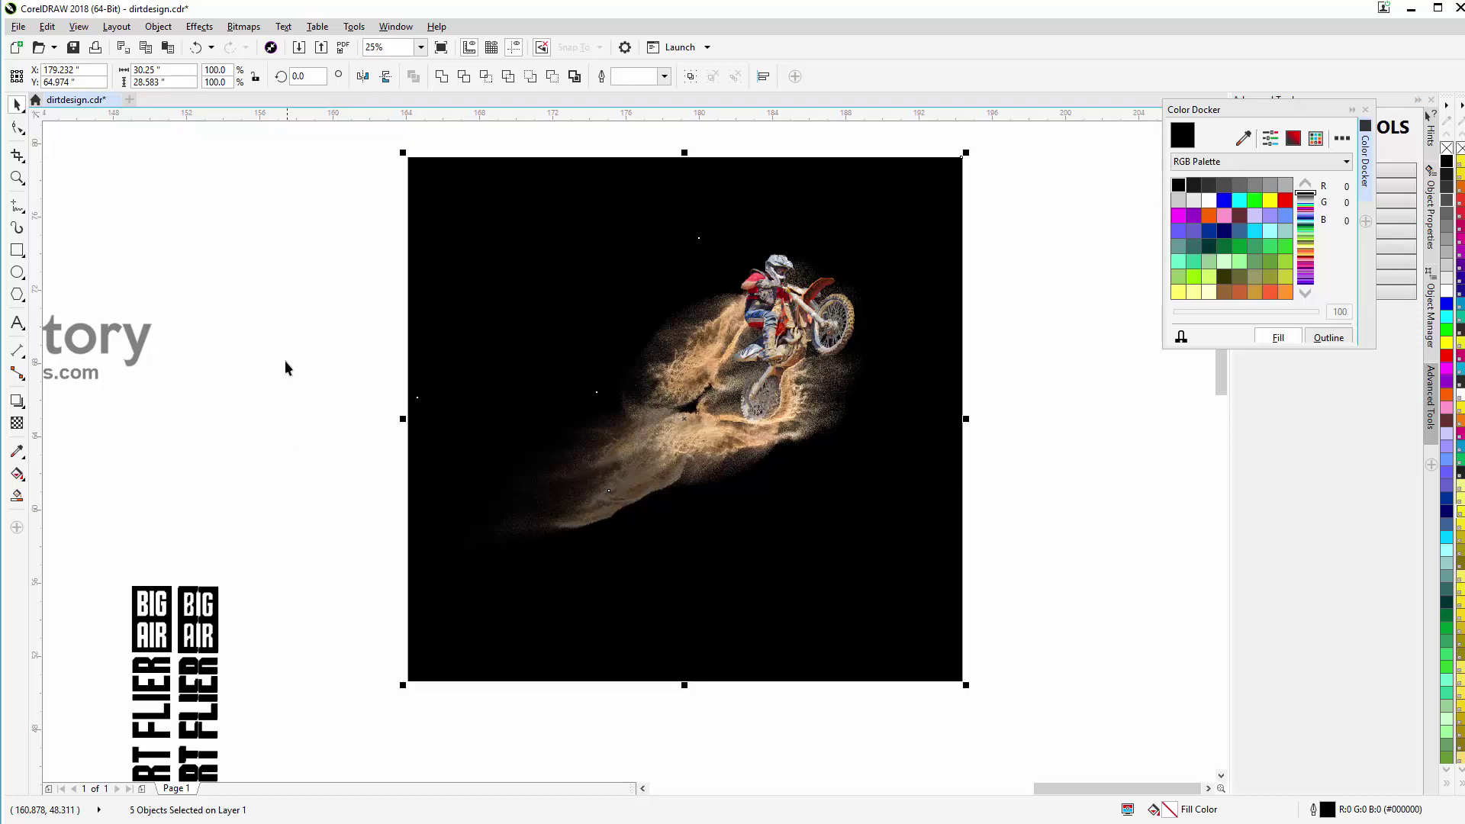
left_click(243, 27)
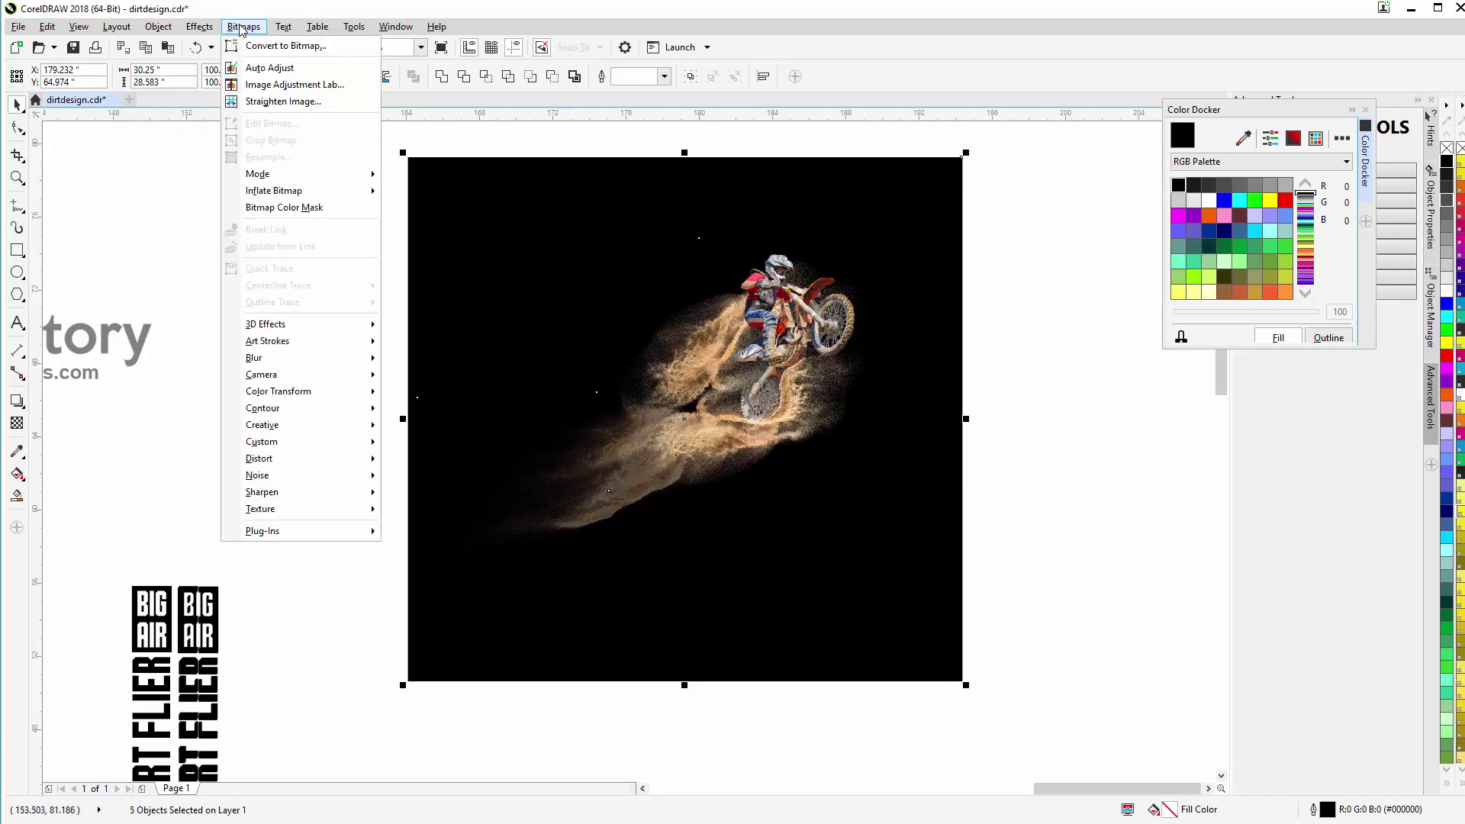
left_click(285, 46)
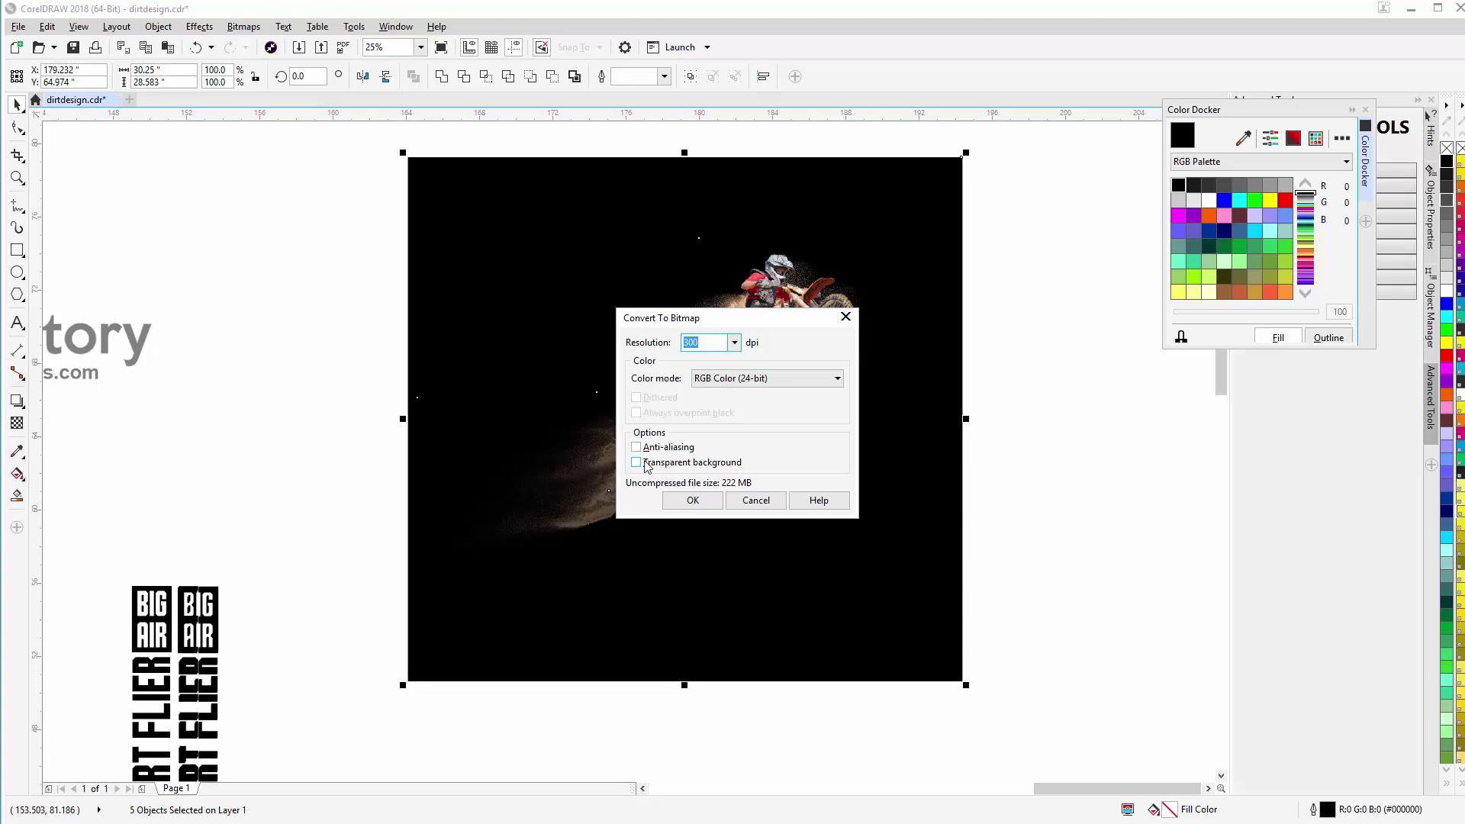
left_click(692, 499)
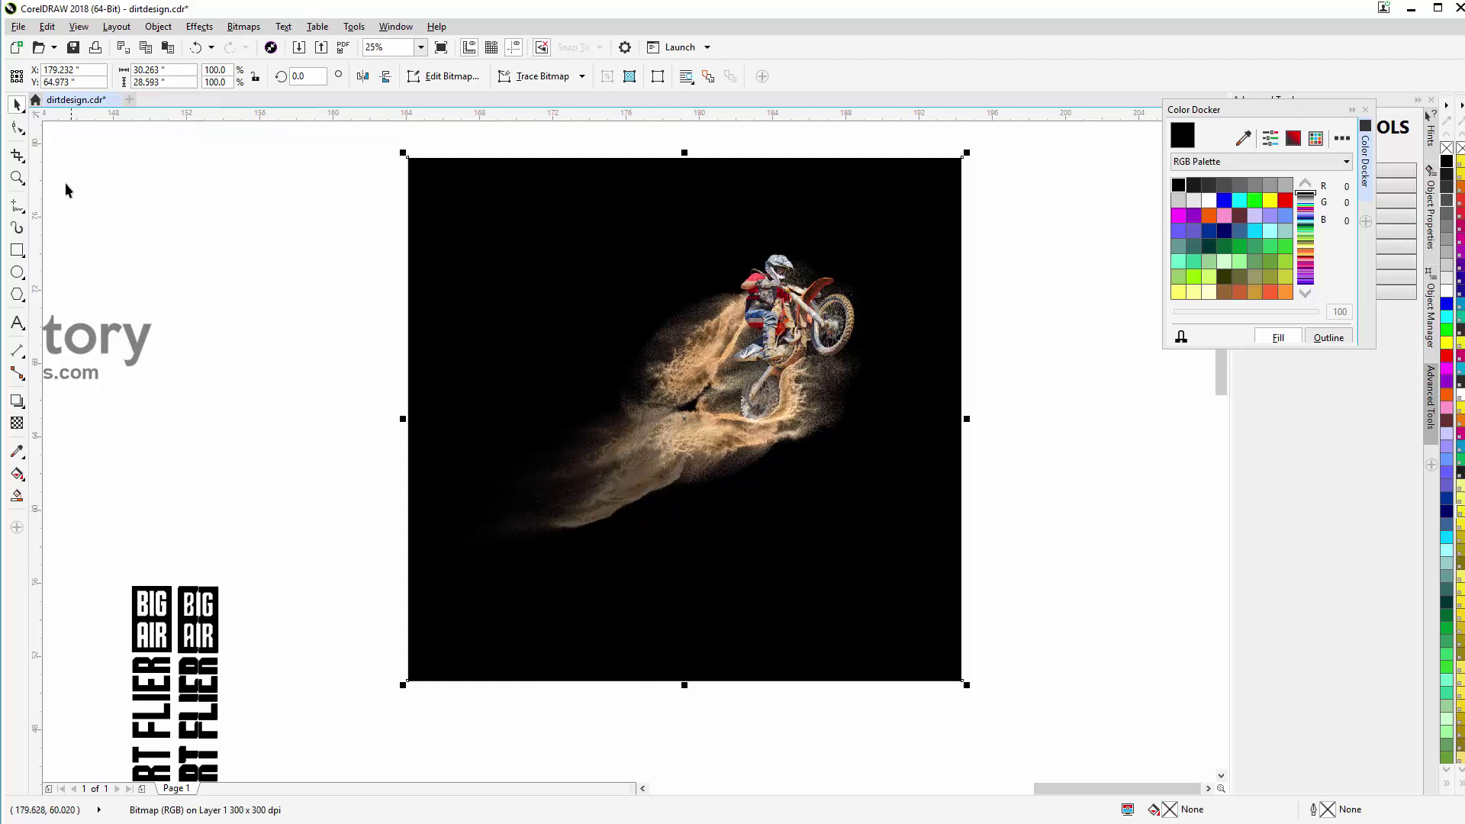
Step: Crop the flattened bitmap to about 24.2 by 20.9 inches around the rider and dust trail
left_click(17, 155)
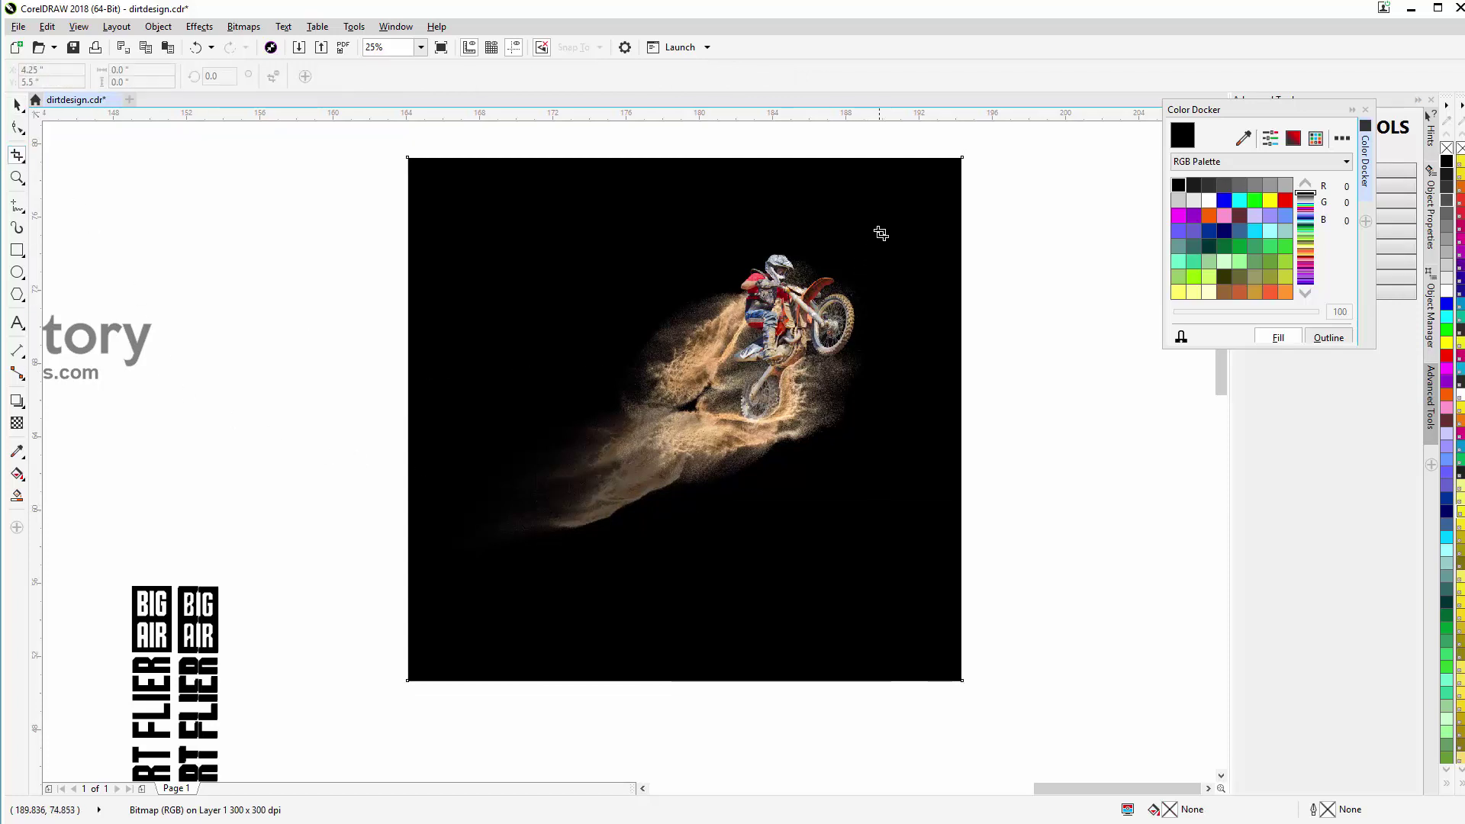
mouse_move(882, 230)
left_mouse_down()
mouse_move(810, 371)
mouse_move(480, 600)
left_mouse_up()
scroll(507, 523, "up", 1)
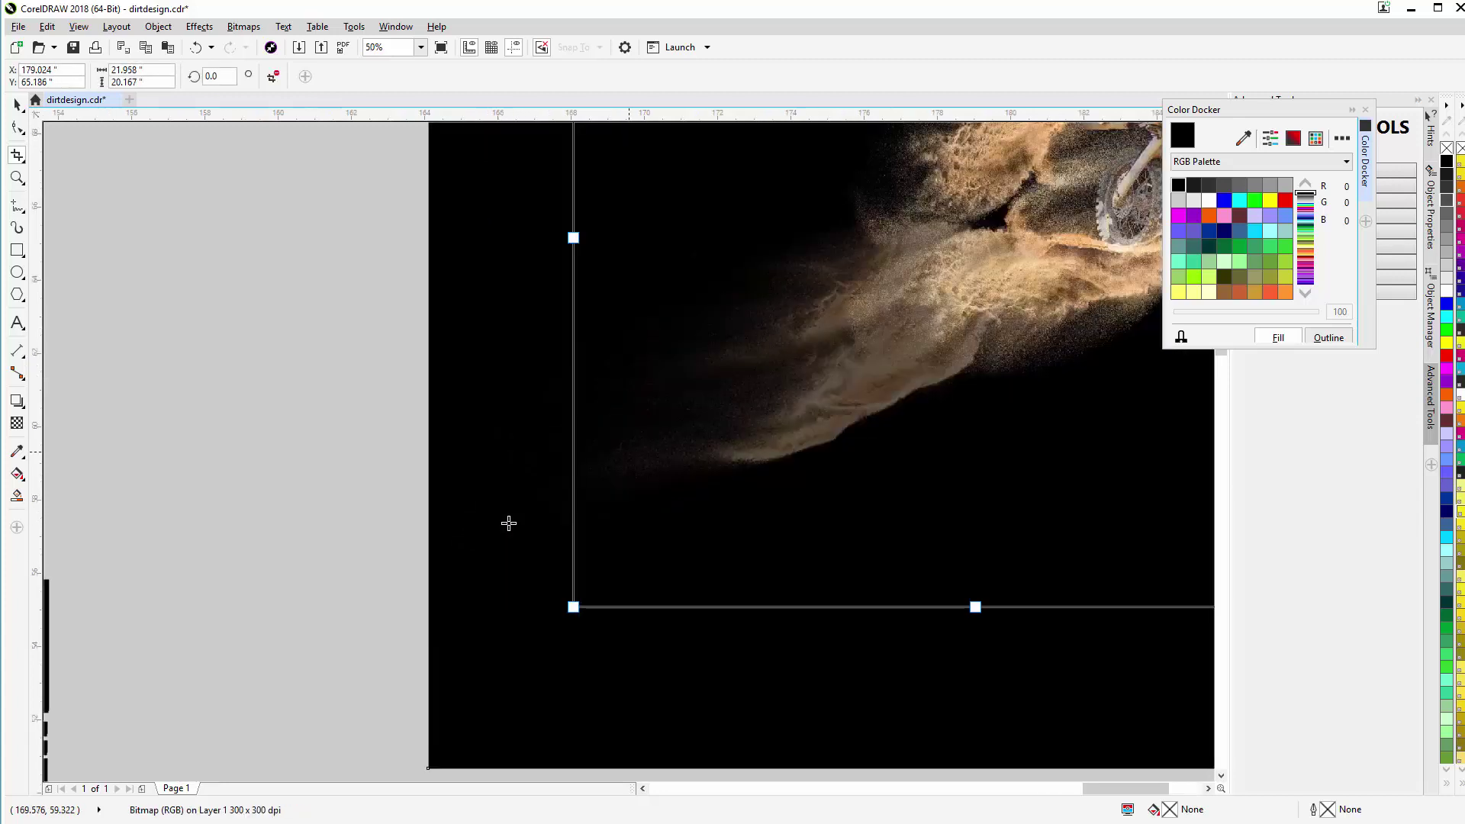
scroll(642, 442, "up", 1)
scroll(644, 444, "down", 2)
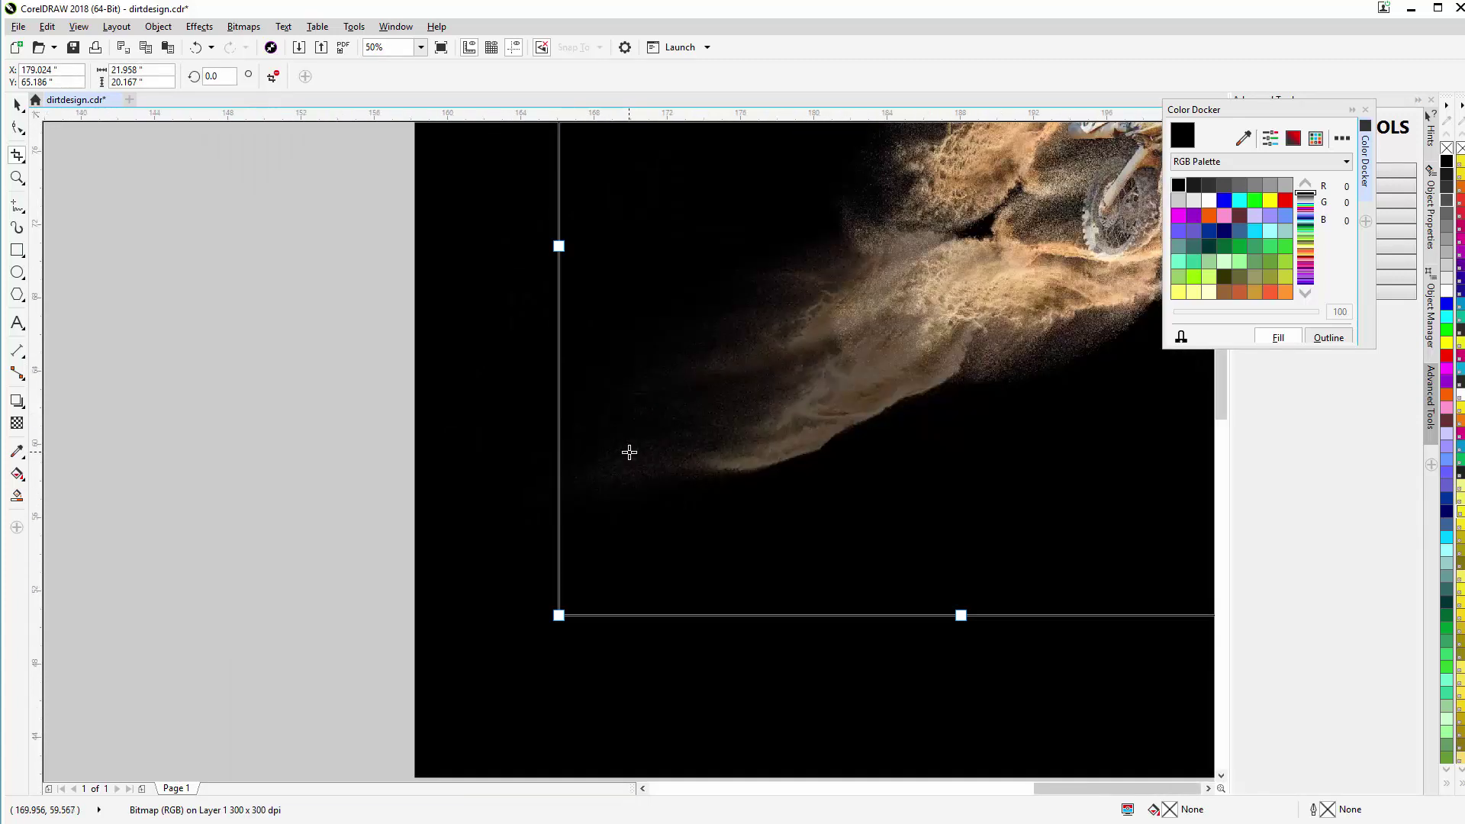
left_click_drag(590, 357, 566, 359)
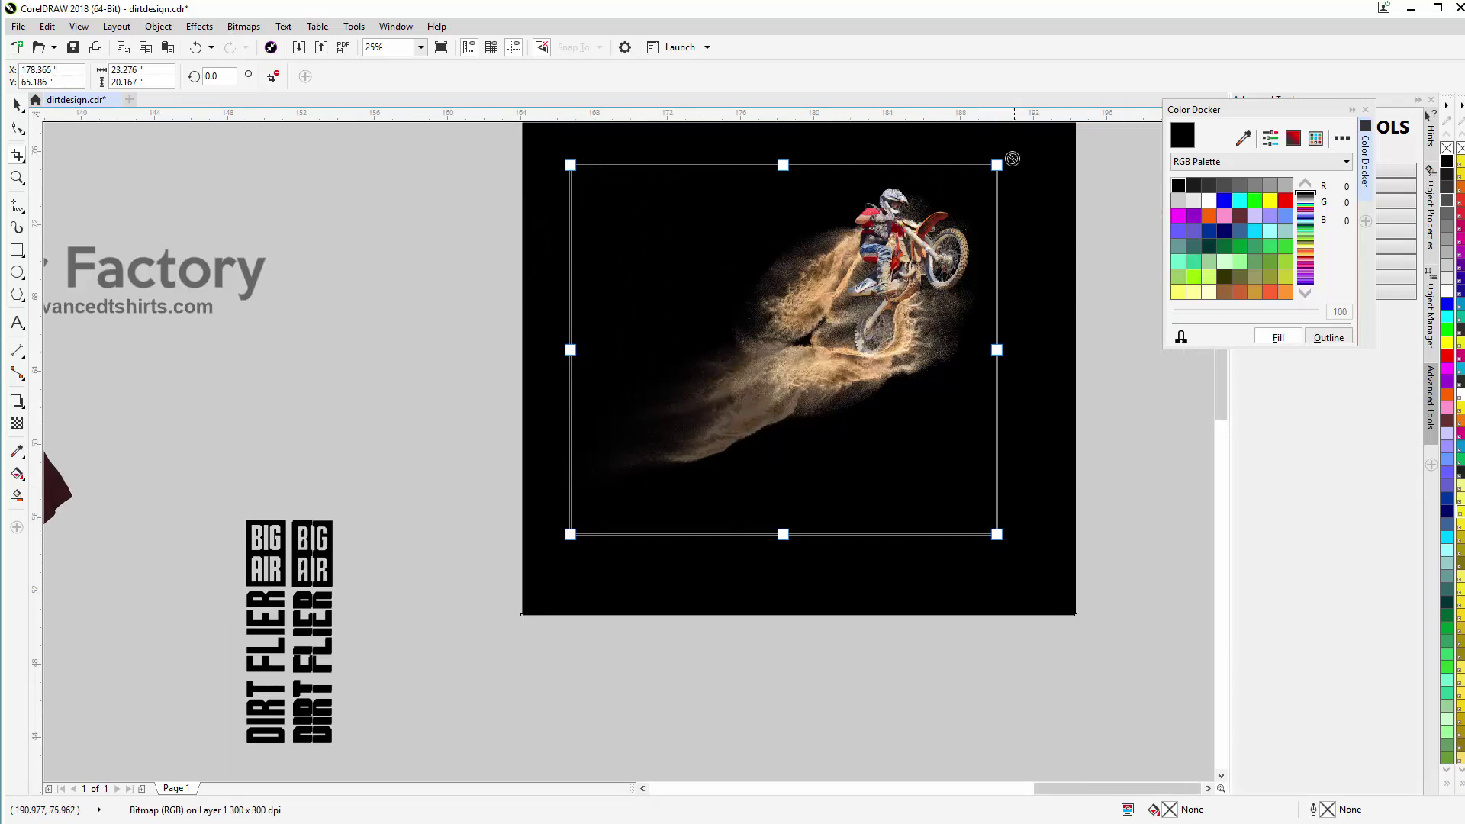
left_click_drag(997, 164, 1022, 148)
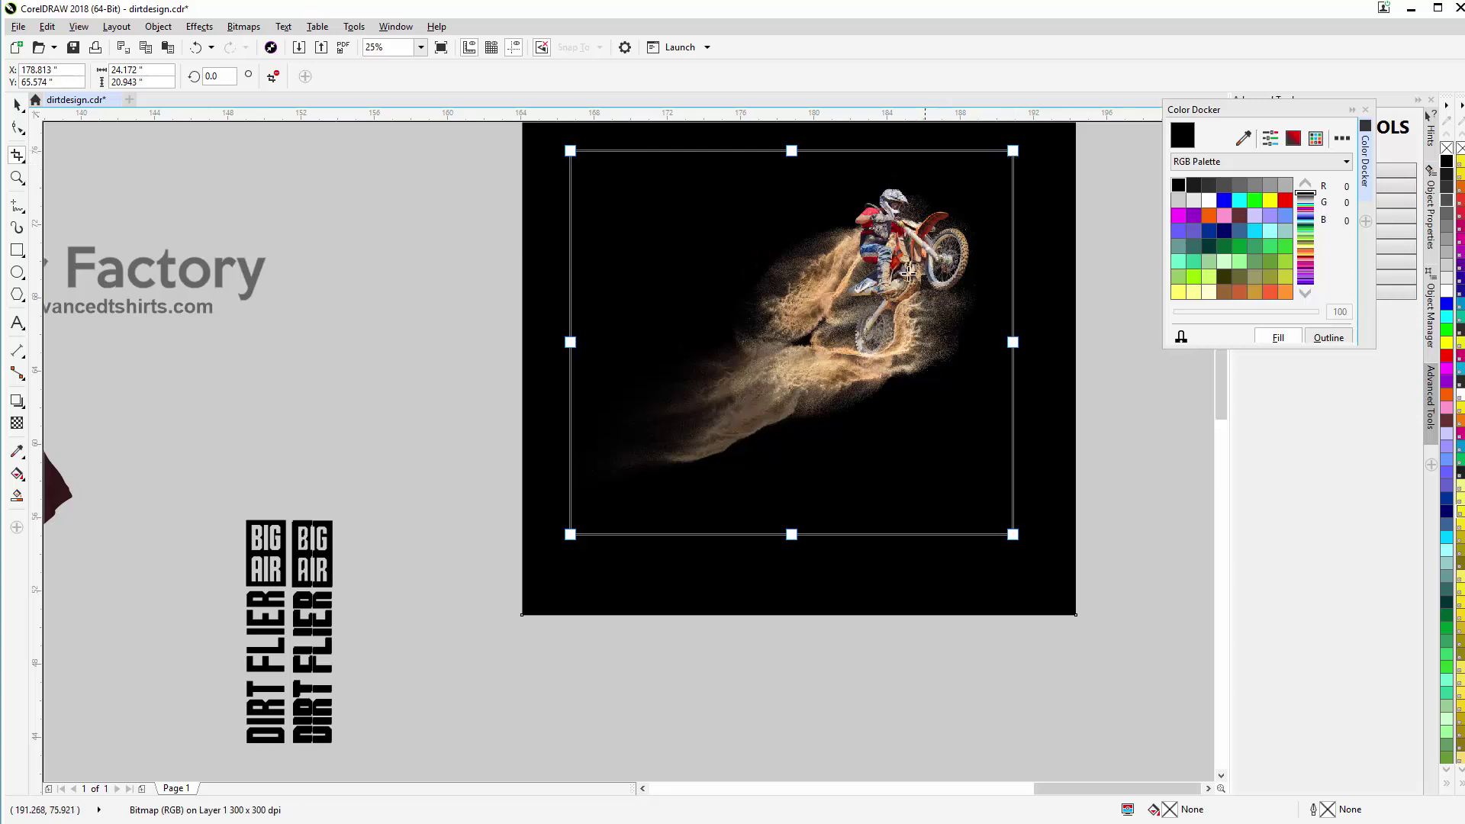
left_click(829, 342)
key("Return")
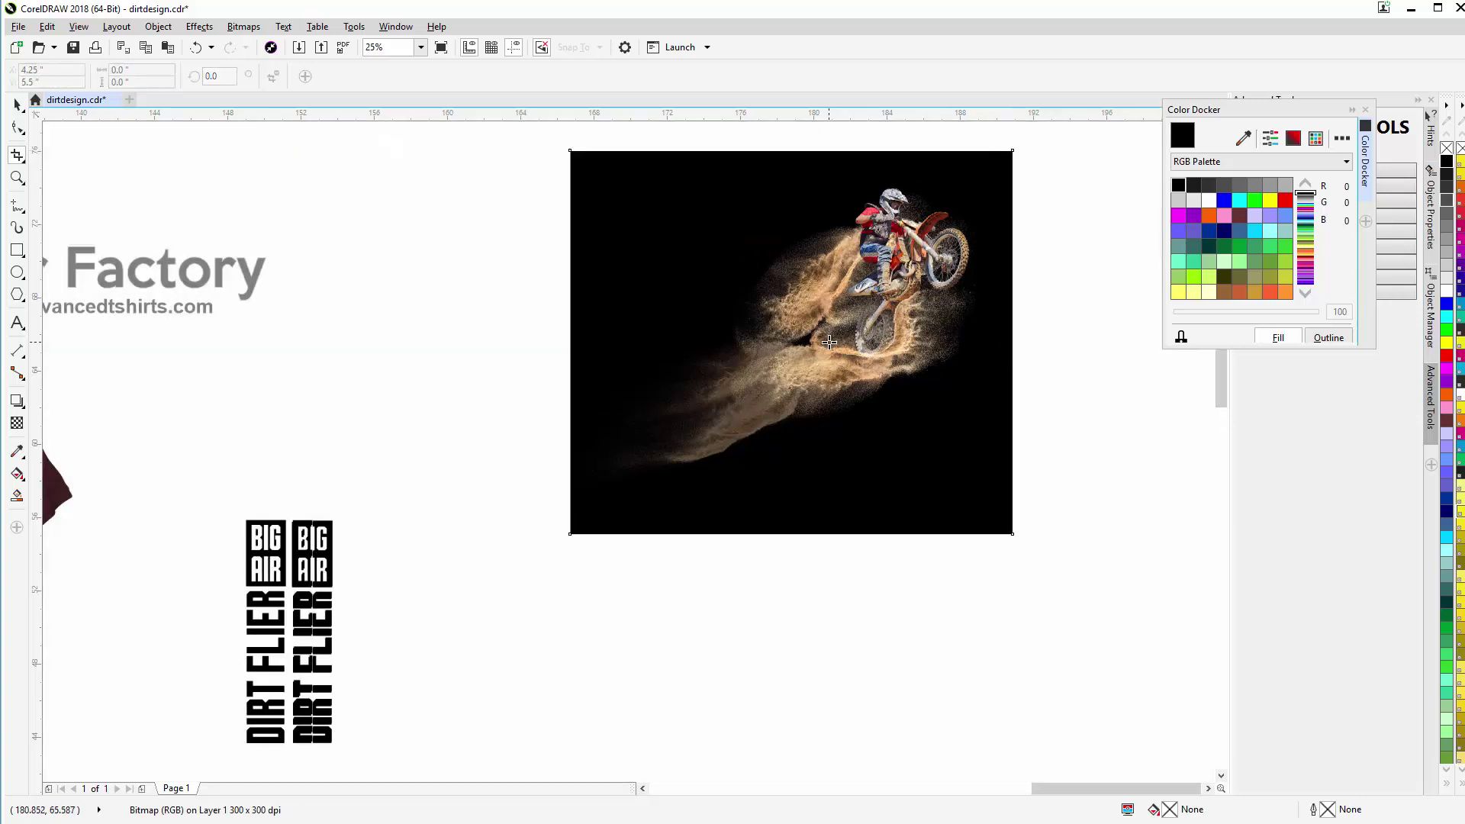
Step: Examine the cropped bitmap up close, checking the faded tail of the dust trail and the area around the rider
left_click(17, 178)
left_click(768, 396)
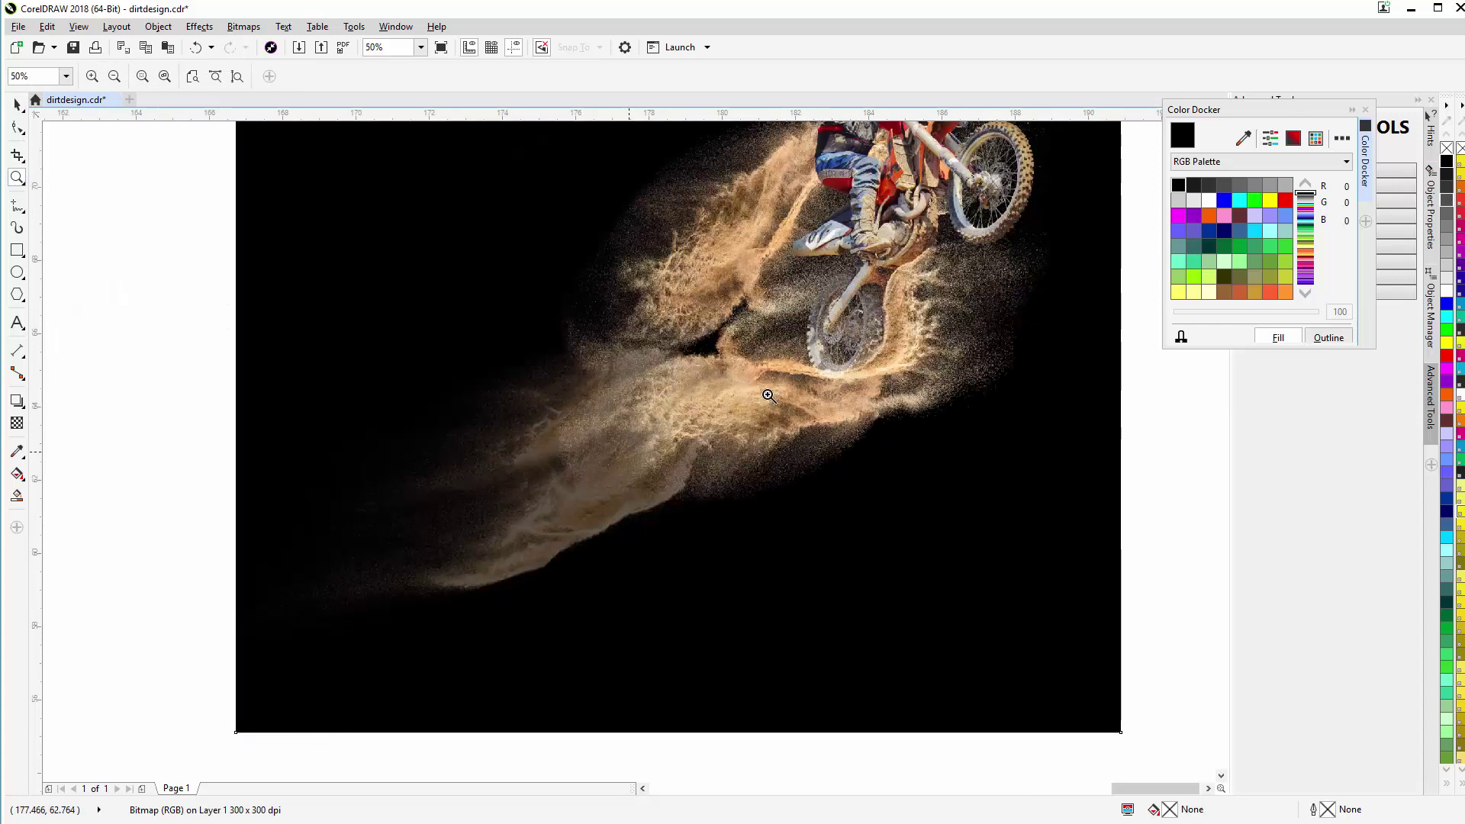
left_click(278, 578)
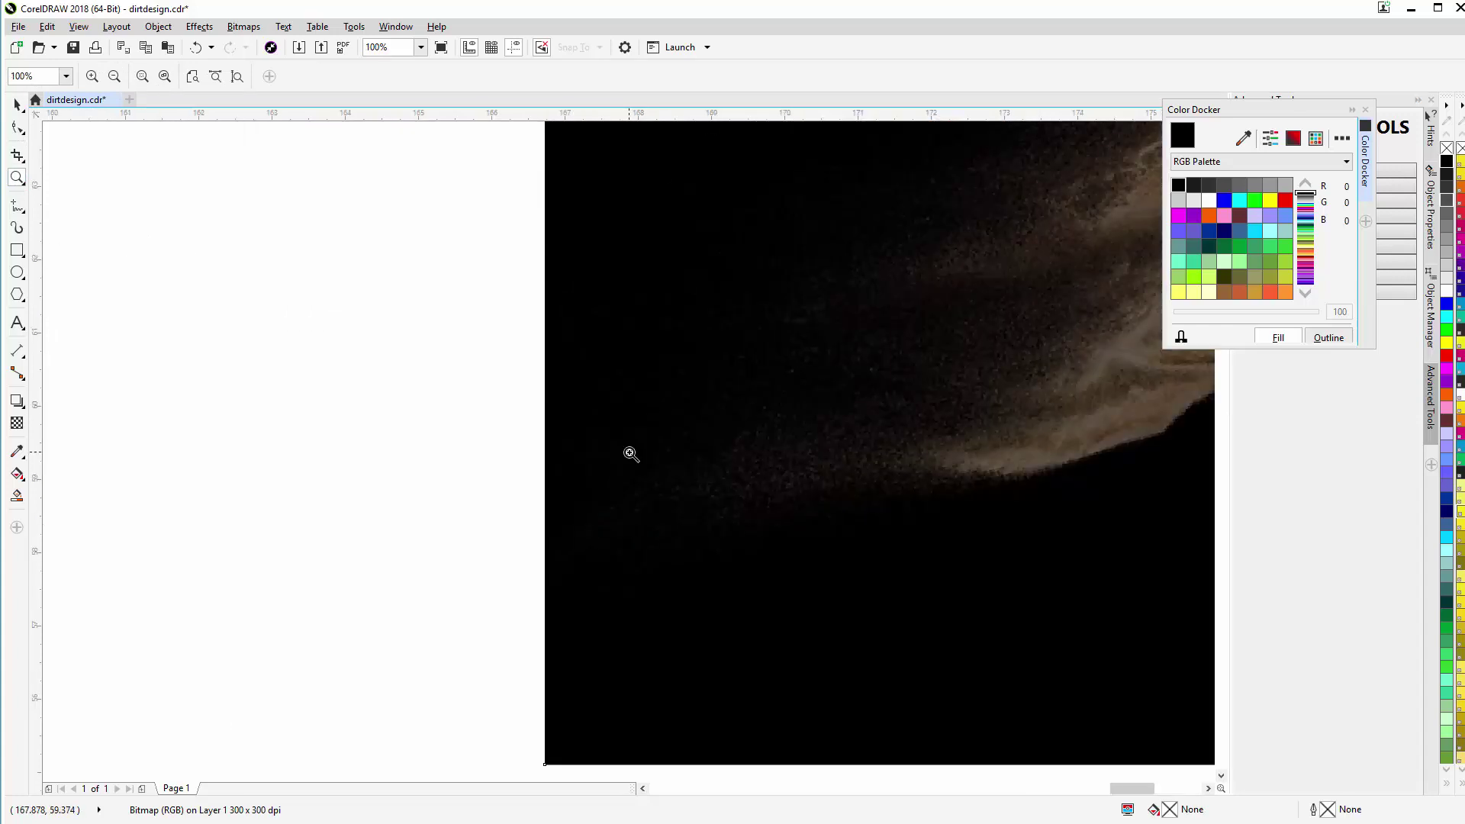
right_click(713, 429)
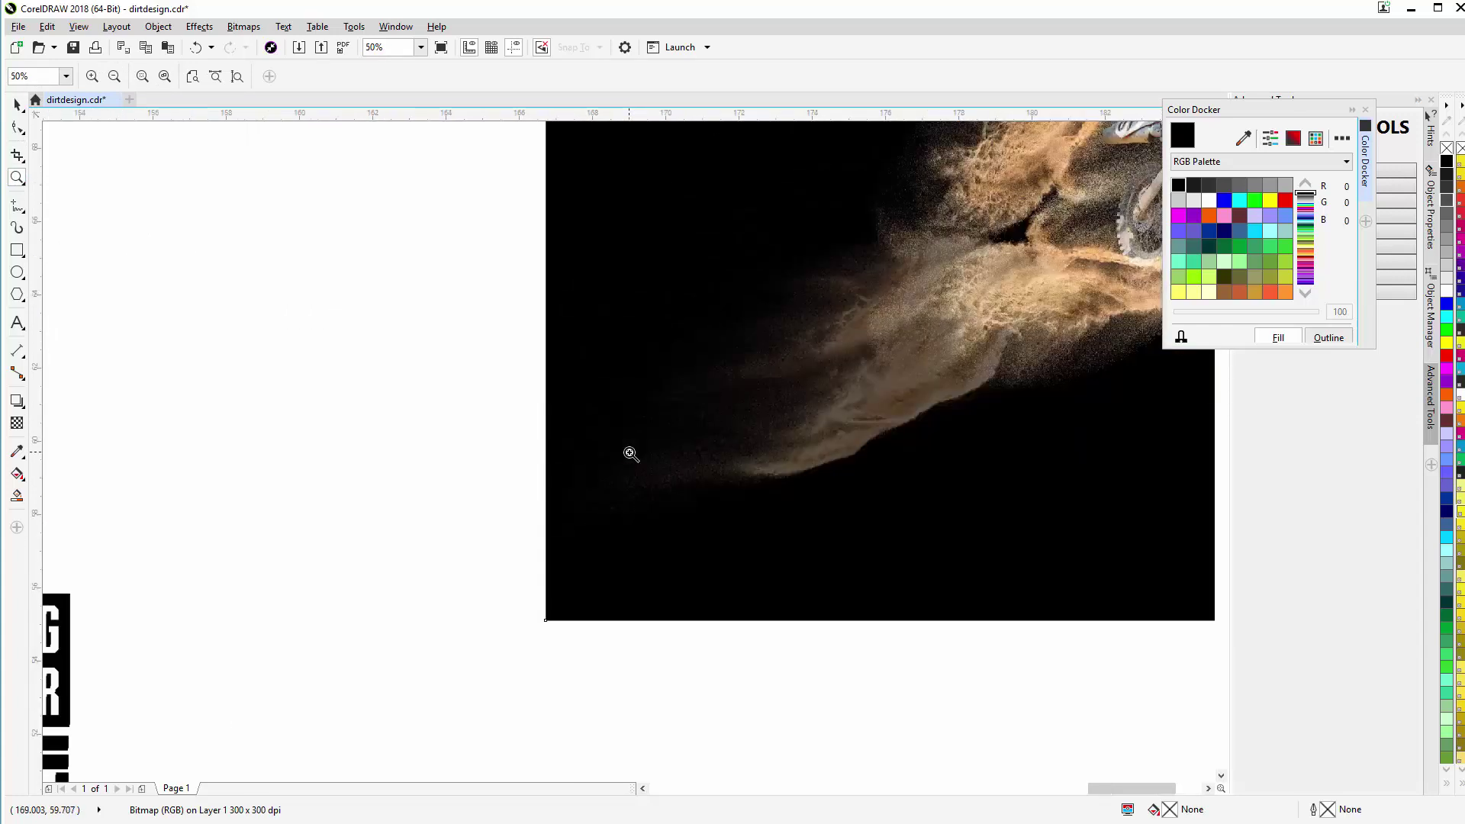
right_click(631, 455)
left_click(979, 305)
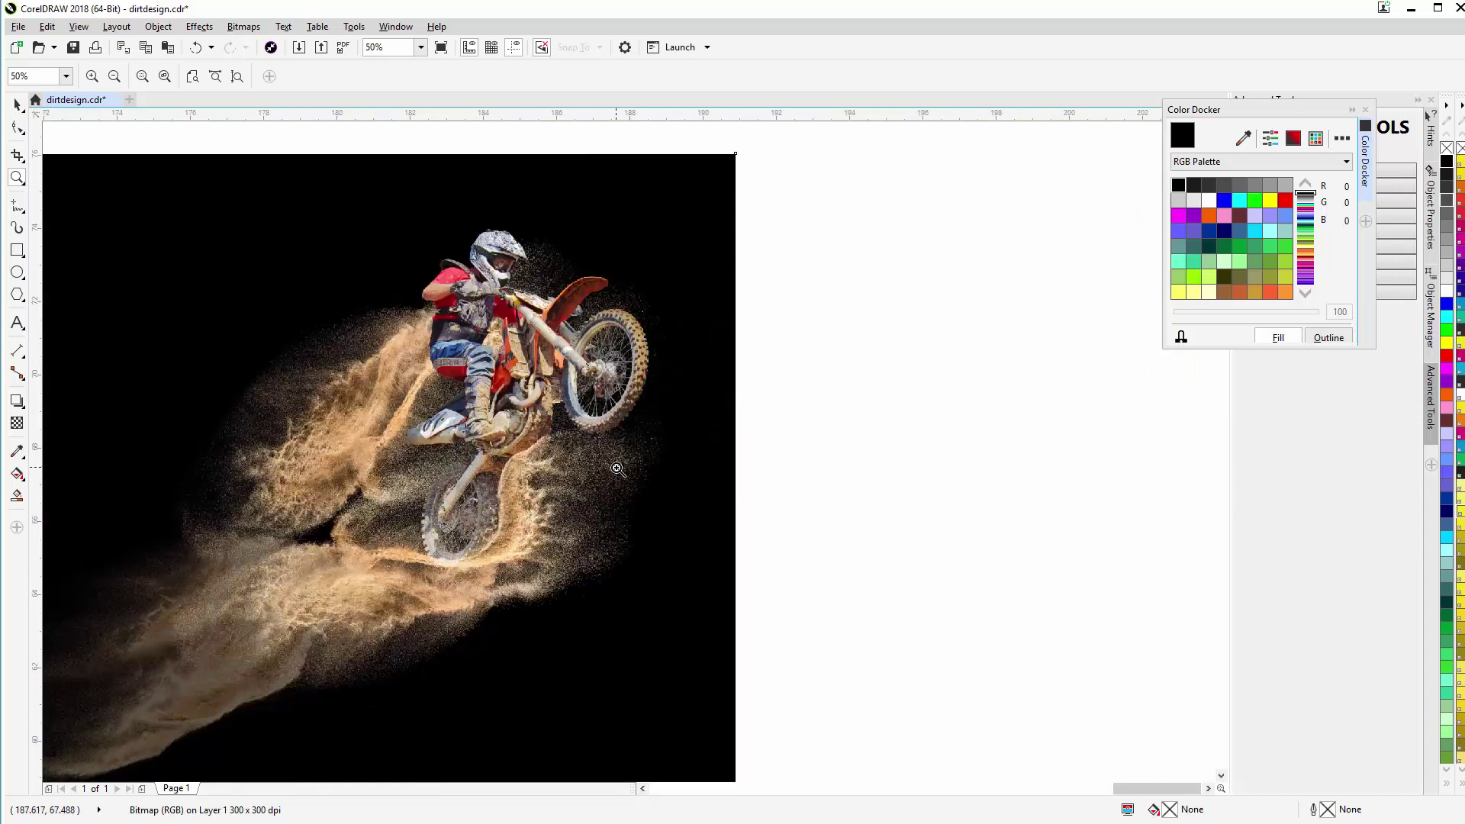
left_click(617, 468)
right_click(617, 468)
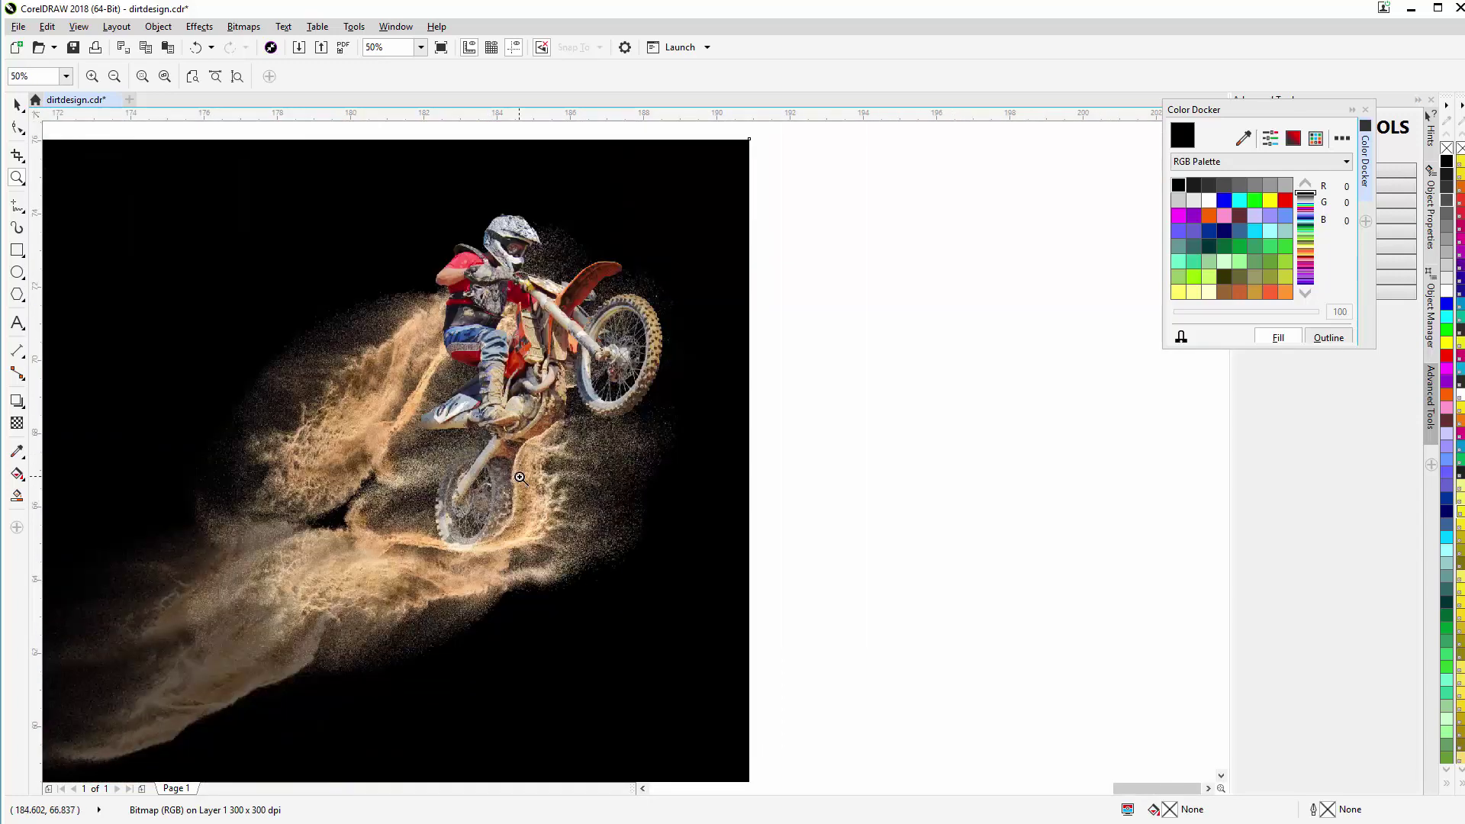
right_click(521, 479)
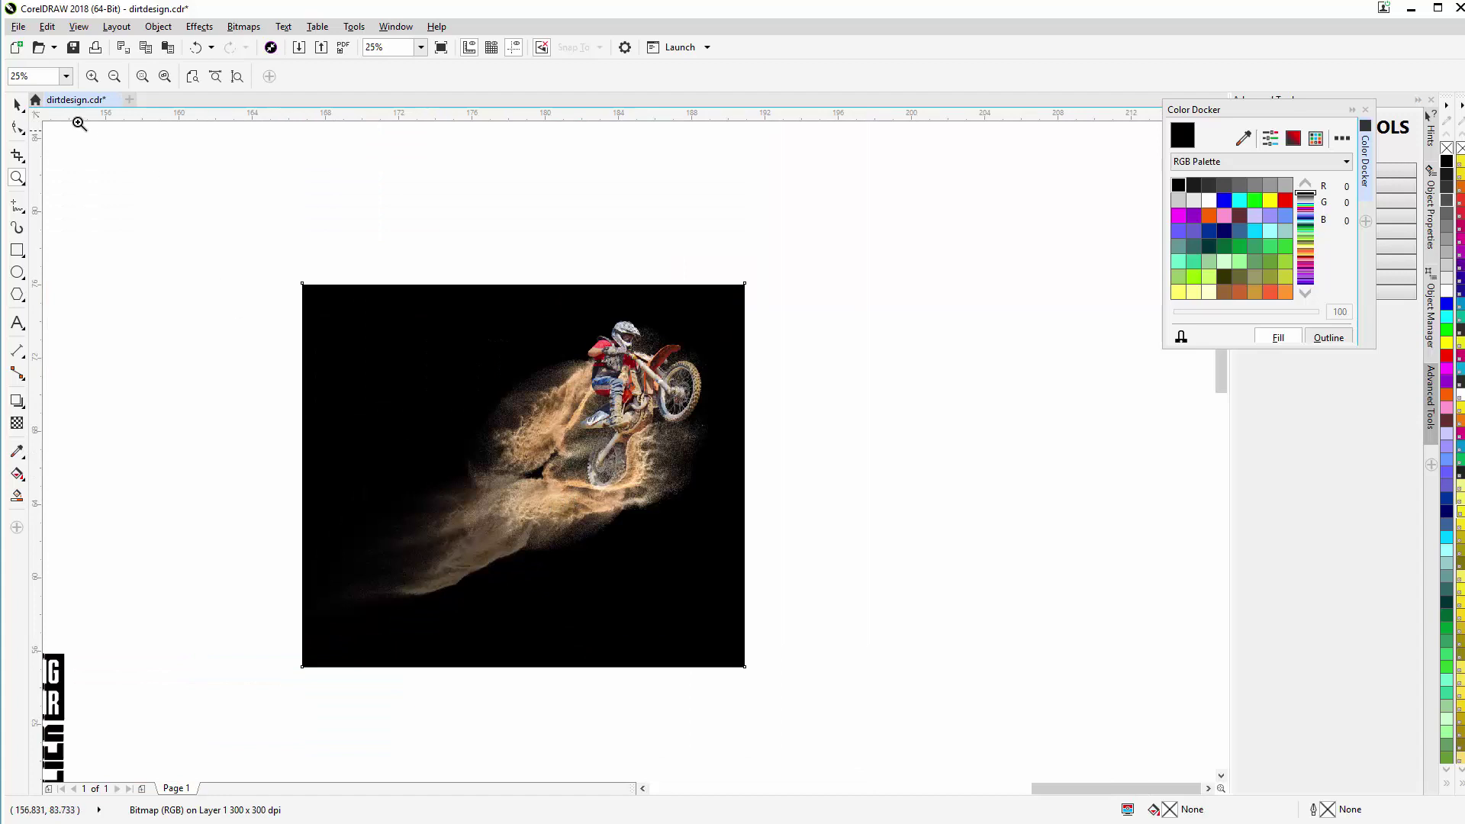
Step: Move the cropped rider artwork down and left, beside the vertical BIG AIR DIRT FLIER lettering
left_click(17, 104)
scroll(492, 527, "down", 1)
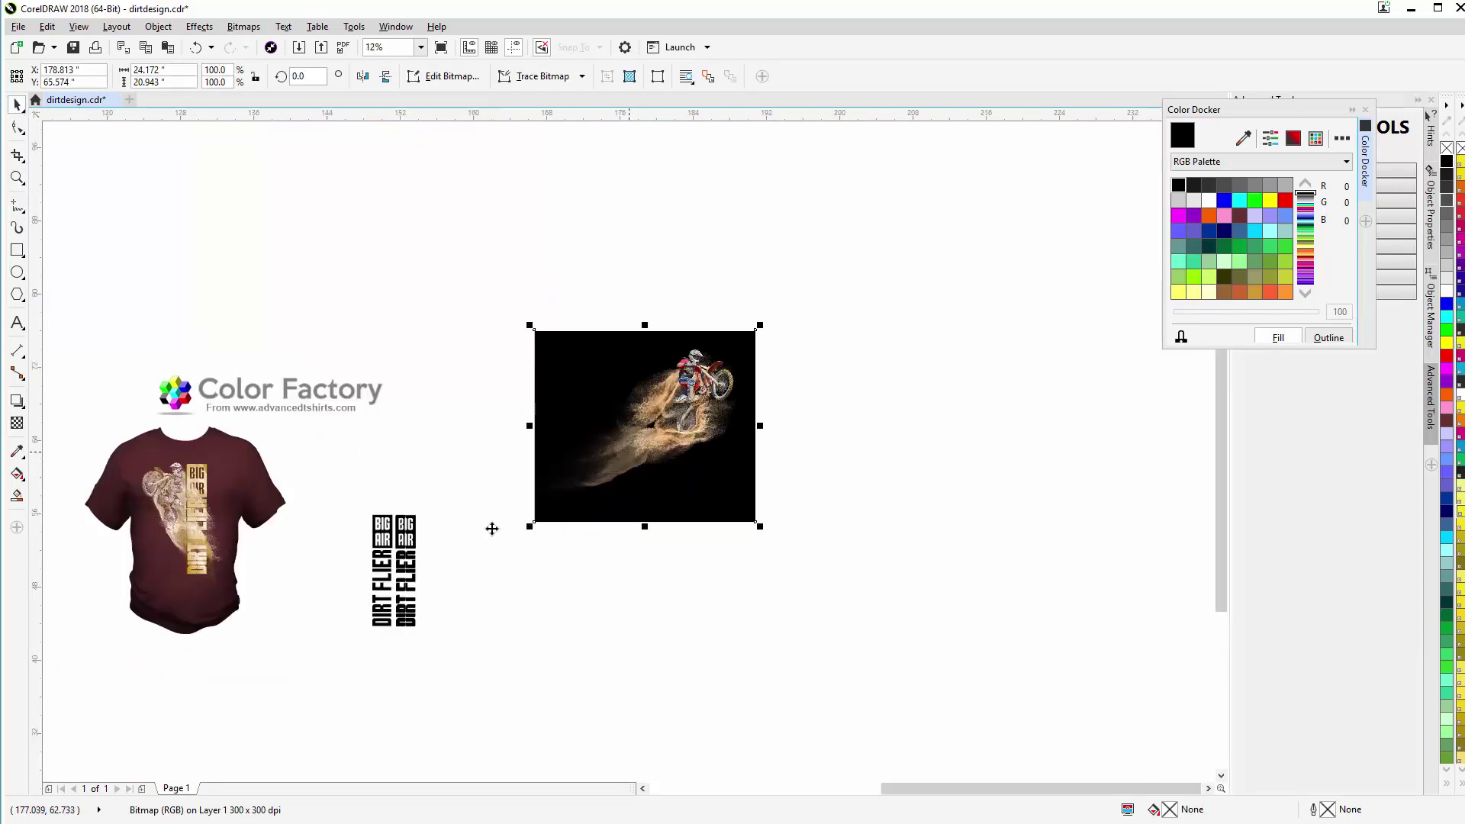
left_click_drag(688, 439, 610, 537)
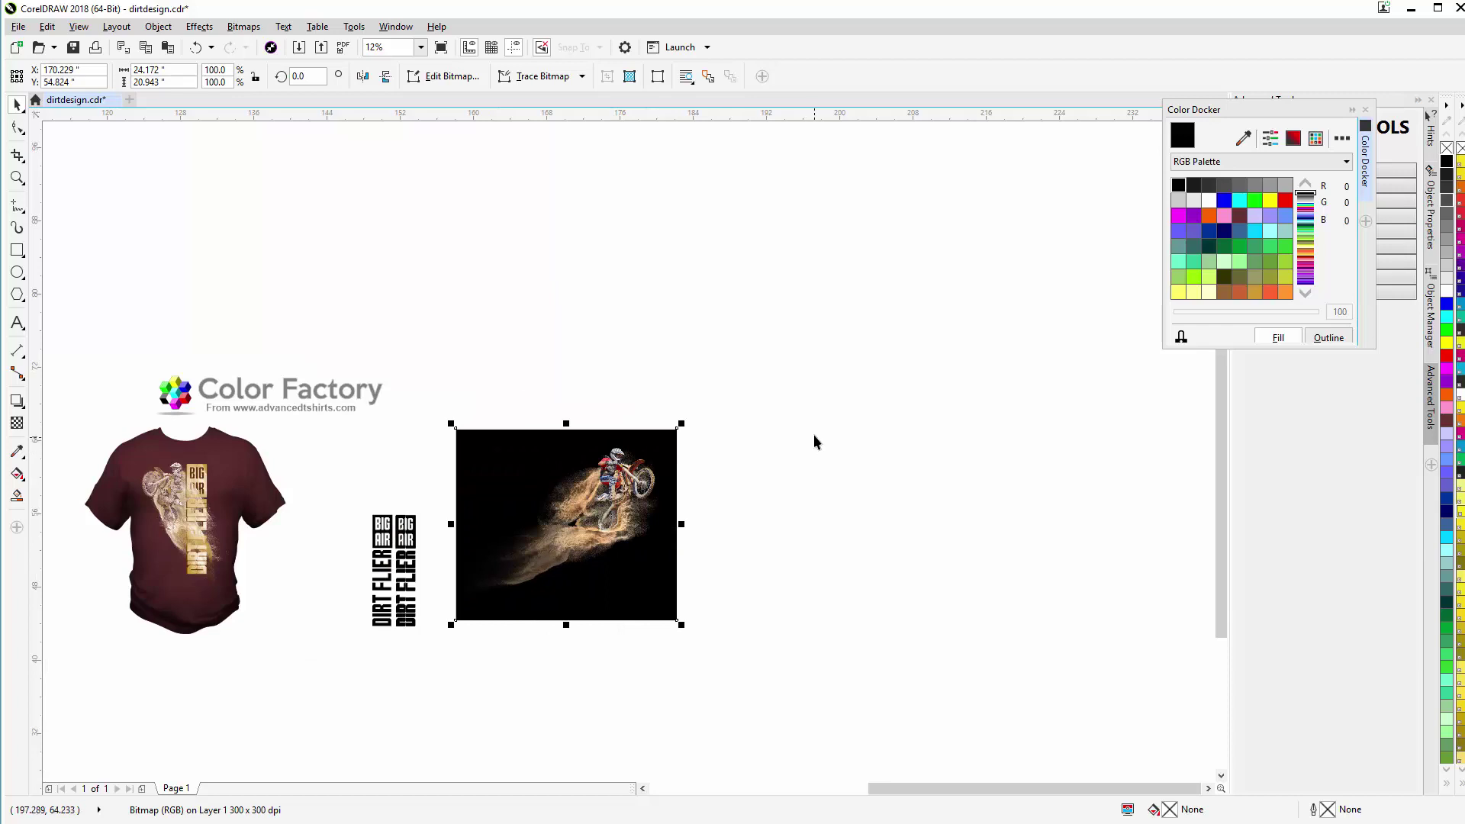
Step: Place a blank maroon T-shirt copy right of the artwork, and reduce the artwork to about 15.5 by 13.5 inches beside it
left_click(263, 468)
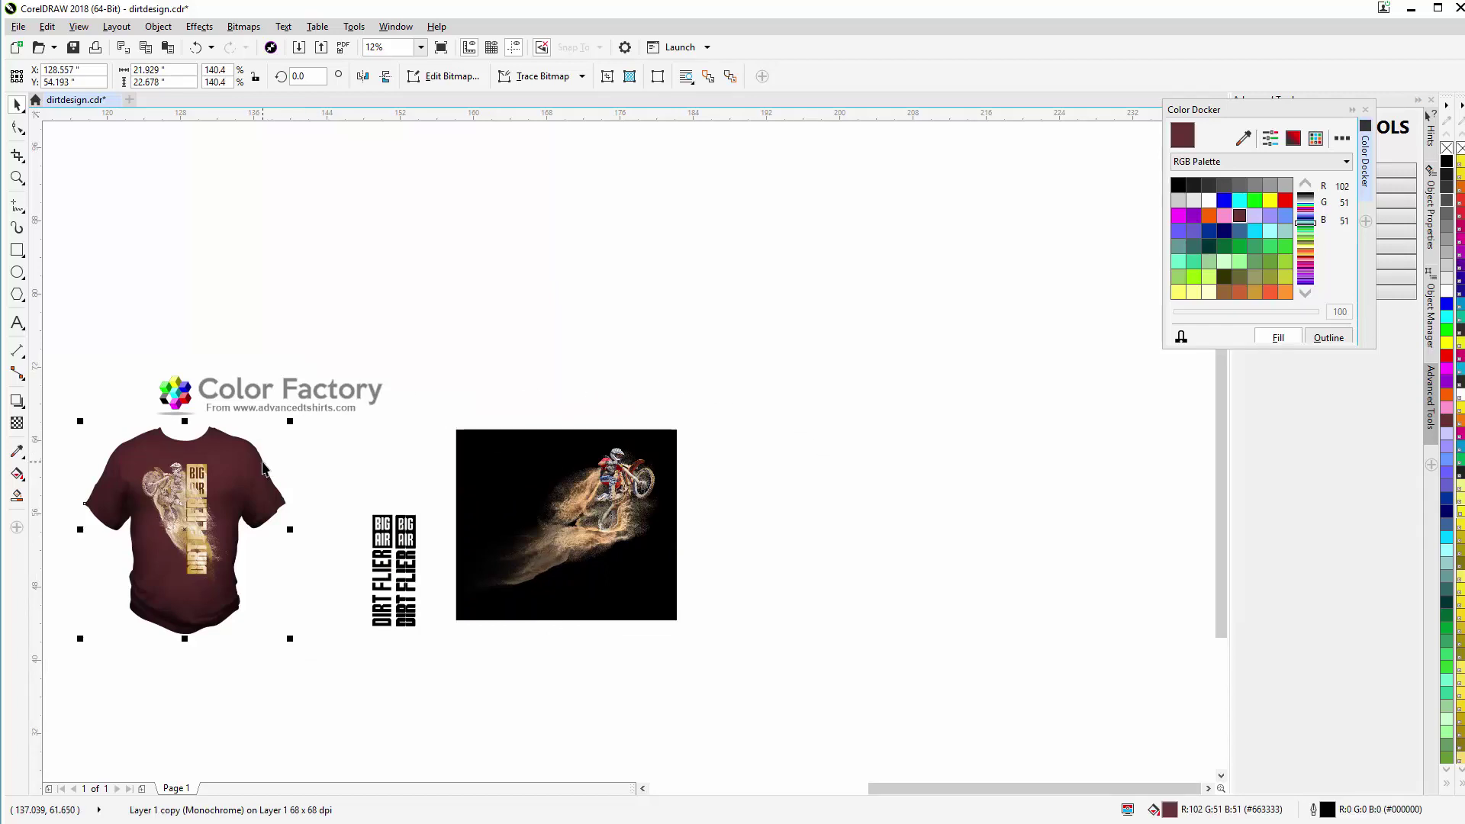
left_click_drag(262, 467, 963, 382)
left_click_drag(717, 407, 530, 582)
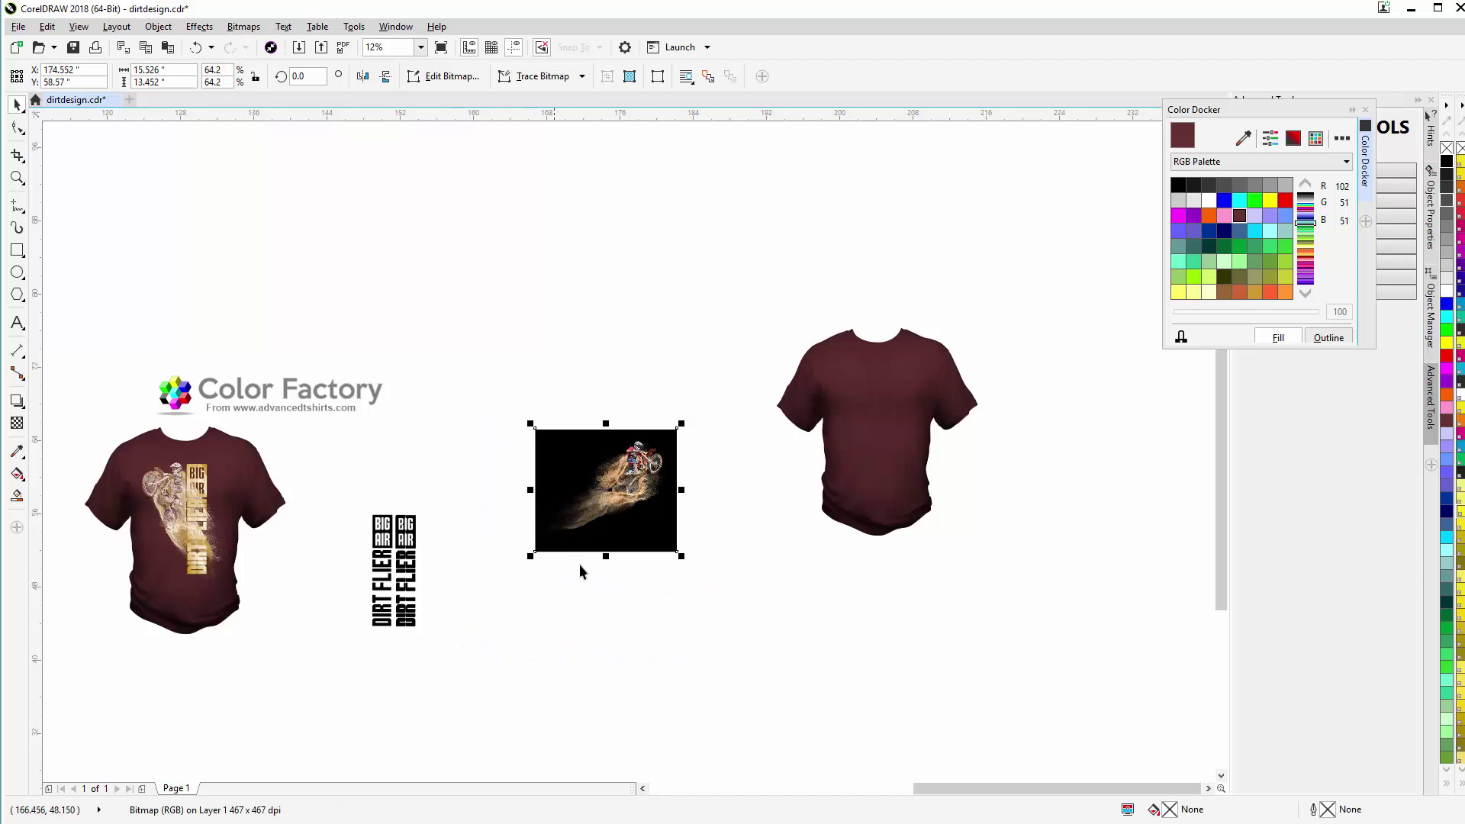
left_click_drag(607, 505, 691, 454)
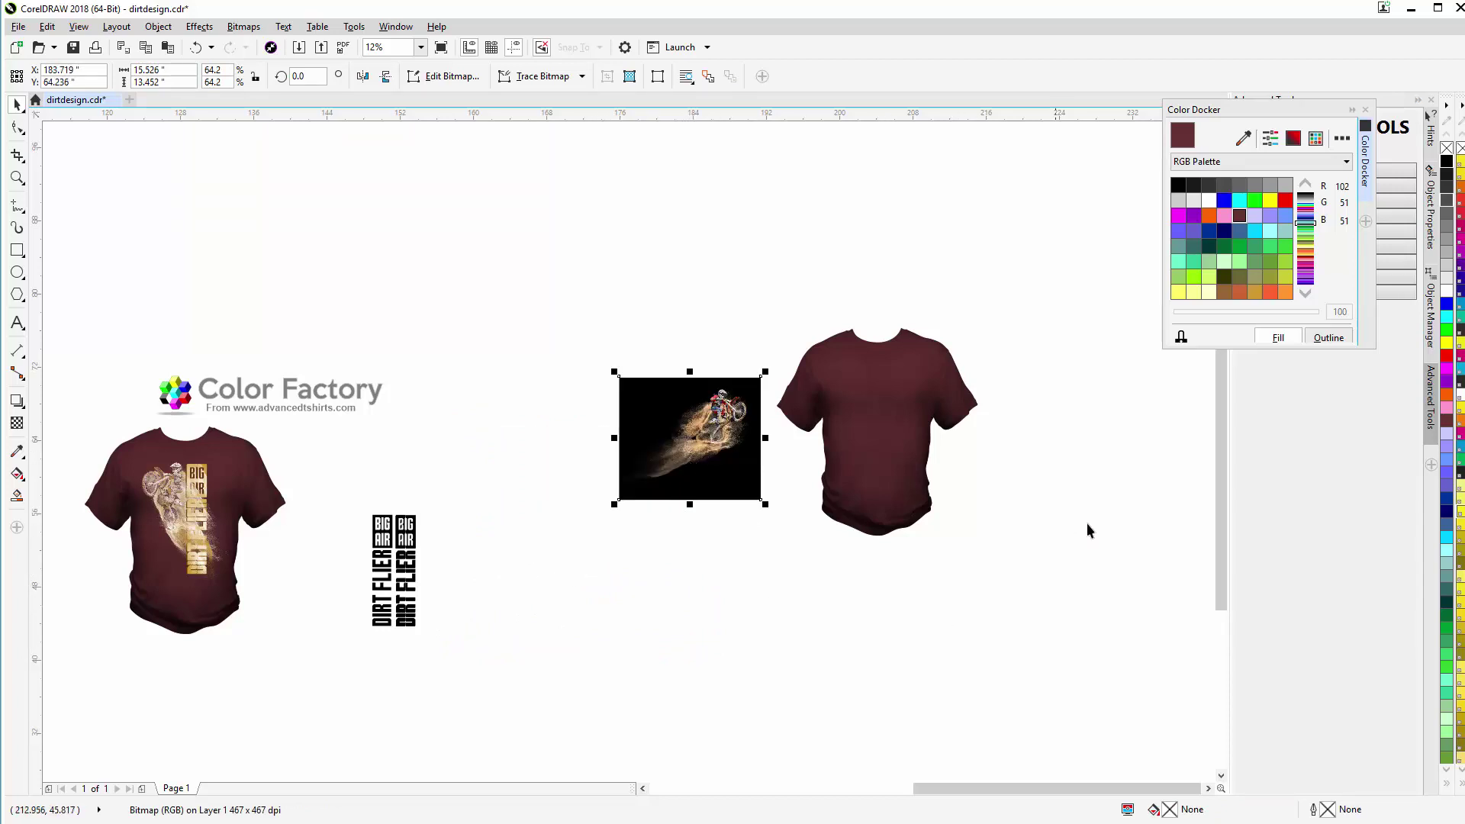
Step: Move the Color Docker clear of the Advanced Tools, open Color Factory and set its window beside the artwork
left_click_drag(1291, 115, 1196, 379)
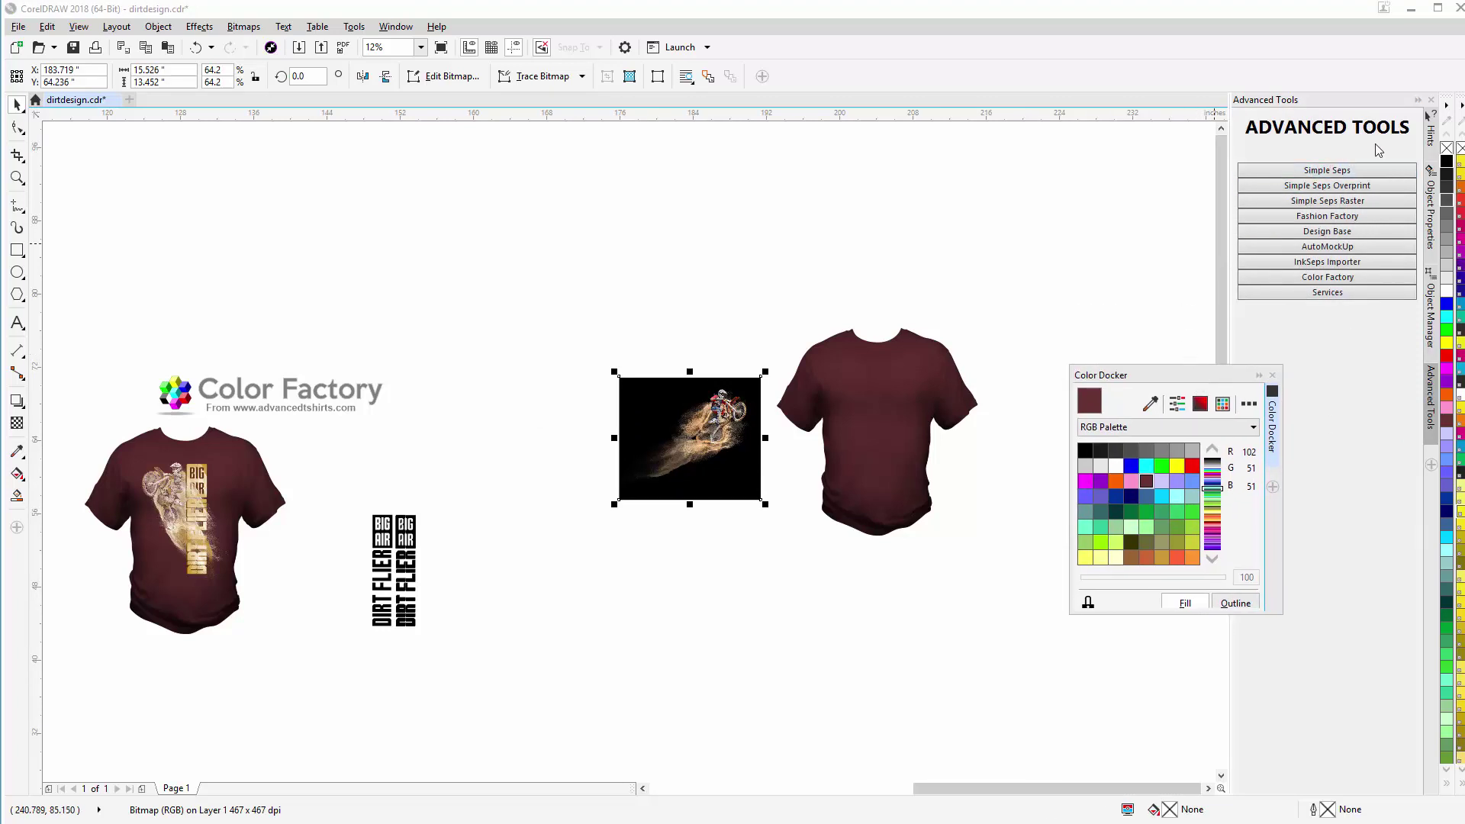
left_click(1327, 277)
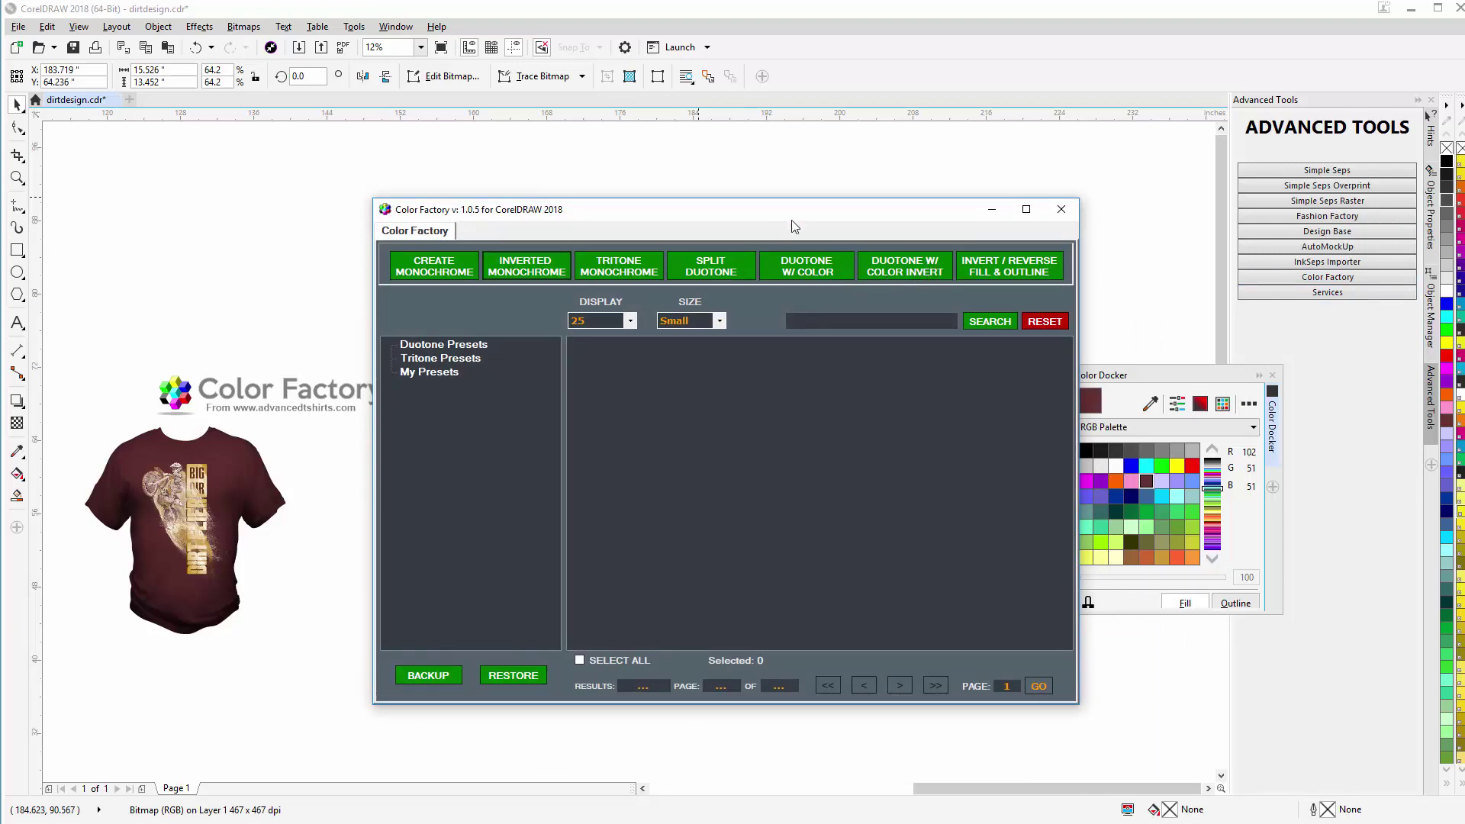
left_click_drag(786, 218, 1385, 235)
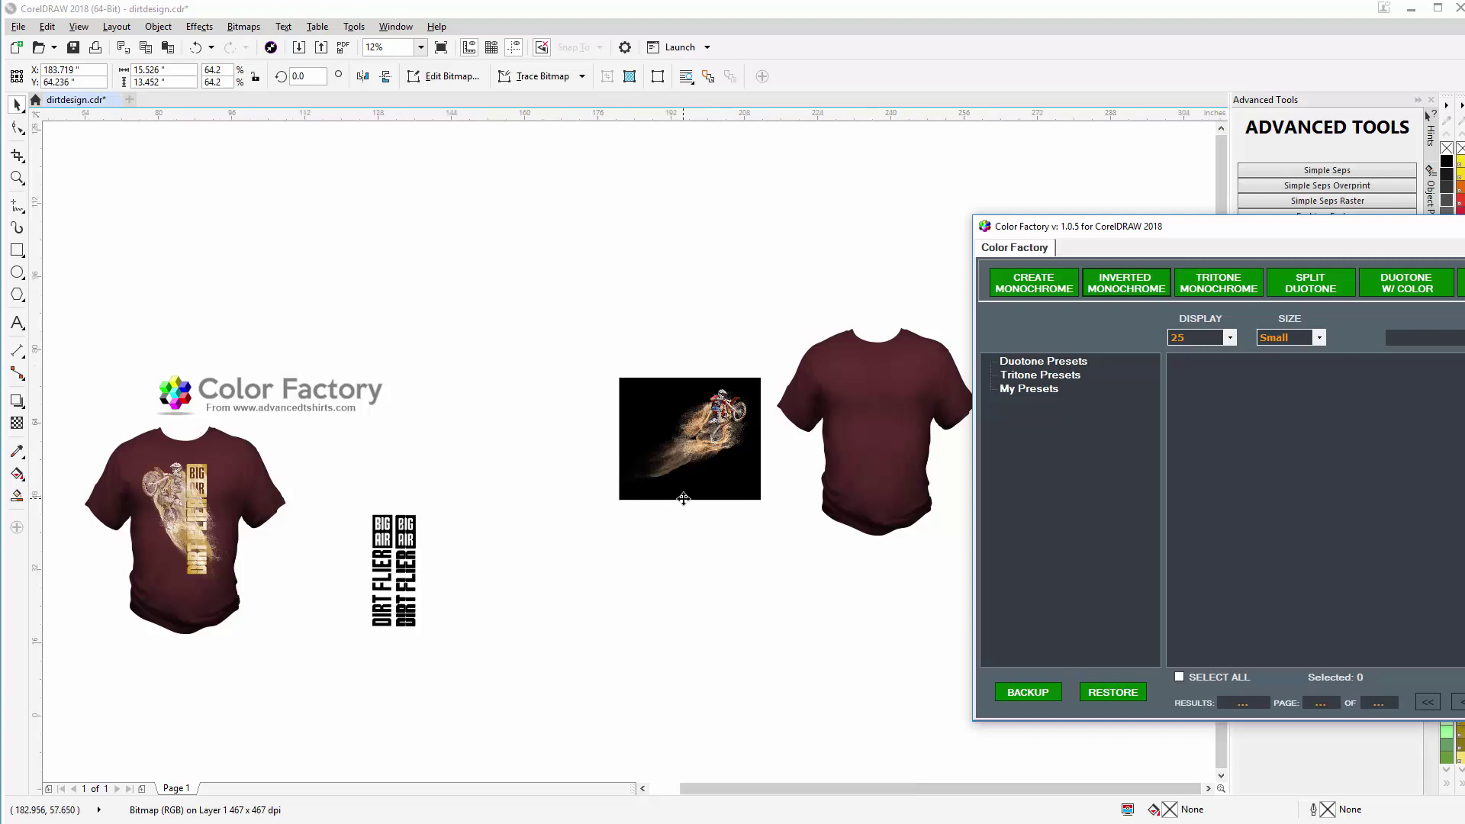
scroll(684, 499, "down", 1)
scroll(630, 452, "down", 1)
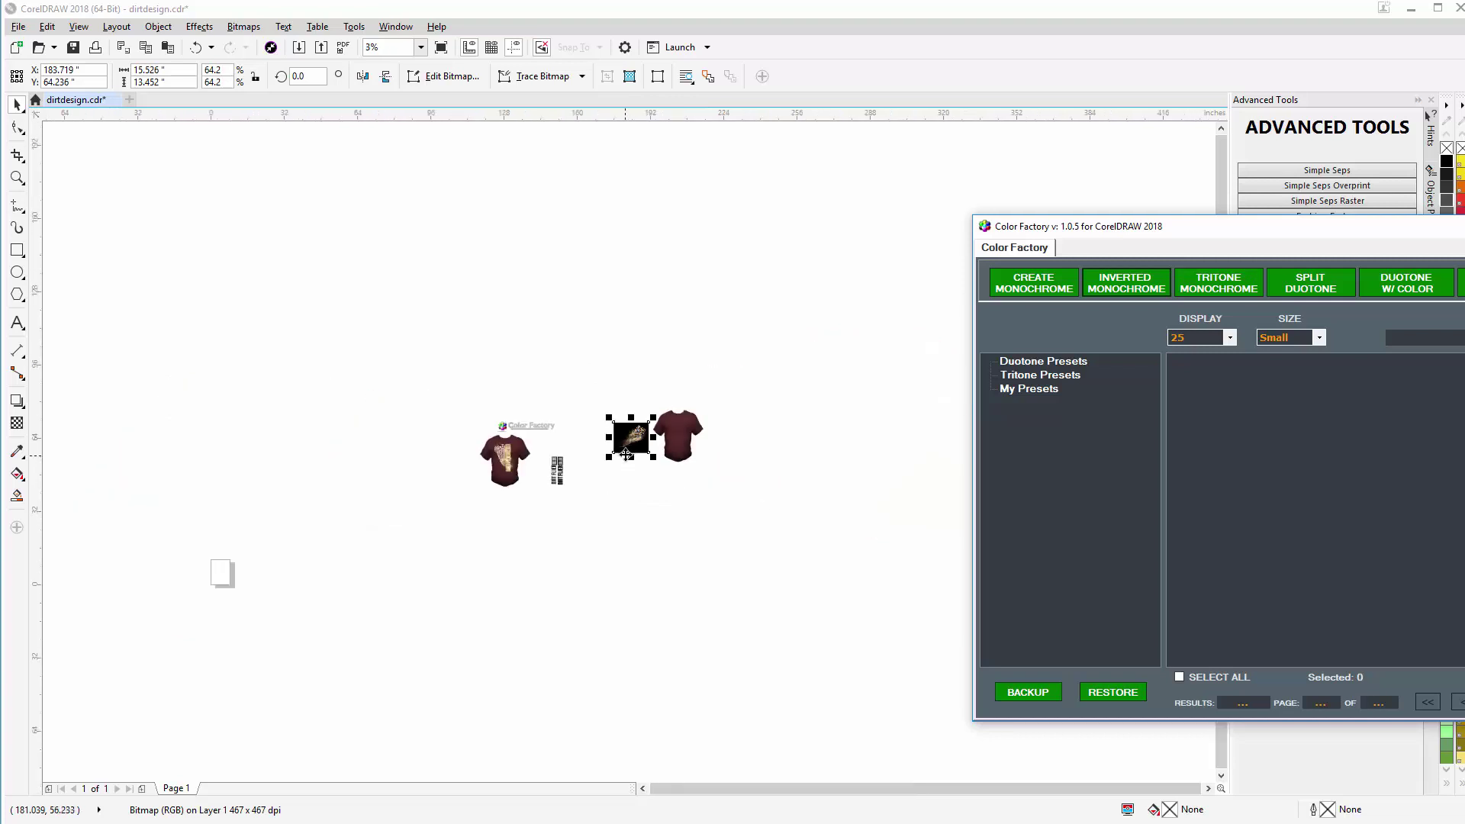
scroll(630, 453, "up", 3)
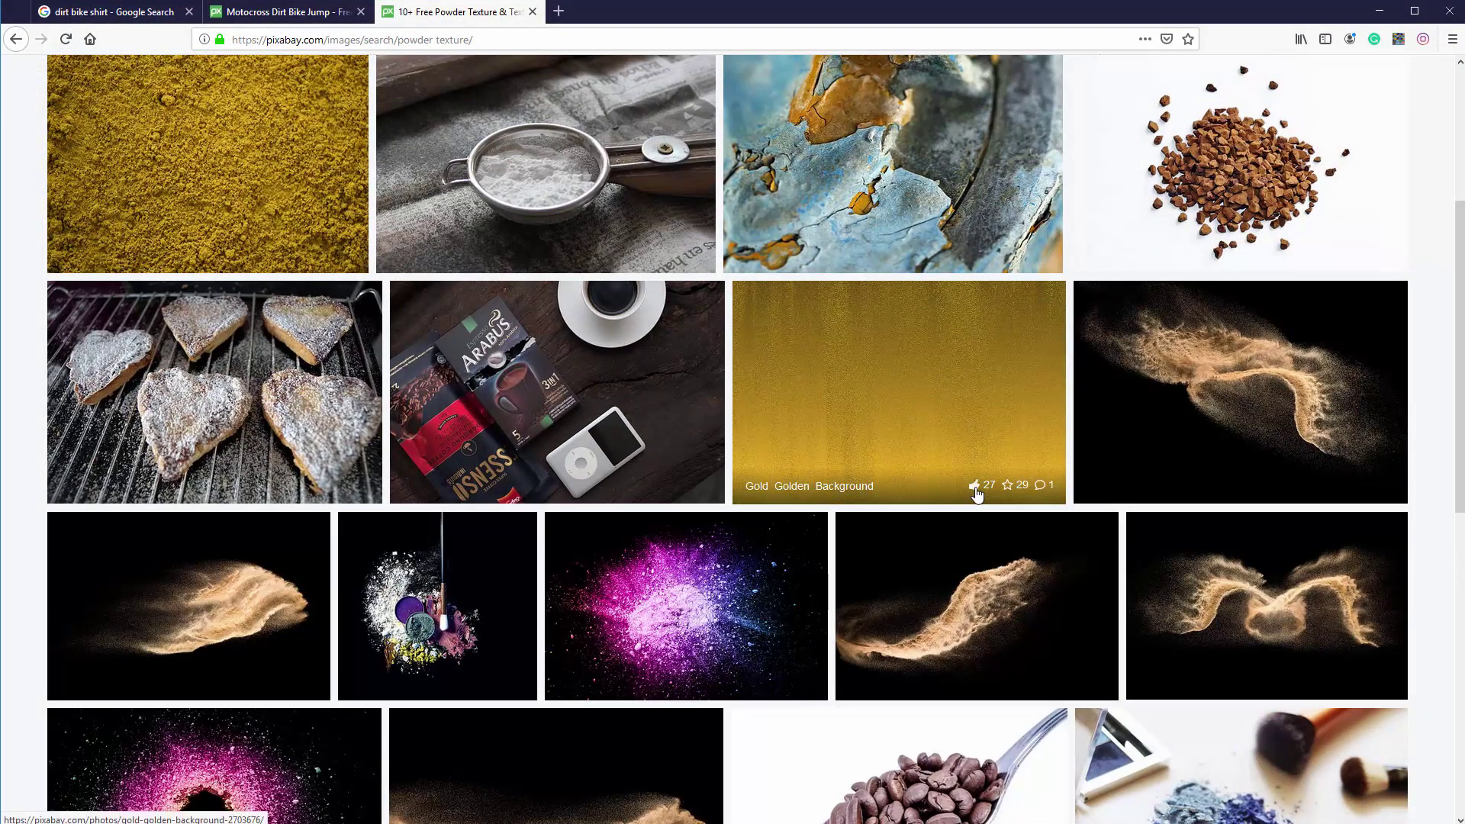
Step: Switch to Firefox, open the sand dust explosion photo from Pixabay's powder texture results and copy the image
left_click(210, 593)
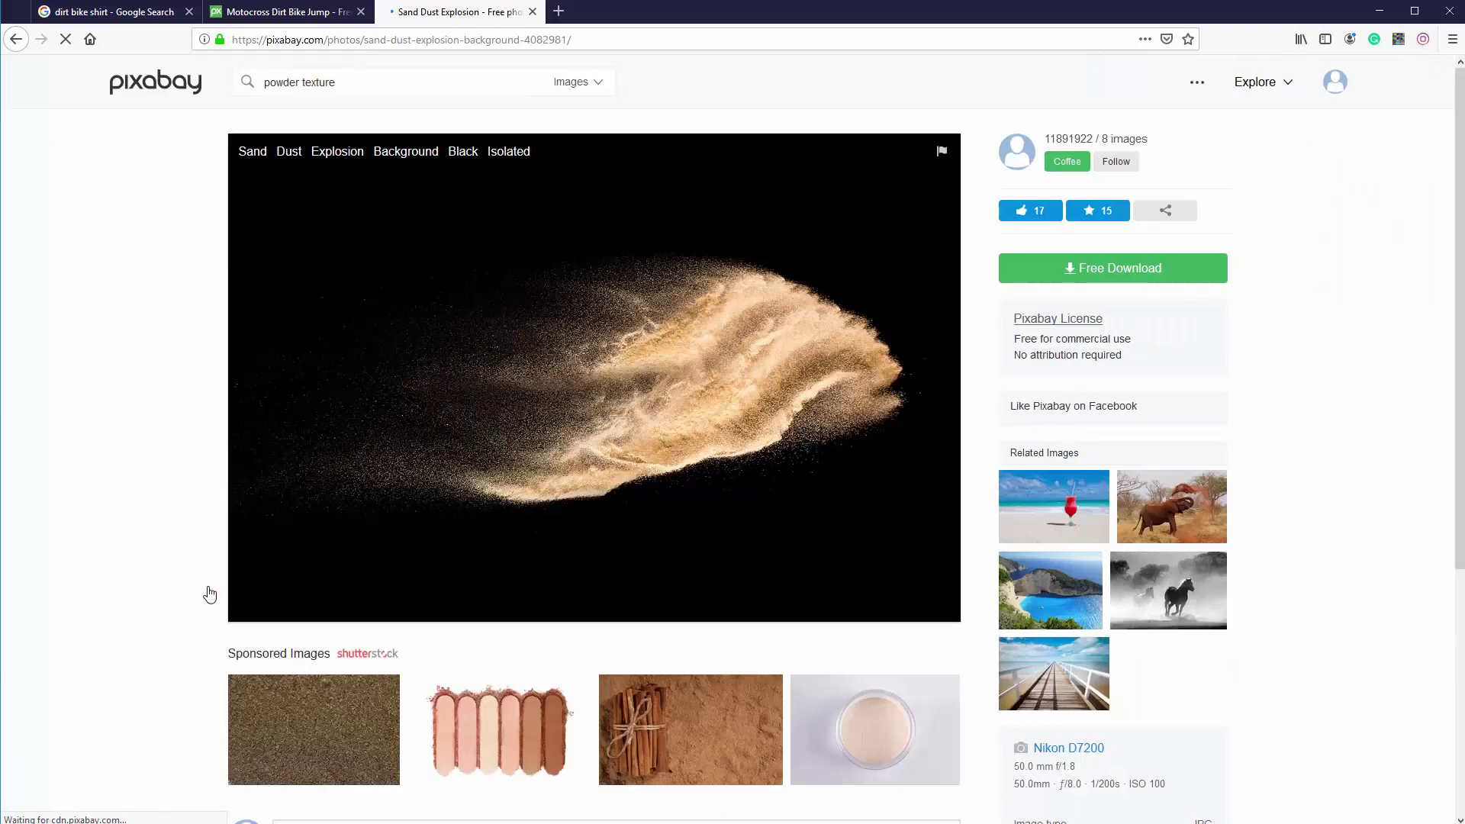
right_click(658, 341)
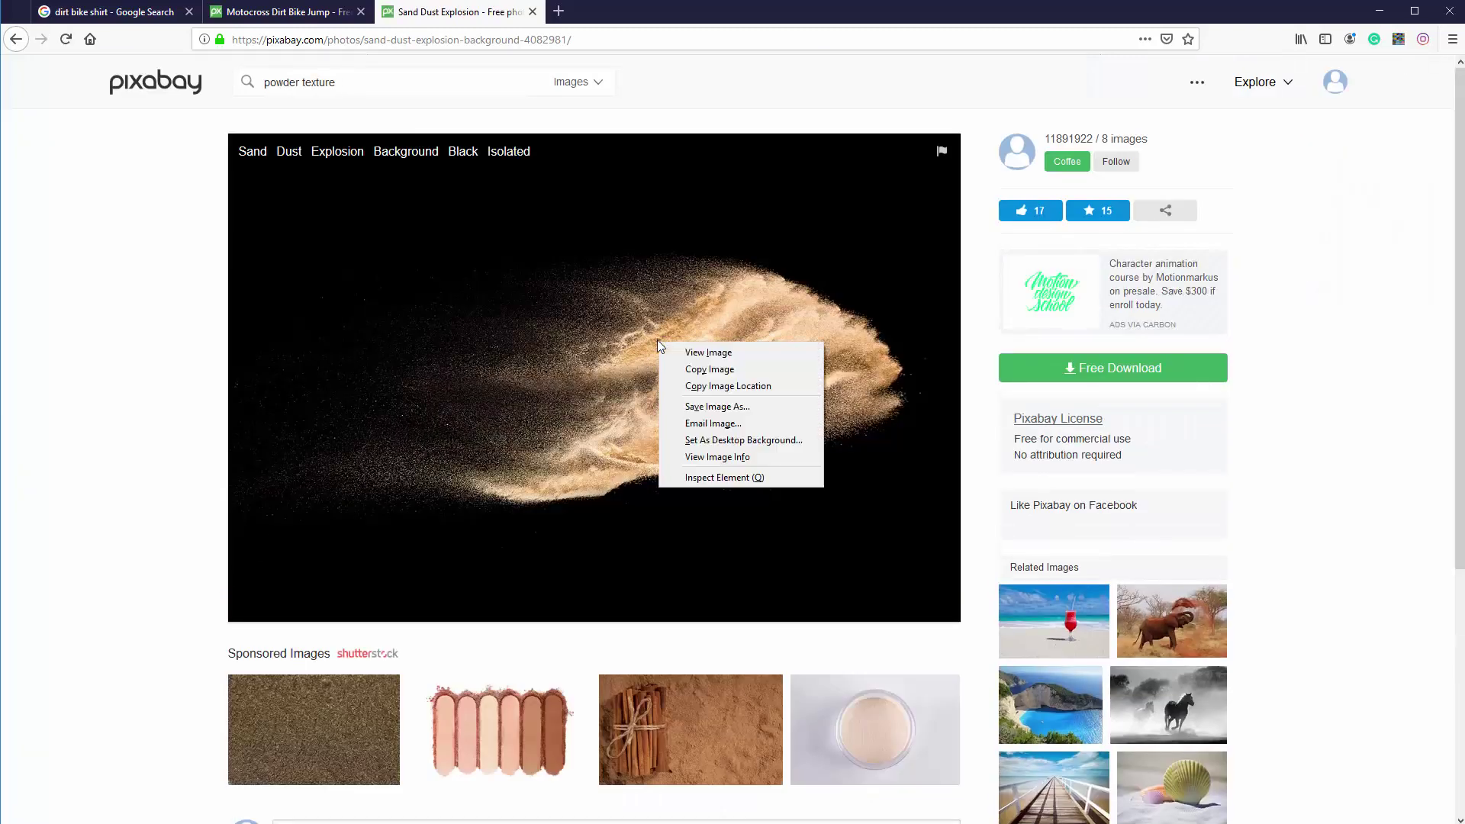
left_click(700, 369)
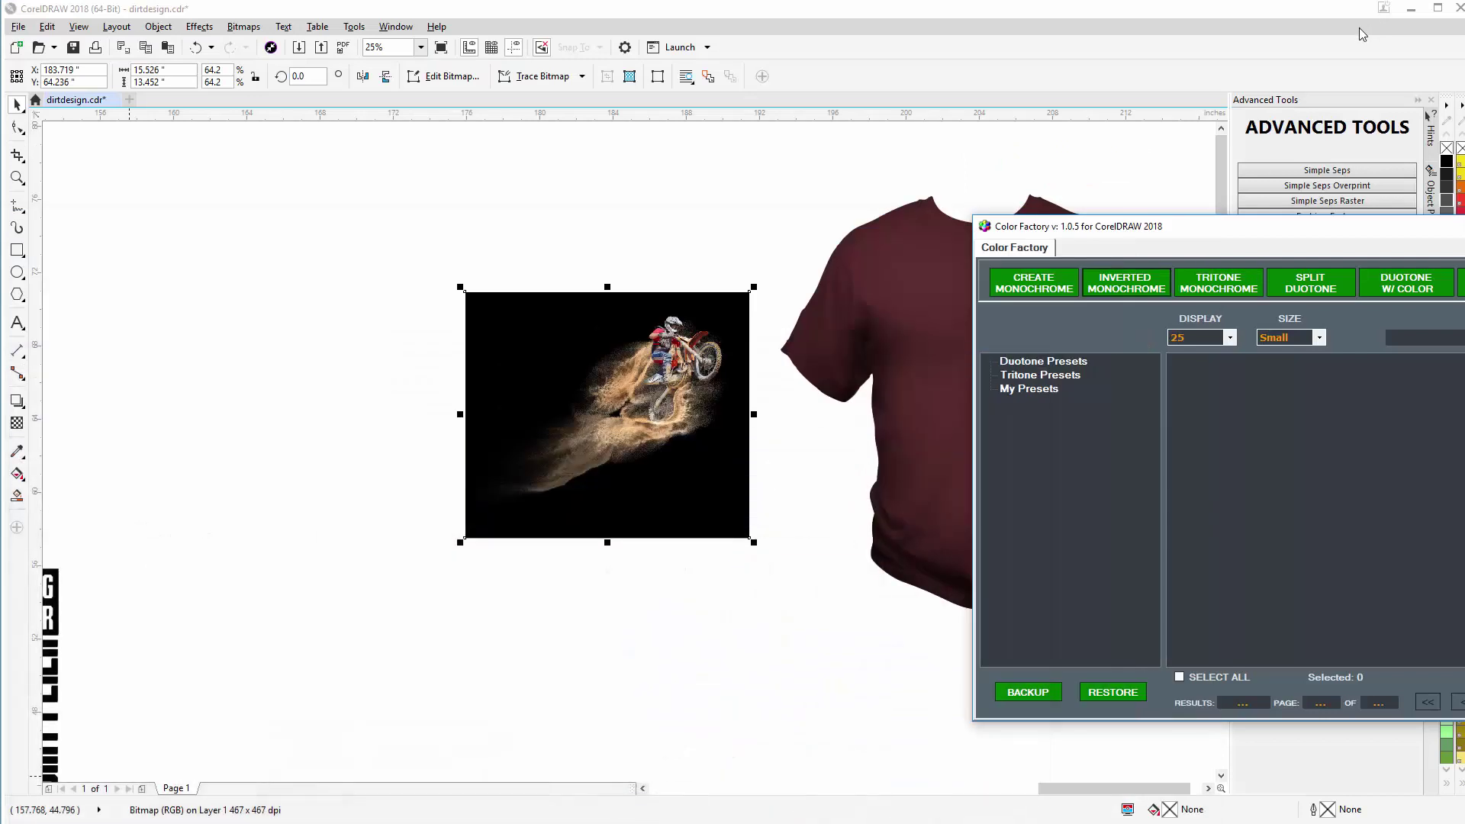
Step: Back in CorelDRAW, paste the dust image, enlarge it to about 12 by 8 inches and place it left of the rider artwork
left_click(169, 48)
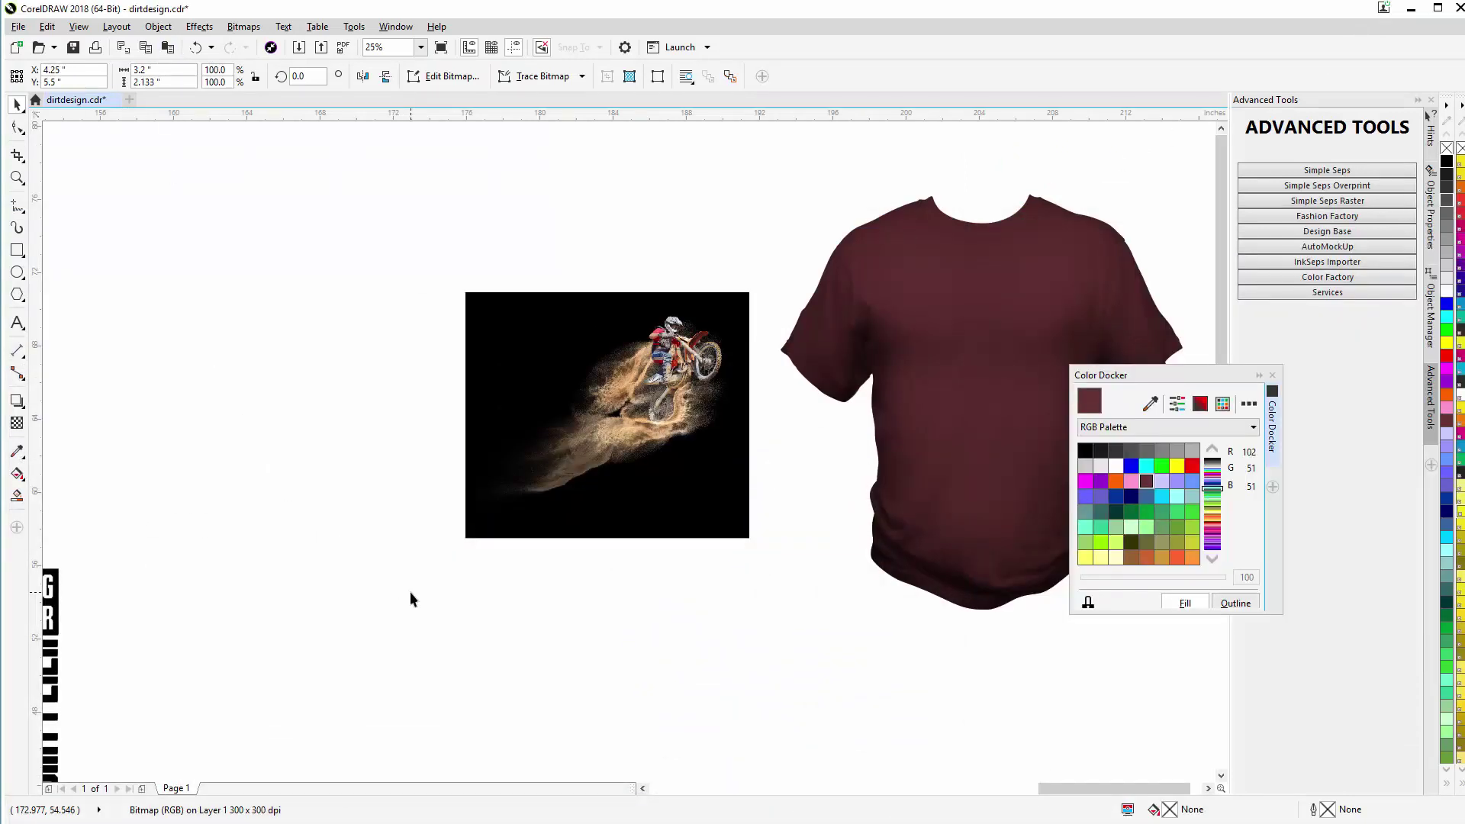
key("F3")
scroll(629, 451, "down", 2)
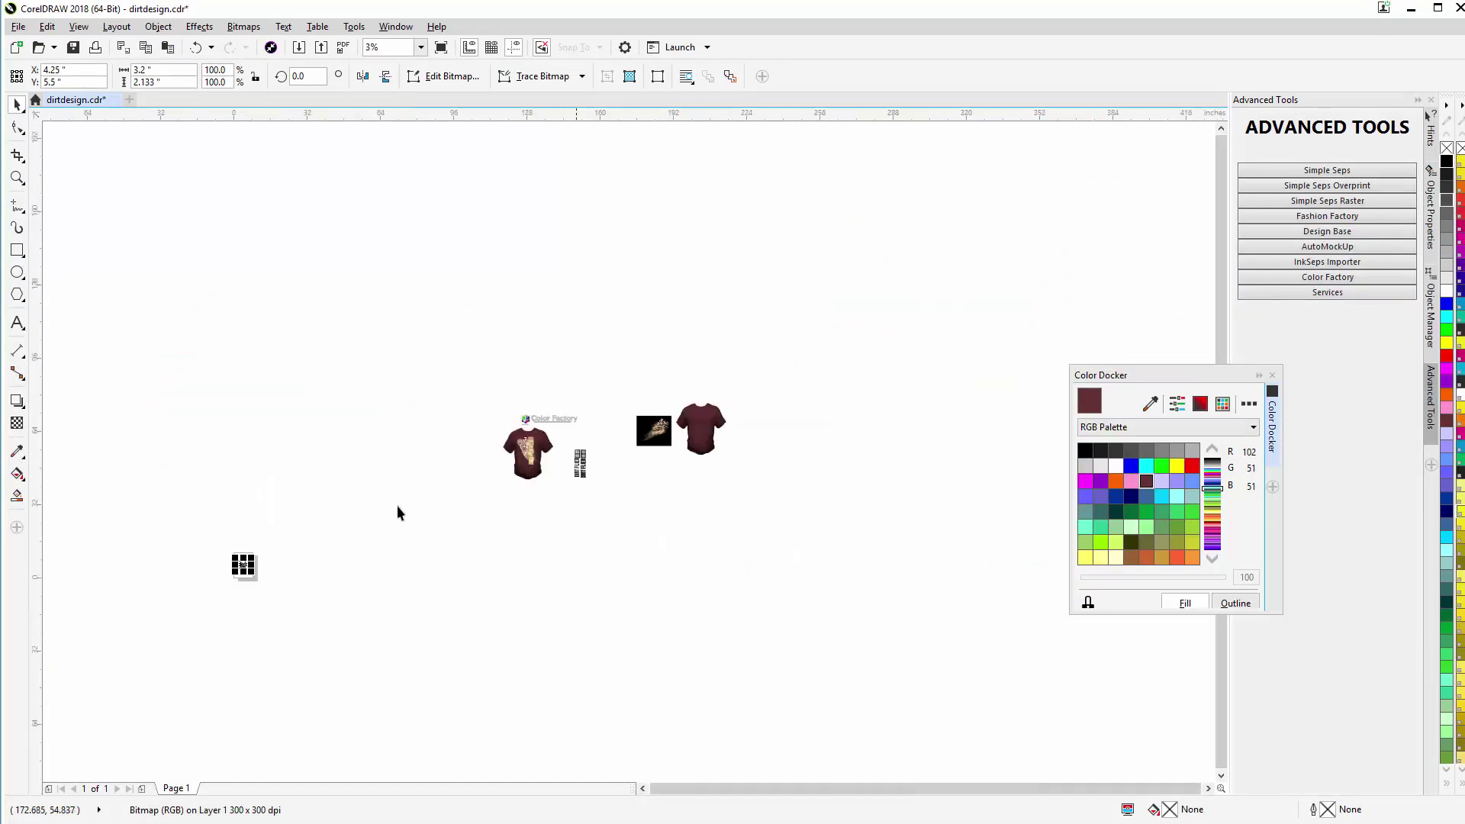
left_click_drag(243, 565, 480, 343)
scroll(641, 458, "up", 1)
scroll(629, 454, "up", 1)
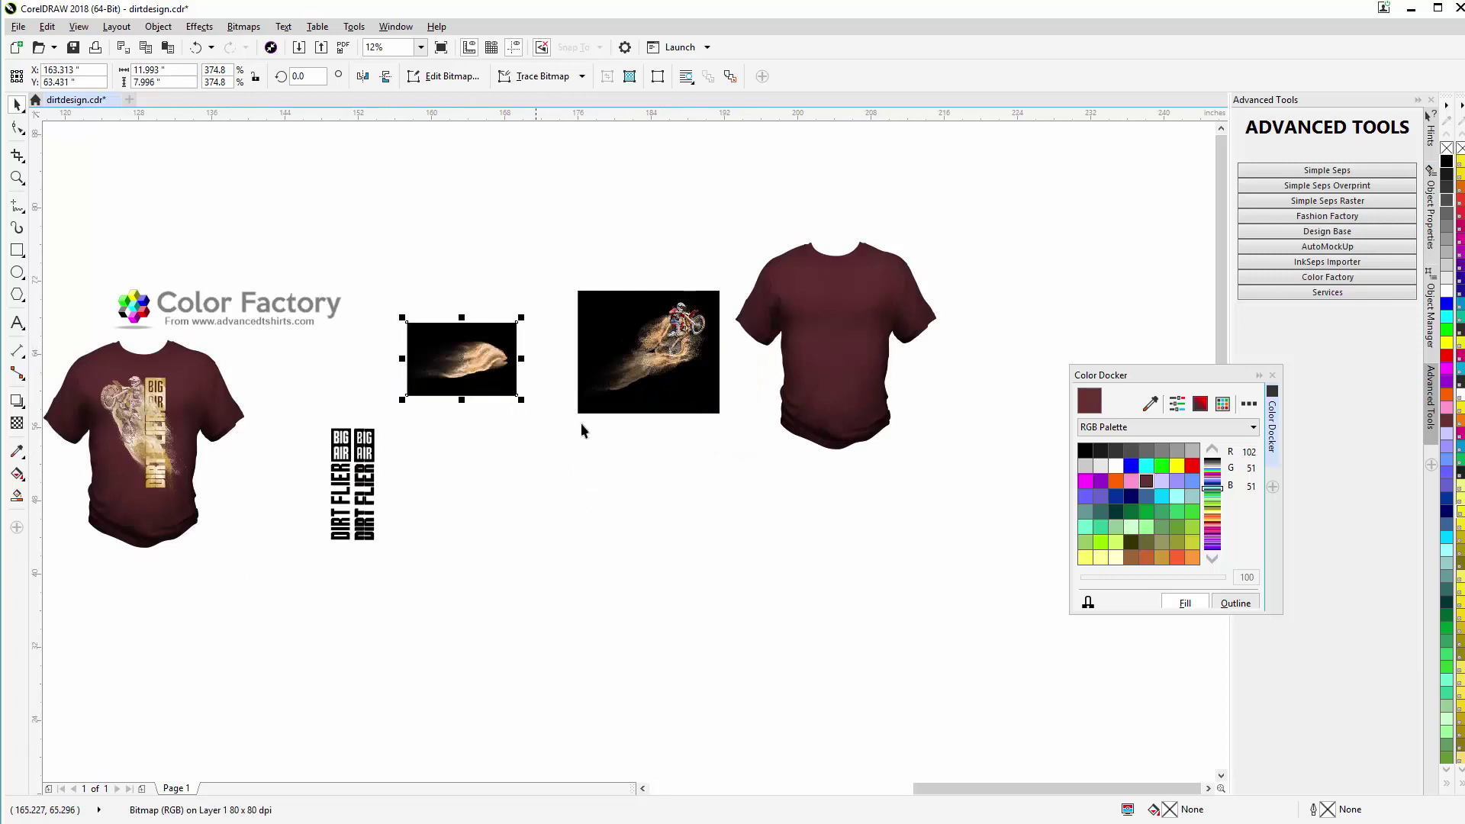
Step: Create an inverted color duotone of the black-background rider artwork with Color Factory's Duotone w/ Color Invert, then close Color Factory
left_click(724, 368)
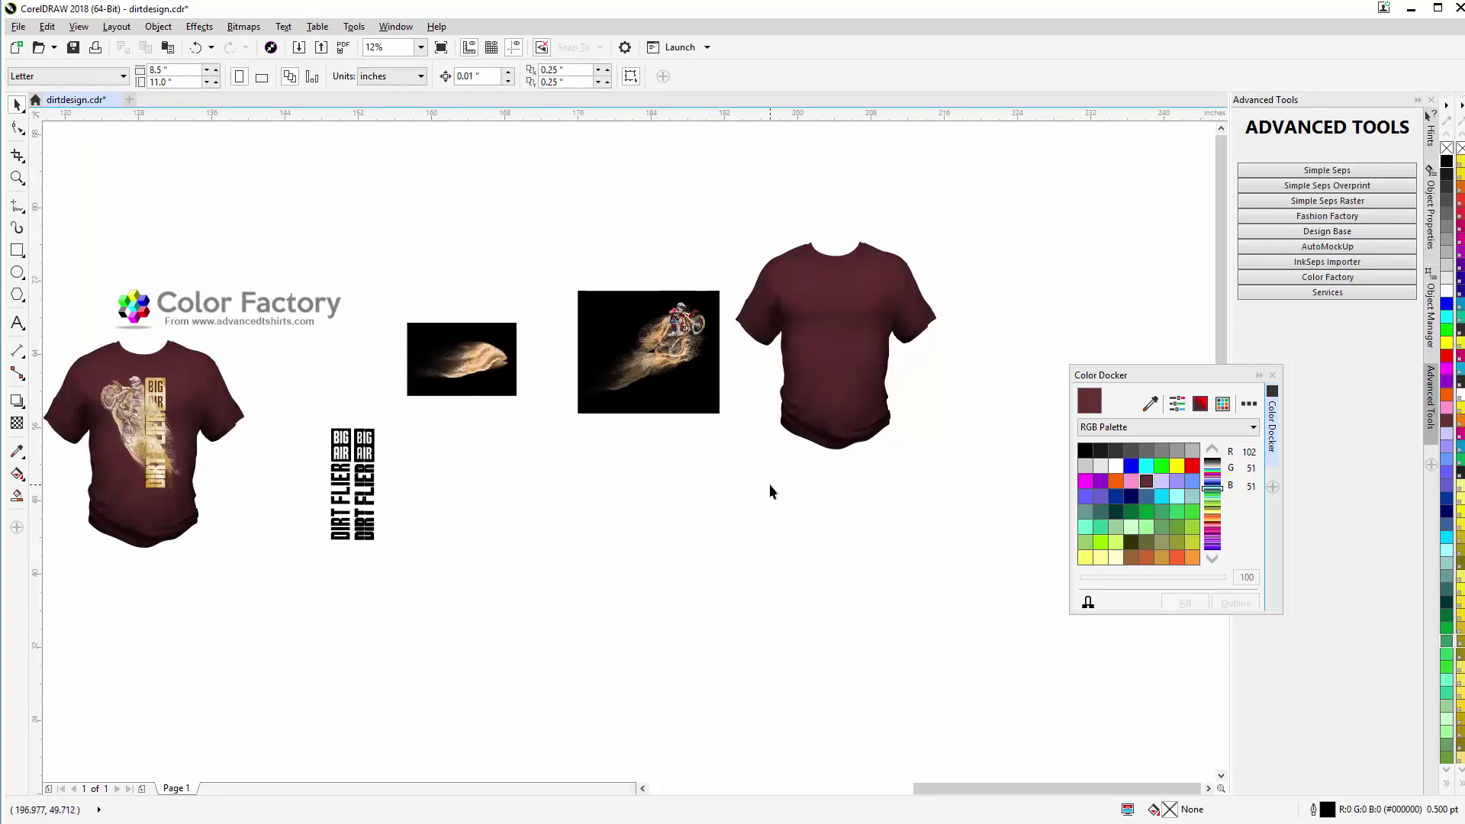
left_click(659, 358)
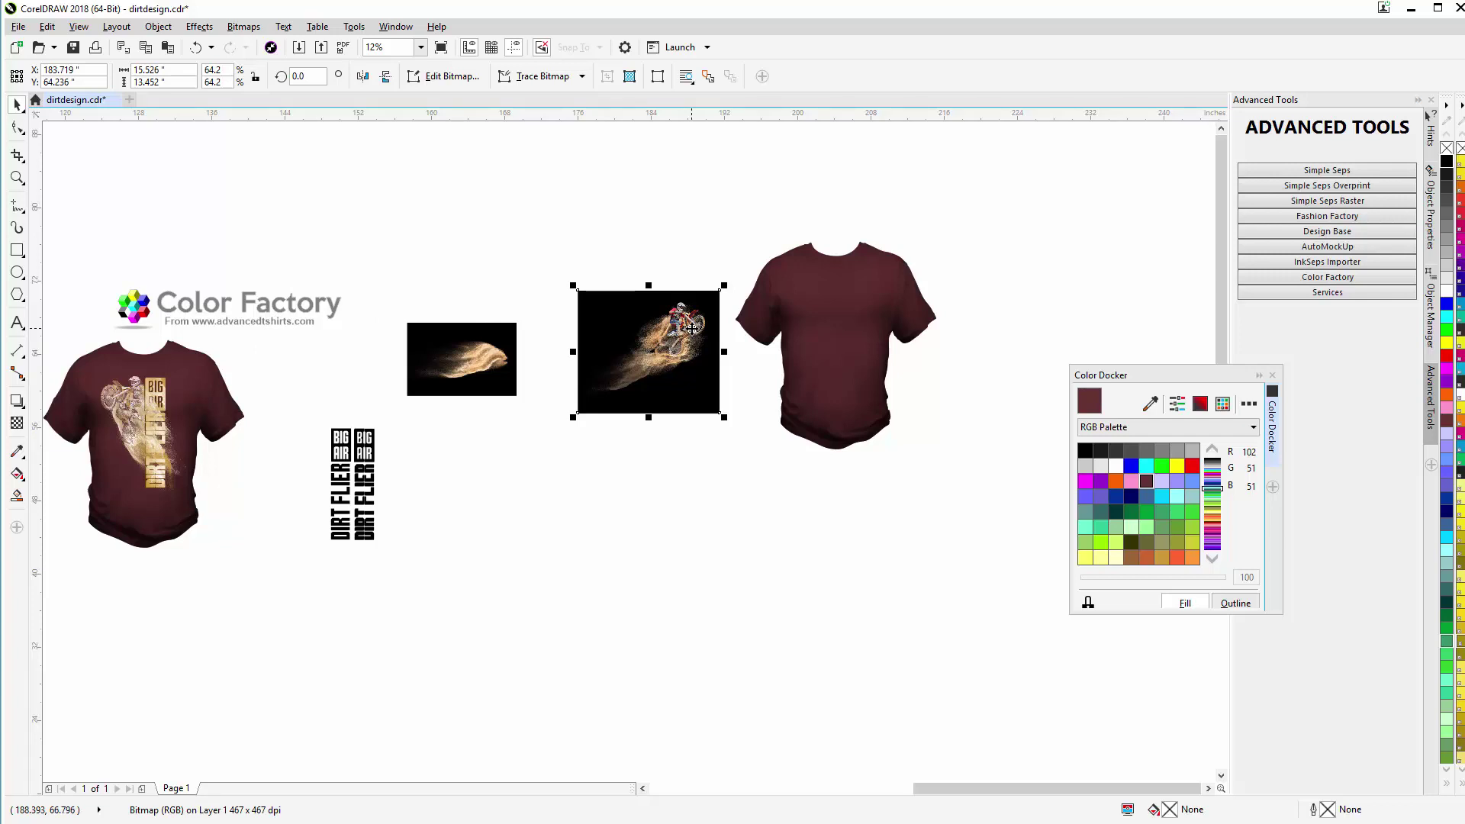
left_click(1350, 277)
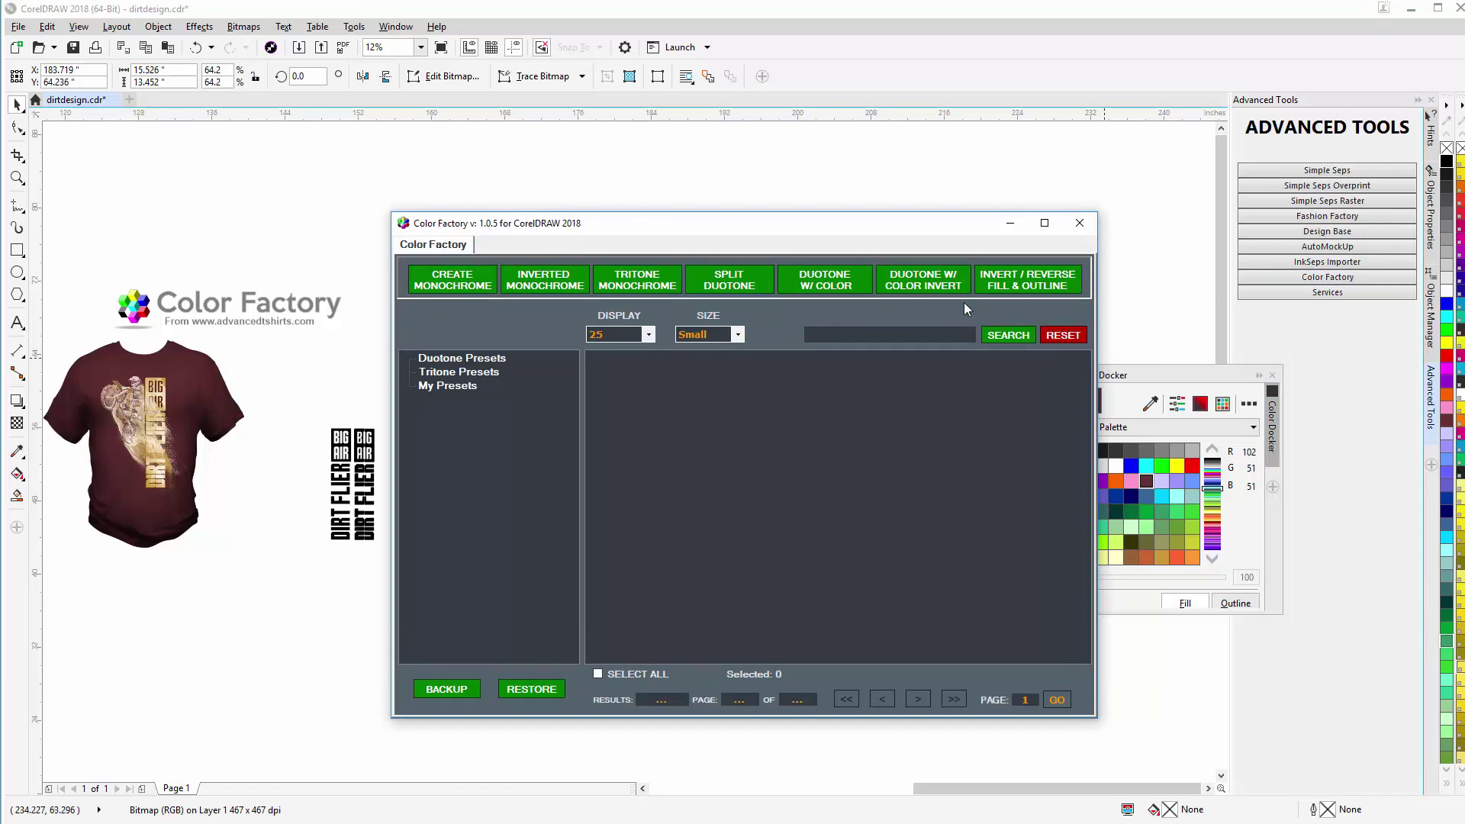
left_click_drag(790, 232, 1259, 270)
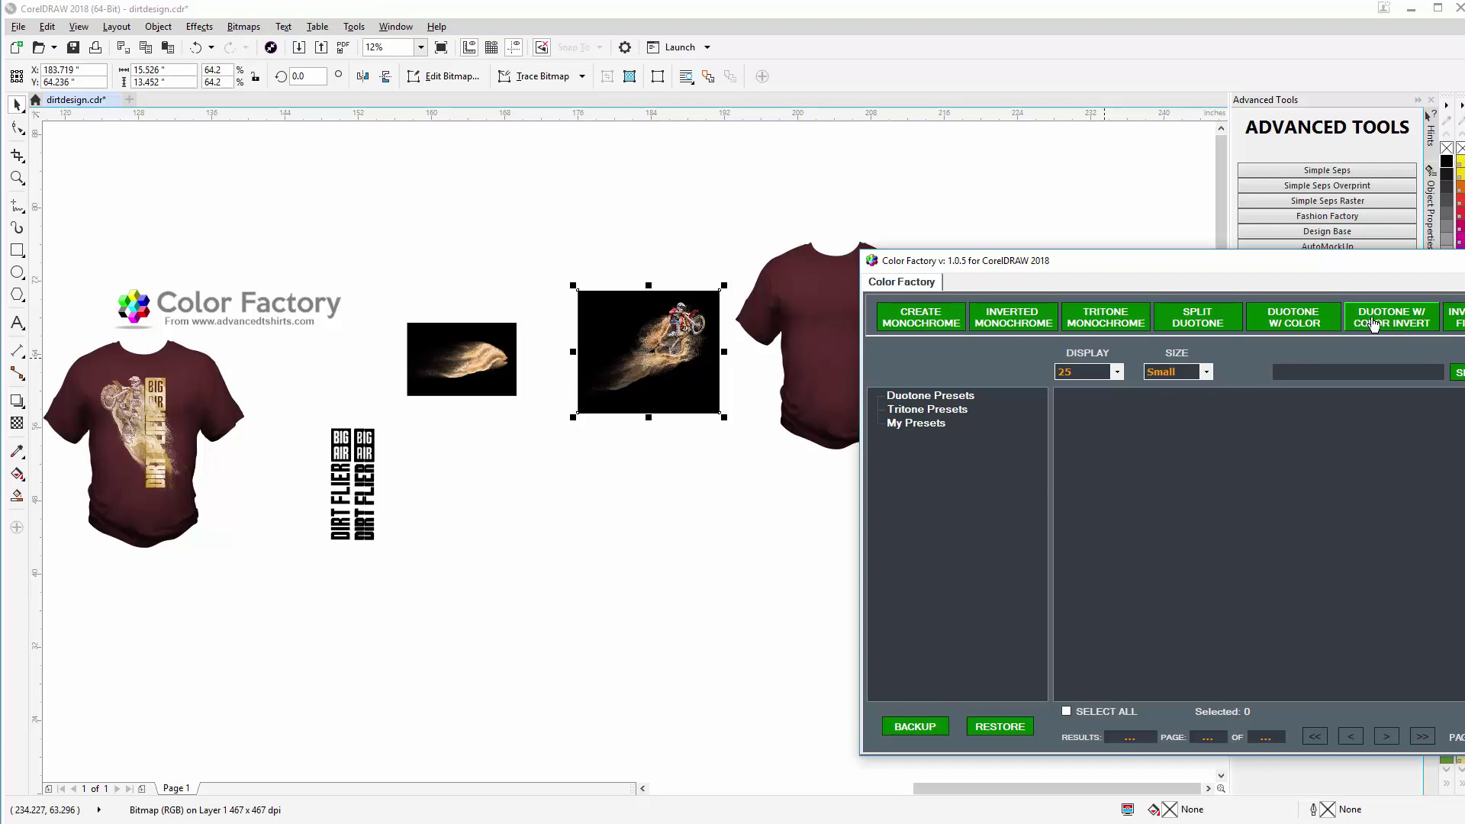
left_click(1404, 320)
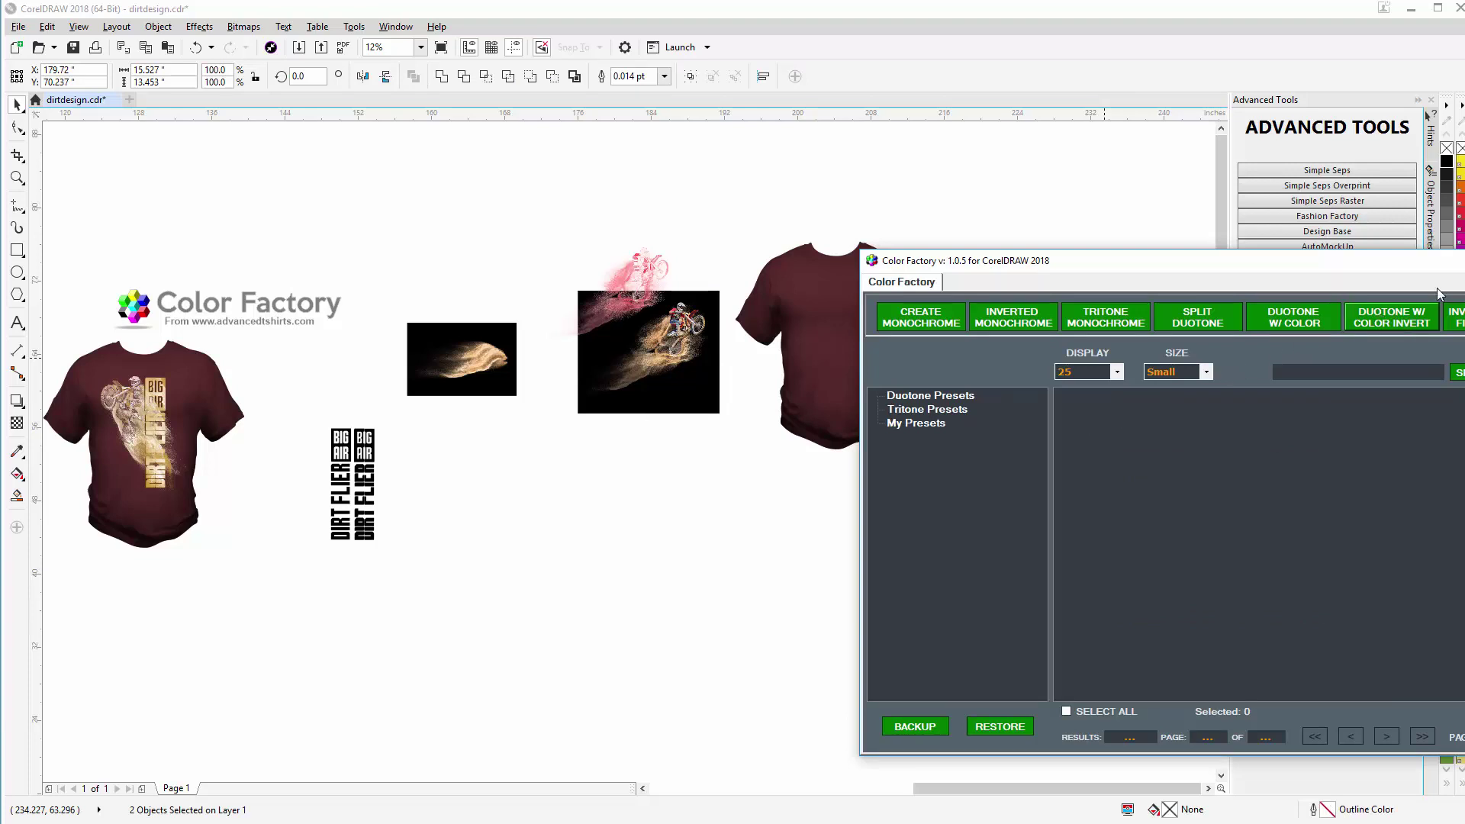
left_click(1461, 261)
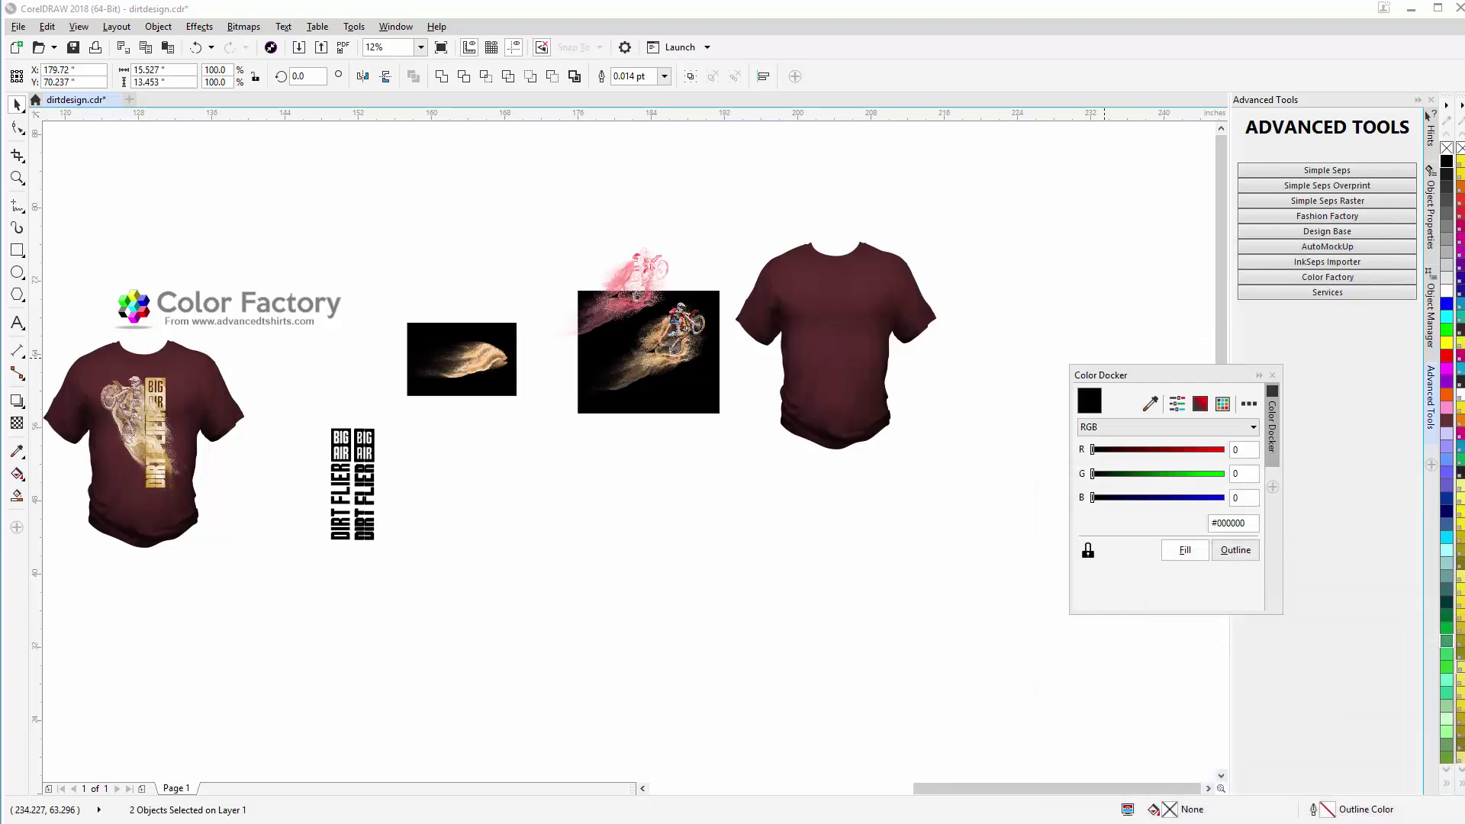
Step: Move both duotone layers onto the blank maroon shirt and scale them down to about 12.5 by 10.8 inches on the chest
left_click_drag(716, 201, 523, 404)
left_click_drag(650, 297, 858, 306)
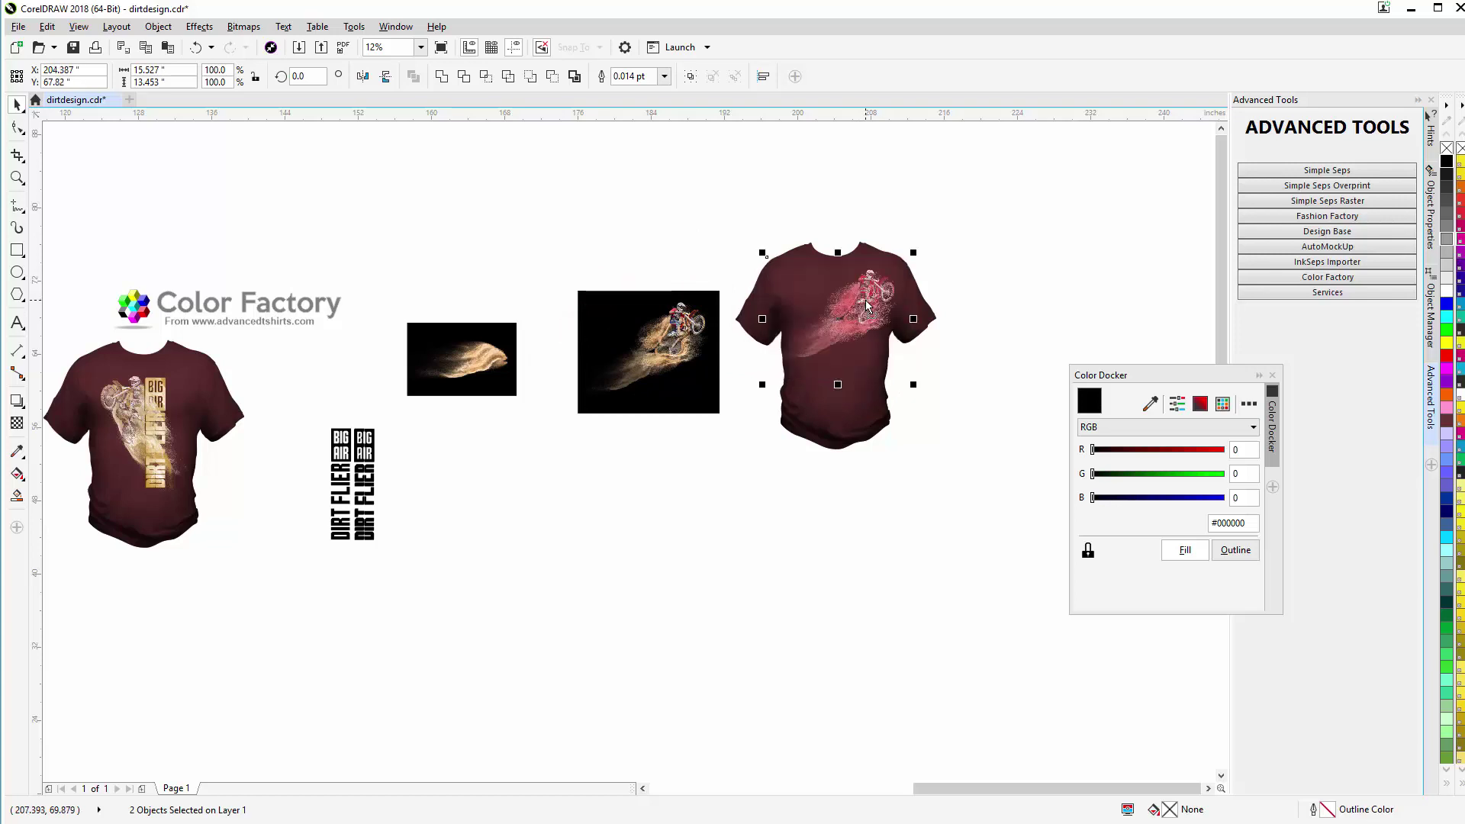
scroll(857, 306, "up", 1)
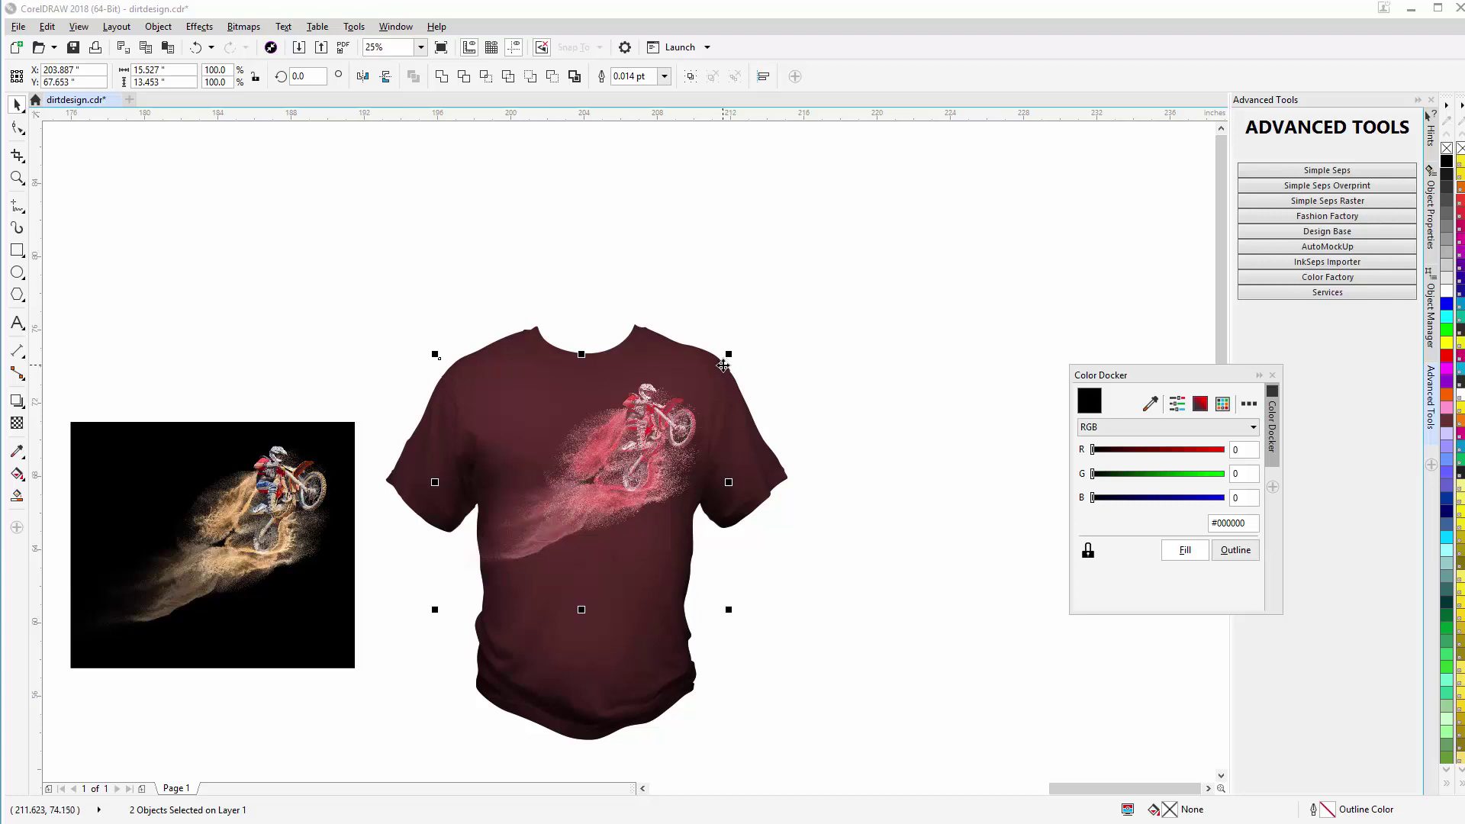
left_click_drag(733, 351, 665, 410)
left_click_drag(613, 457, 633, 442)
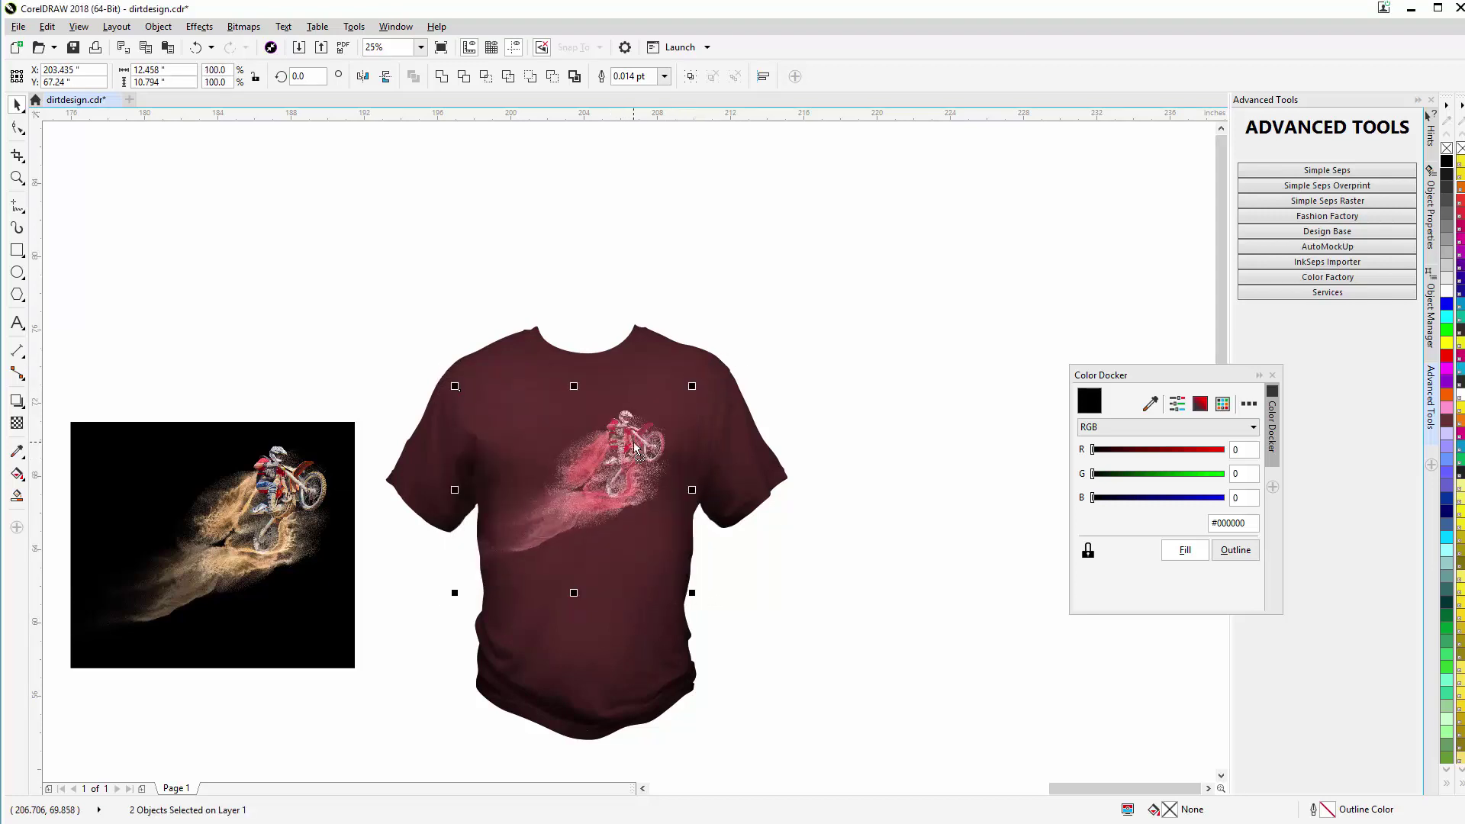
Step: Mirror the duotone rider horizontally, rotate it about 27 degrees clockwise, and enlarge it to about 18 by 17.2 inches on the shirt
left_click(362, 77)
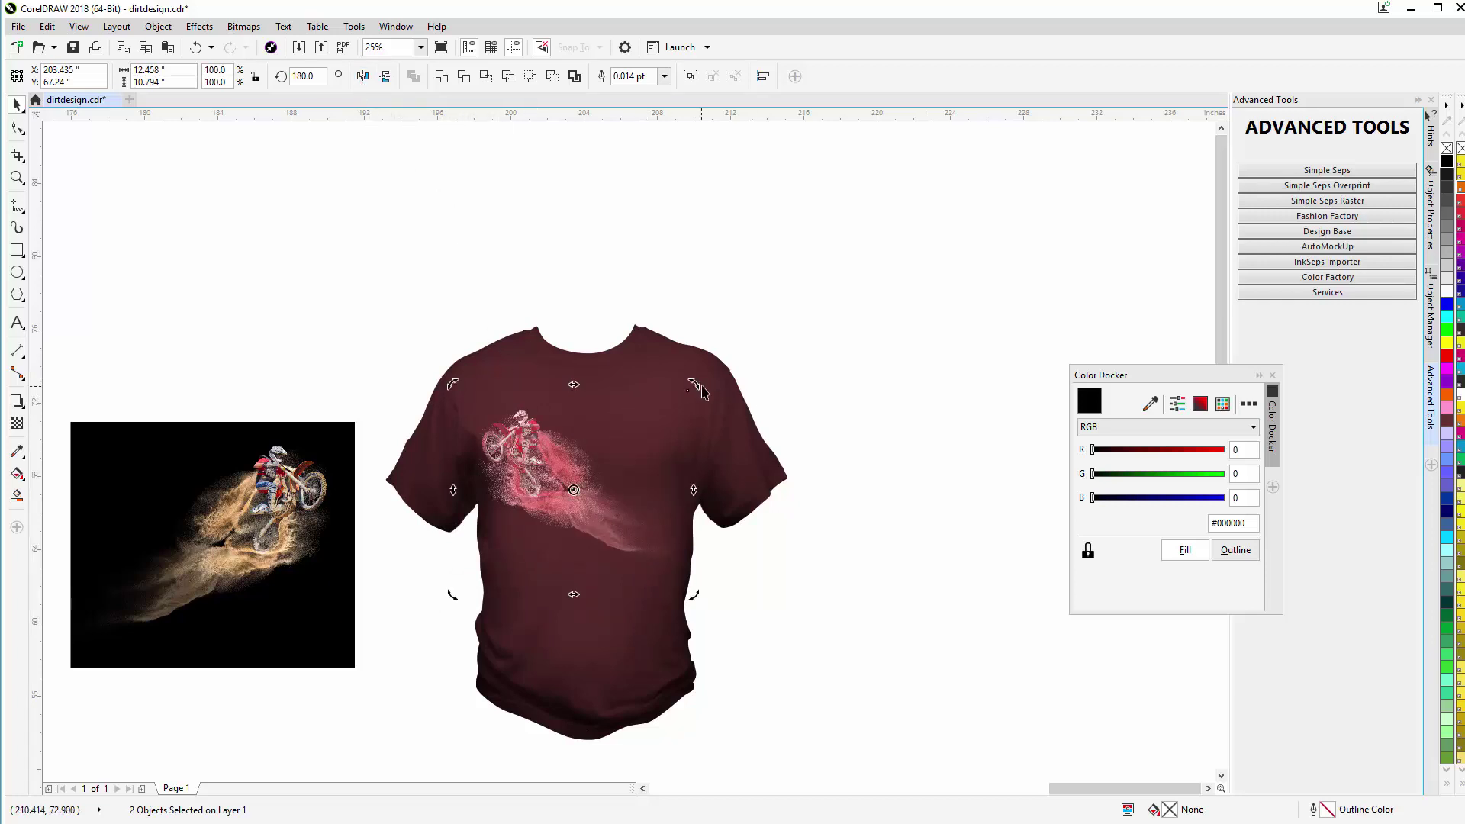
left_click_drag(693, 384, 691, 461)
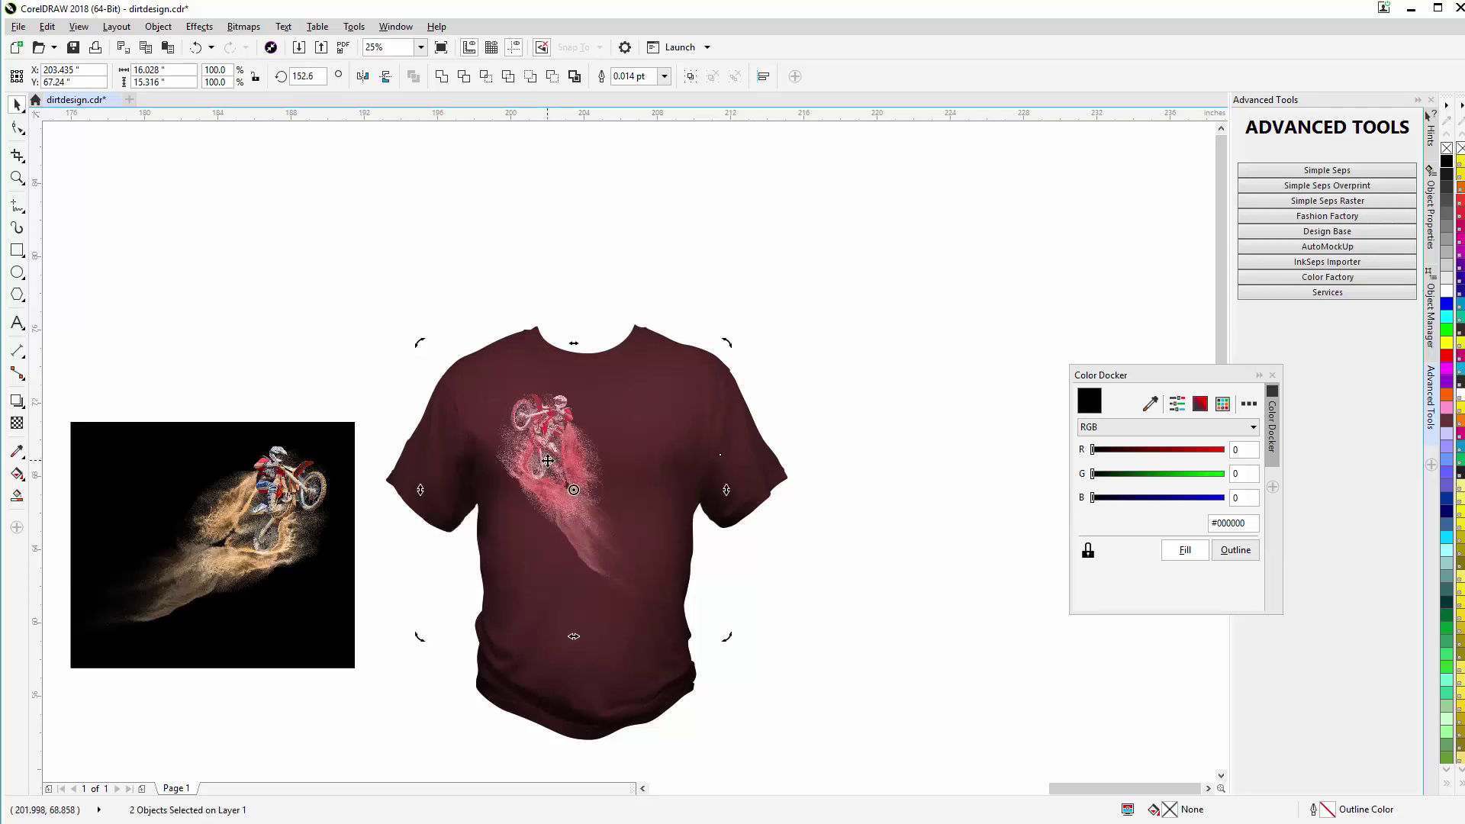
left_click_drag(547, 461, 563, 488)
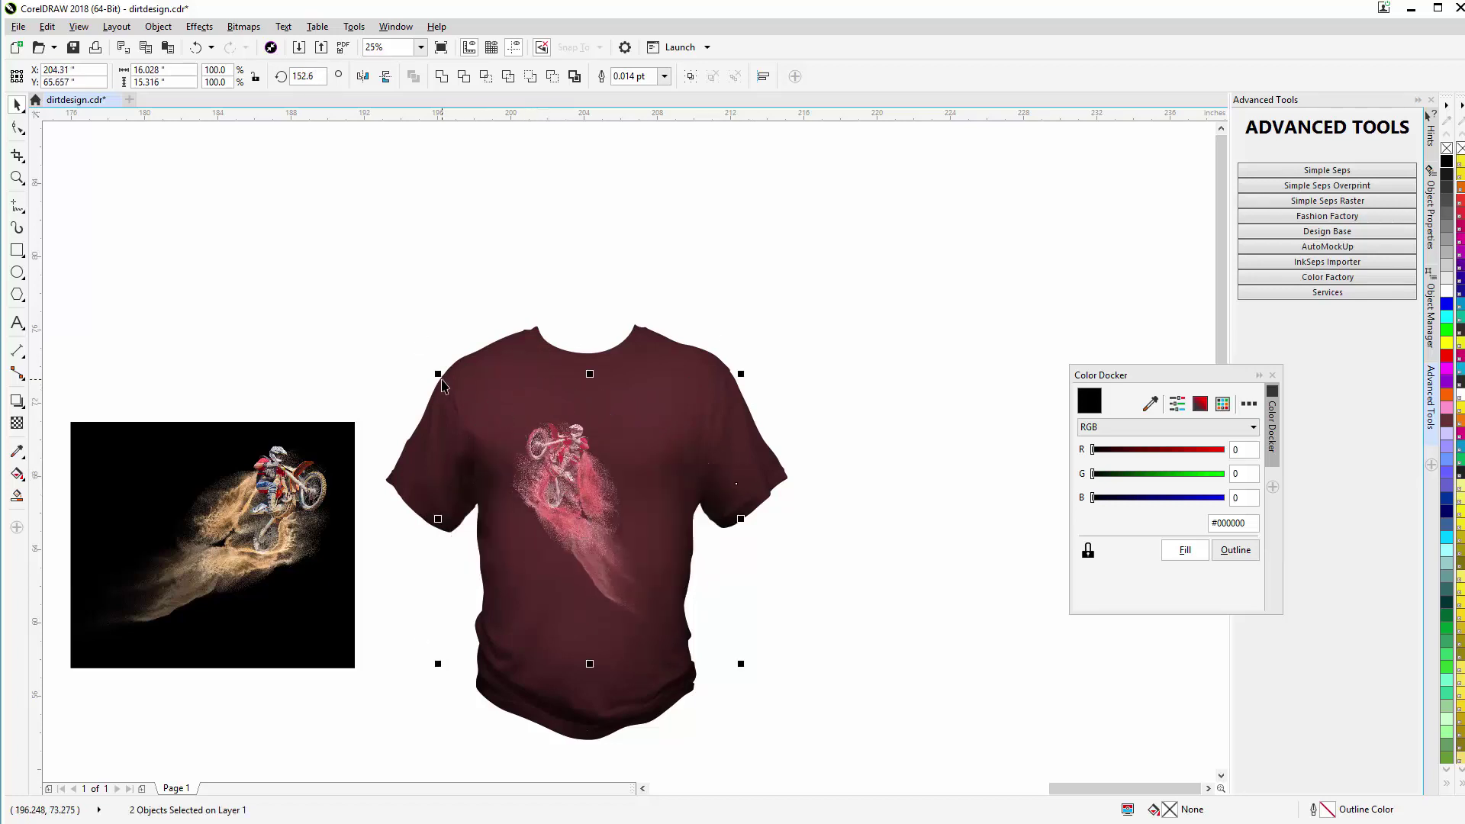
left_click_drag(437, 375, 399, 311)
left_click_drag(555, 454, 571, 461)
left_click(826, 368)
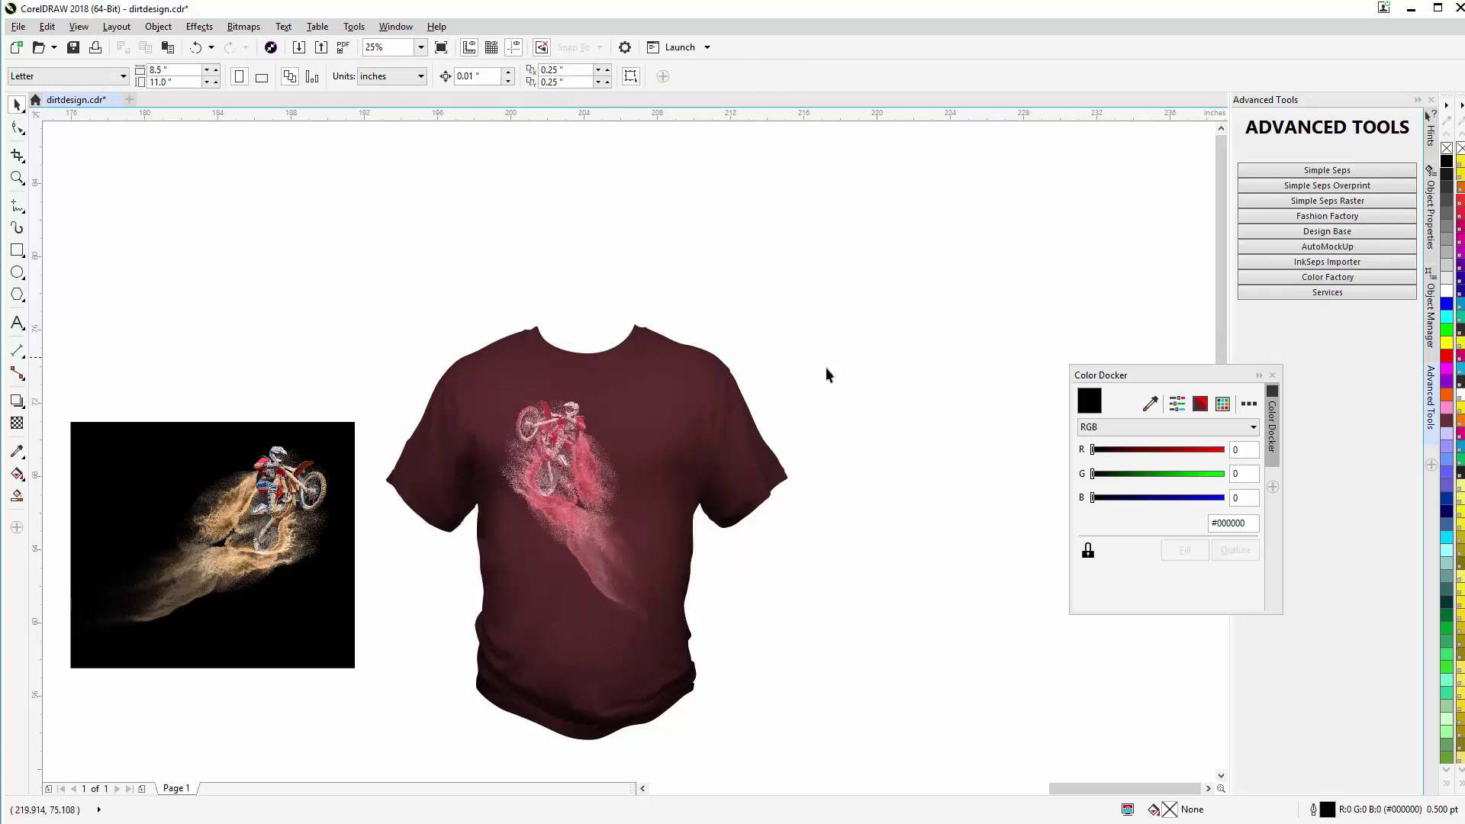
Step: Separate the red foreground layer from the duotone by moving it to the blank area up and right of the shirt
left_click(586, 511)
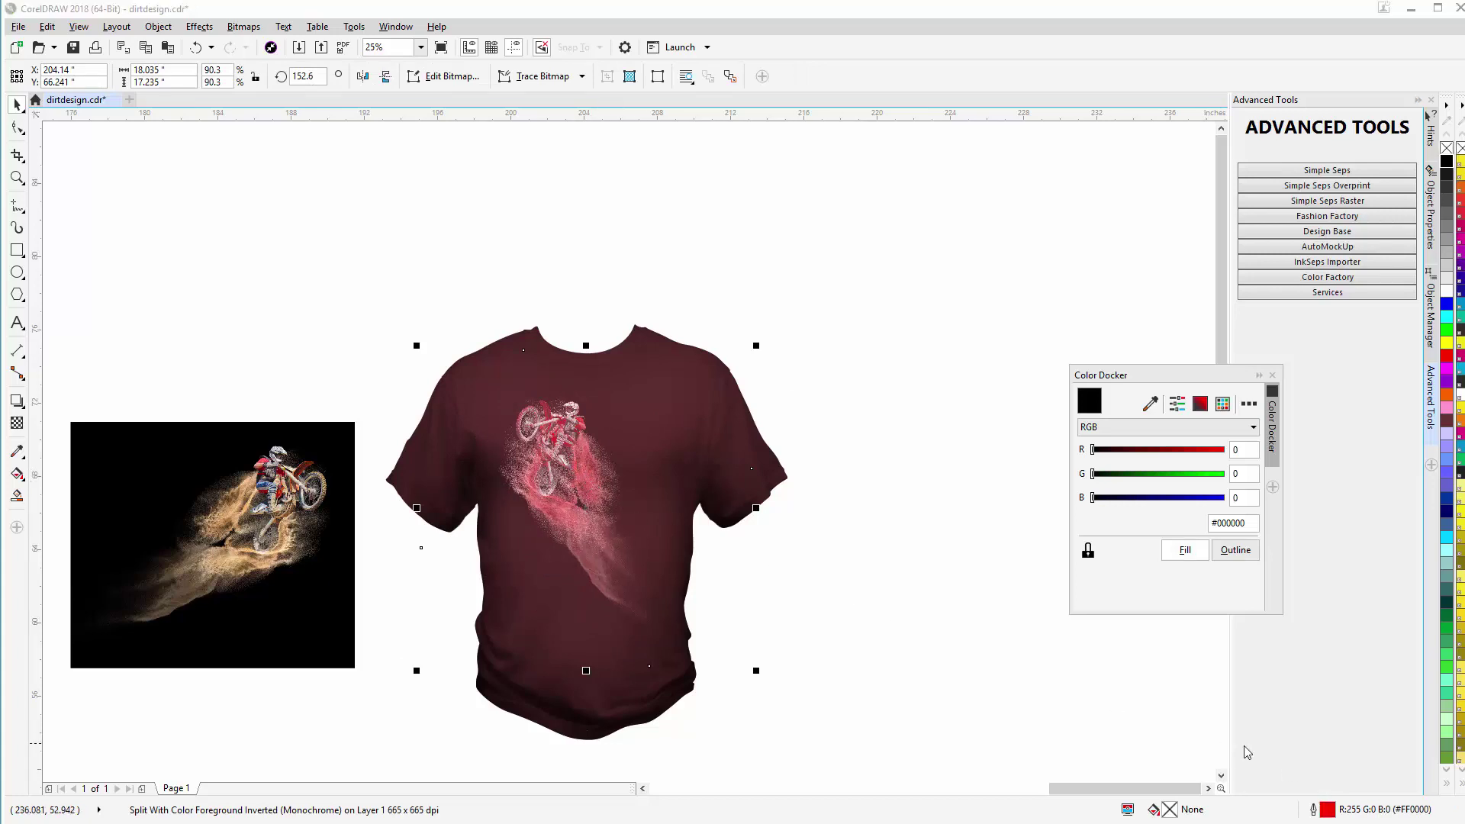
left_click(951, 584)
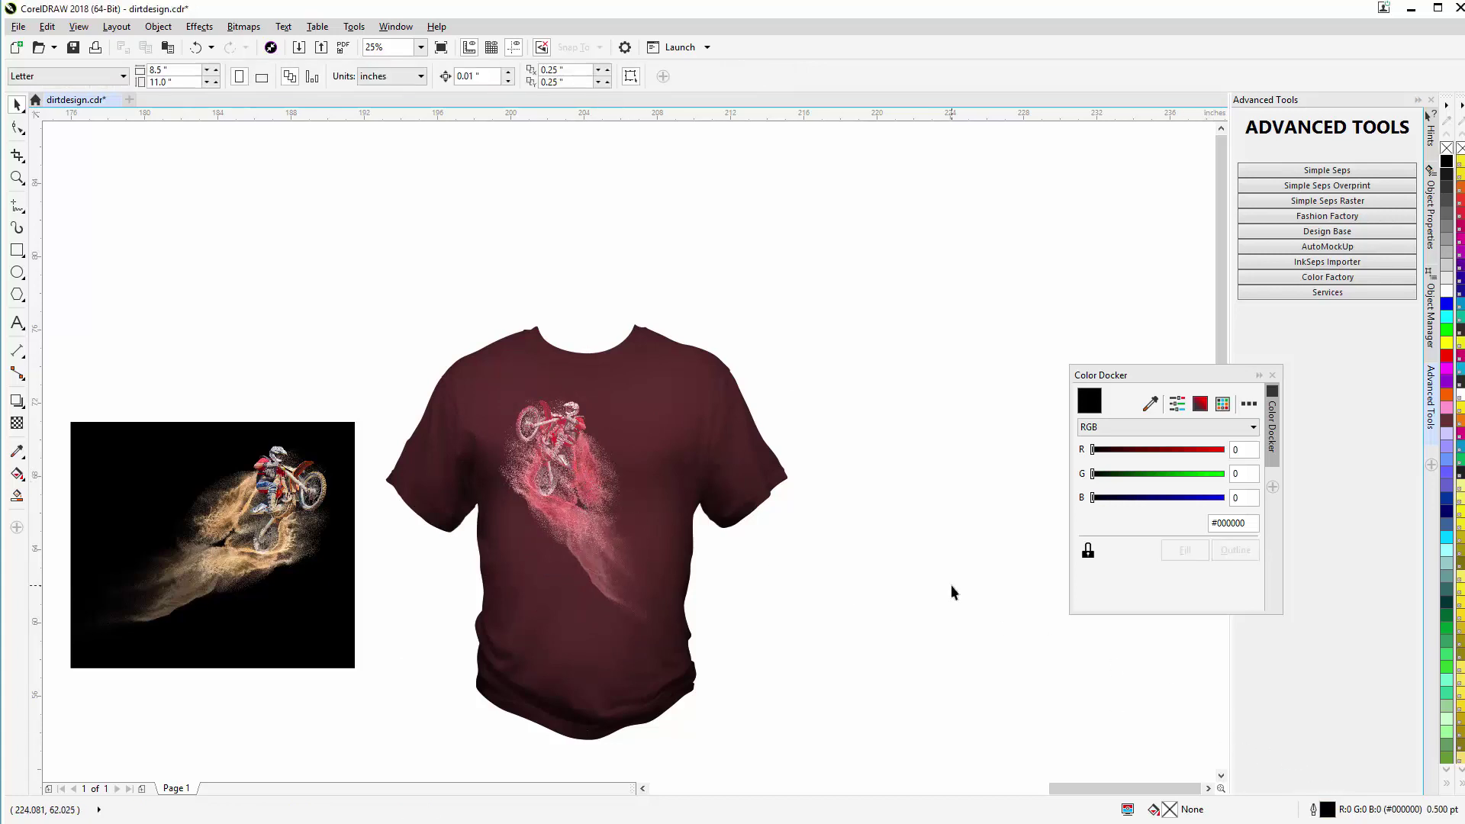
left_click(582, 494)
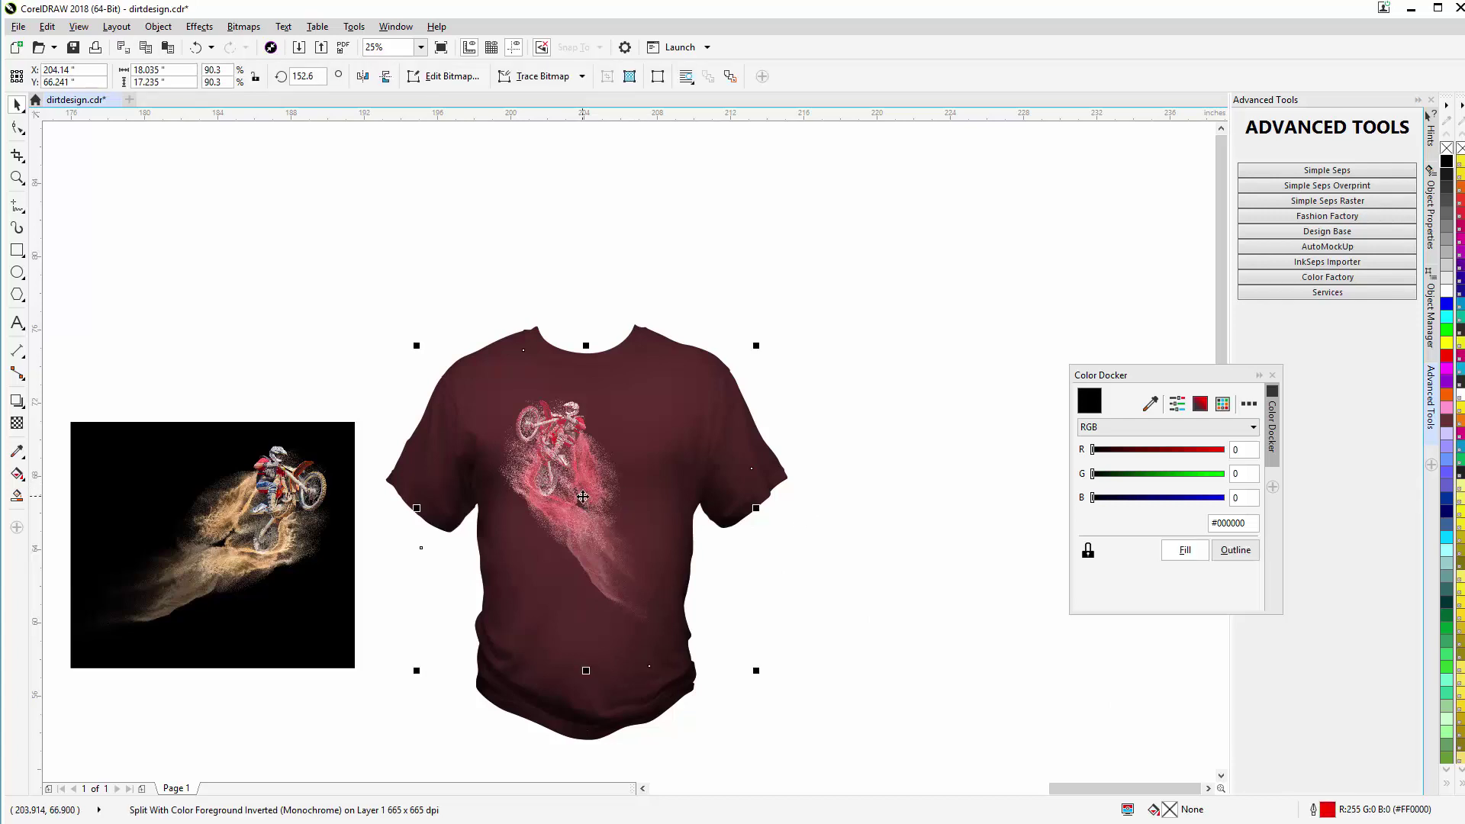
left_click_drag(585, 497, 972, 300)
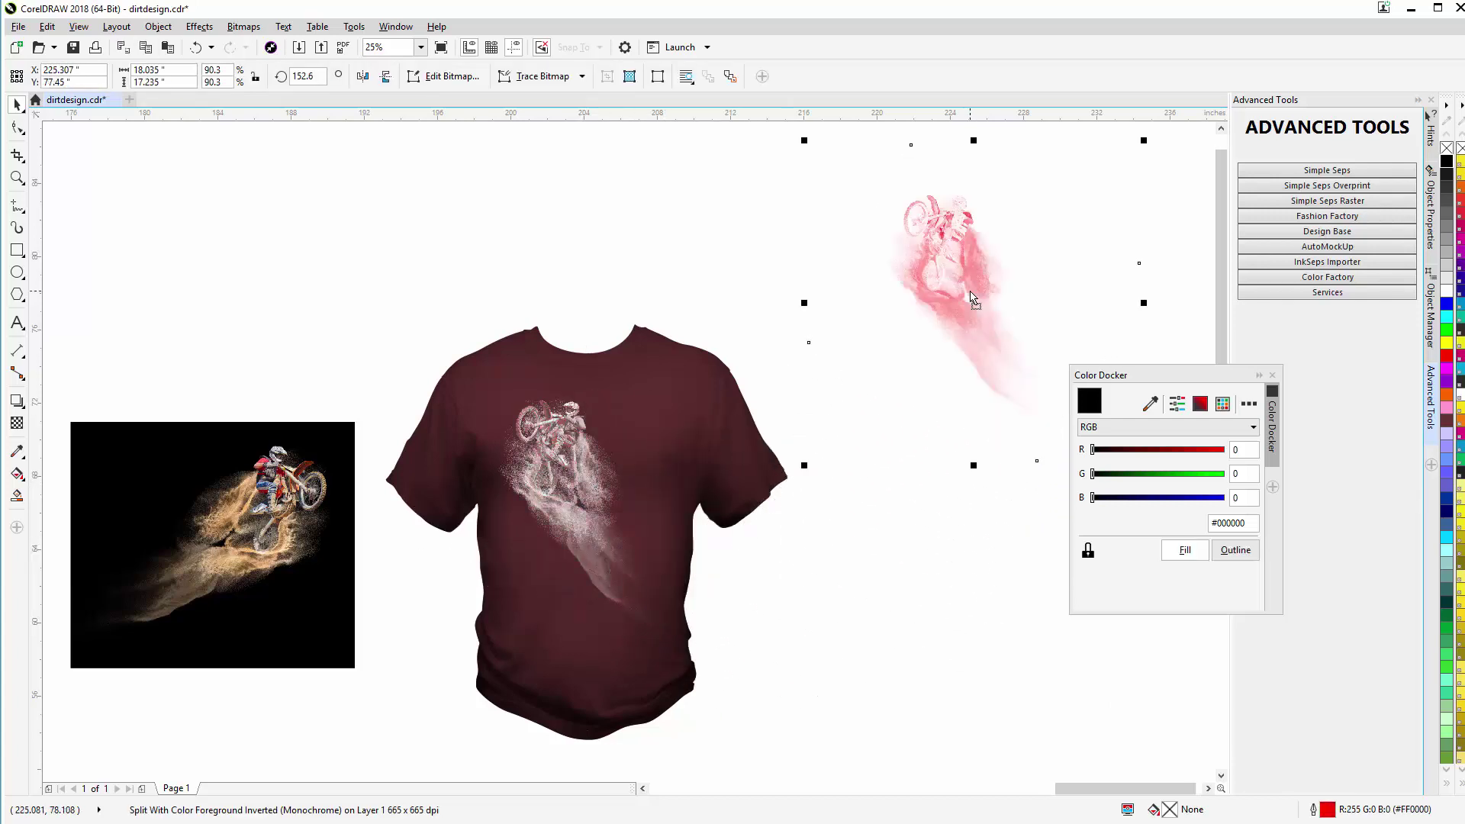
Step: Recolor the duotone's white background layer to golden yellow #F0CE24 through its outline color, and nudge it slightly up the shirt
left_click(574, 464)
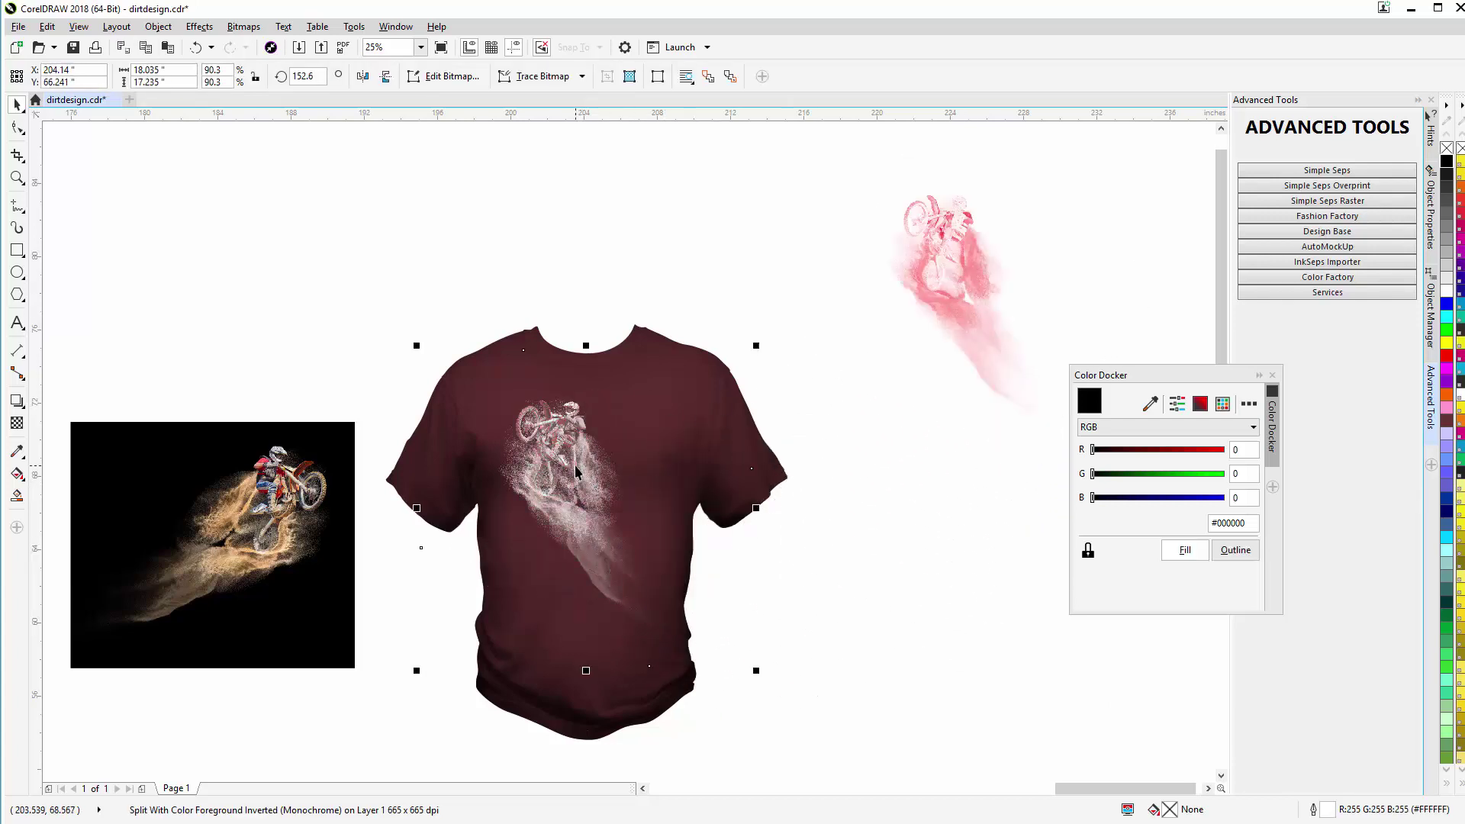
left_click(1235, 549)
left_click(1198, 408)
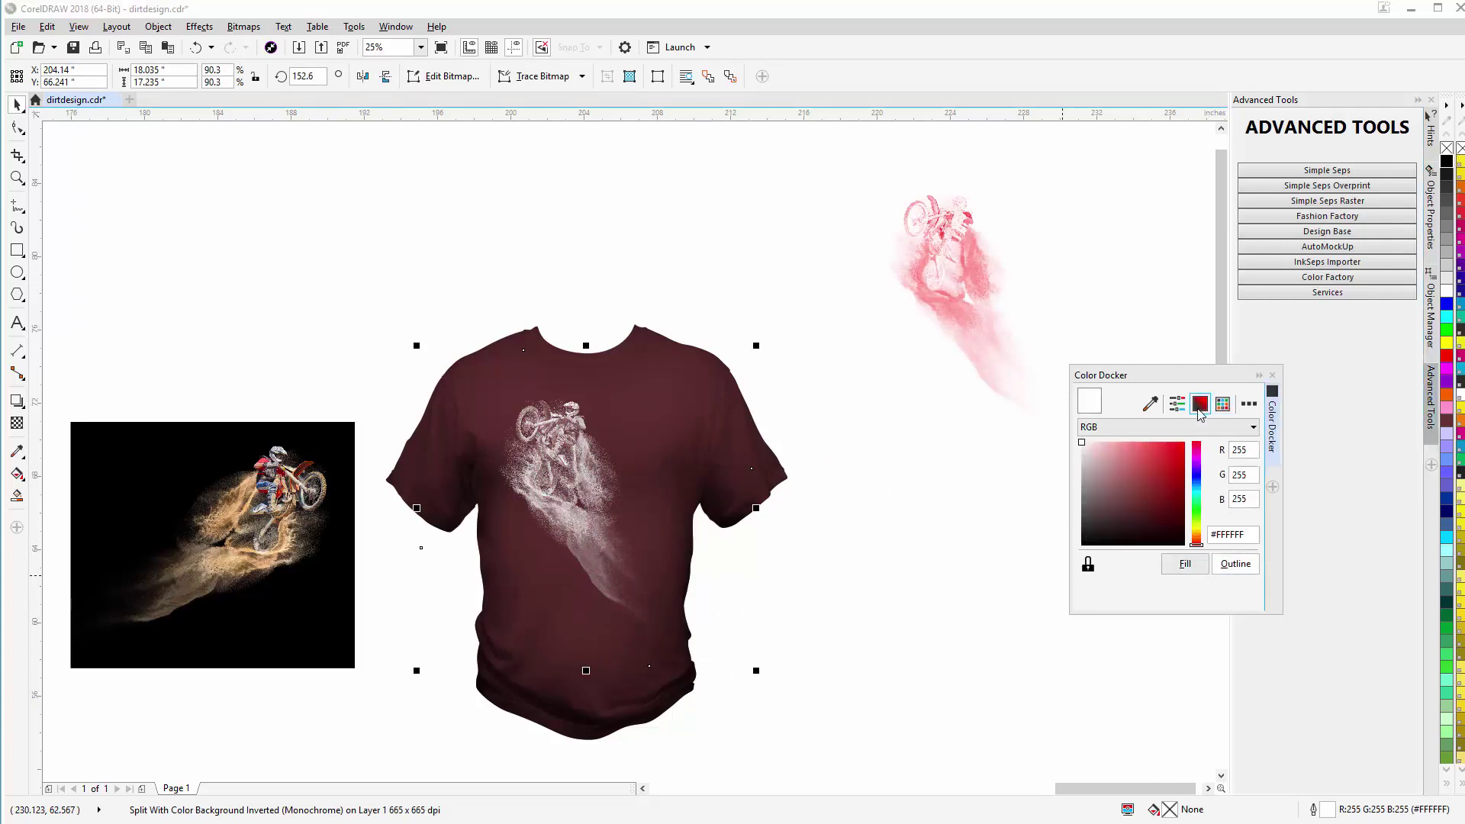
left_click_drag(1197, 546, 1198, 538)
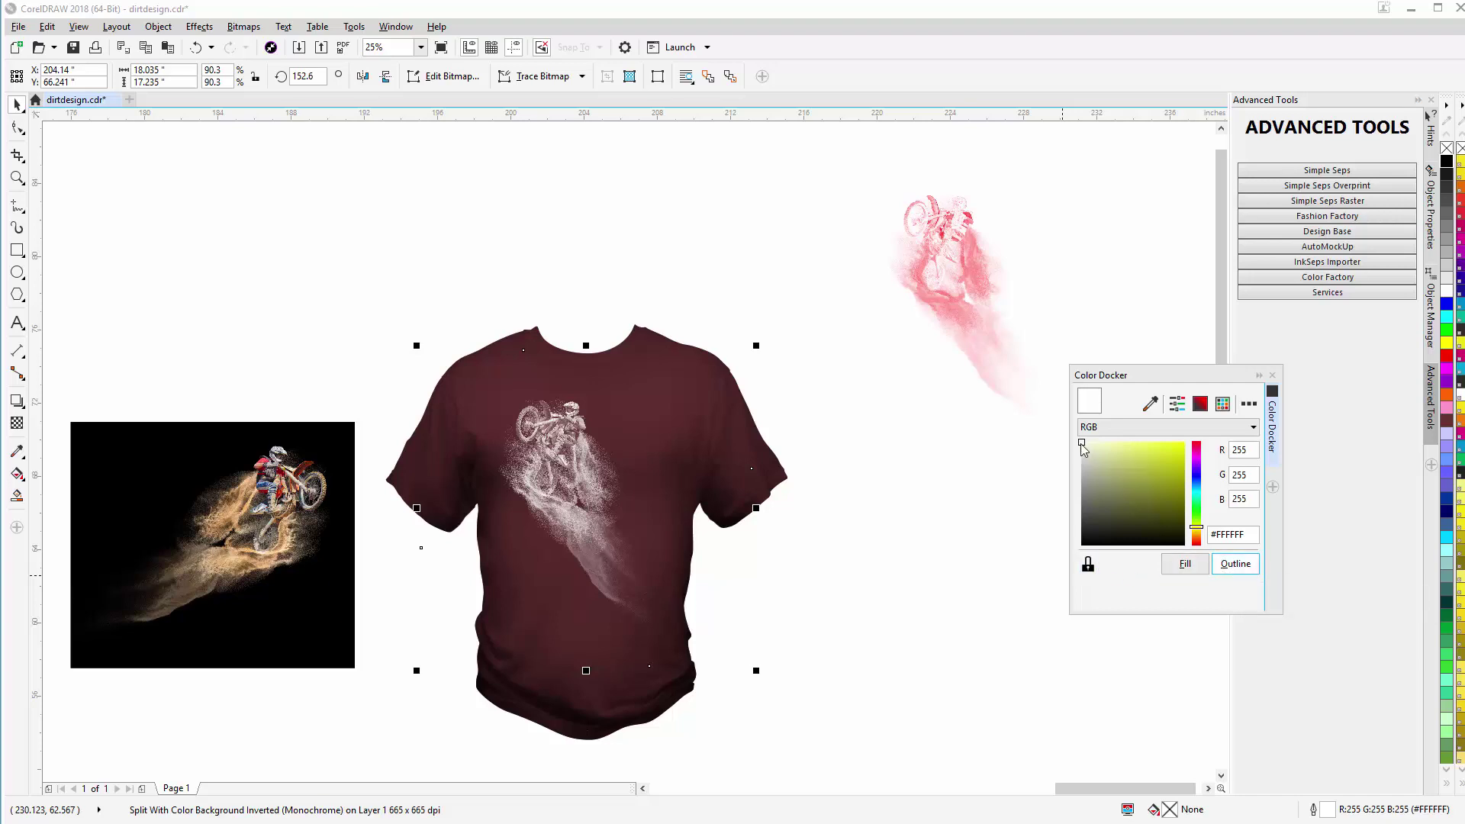
left_click_drag(1083, 443, 1169, 448)
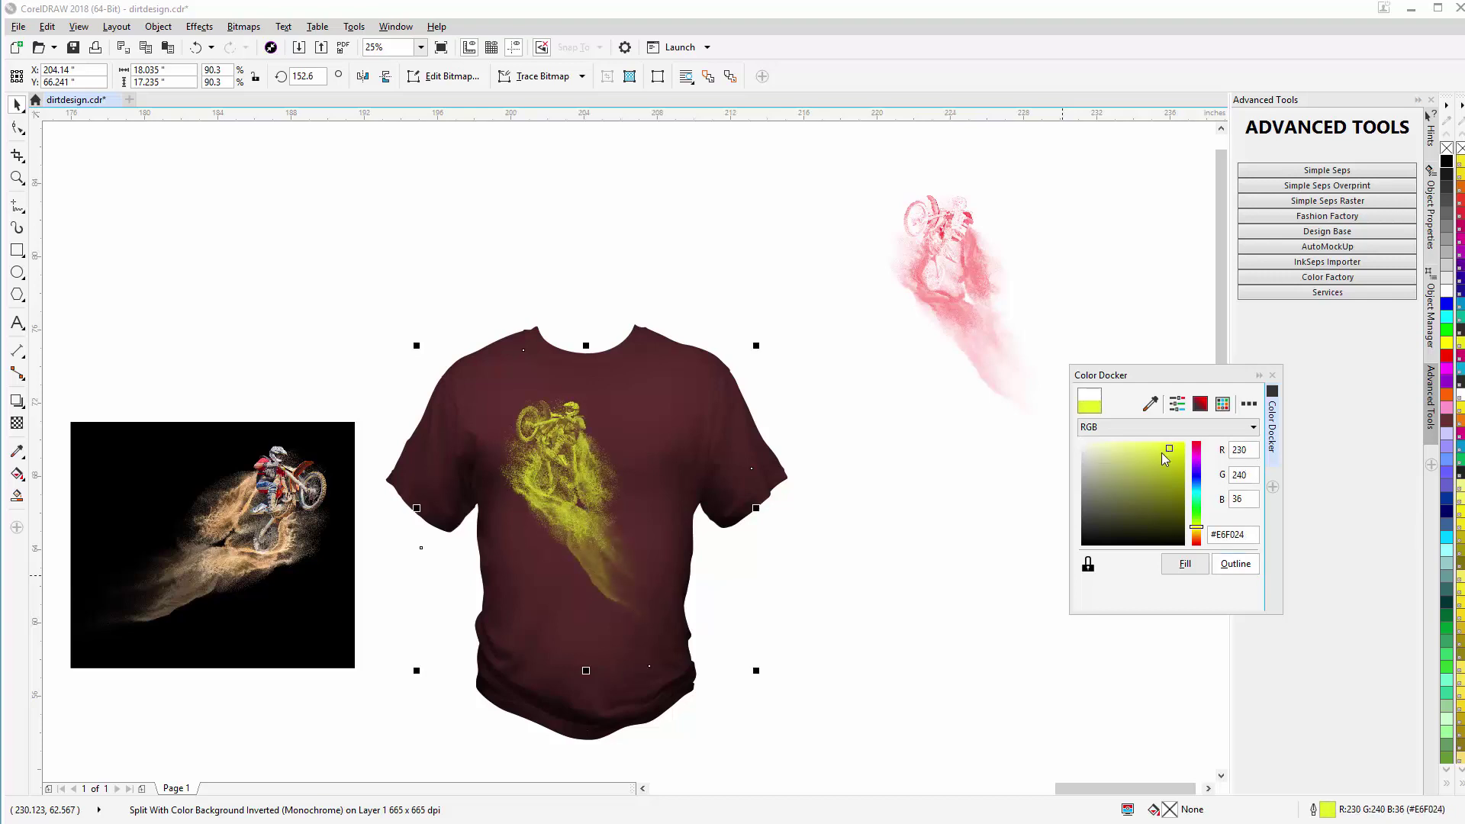
left_click_drag(573, 451, 577, 442)
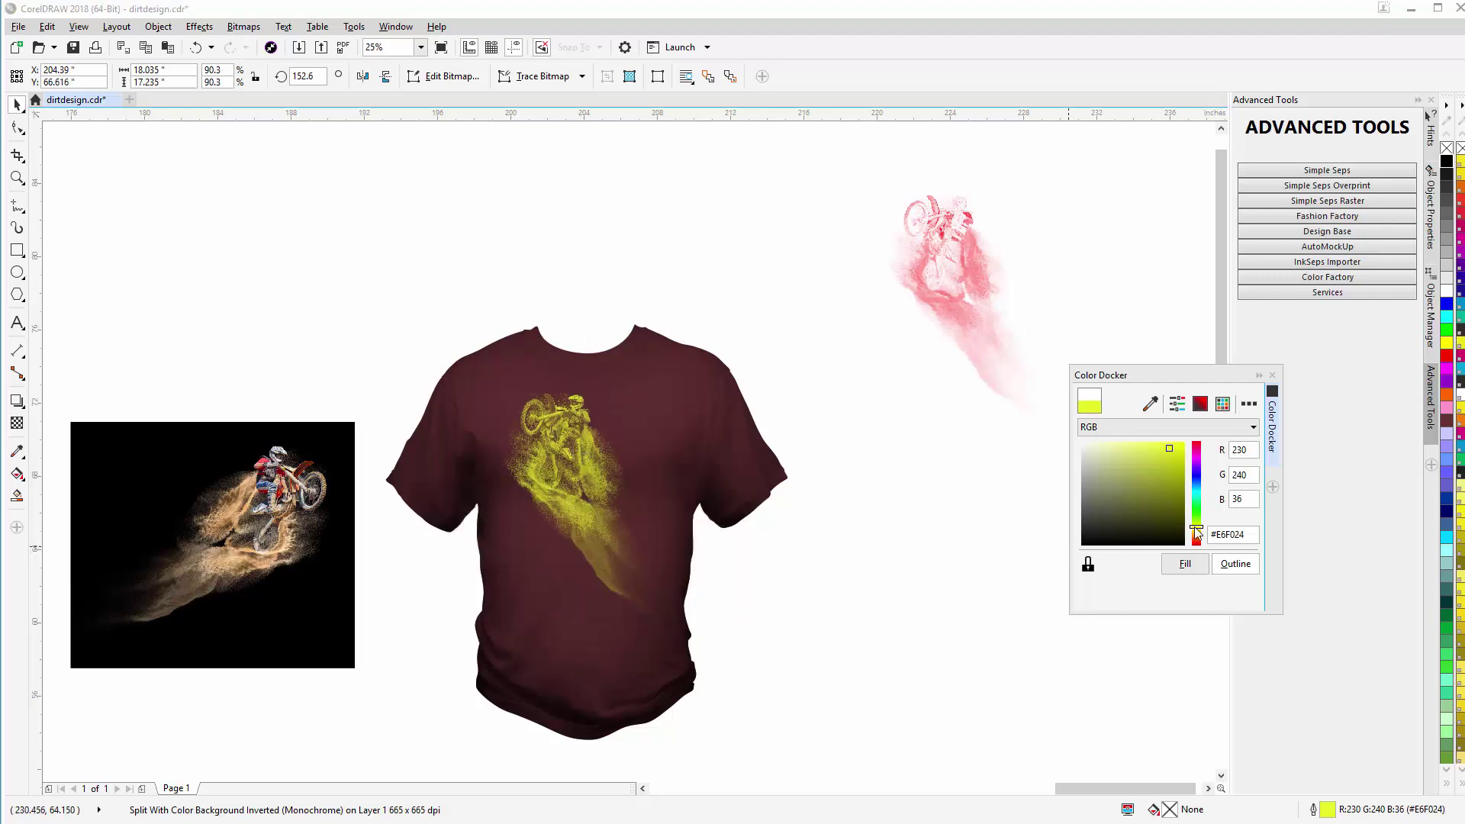
mouse_move(1196, 529)
left_mouse_down()
mouse_move(1198, 510)
mouse_move(1198, 536)
left_mouse_up()
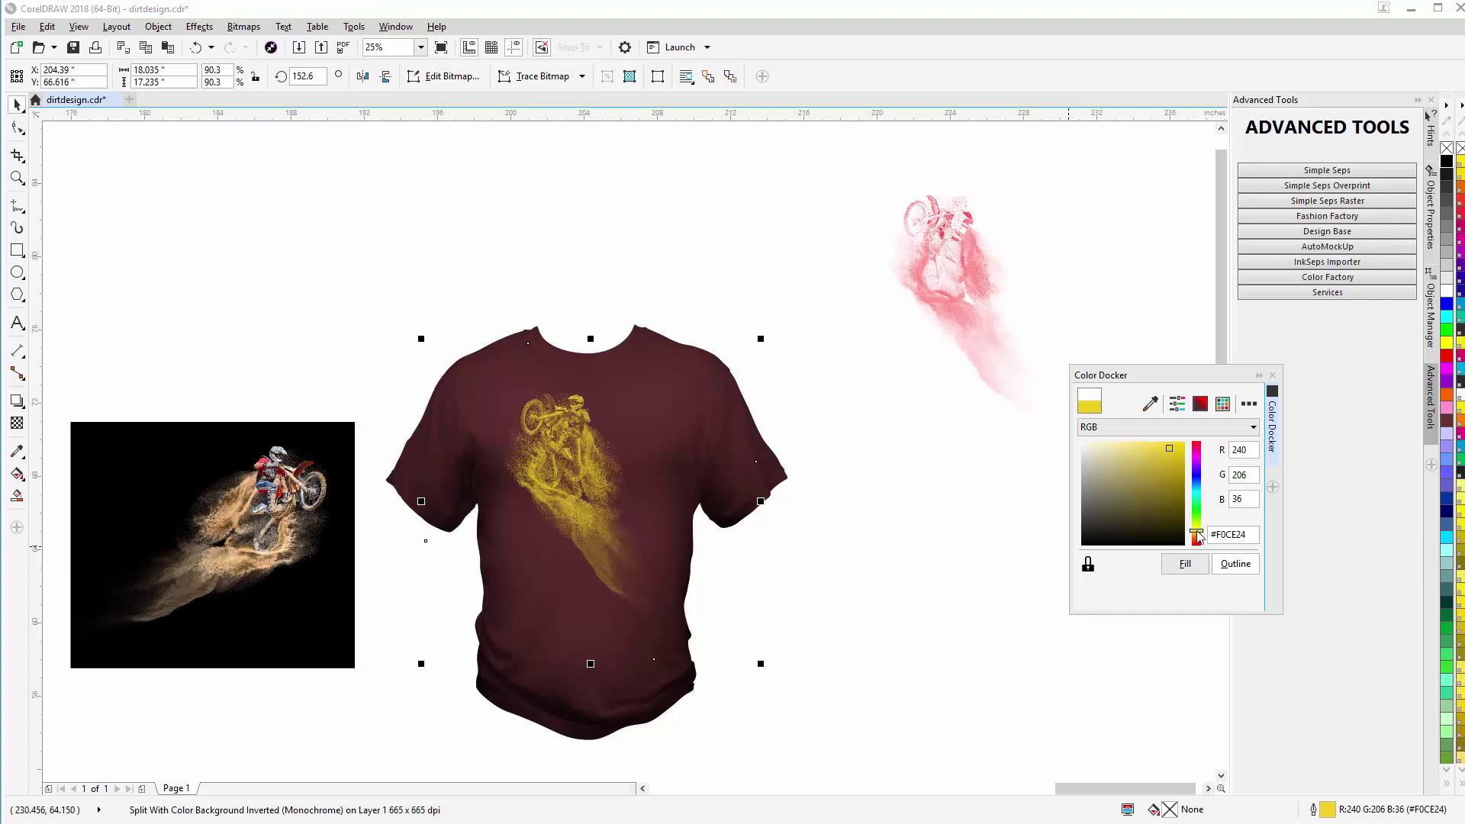
left_click(1000, 593)
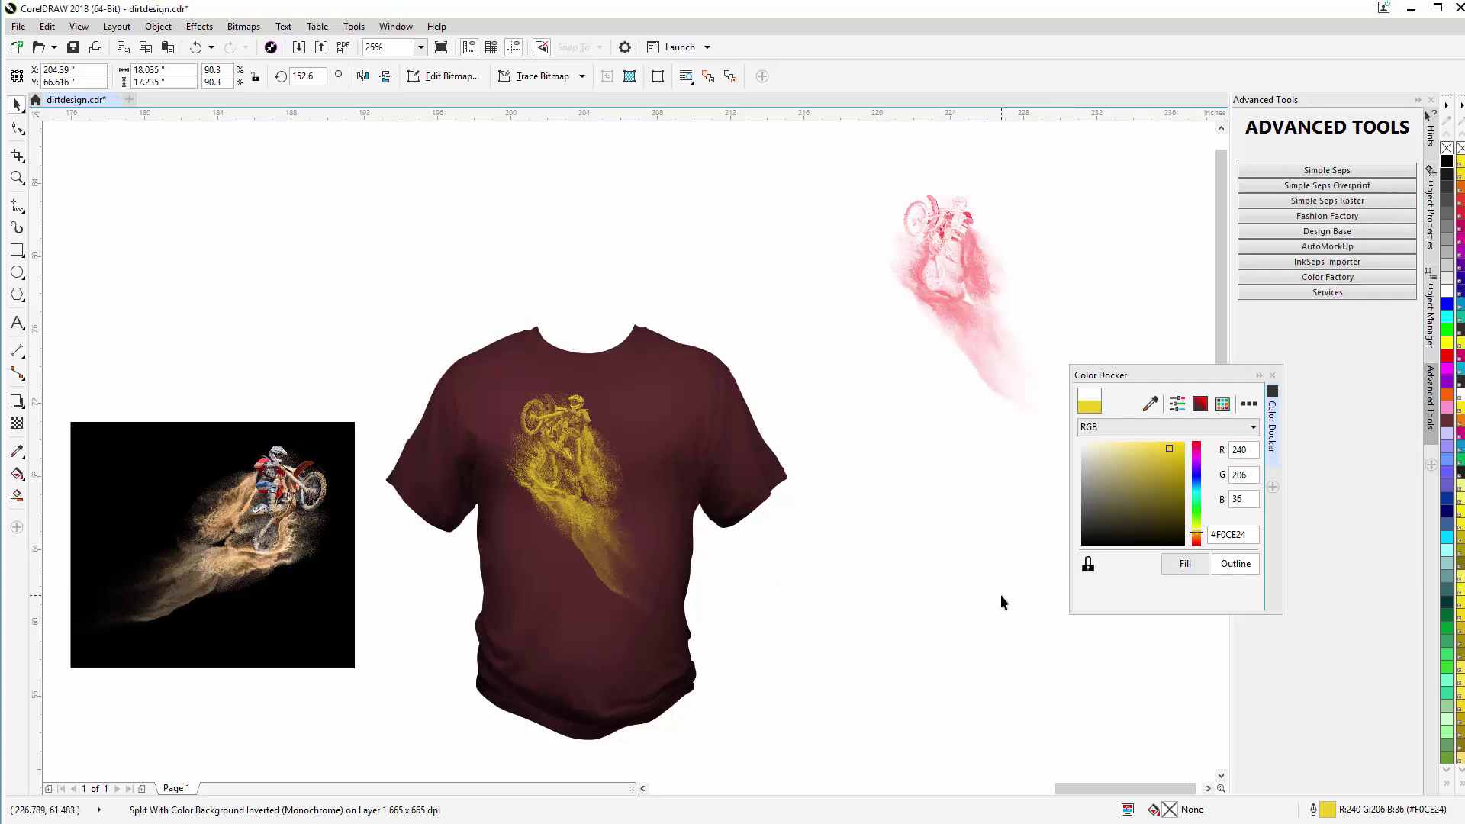
Step: Undo the yellow recoloring, the nudge and the separation of the red layer
key("ctrl+z")
key("ctrl+z")
key("ctrl+z")
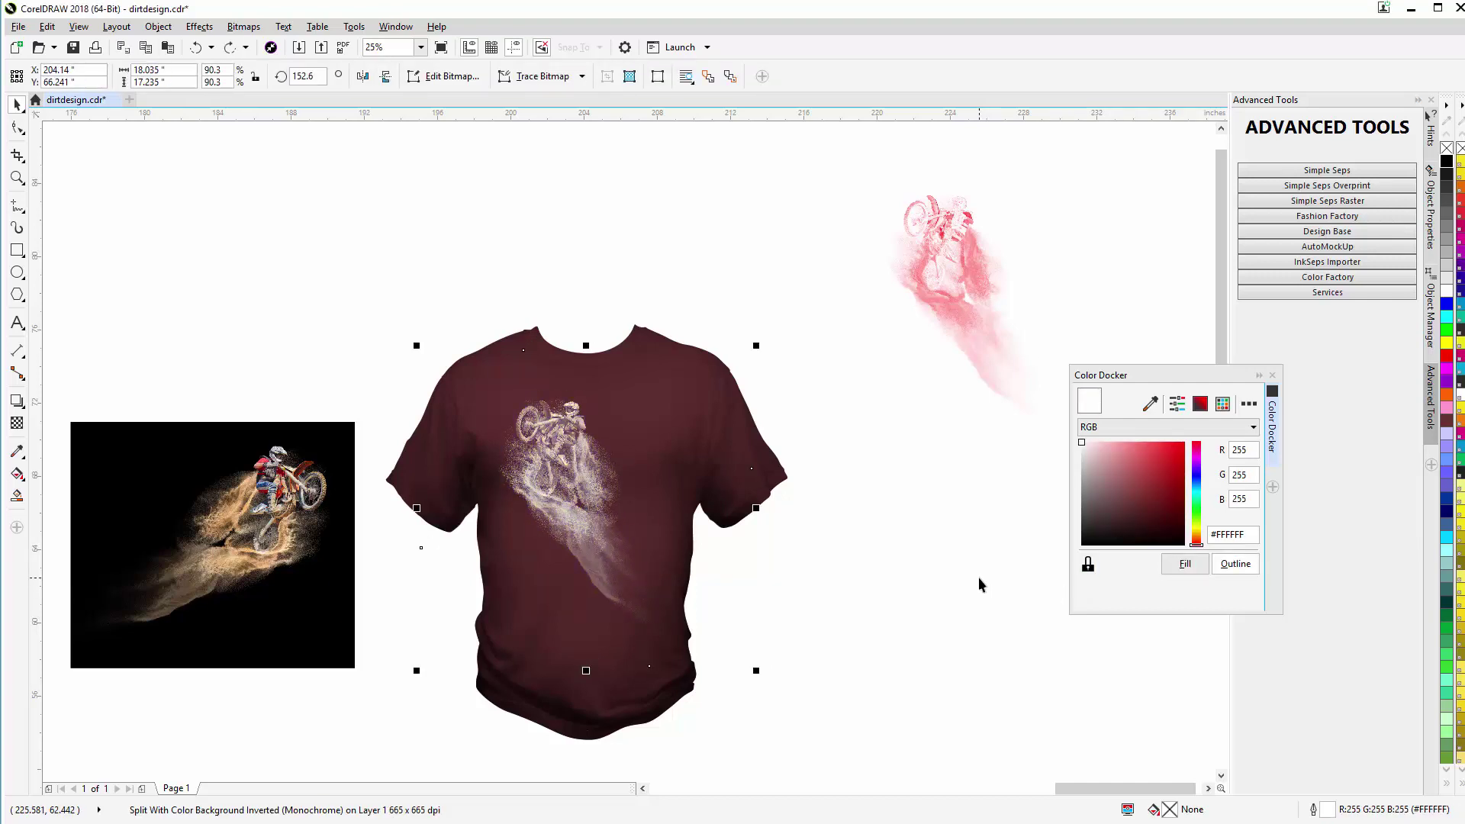
key("ctrl+z")
left_click(978, 603)
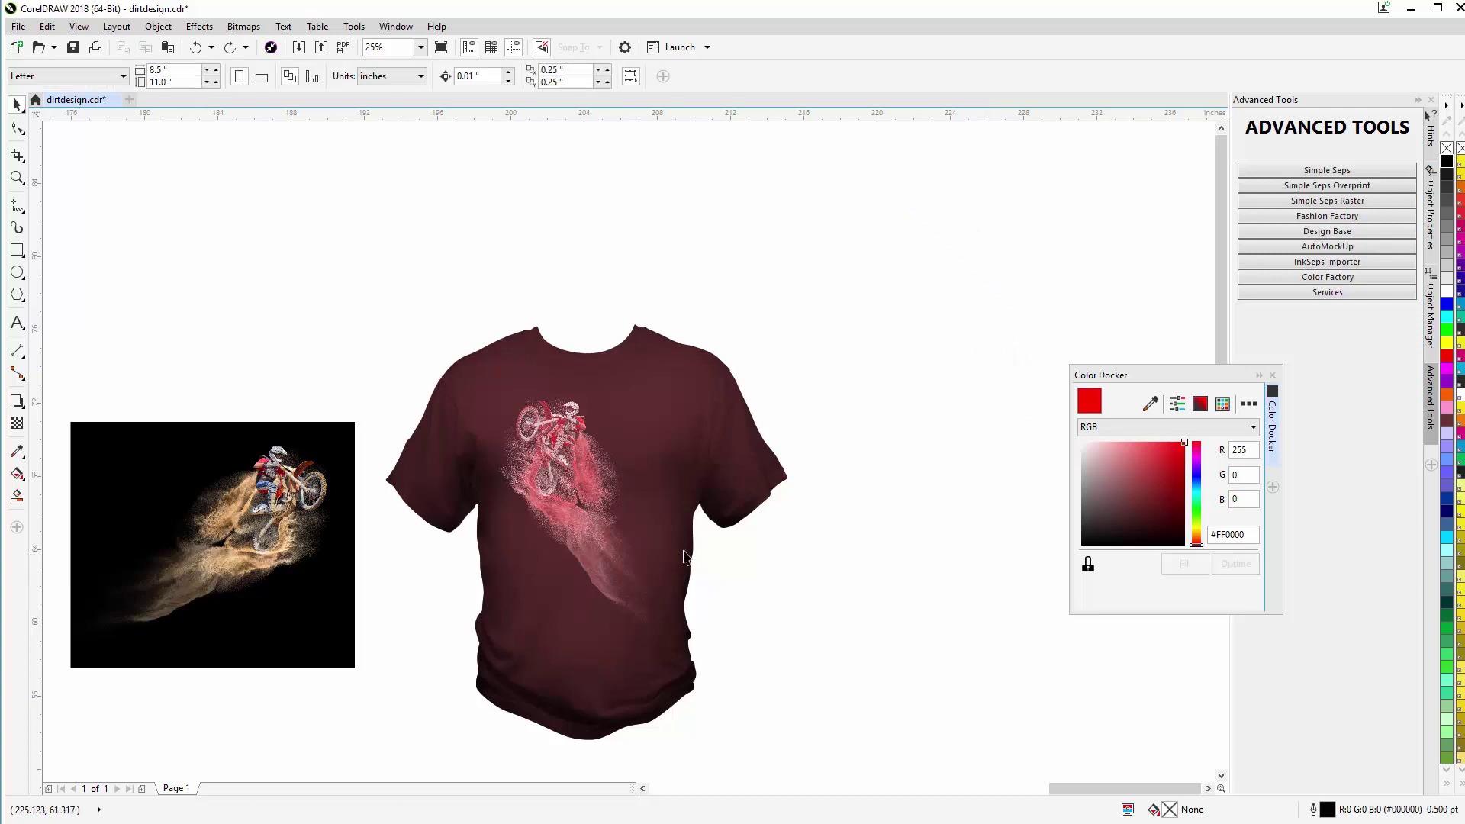
Step: Recolor the red foreground layer of the shirt duotone to sand tan #CC9933 and check the dust up close
left_click(573, 524)
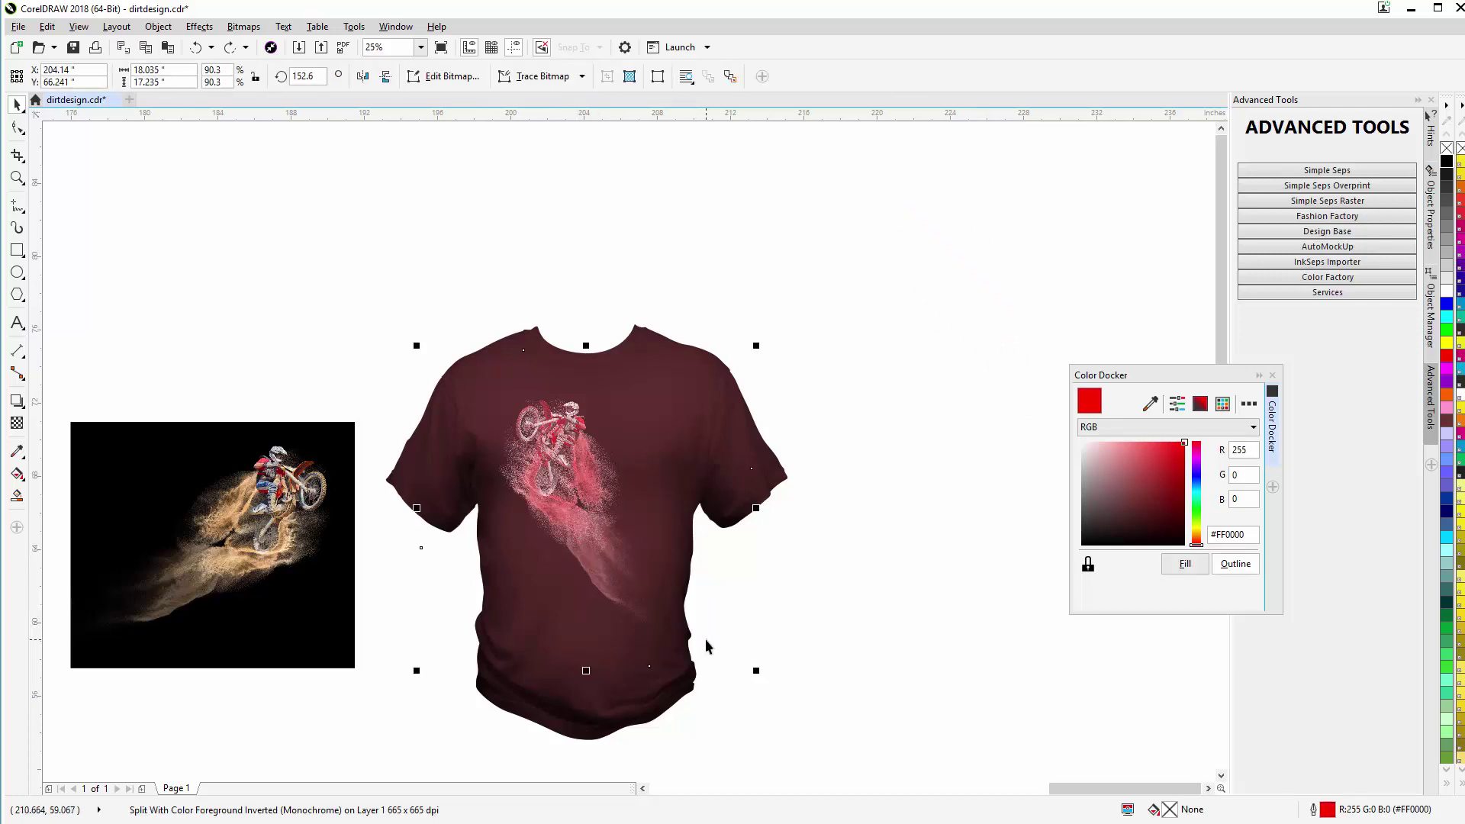
scroll(1441, 603, "down", 8)
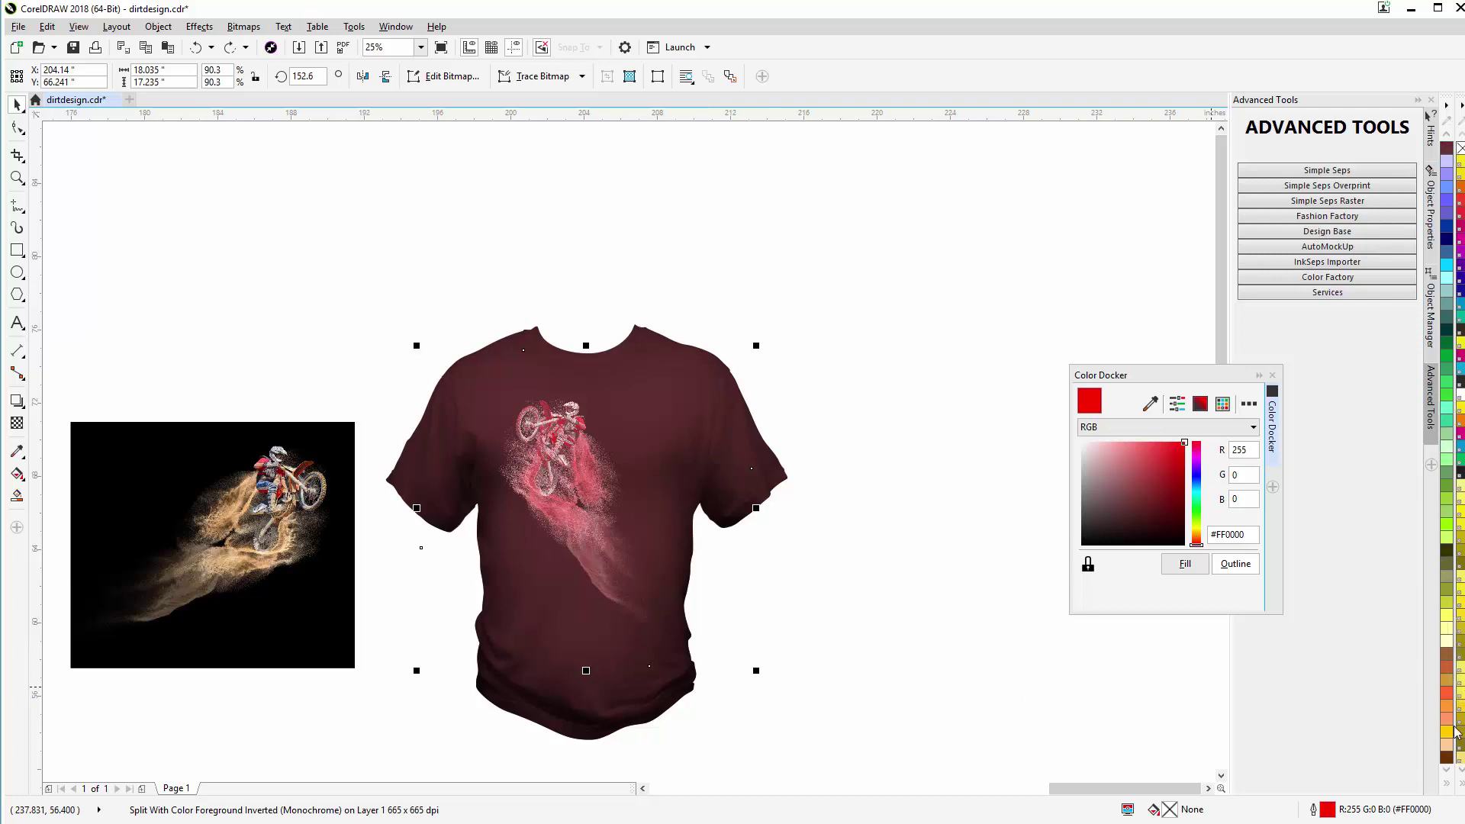
left_click(1446, 685)
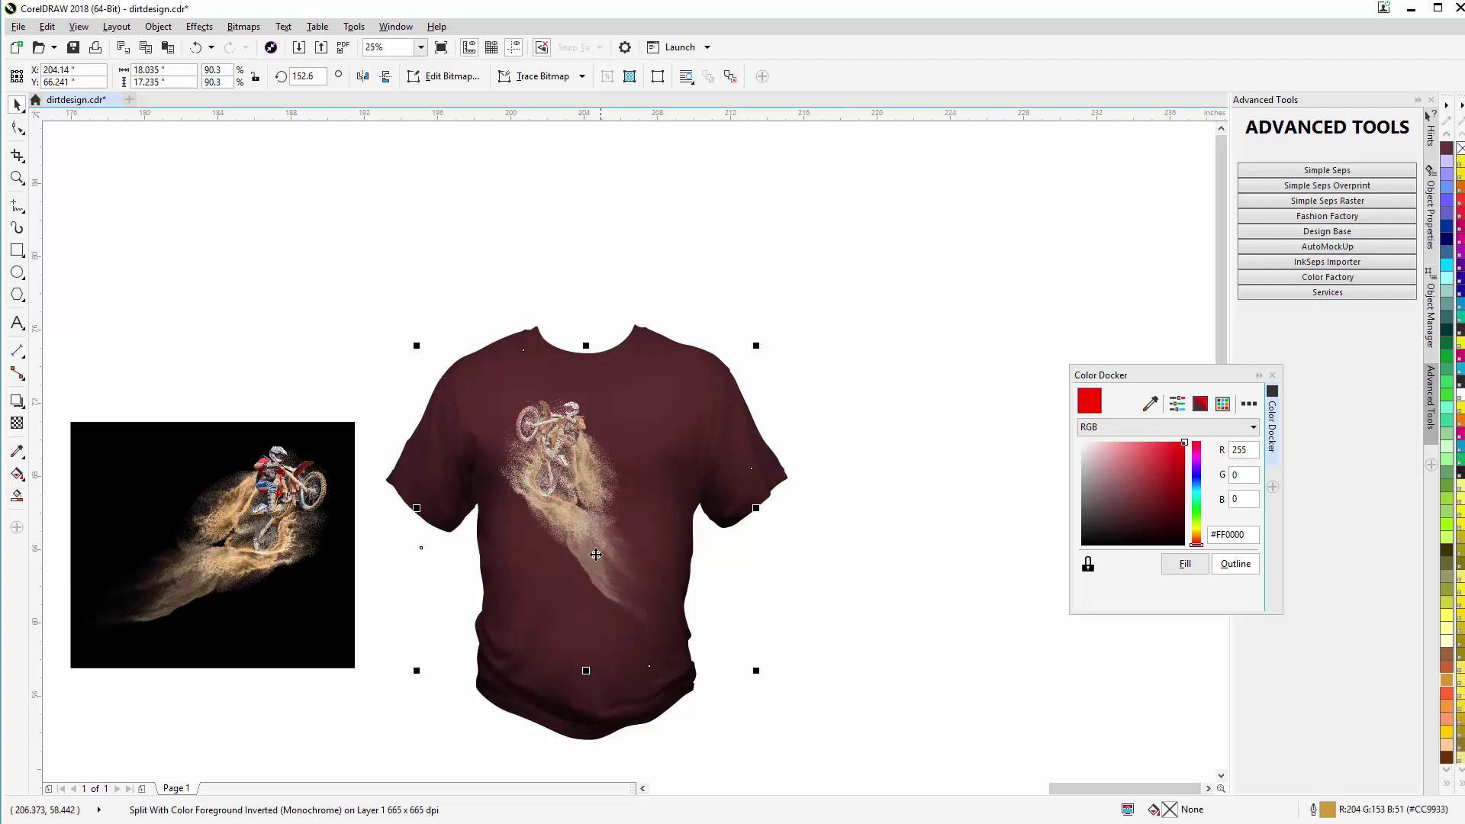
scroll(579, 476, "up", 1)
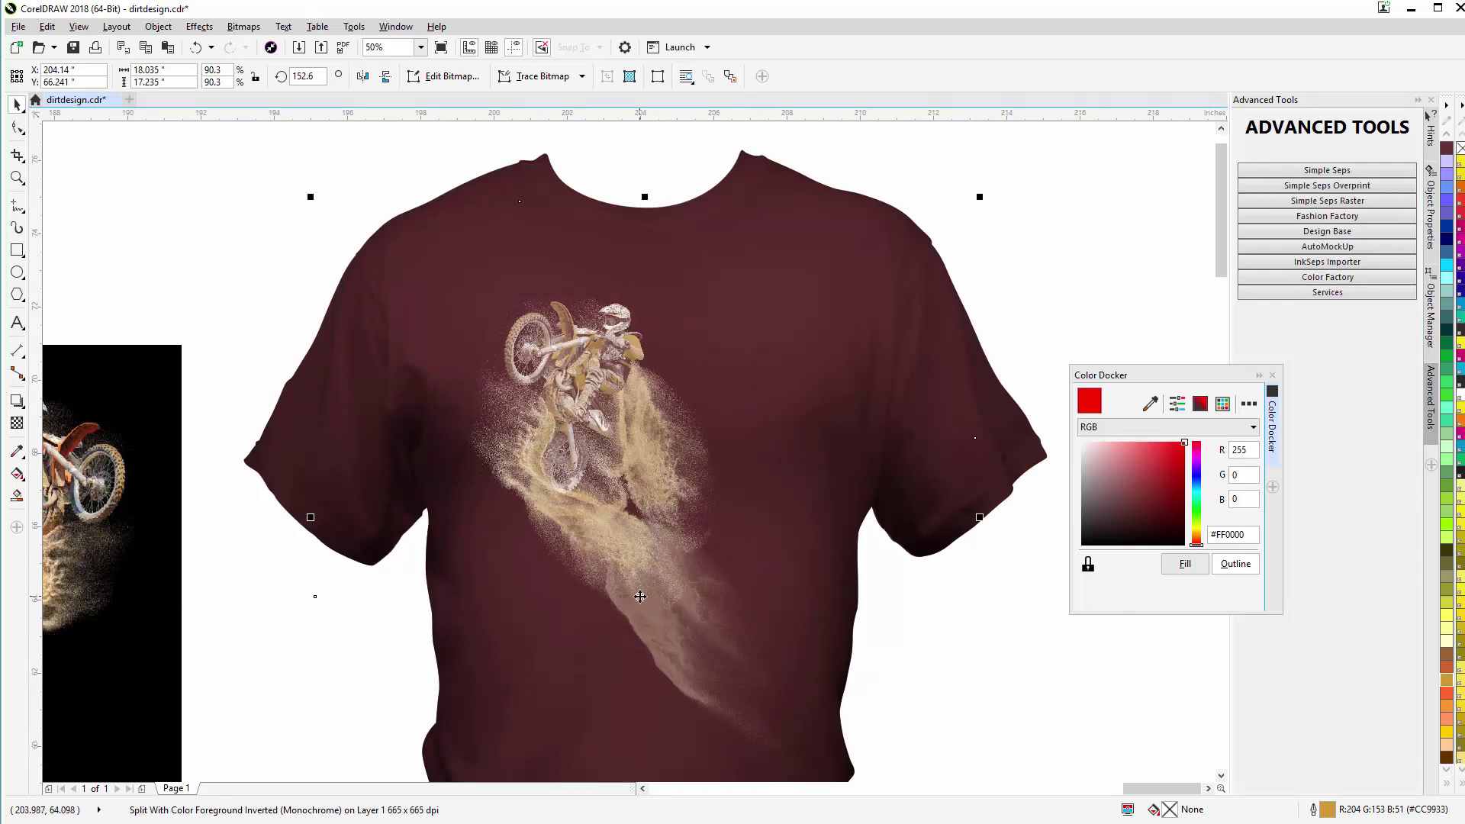
scroll(640, 596, "down", 1)
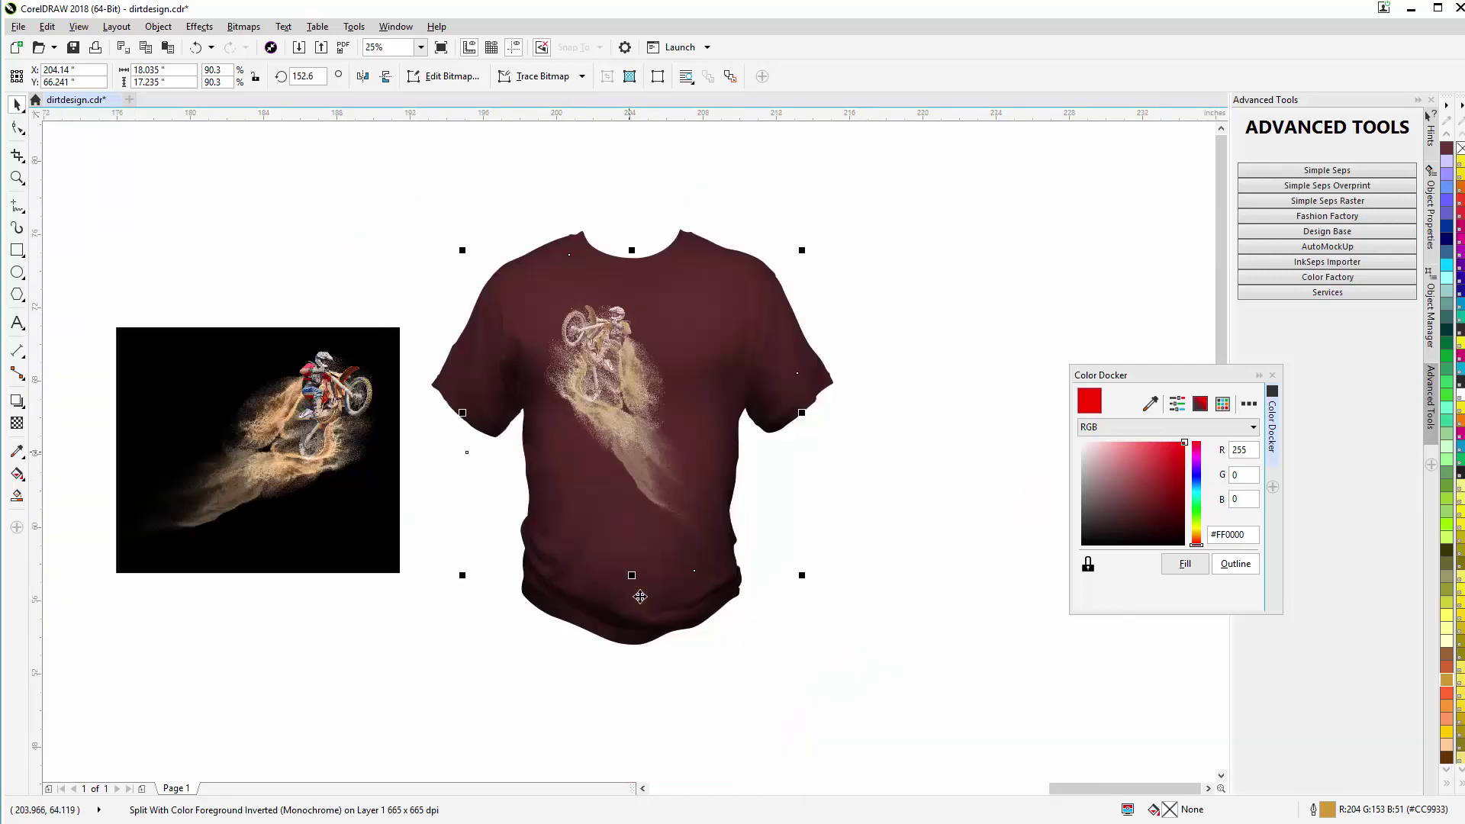
Step: Group the two duotone rider layers at their current position on the shirt
left_click_drag(853, 203, 418, 631)
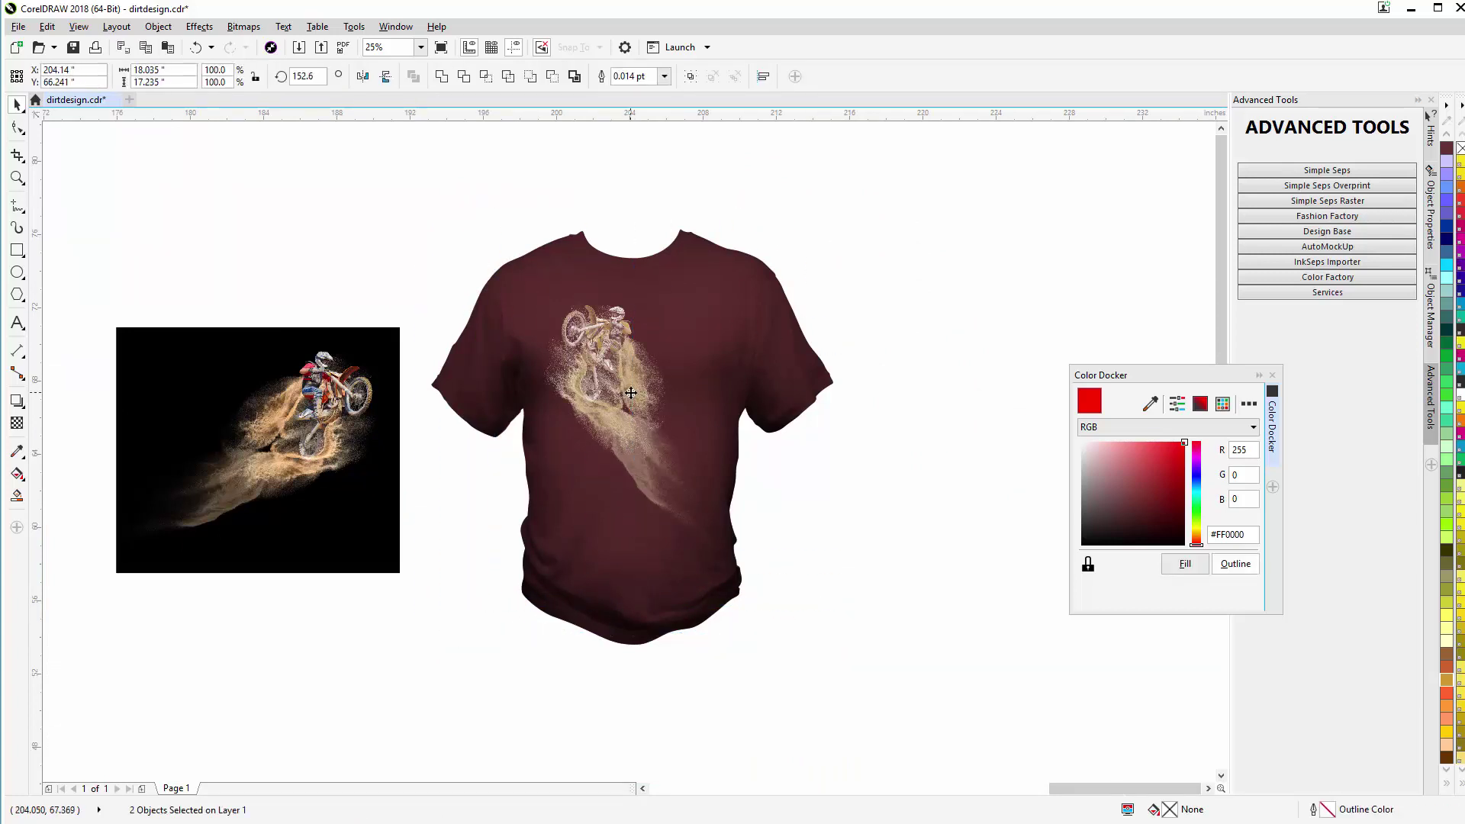
left_click_drag(630, 395, 666, 428)
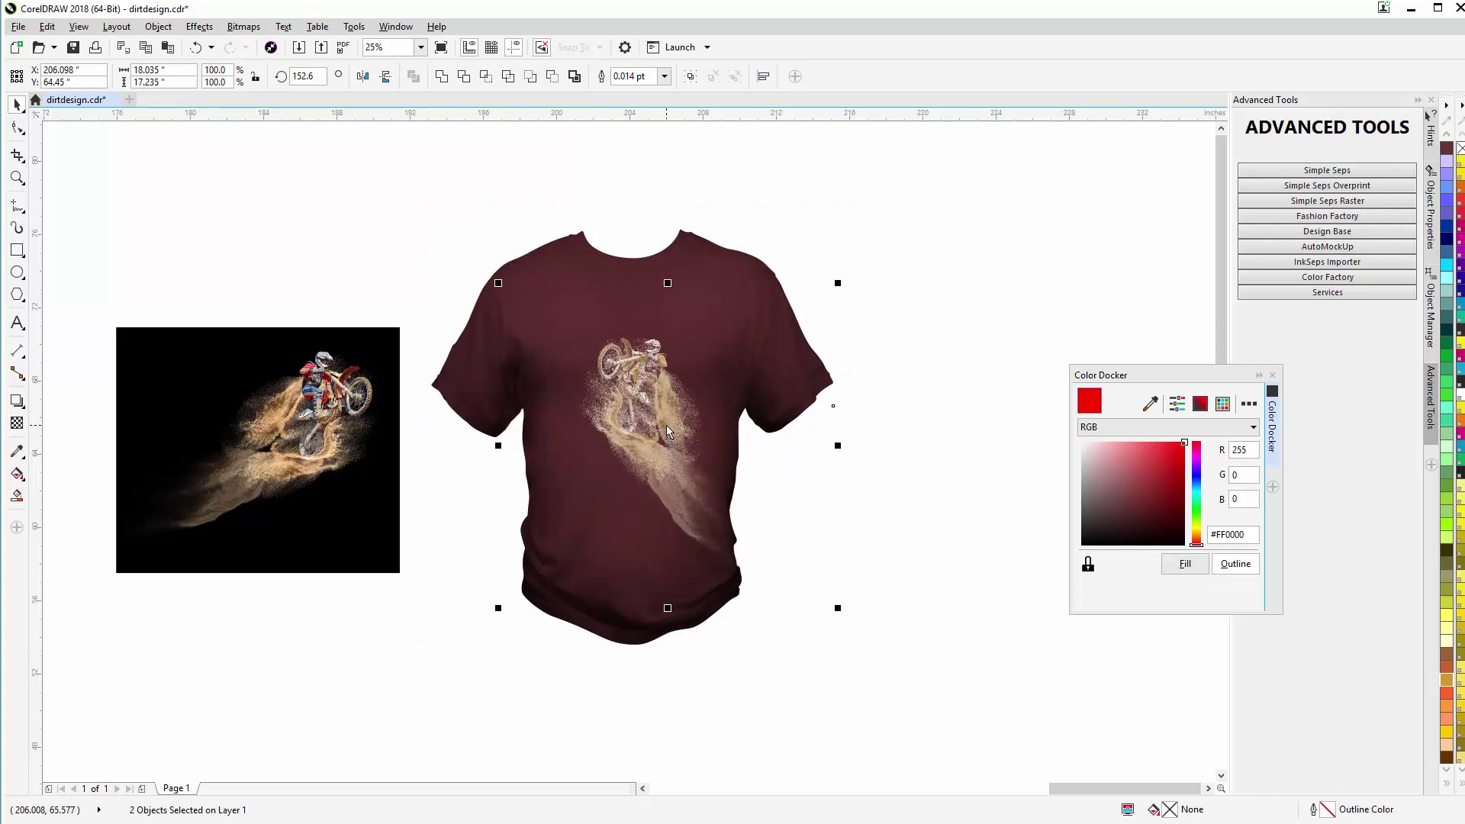
key("ctrl+z")
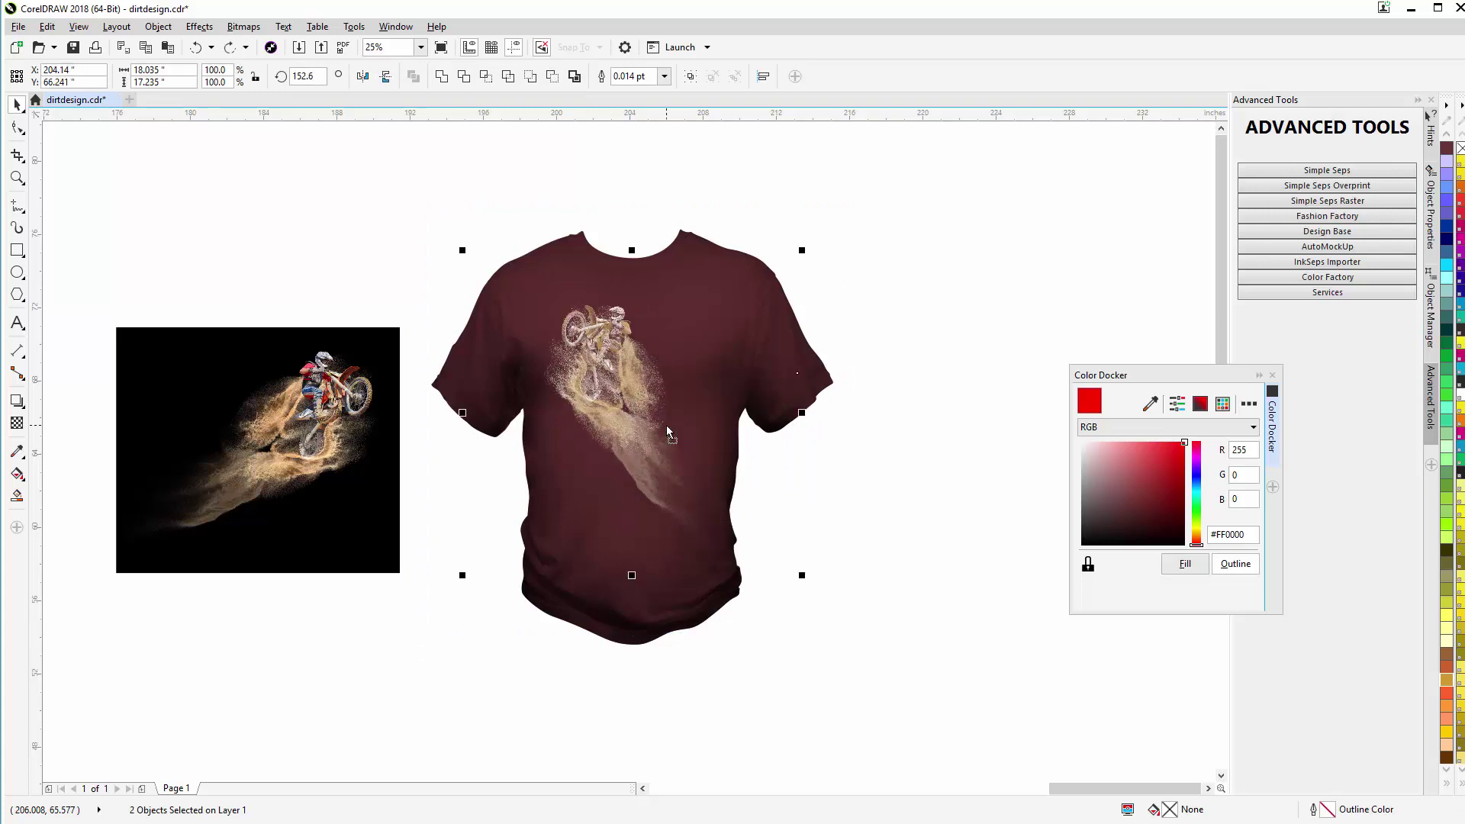
left_click(692, 77)
scroll(627, 461, "down", 2)
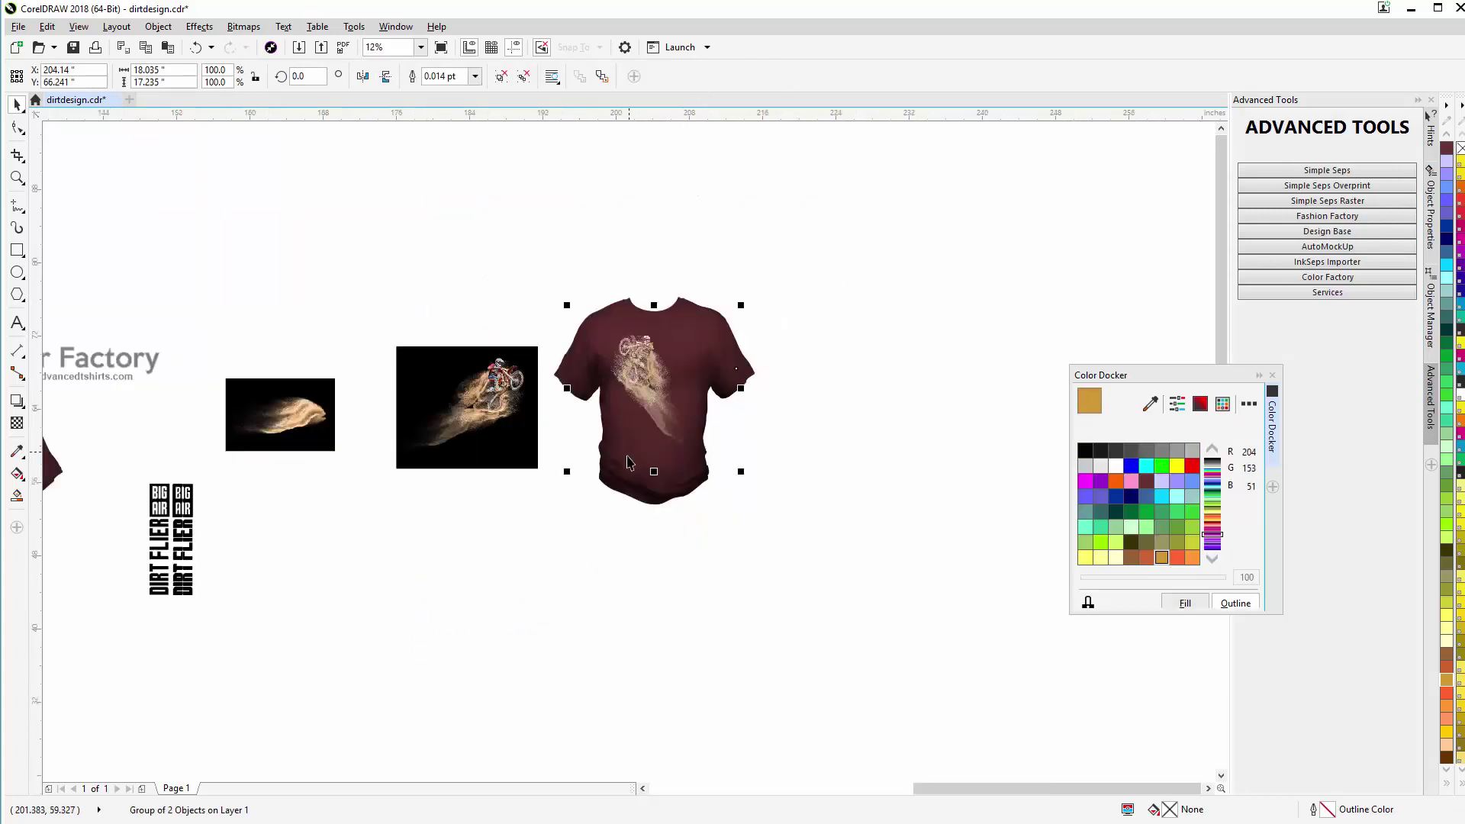
Step: Move the distressed BIG AIR DIRT FLIER lettering onto the shirt, bring it to the front and fine-position it beside the rider
left_click(183, 507)
left_click_drag(184, 519, 667, 389)
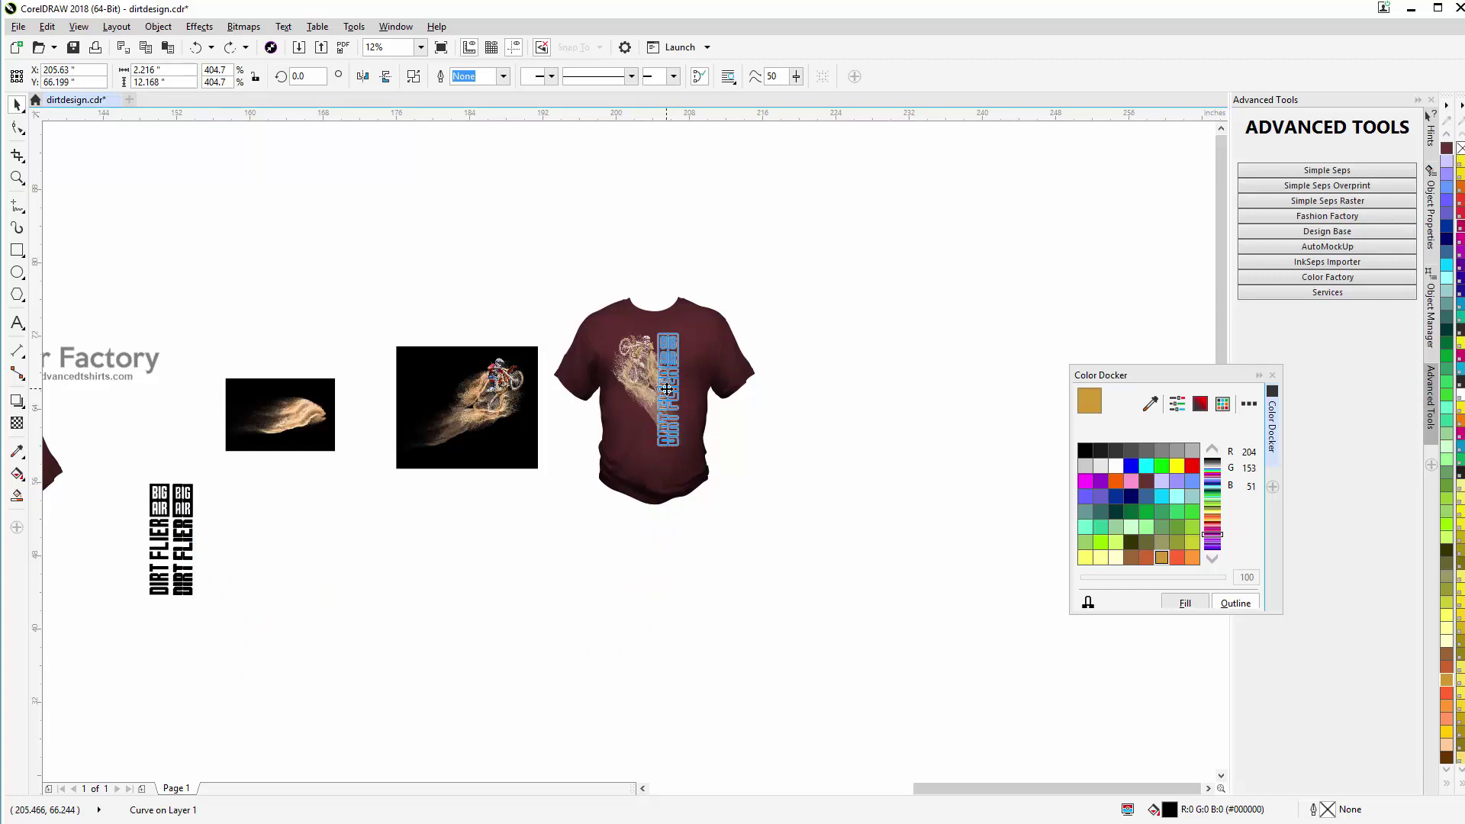
left_click_drag(666, 389, 667, 389)
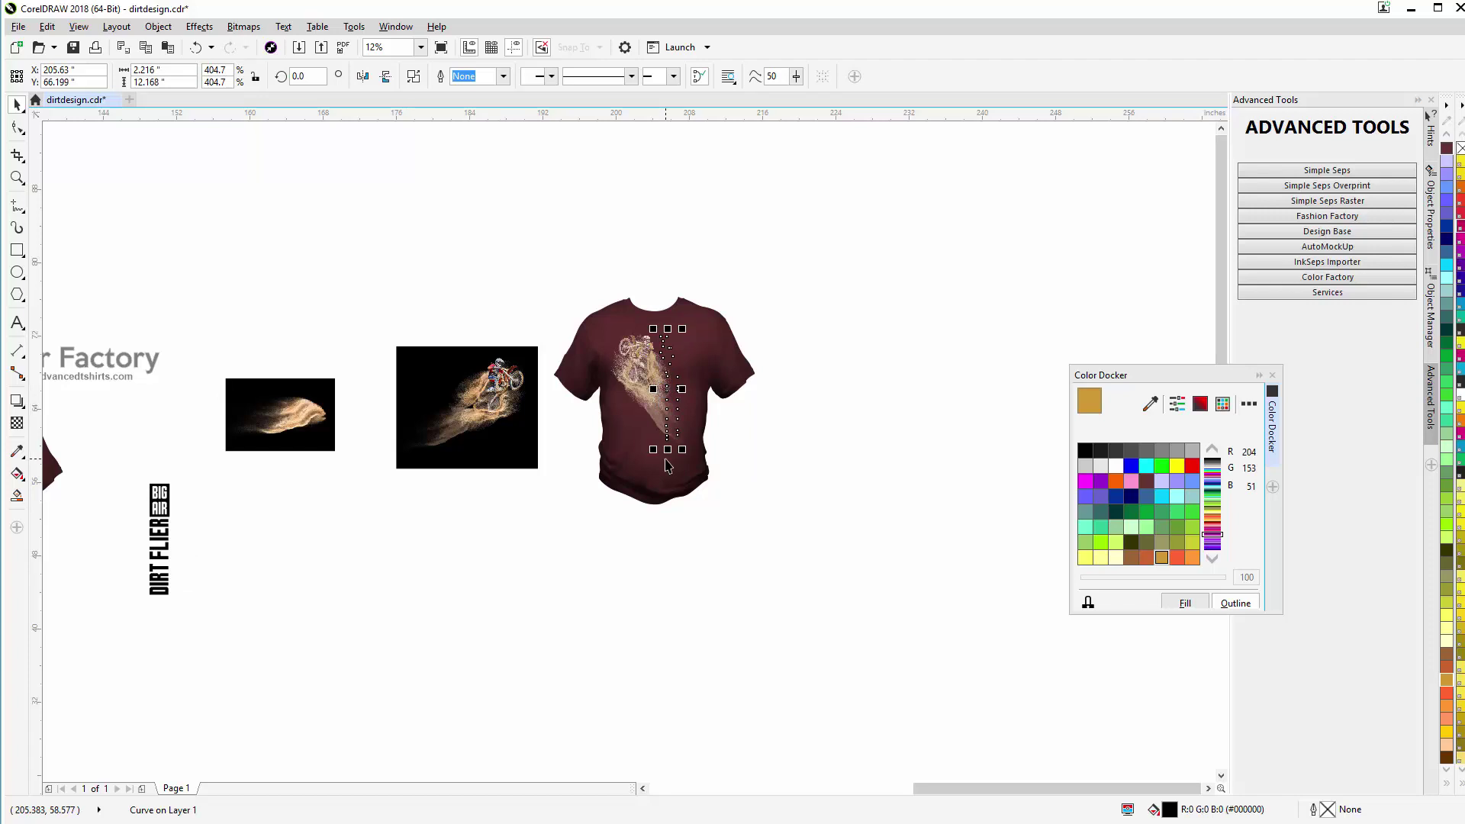
key("Escape")
key("ctrl+v")
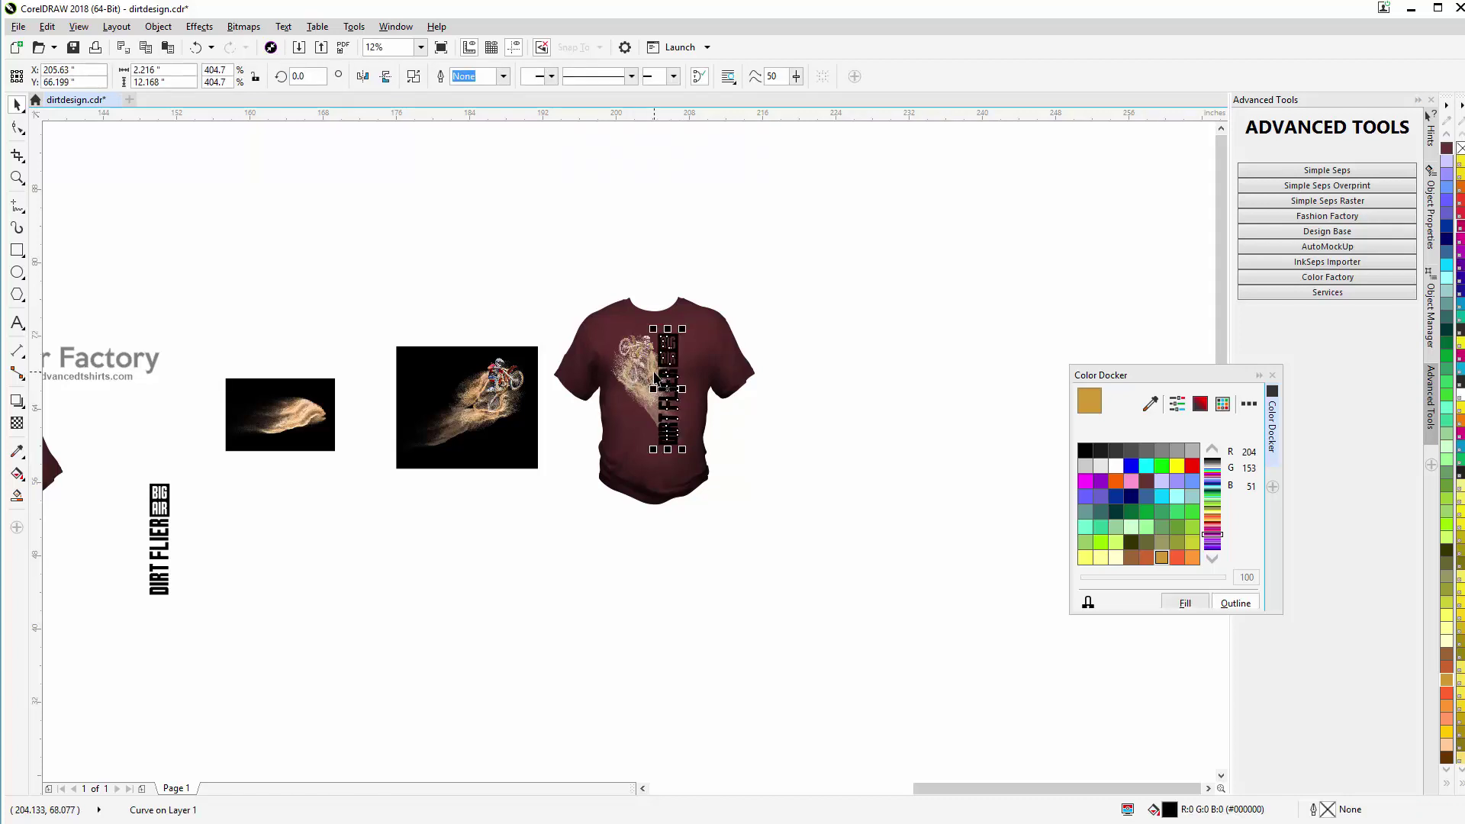
scroll(650, 381, "up", 3)
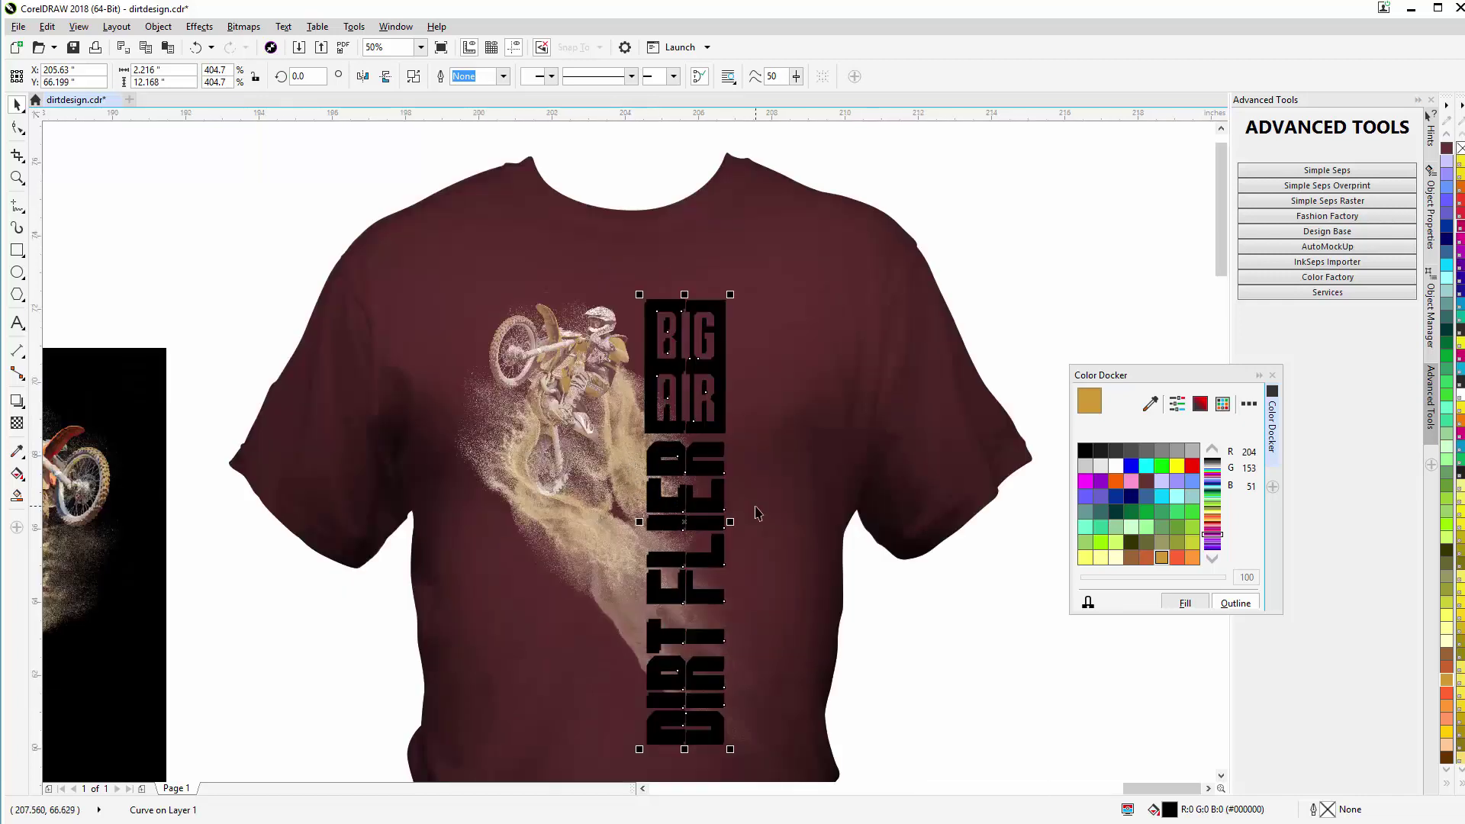
left_click_drag(702, 364, 709, 371)
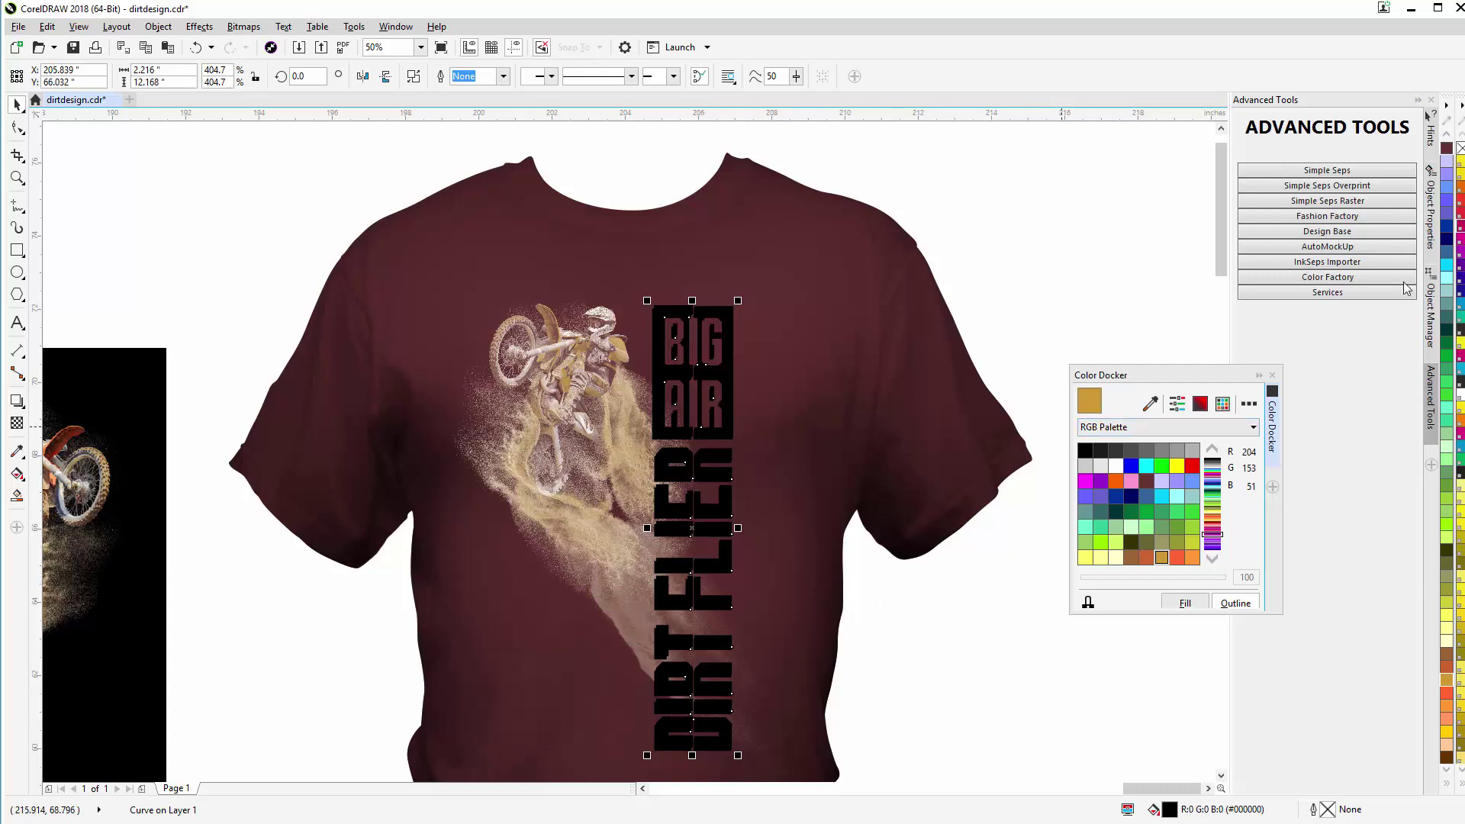
Step: Try maroon #663333 and yellow #FFCC00 fills on the shirt lettering, nudge it into place and settle on sand tan #CC9933
left_click_drag(1444, 151, 1447, 151)
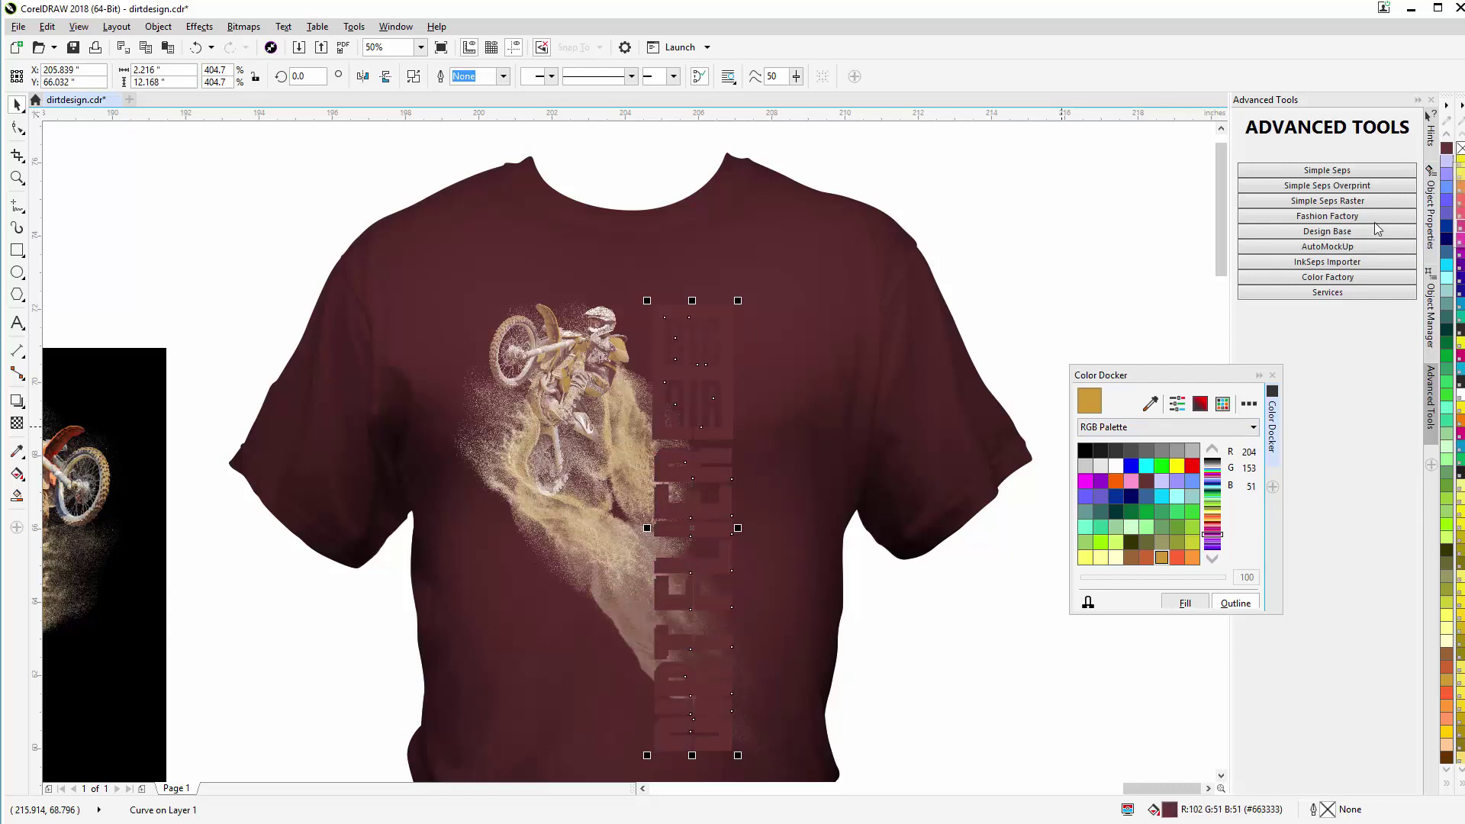
left_click_drag(720, 372, 729, 378)
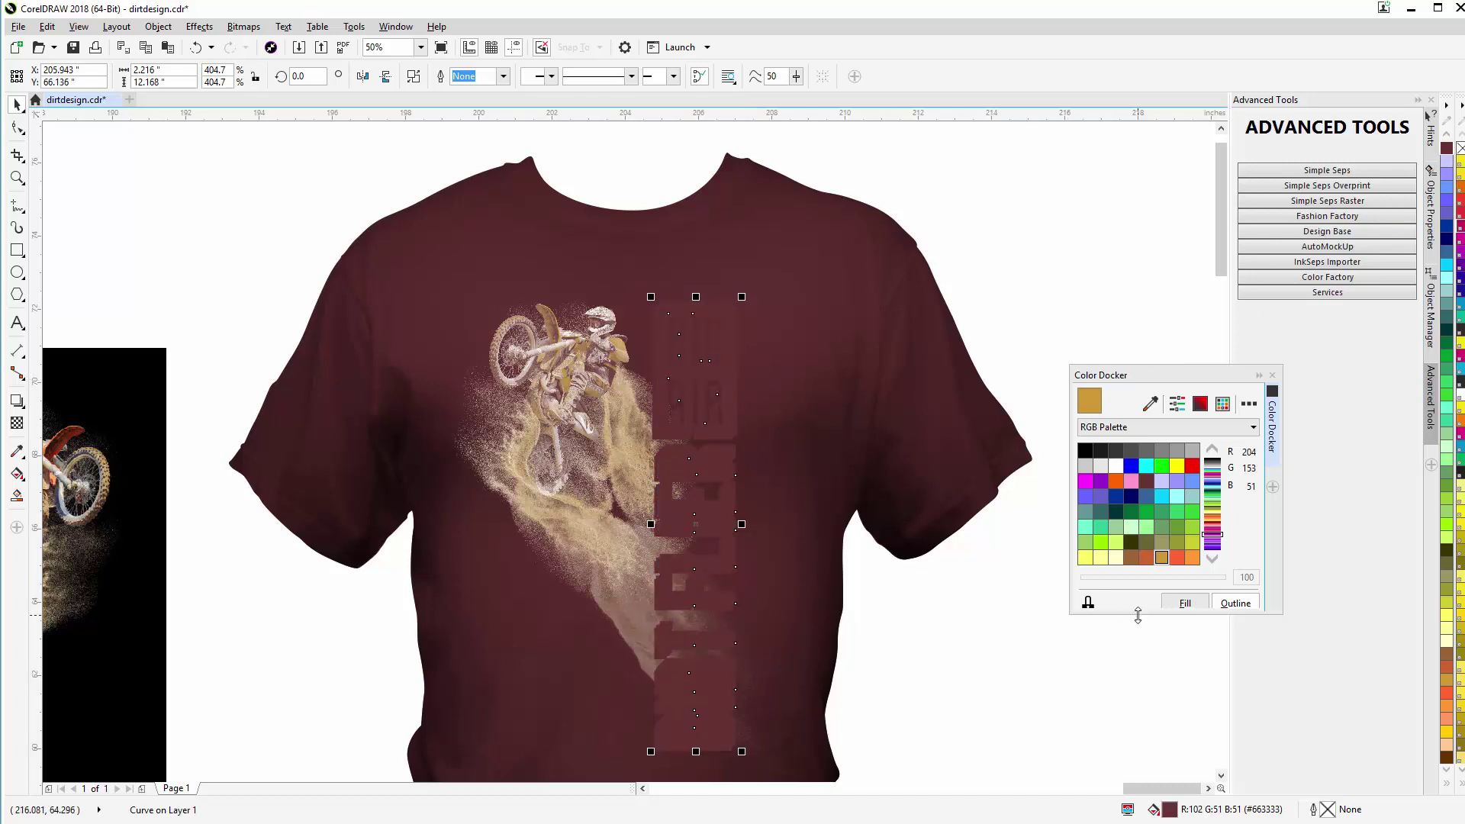
left_click(1448, 685)
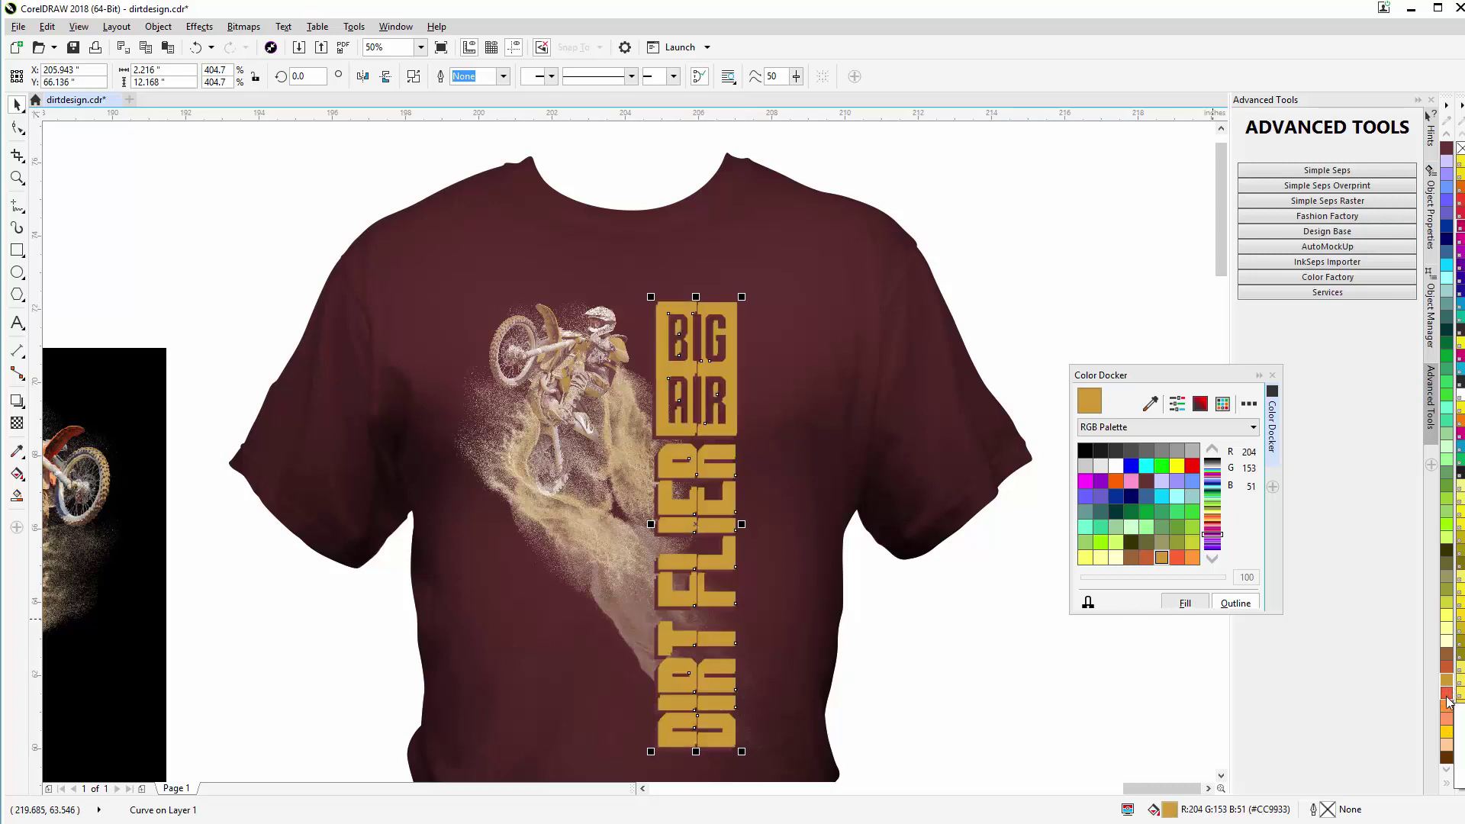
left_click(1447, 732)
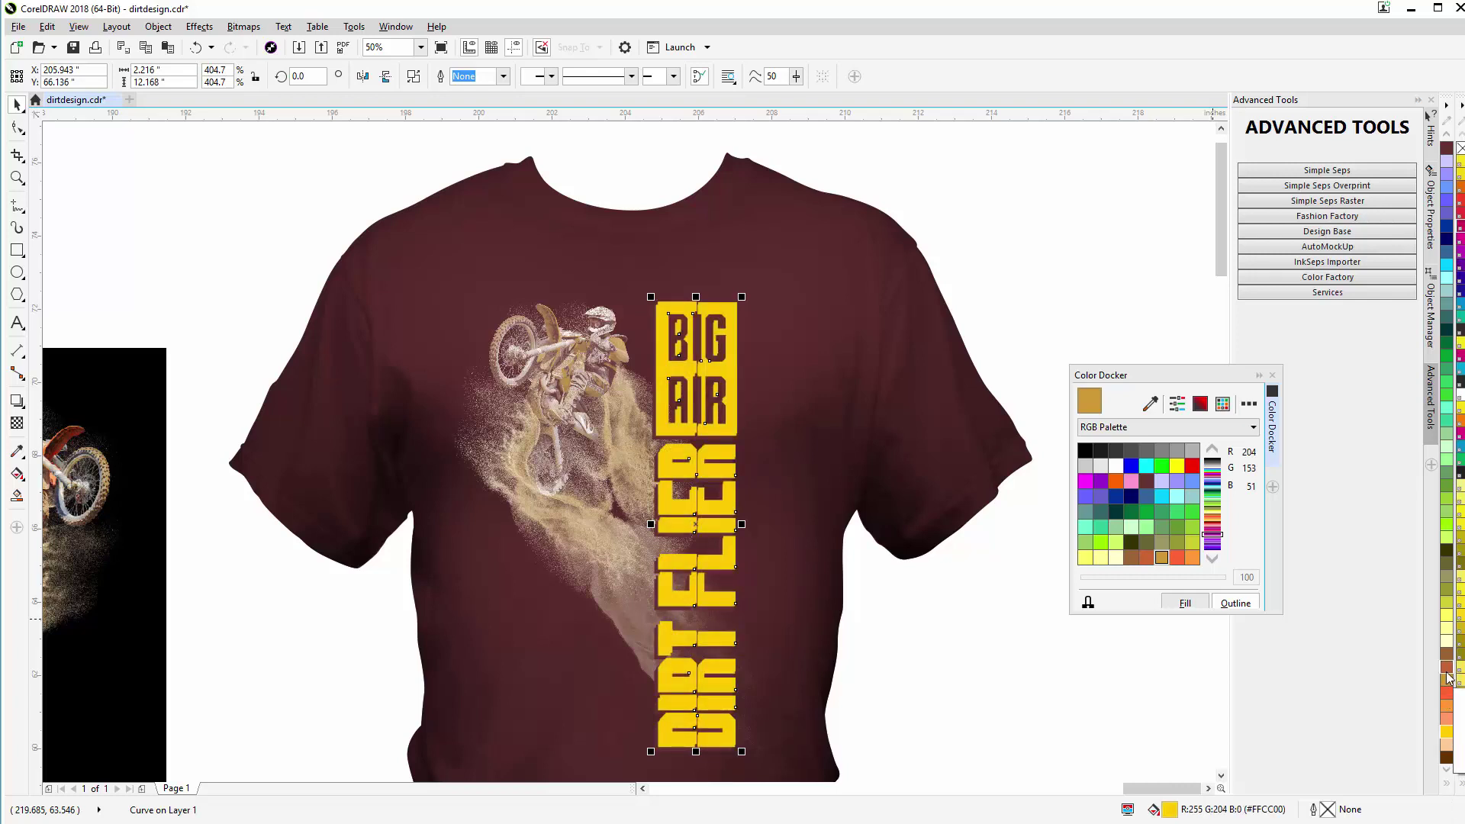
scroll(1448, 678, "down", 3)
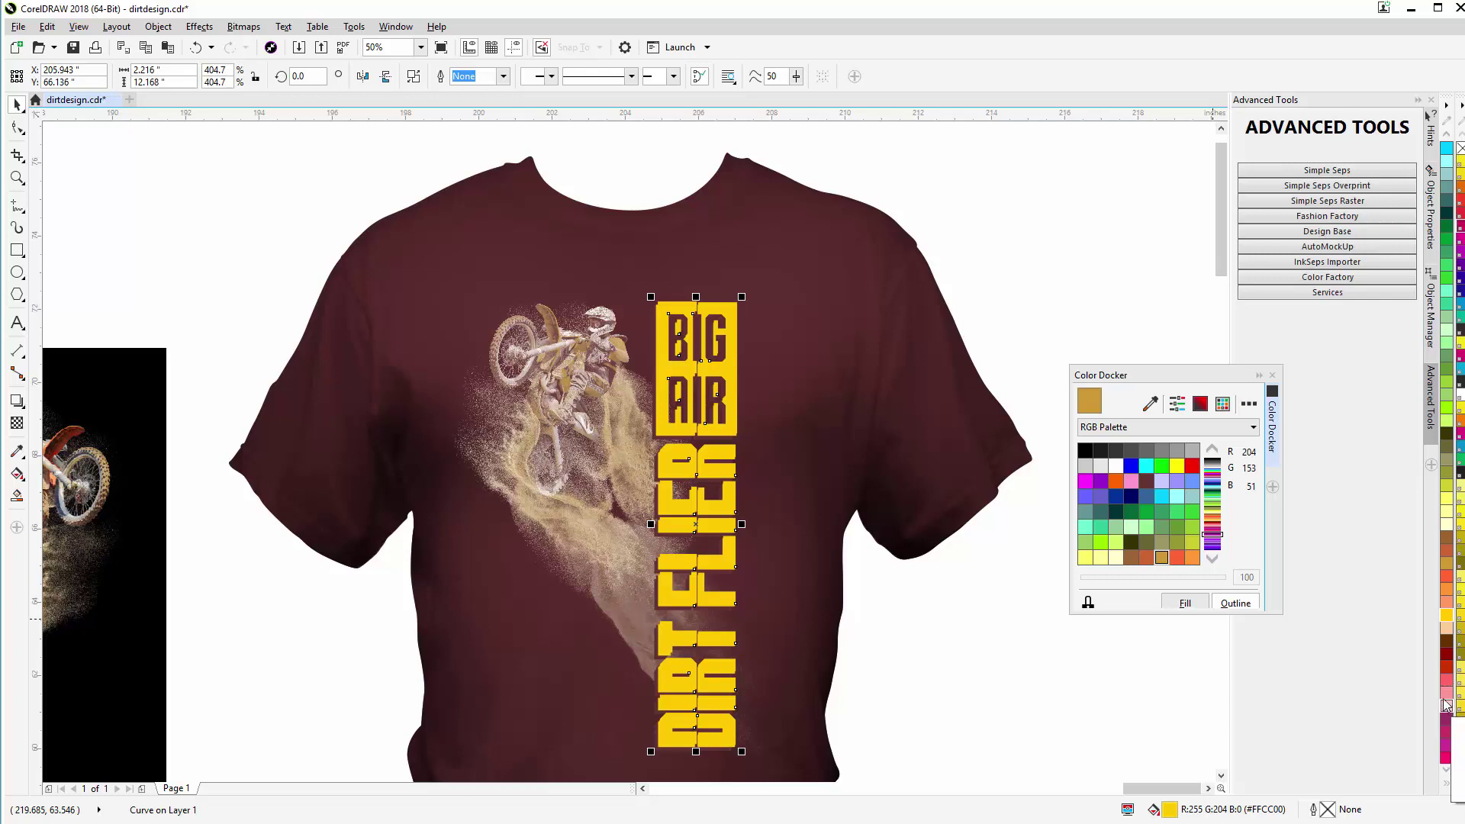
left_click(1447, 565)
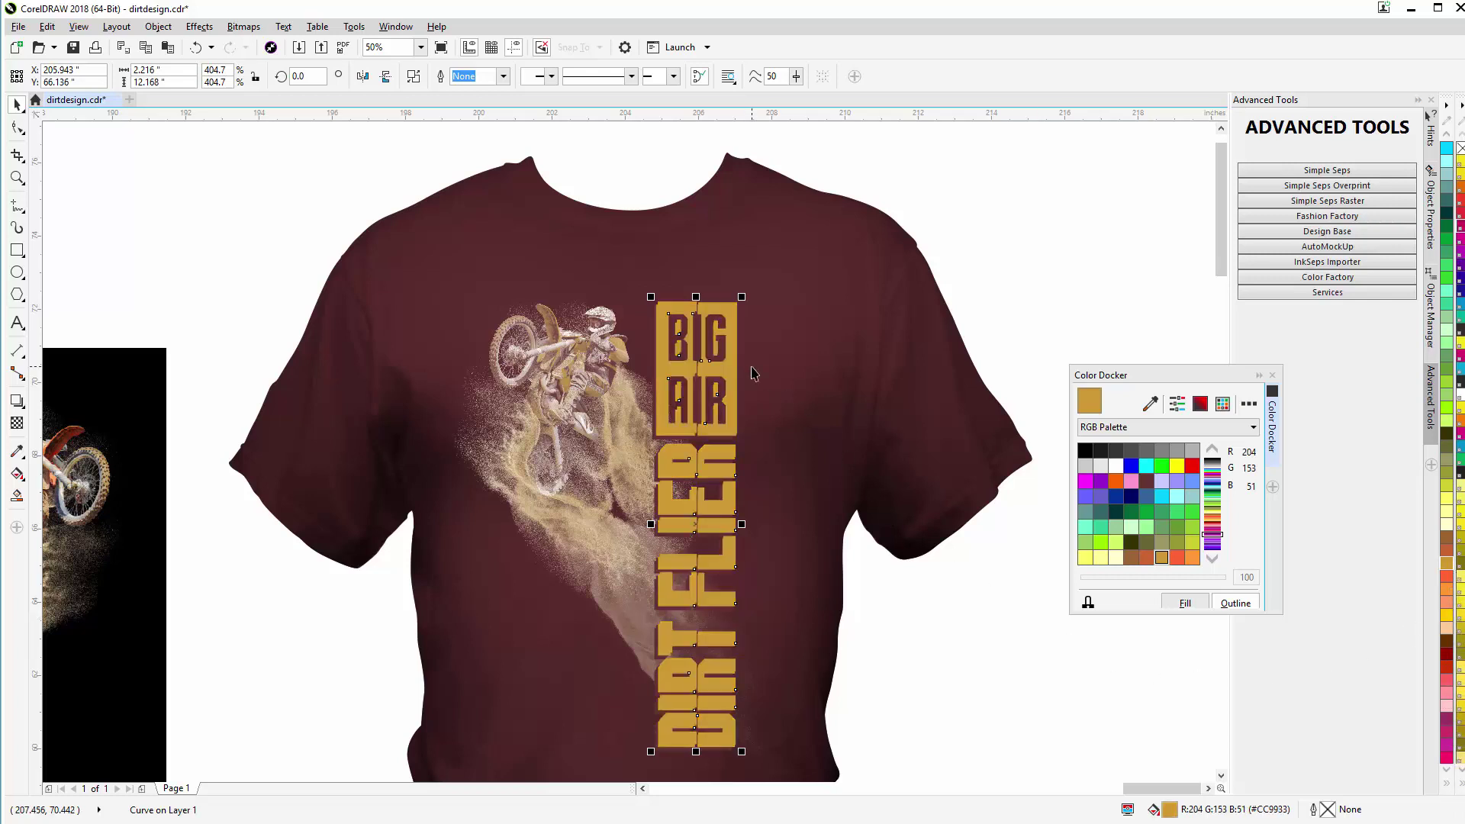
scroll(749, 377, "down", 1)
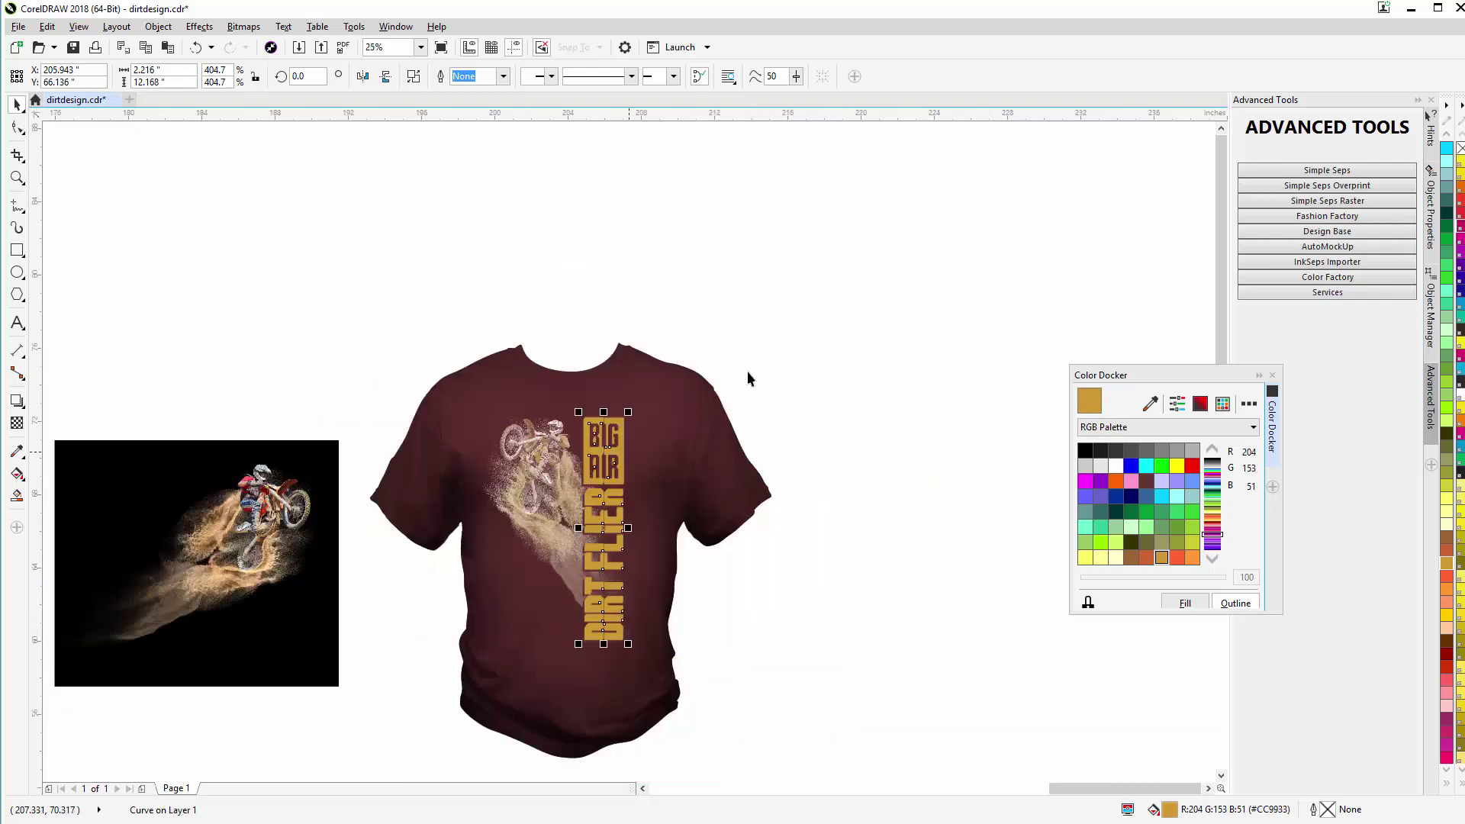
left_click(772, 396)
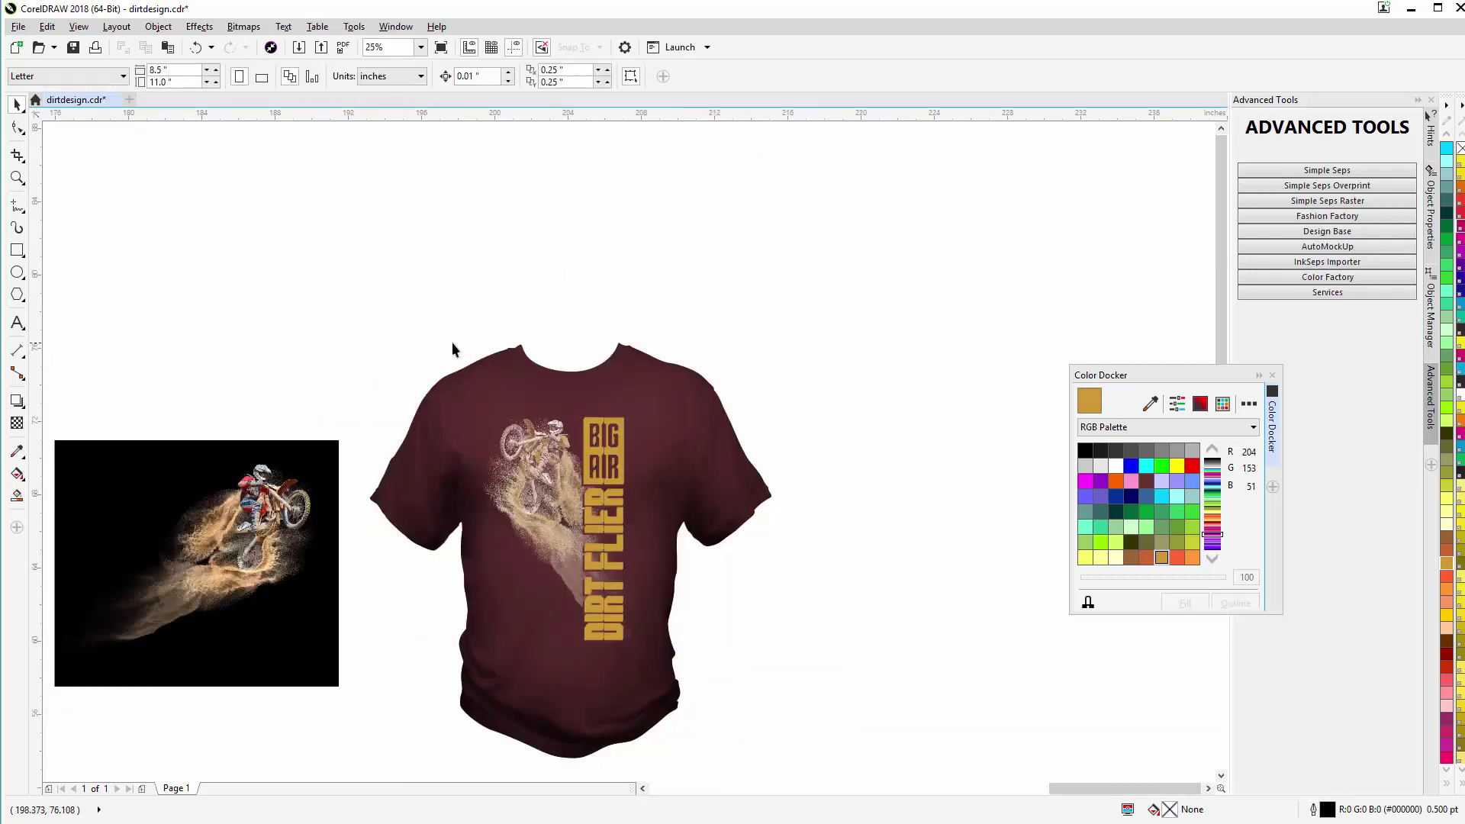
Step: Move the rider bitmap over beside the original shirt and place the dust bitmap next to the new shirt
scroll(260, 536, "down", 1)
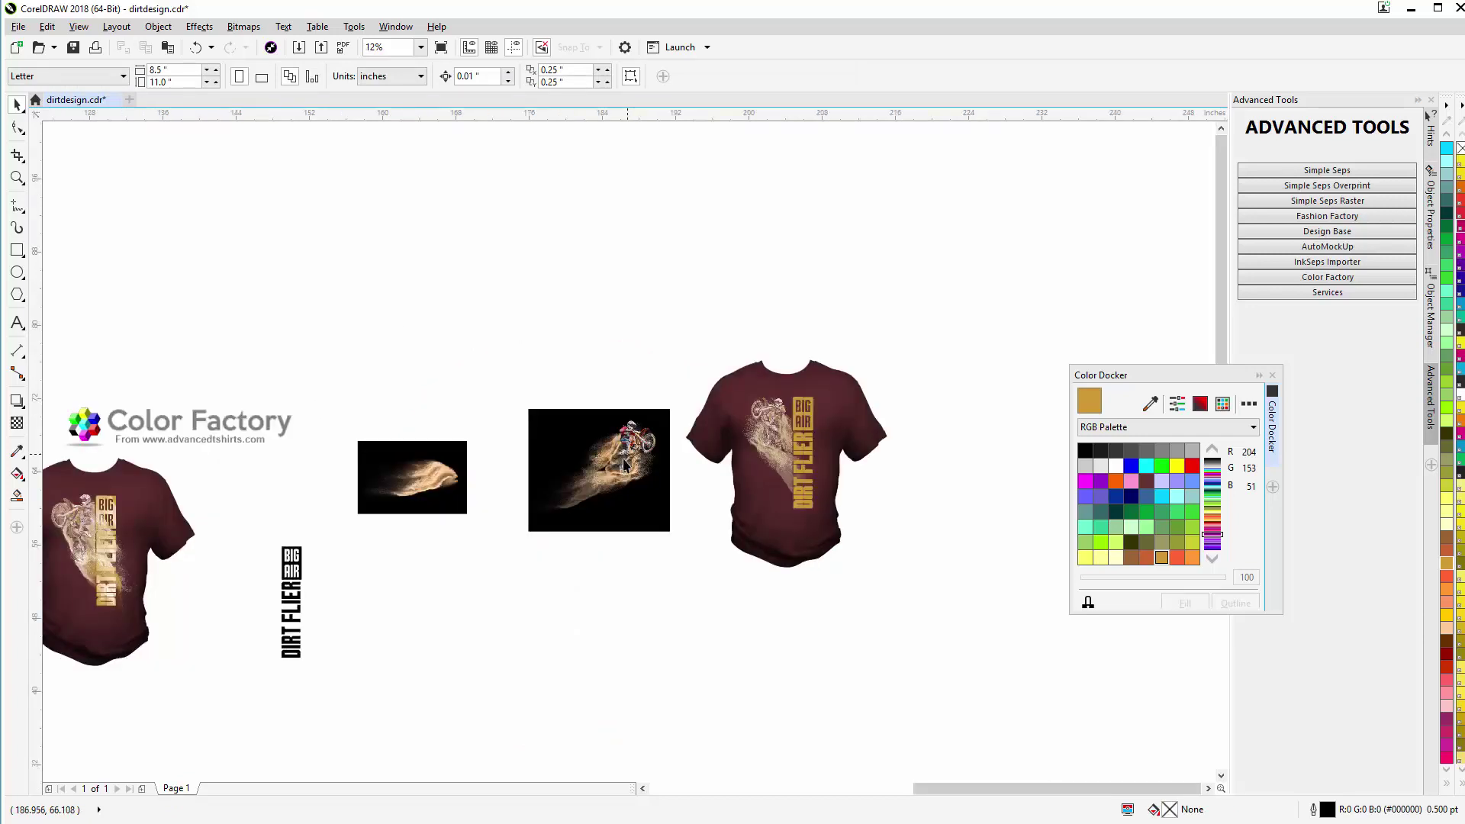
left_click(418, 474)
left_click_drag(418, 474, 929, 489)
left_click(630, 522)
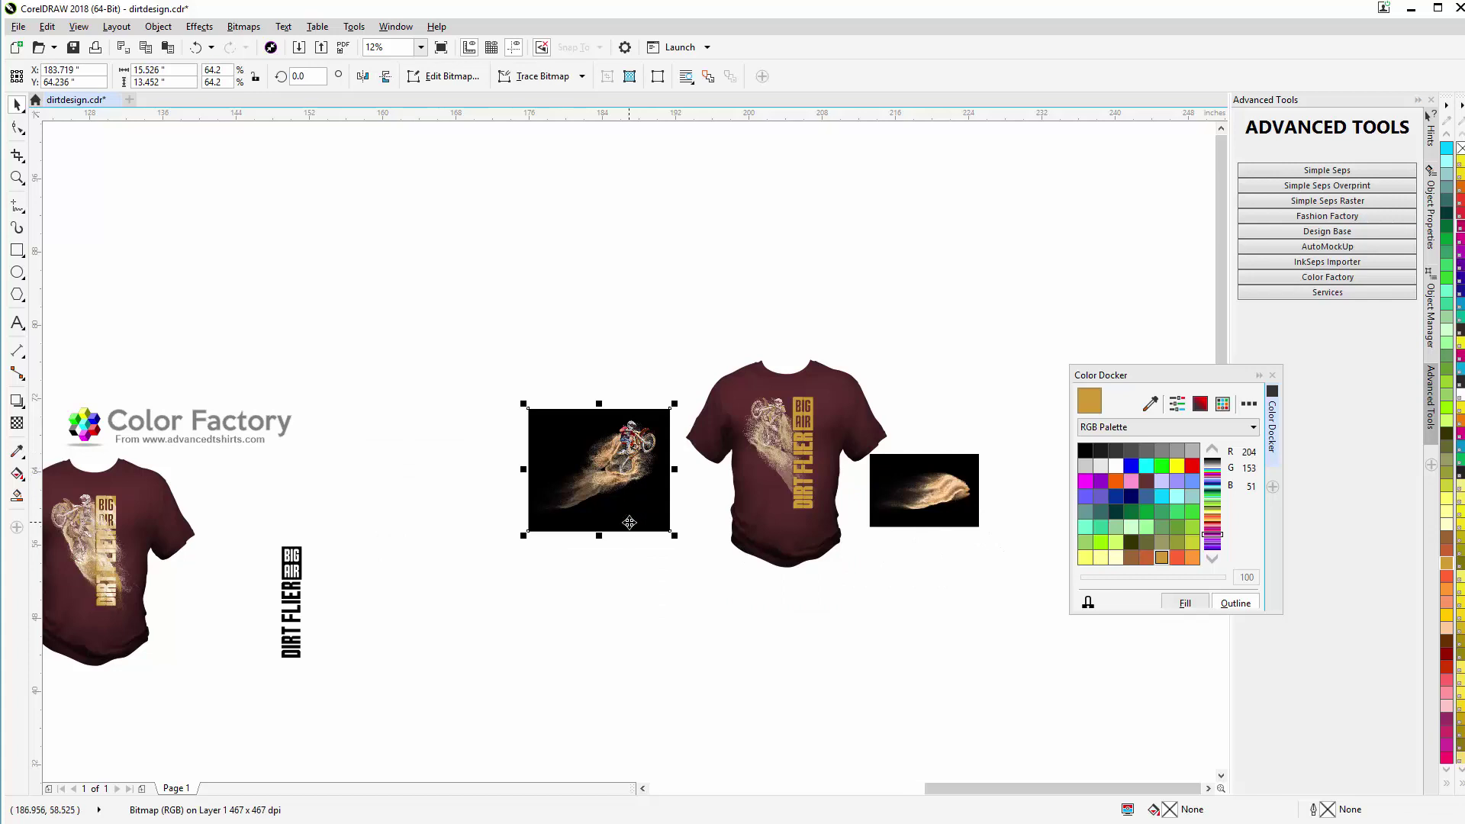
left_click_drag(629, 522, 273, 525)
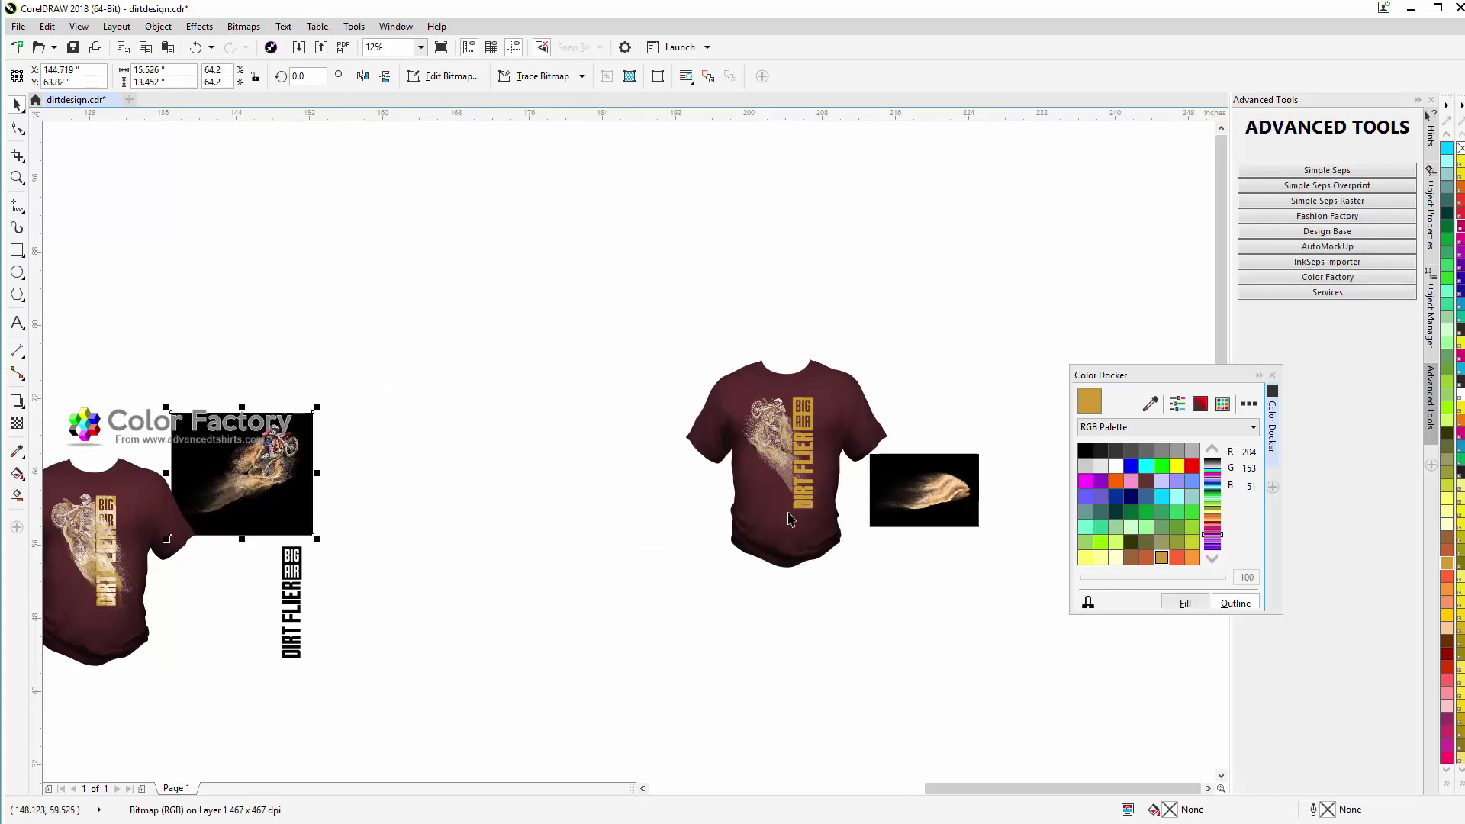
left_click(971, 486)
left_click_drag(971, 487, 678, 470)
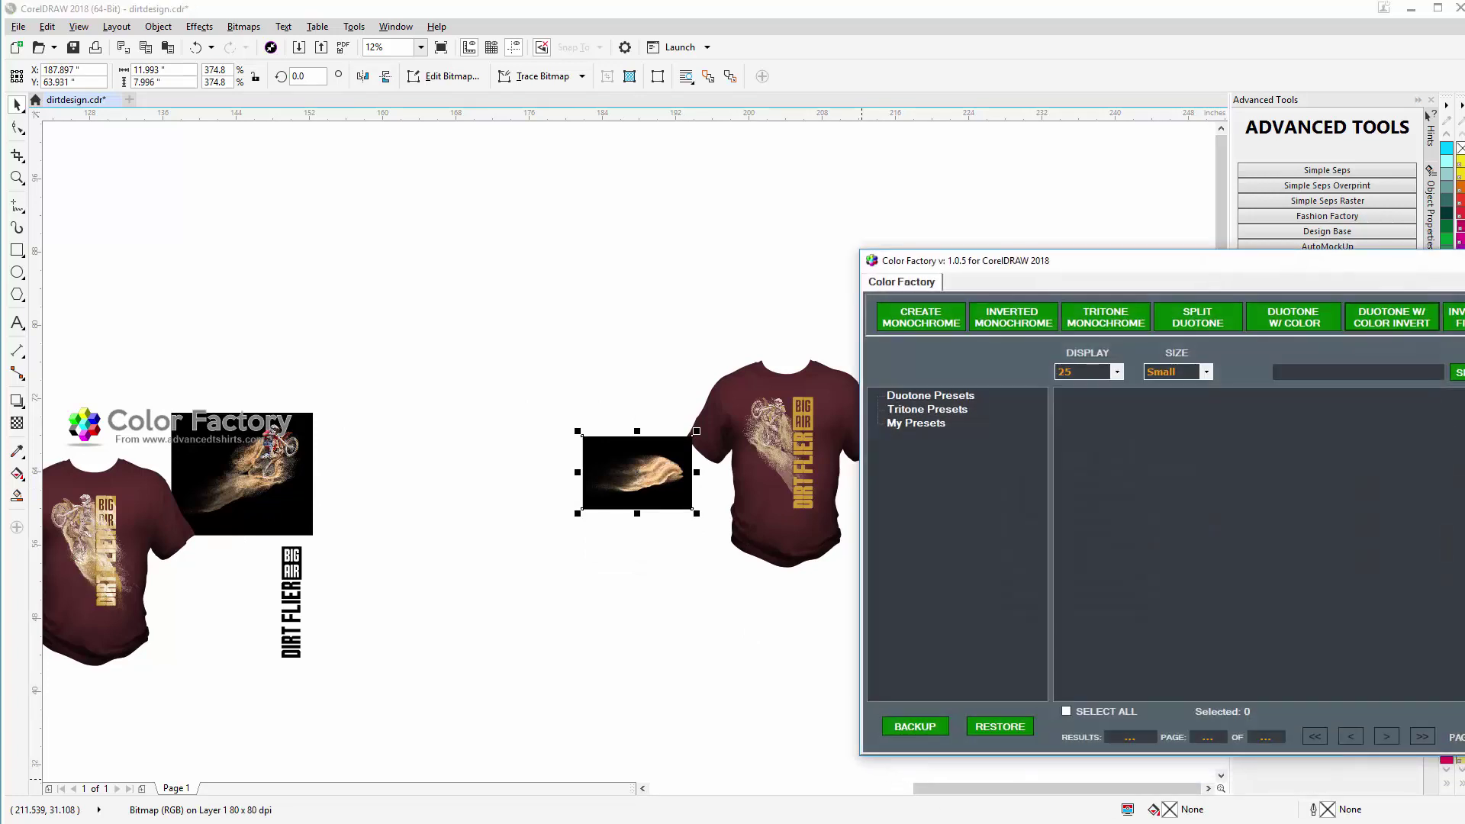
Step: Create an inverted monochrome from the dust bitmap, separate it from its source and set the source bitmap aside
left_click(1013, 320)
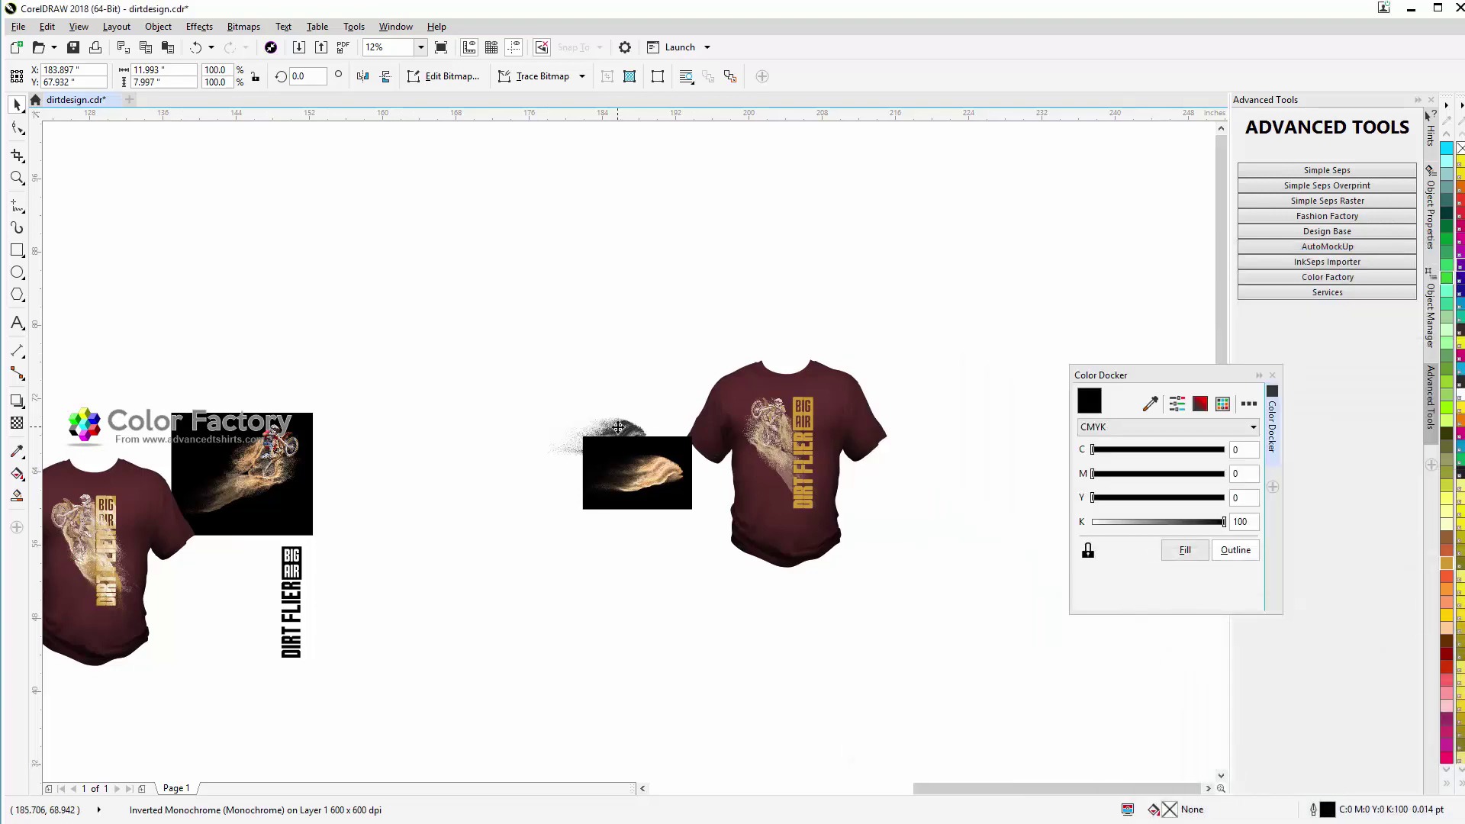
left_click_drag(618, 433, 643, 398)
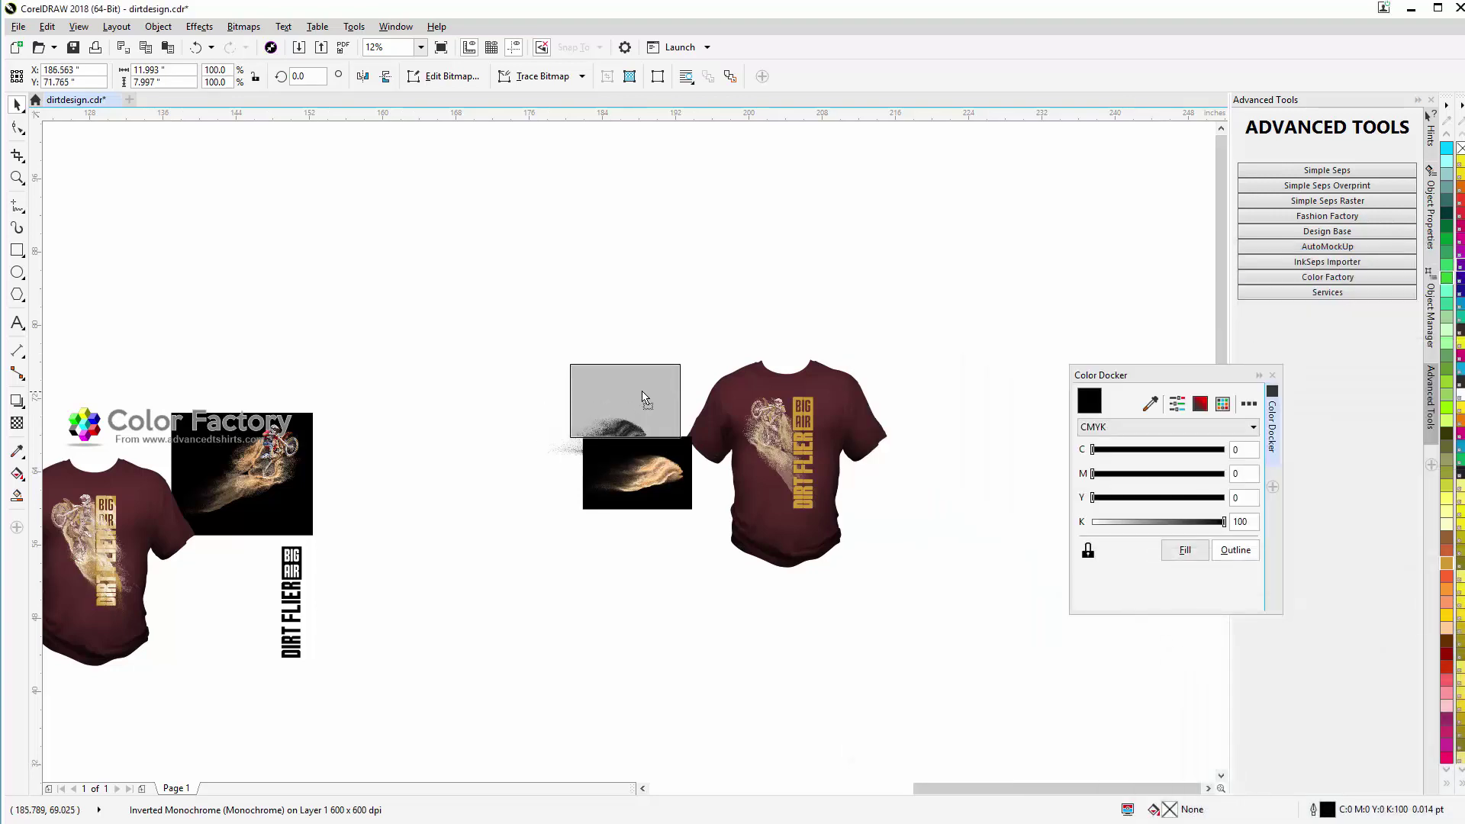
left_click(661, 500)
left_click_drag(652, 496, 402, 525)
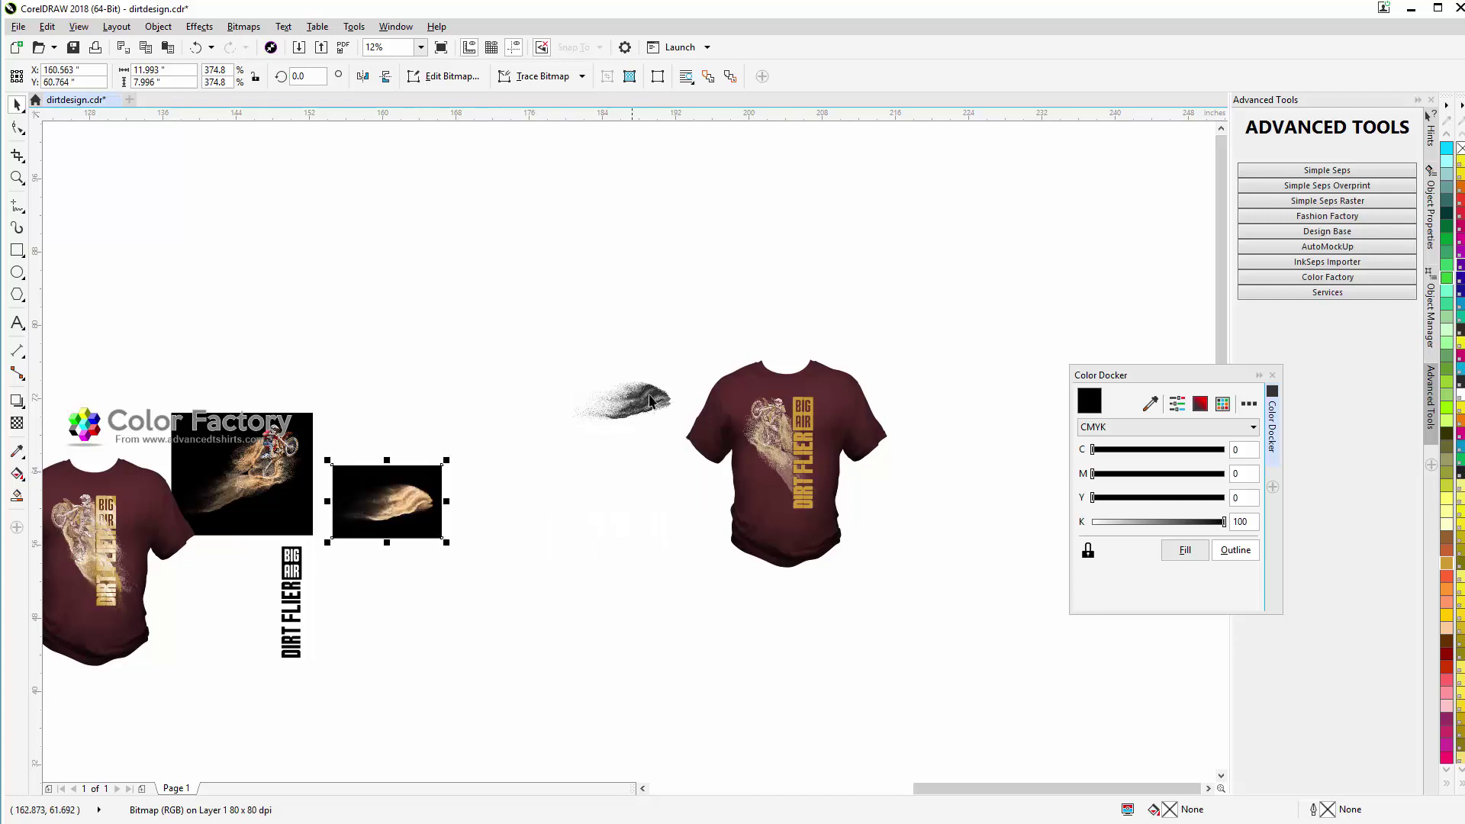
Step: Move the monochrome dust below its current spot and rotate it to about 320 degrees so it slopes down towards the shirt
left_click(646, 398)
left_click_drag(645, 398, 714, 533)
left_click(665, 522)
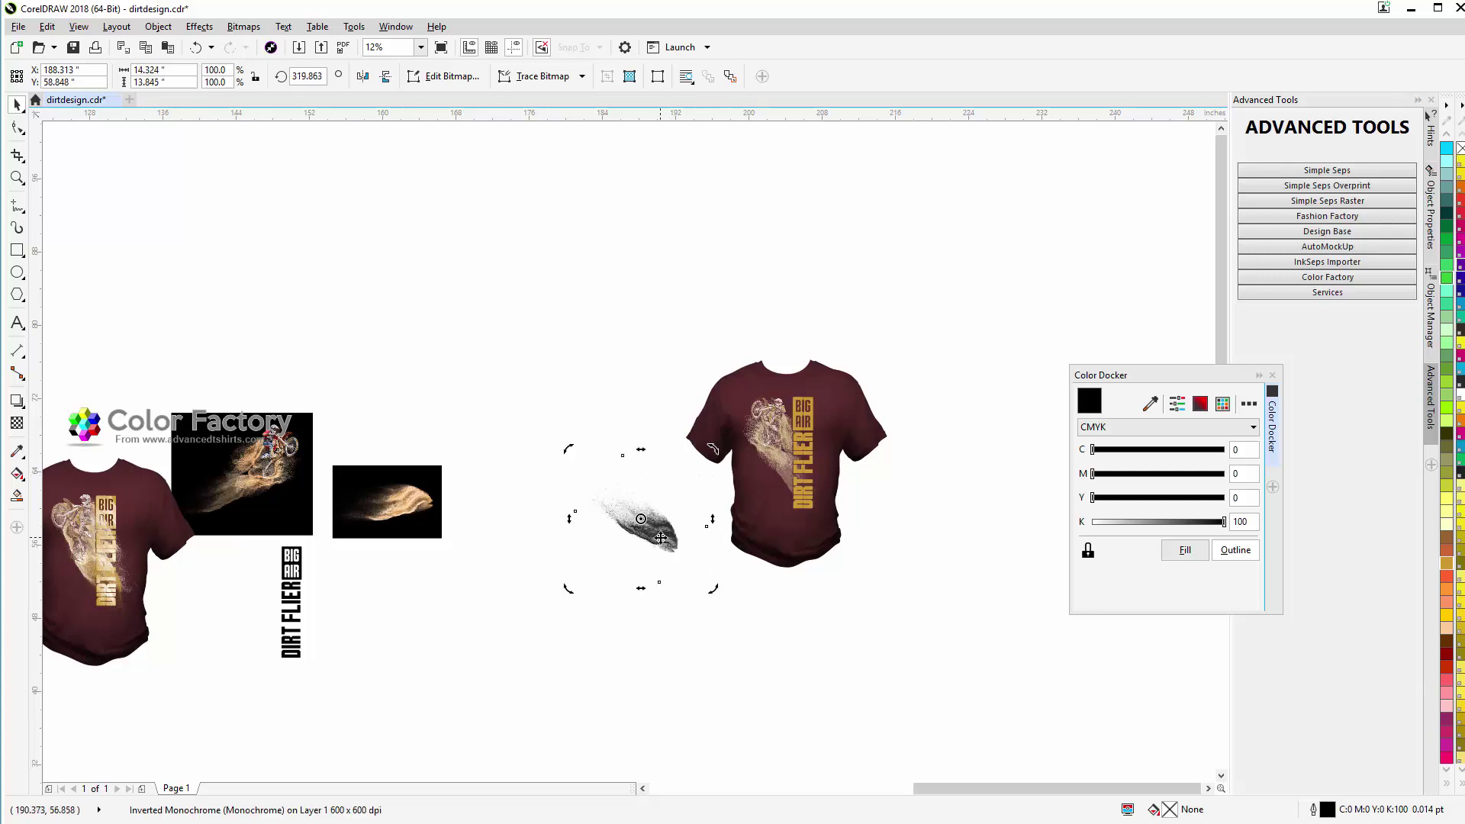
Step: PowerClip the rotated monochrome dust inside the tan lettering, over the word DIRT, and check the texture up close
left_click_drag(661, 538, 770, 557)
left_click_drag(803, 512, 799, 500)
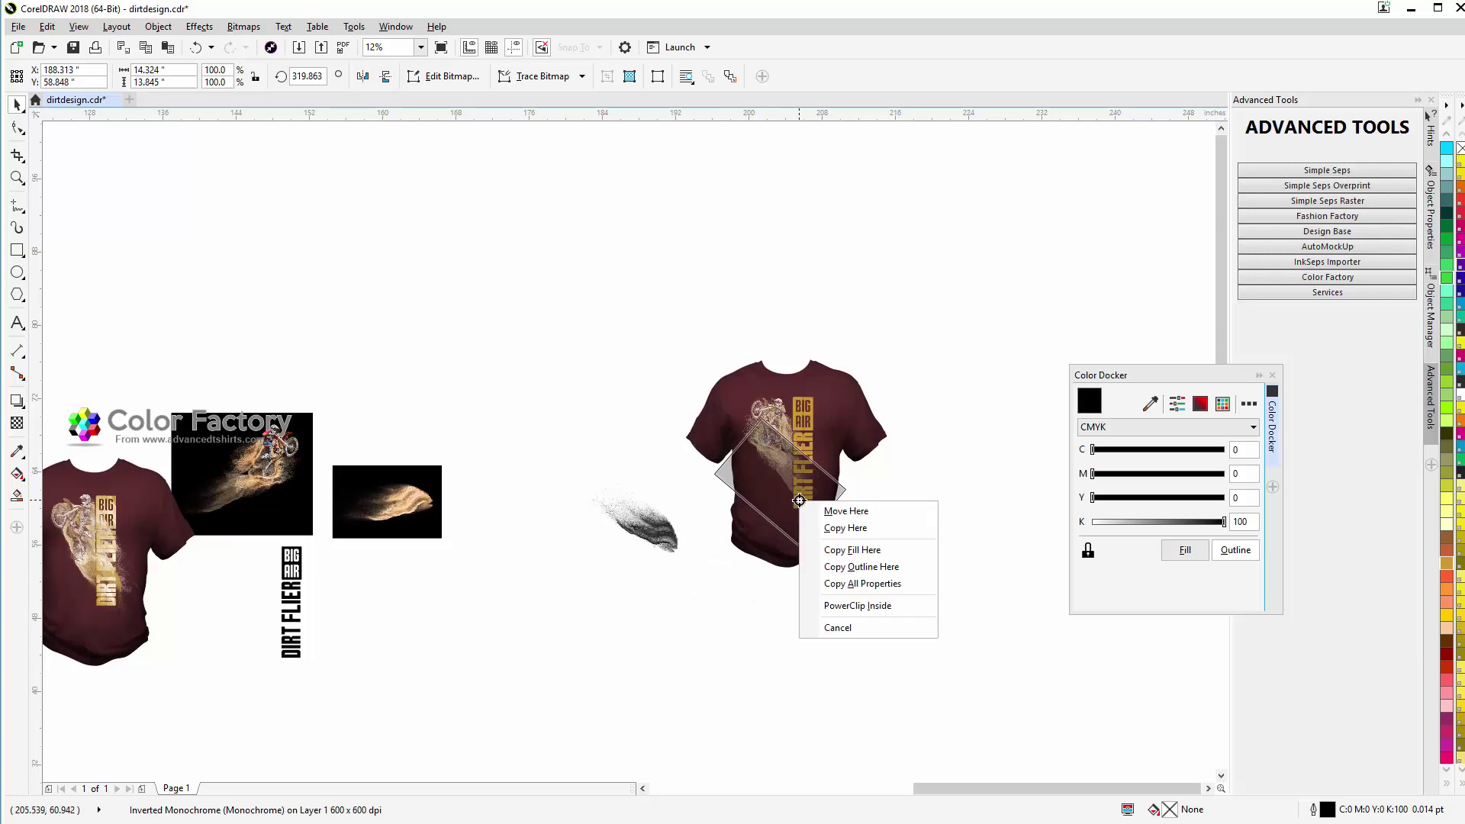
left_click(845, 606)
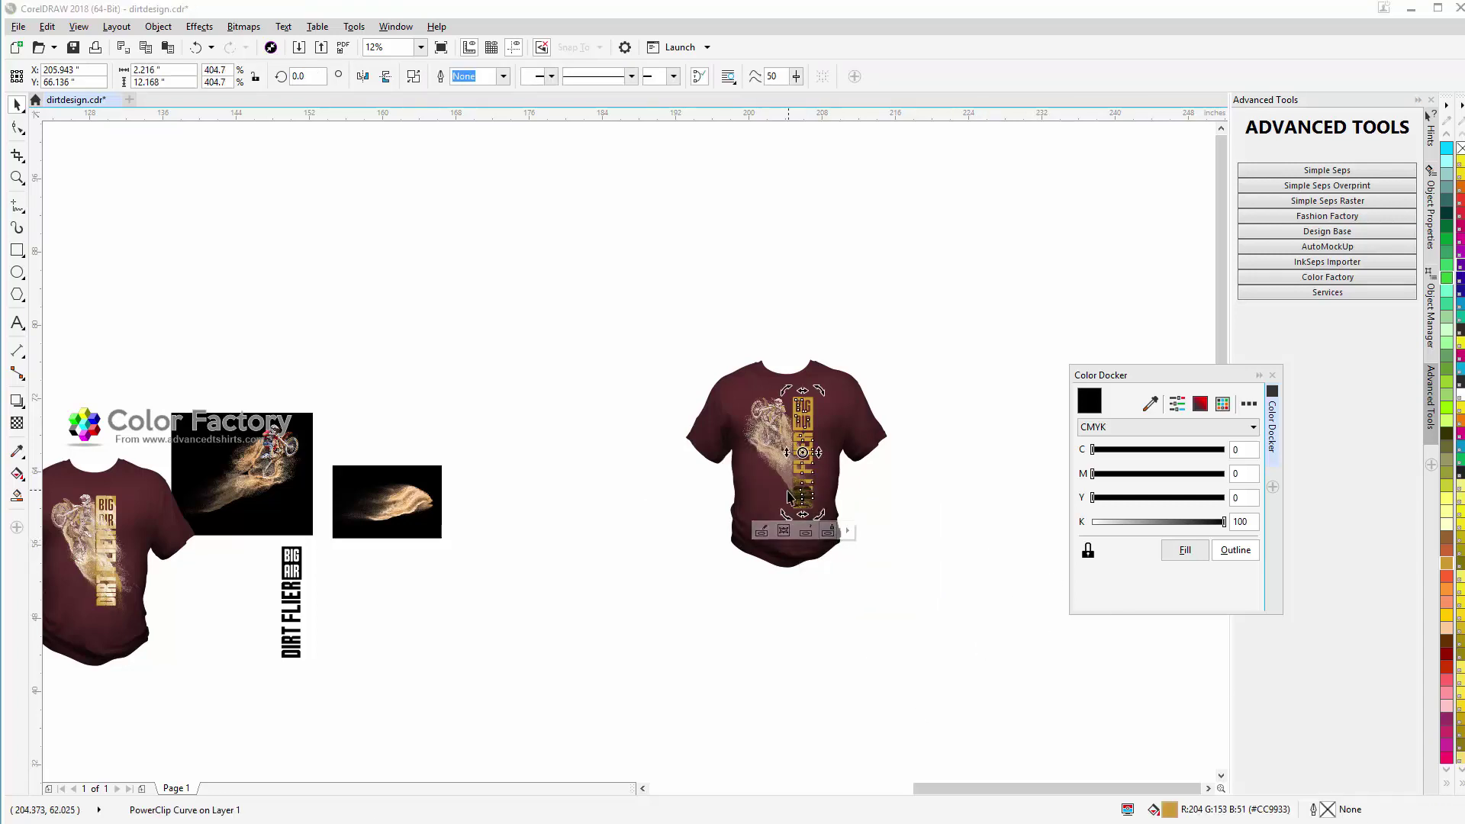
scroll(772, 504, "up", 2)
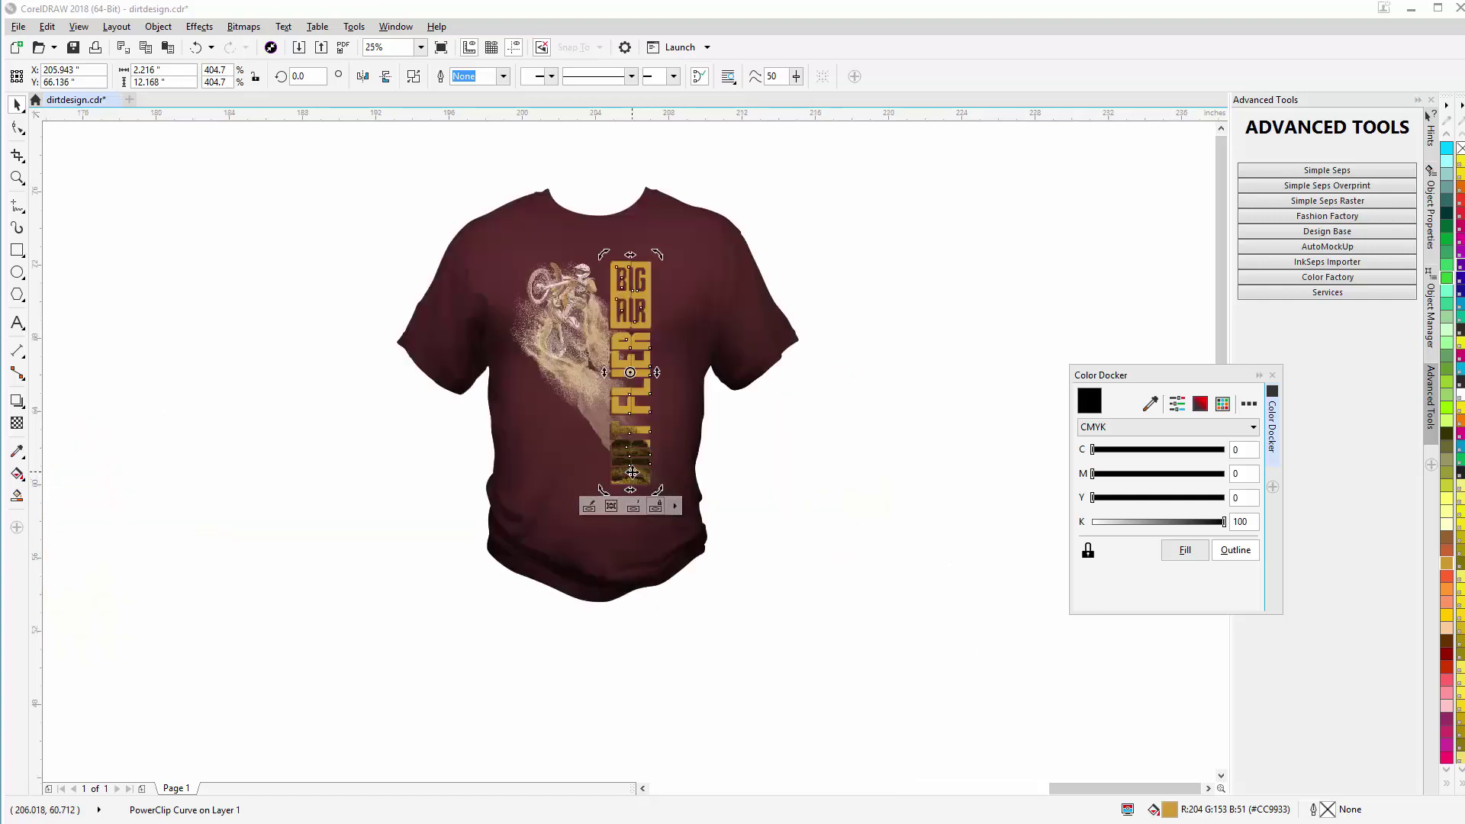
scroll(634, 491, "up", 2)
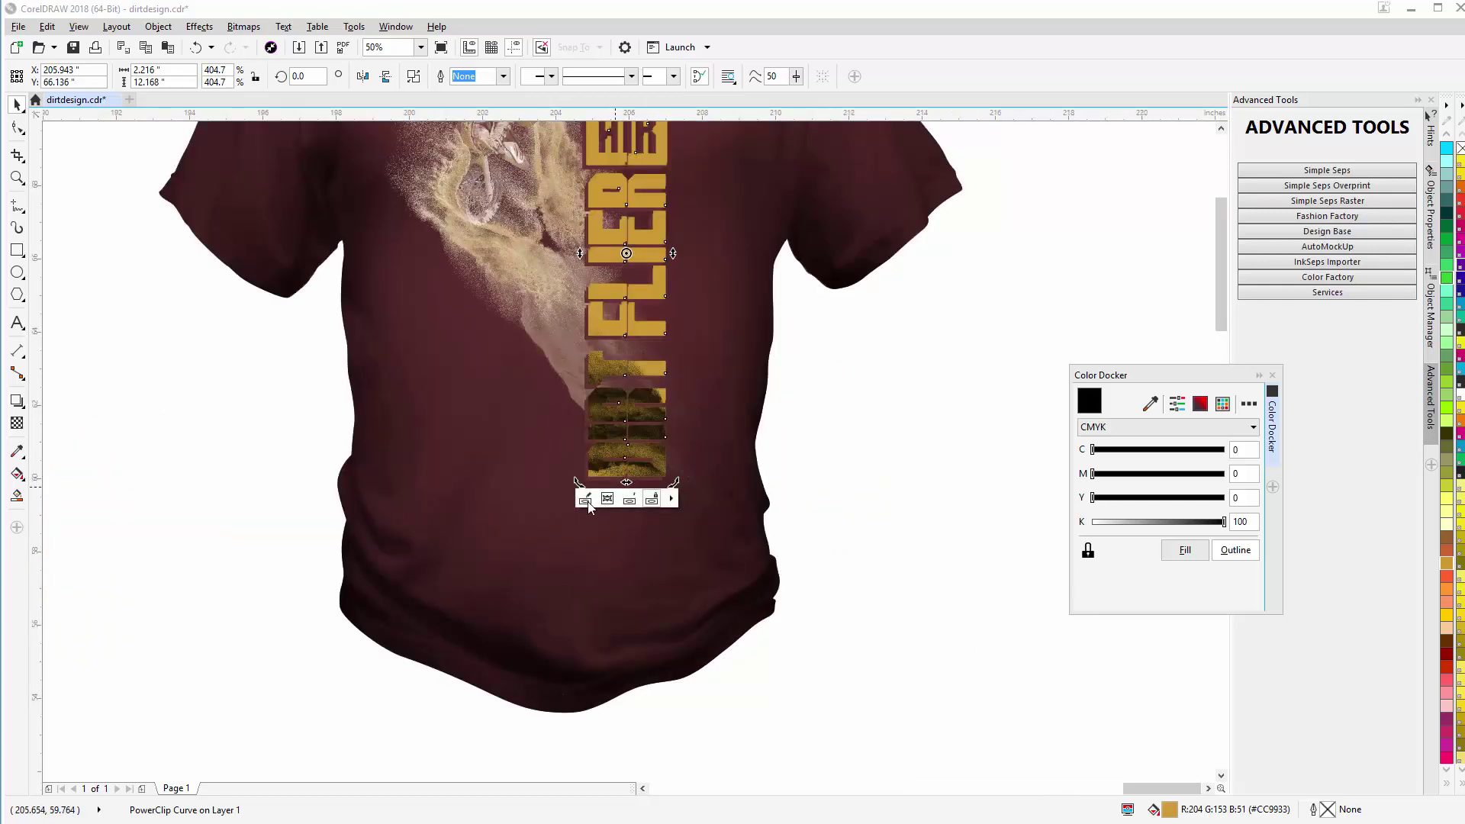
Step: Edit the lettering's PowerClip contents, nudge the monochrome dust slightly and set its outline color to white
left_click(866, 553)
left_click(593, 463)
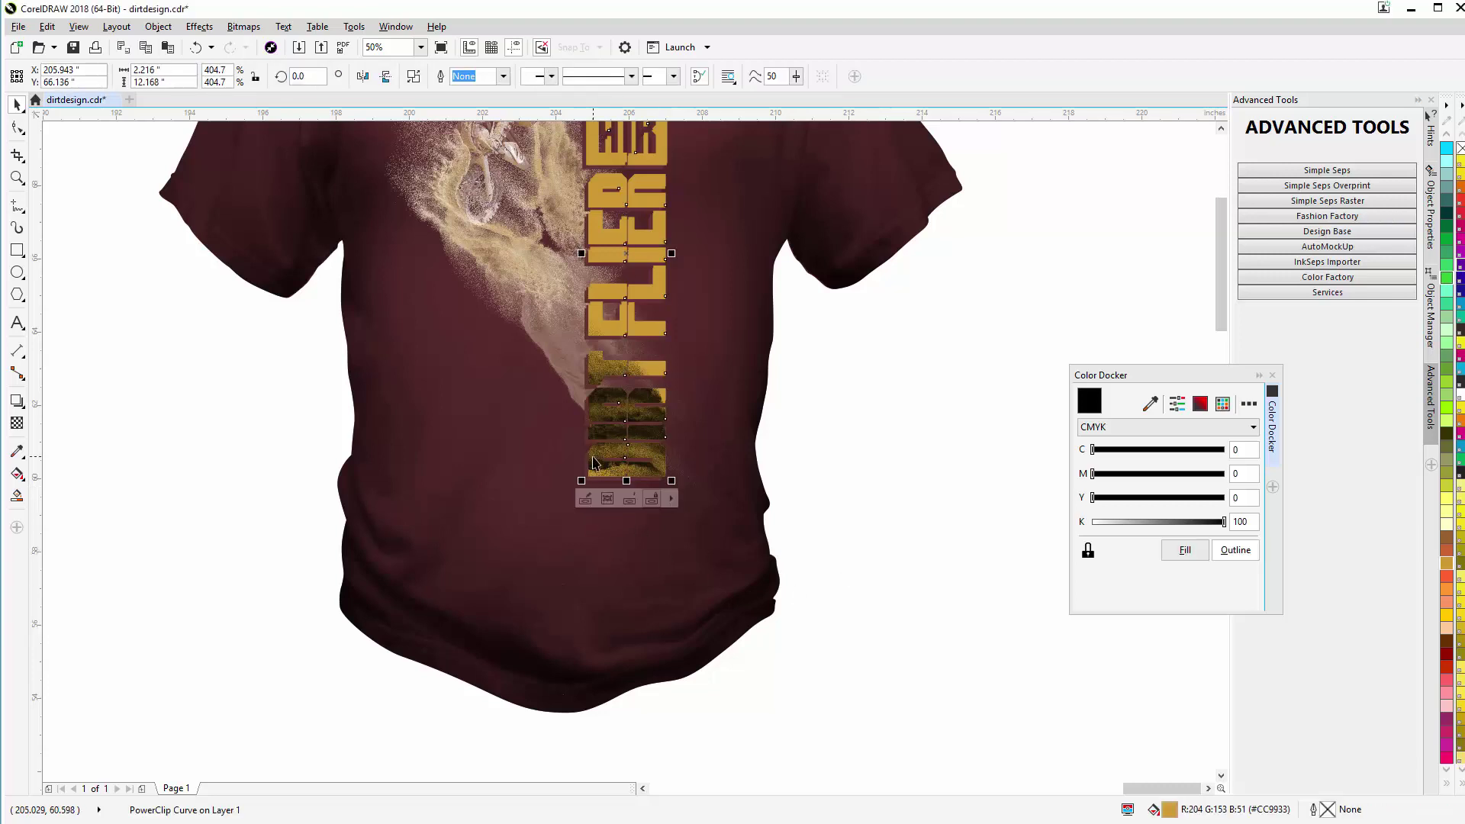
left_click(585, 500)
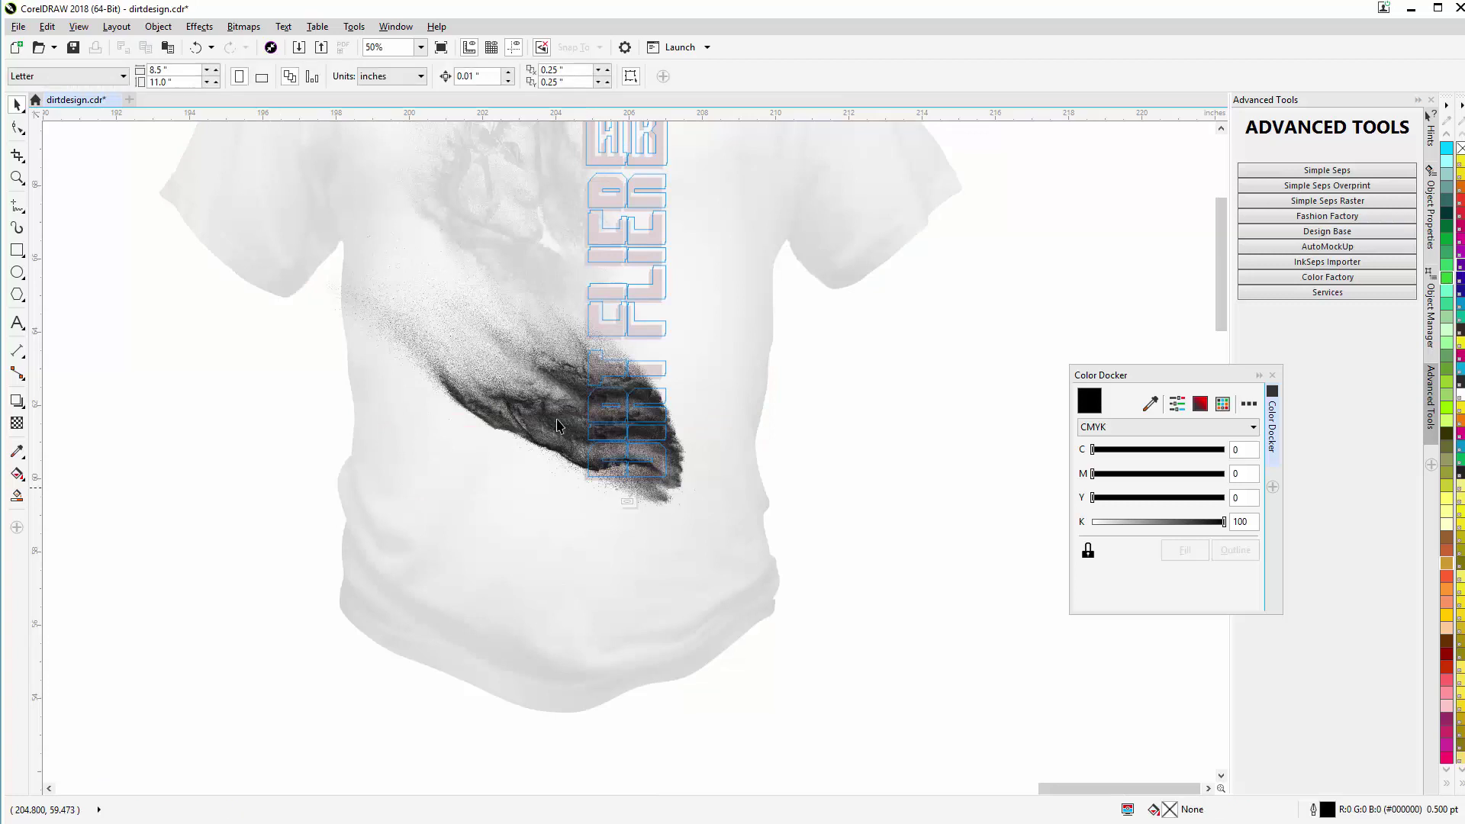
left_click(557, 425)
left_click(566, 427)
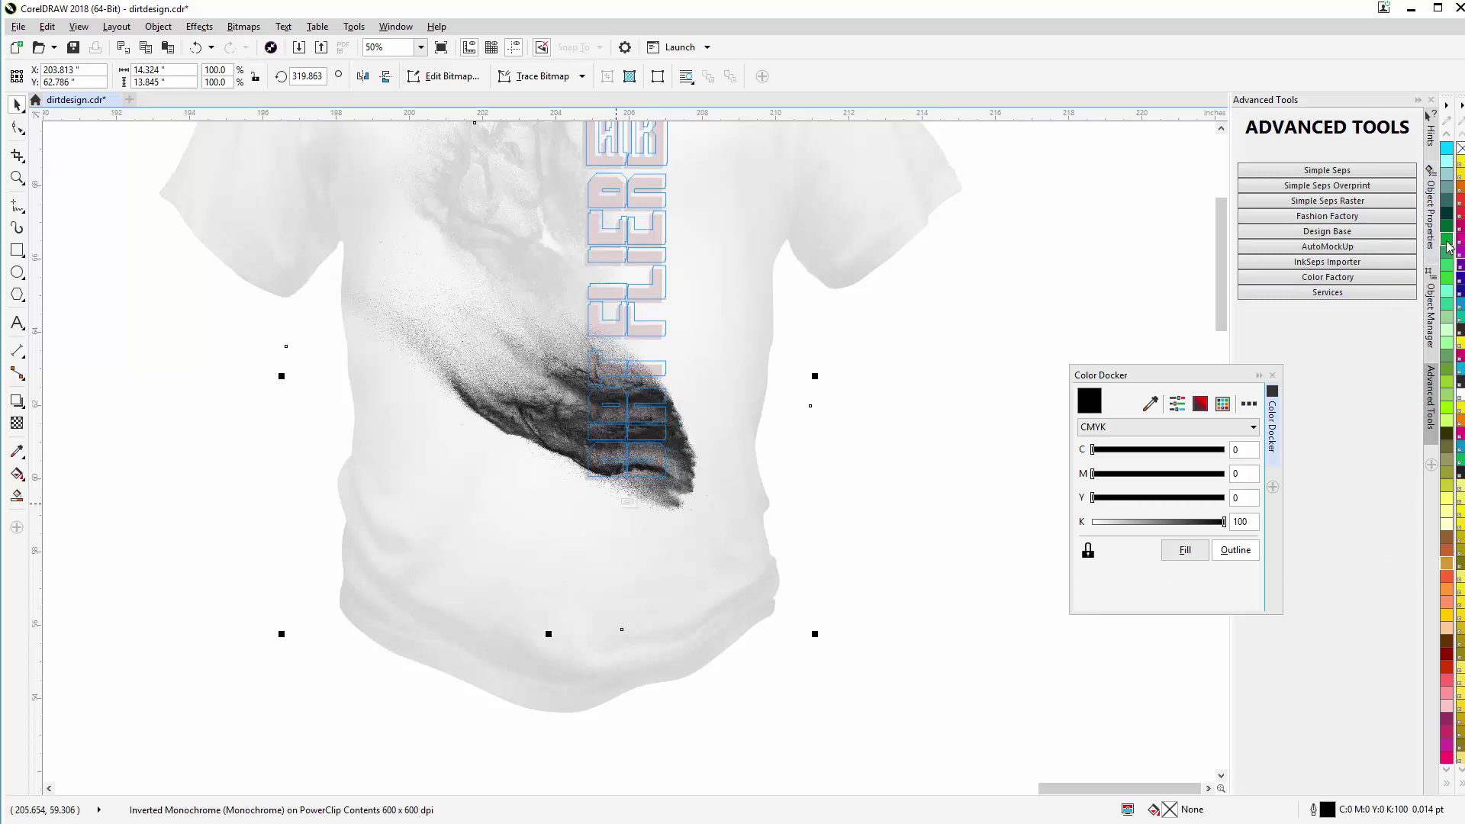
scroll(1447, 245, "up", 6)
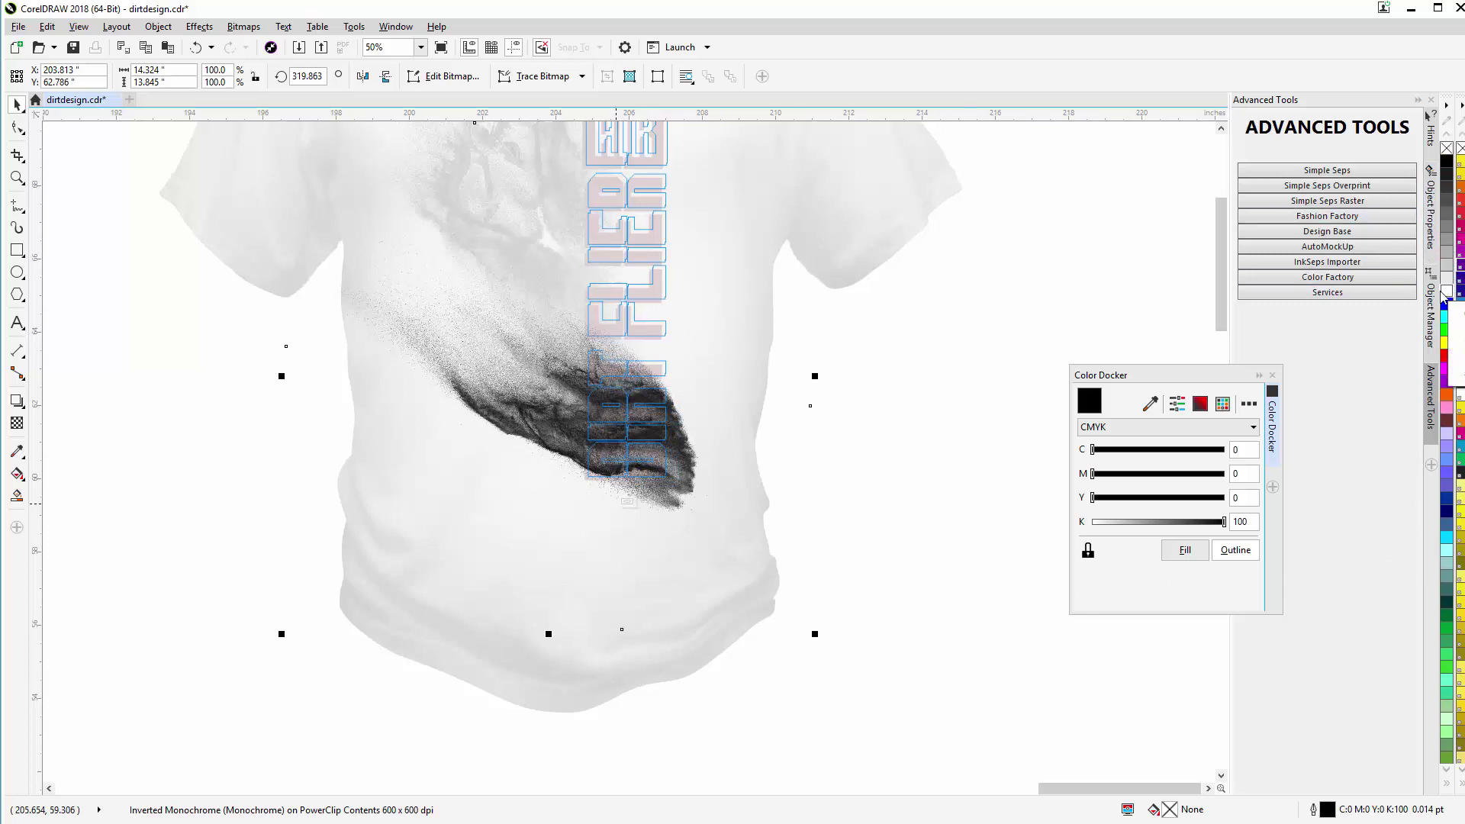
right_click(1447, 290)
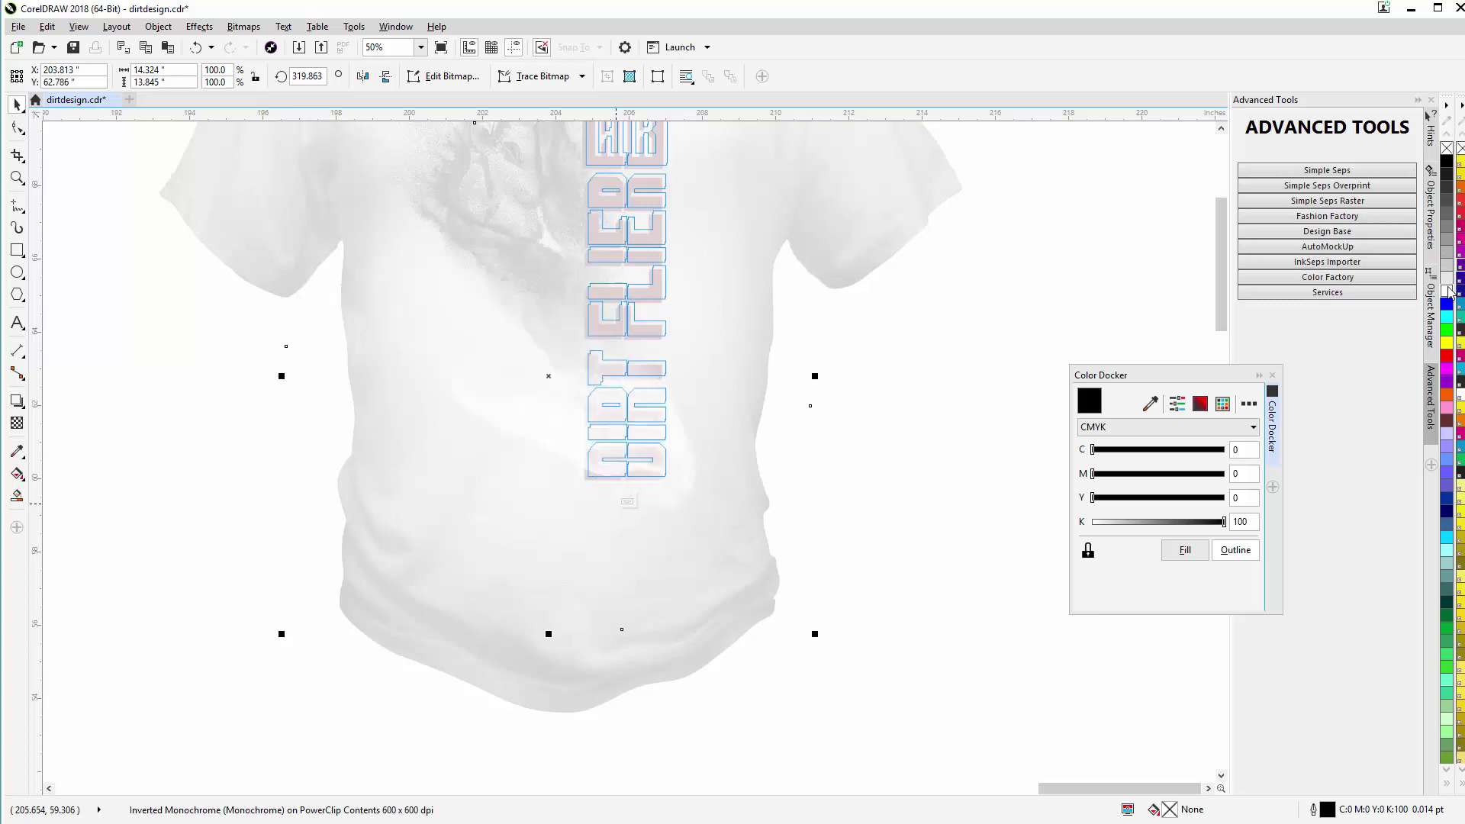
Step: Copy the white dust texture further up the lettering and finish editing the PowerClip contents
scroll(487, 420, "down", 1)
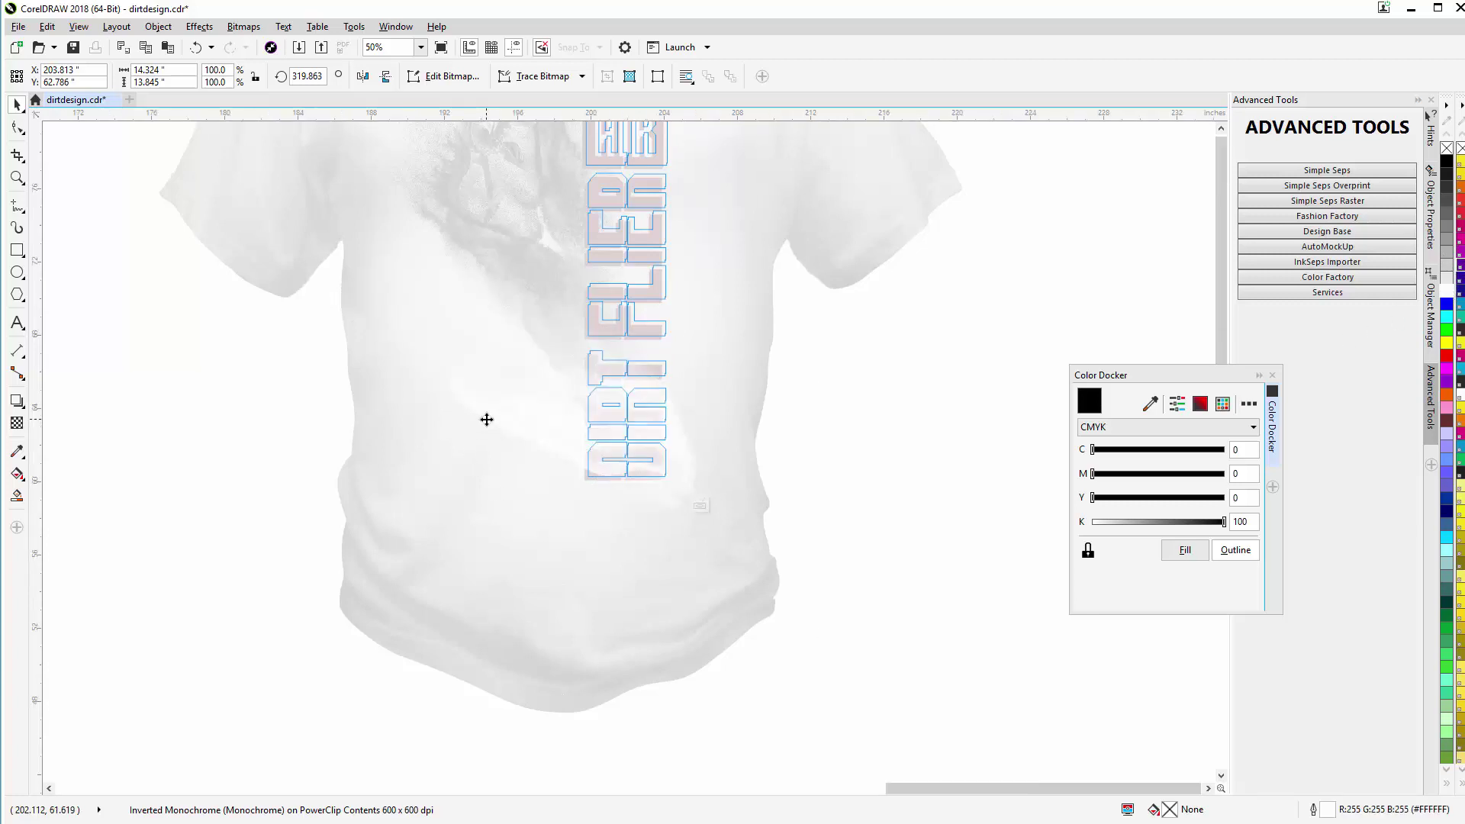
scroll(629, 453, "down", 1)
left_click_drag(654, 435, 692, 319)
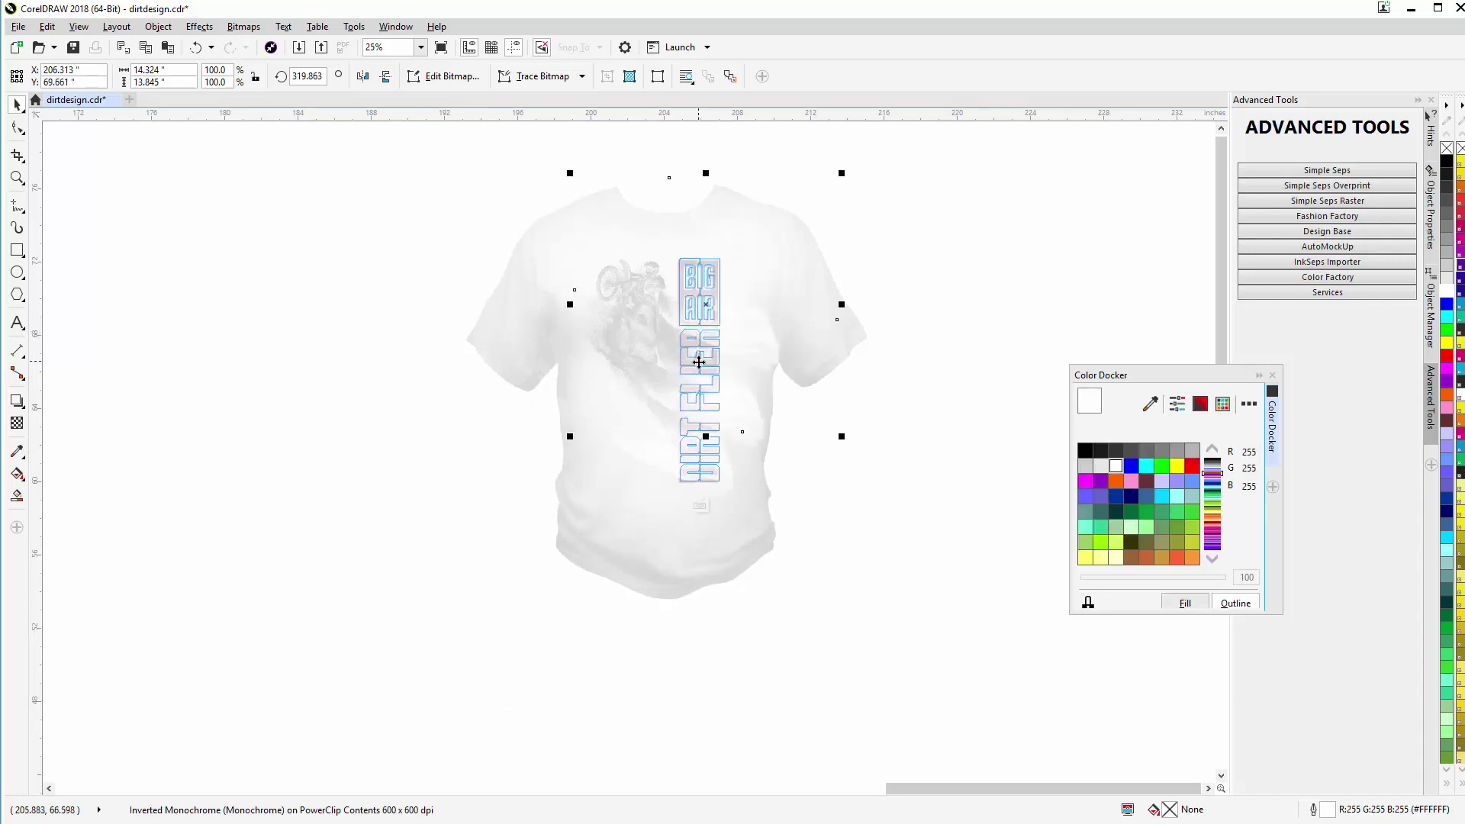
left_click(699, 505)
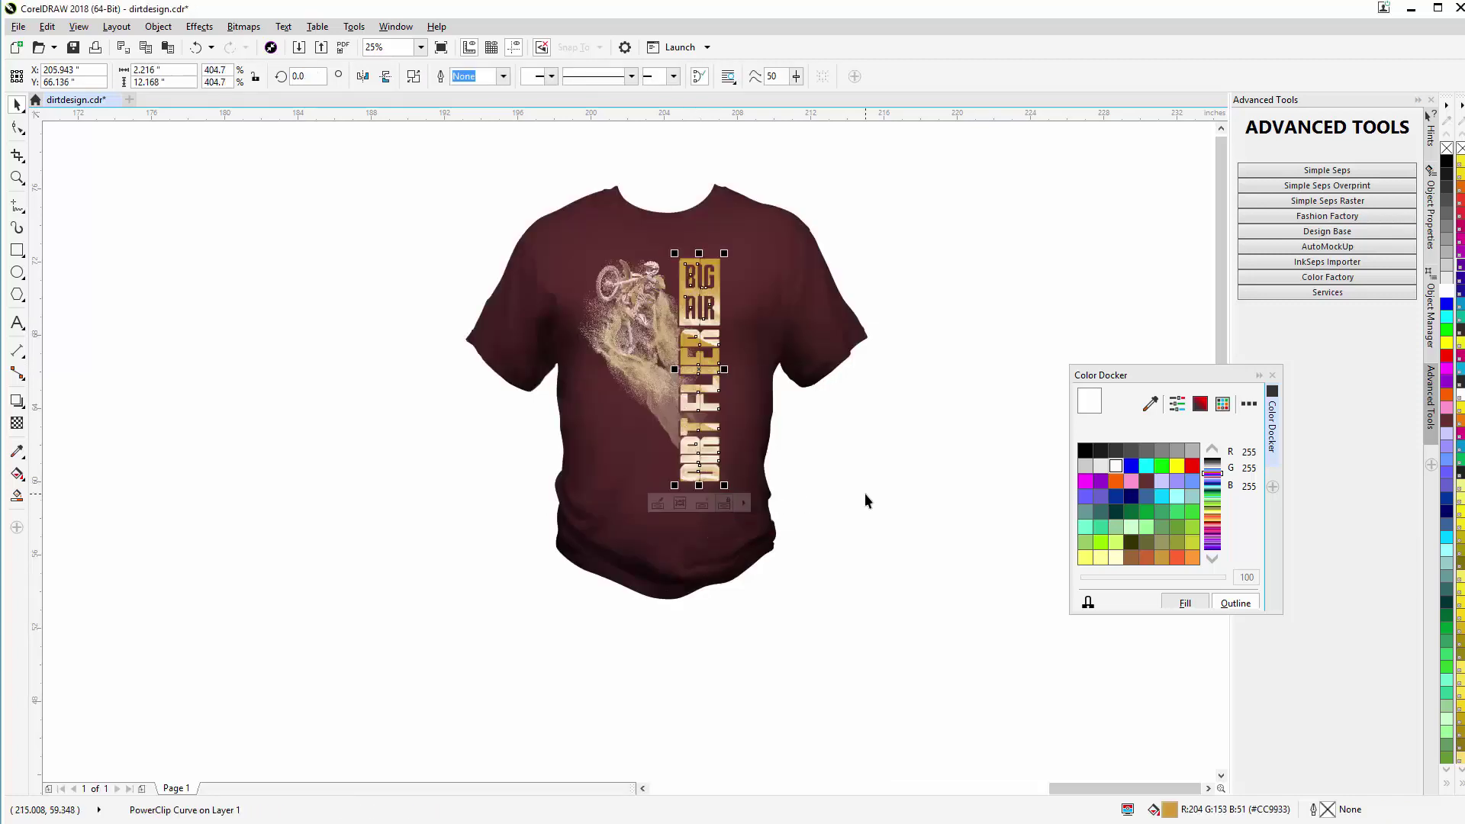
left_click(865, 495)
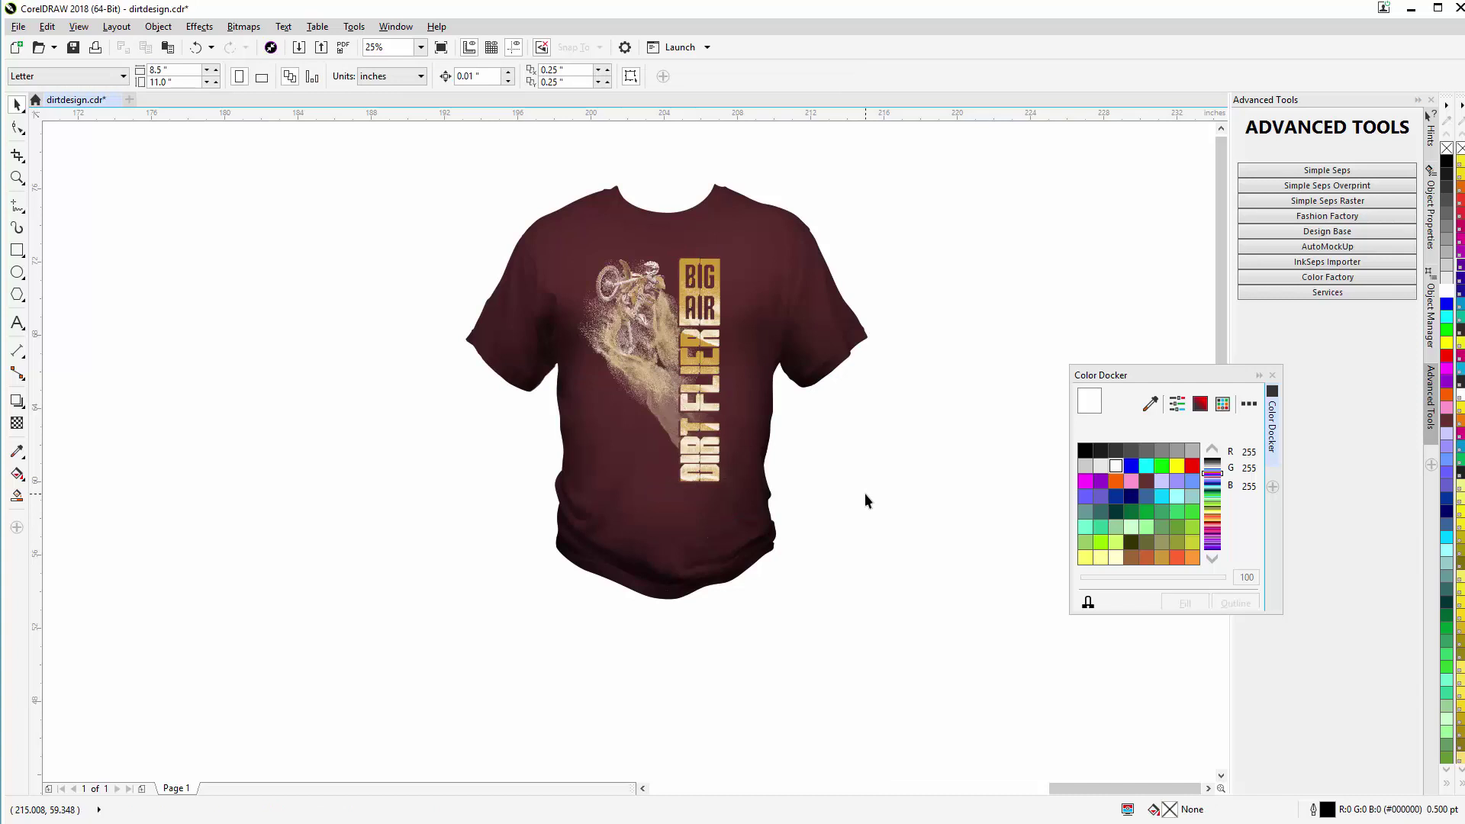
left_click(725, 290)
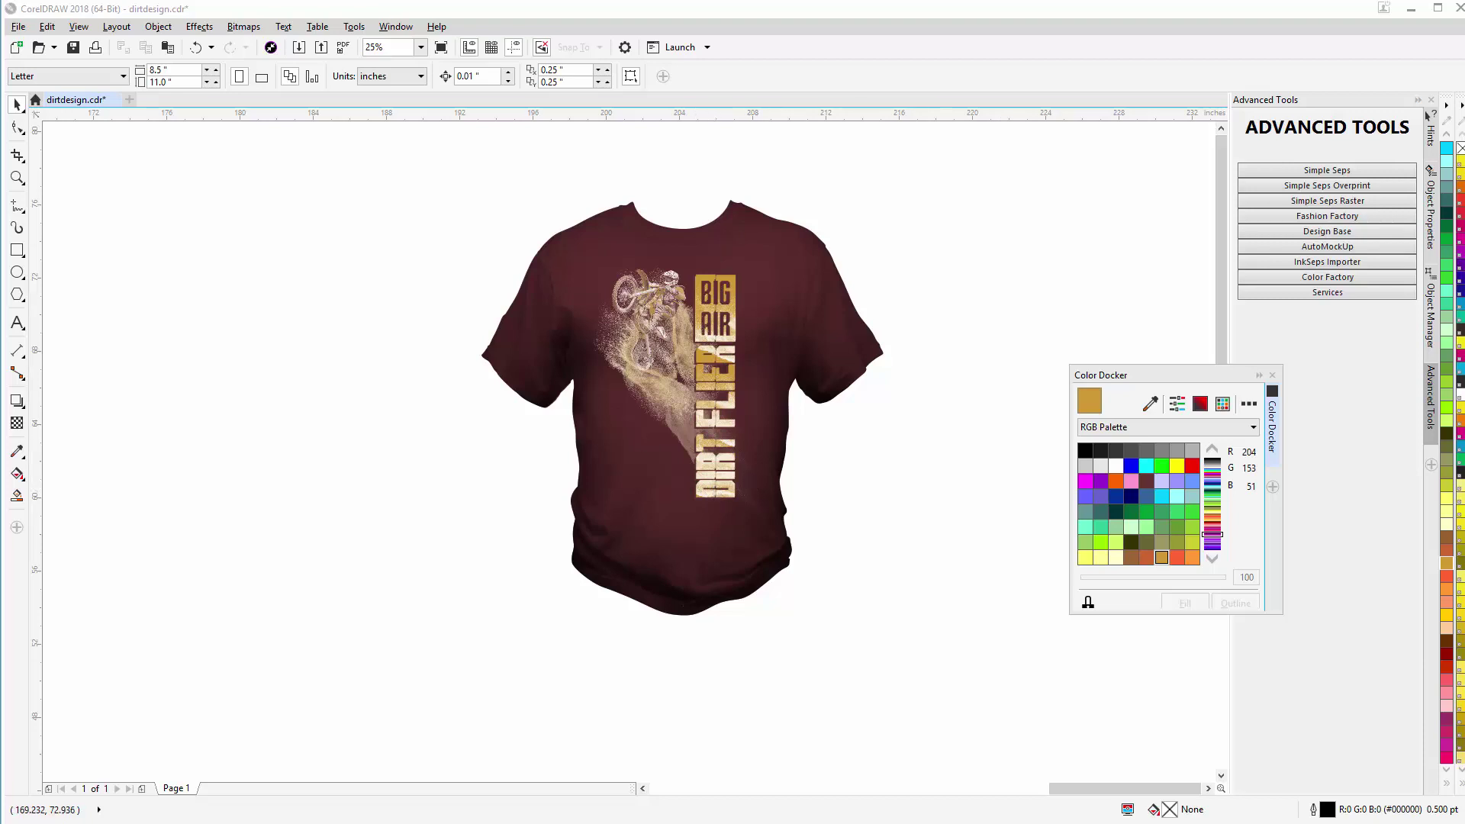
Step: Inspect the shirt design up close and move the dust photo on its black background next to the shirt
left_click(17, 179)
left_click_drag(500, 220, 866, 548)
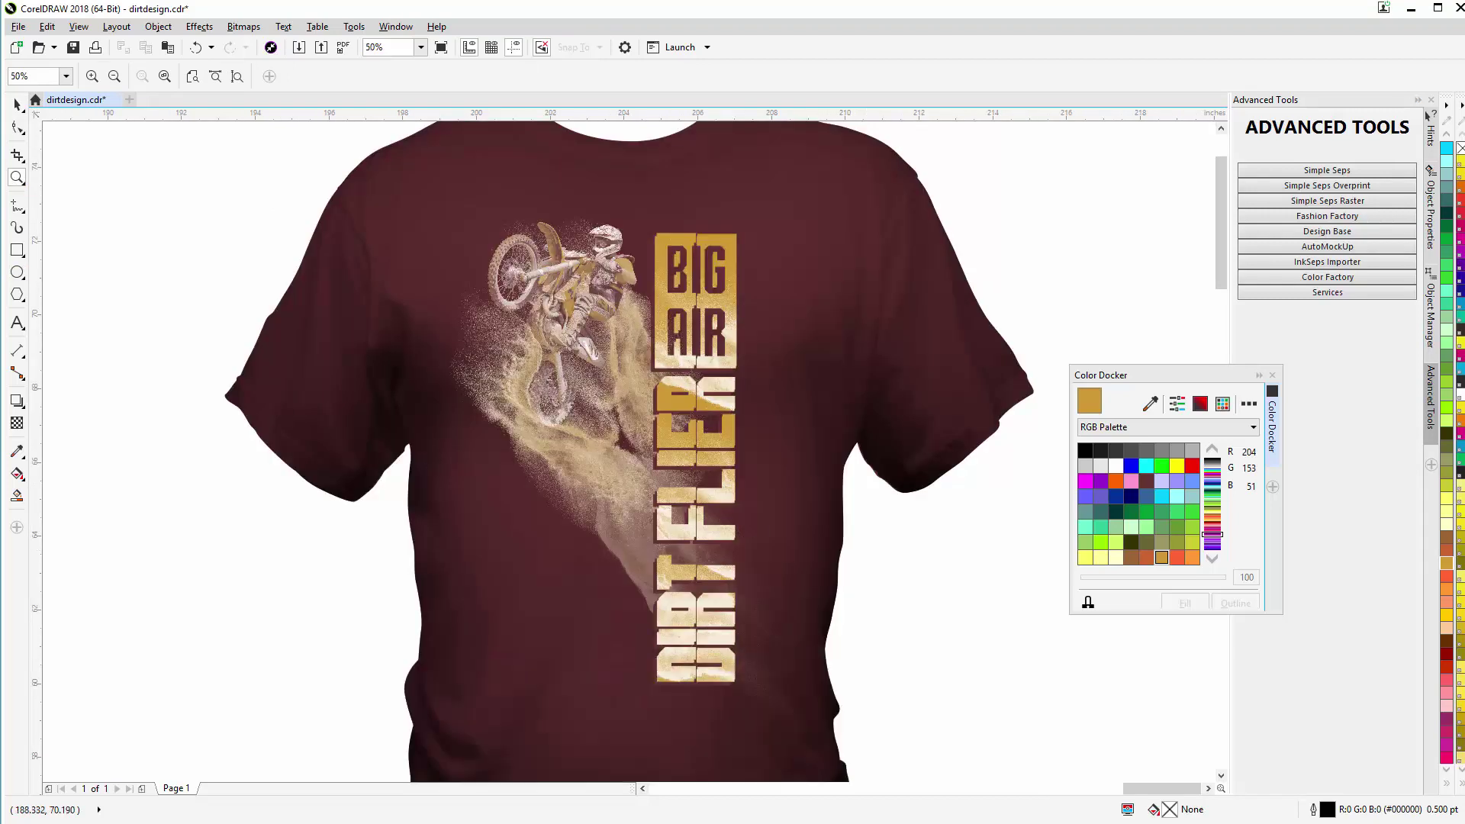
left_click(17, 106)
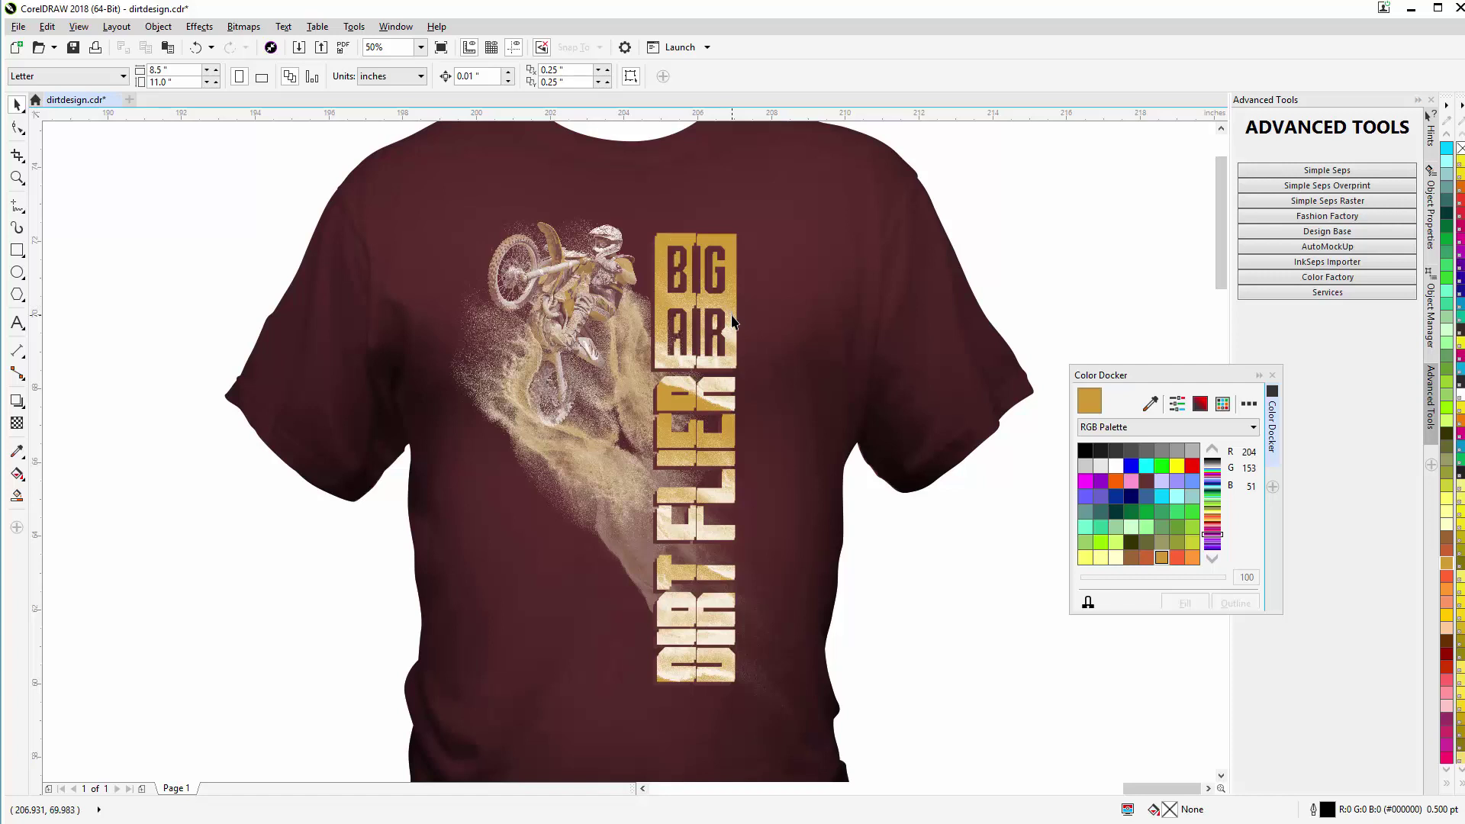
scroll(595, 503, "down", 4)
left_click(258, 553)
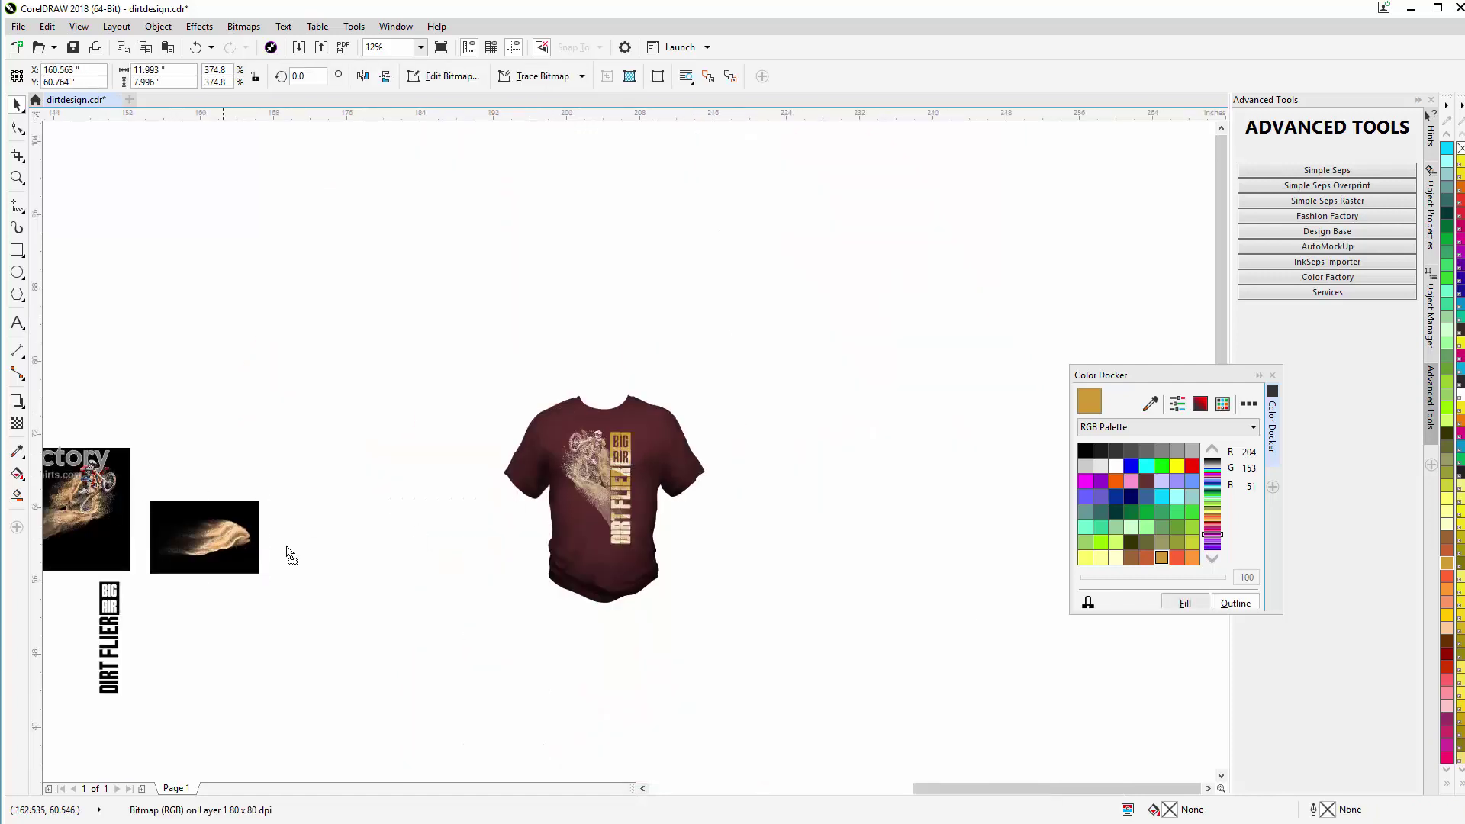
left_click_drag(289, 554, 550, 562)
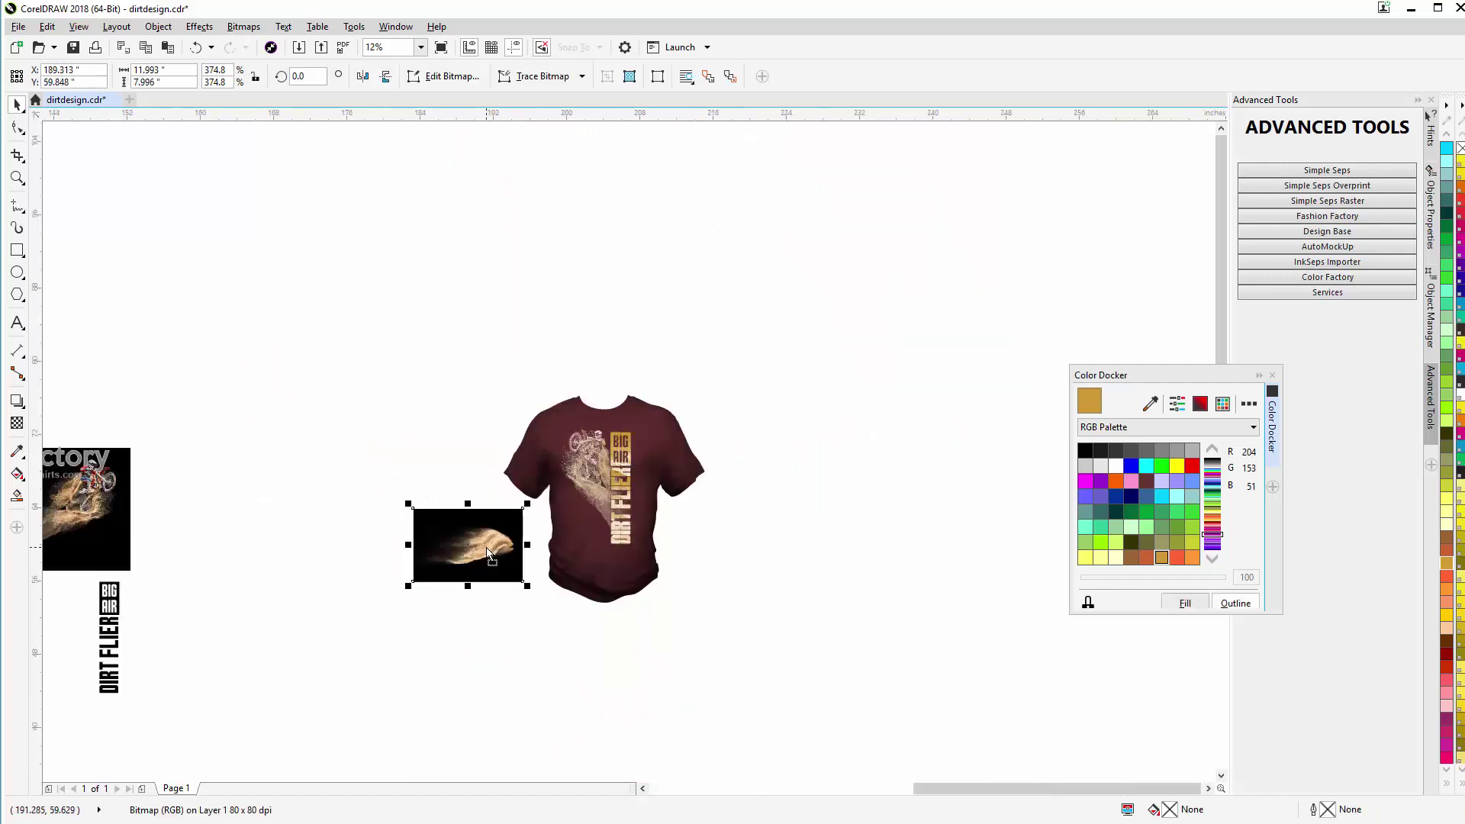
Step: Copy the white monochrome dust from inside the lettering's PowerClip and paste it as a separate object over the shirt
left_click(622, 530)
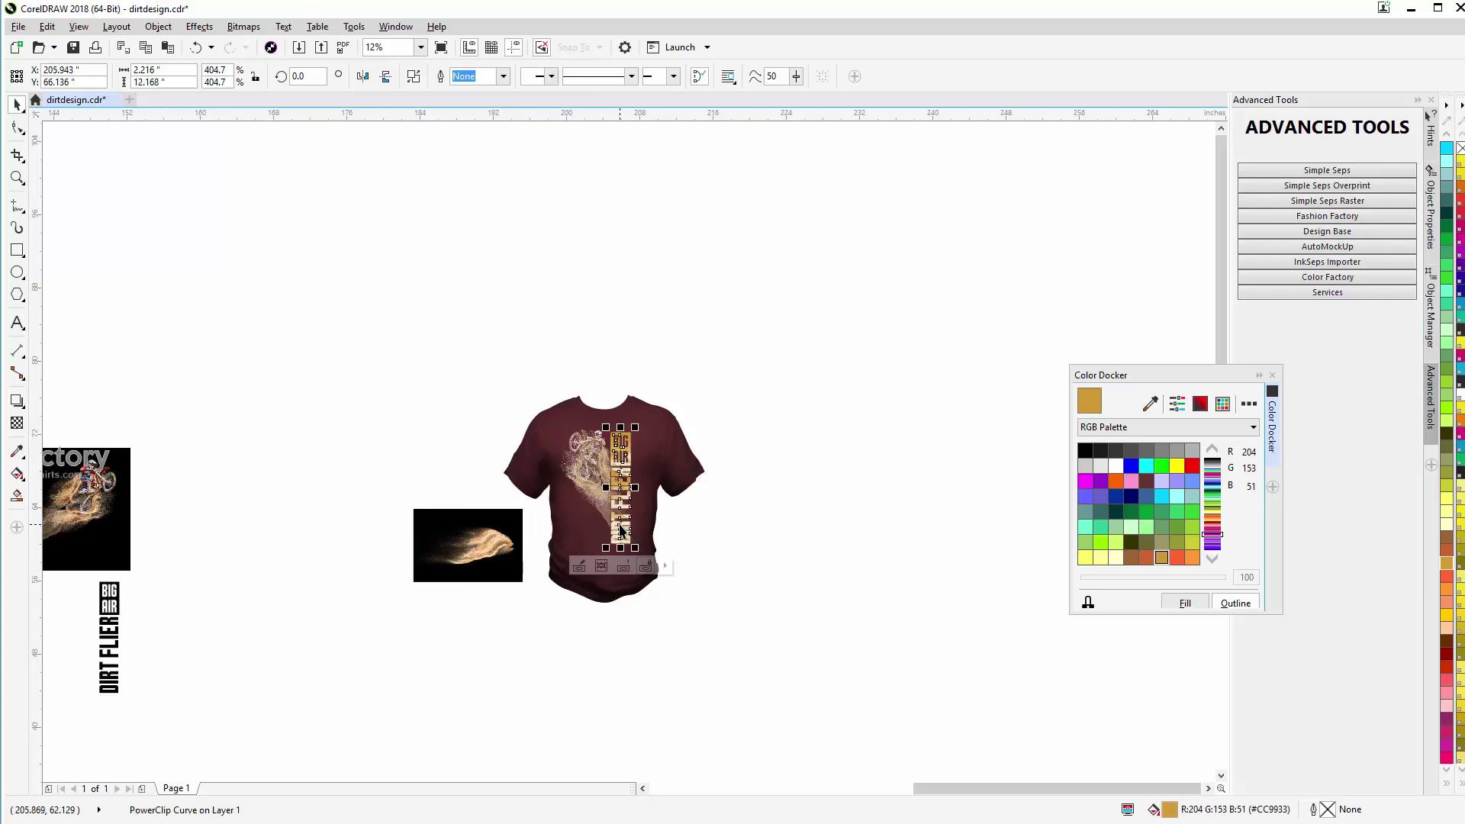
left_click(579, 566)
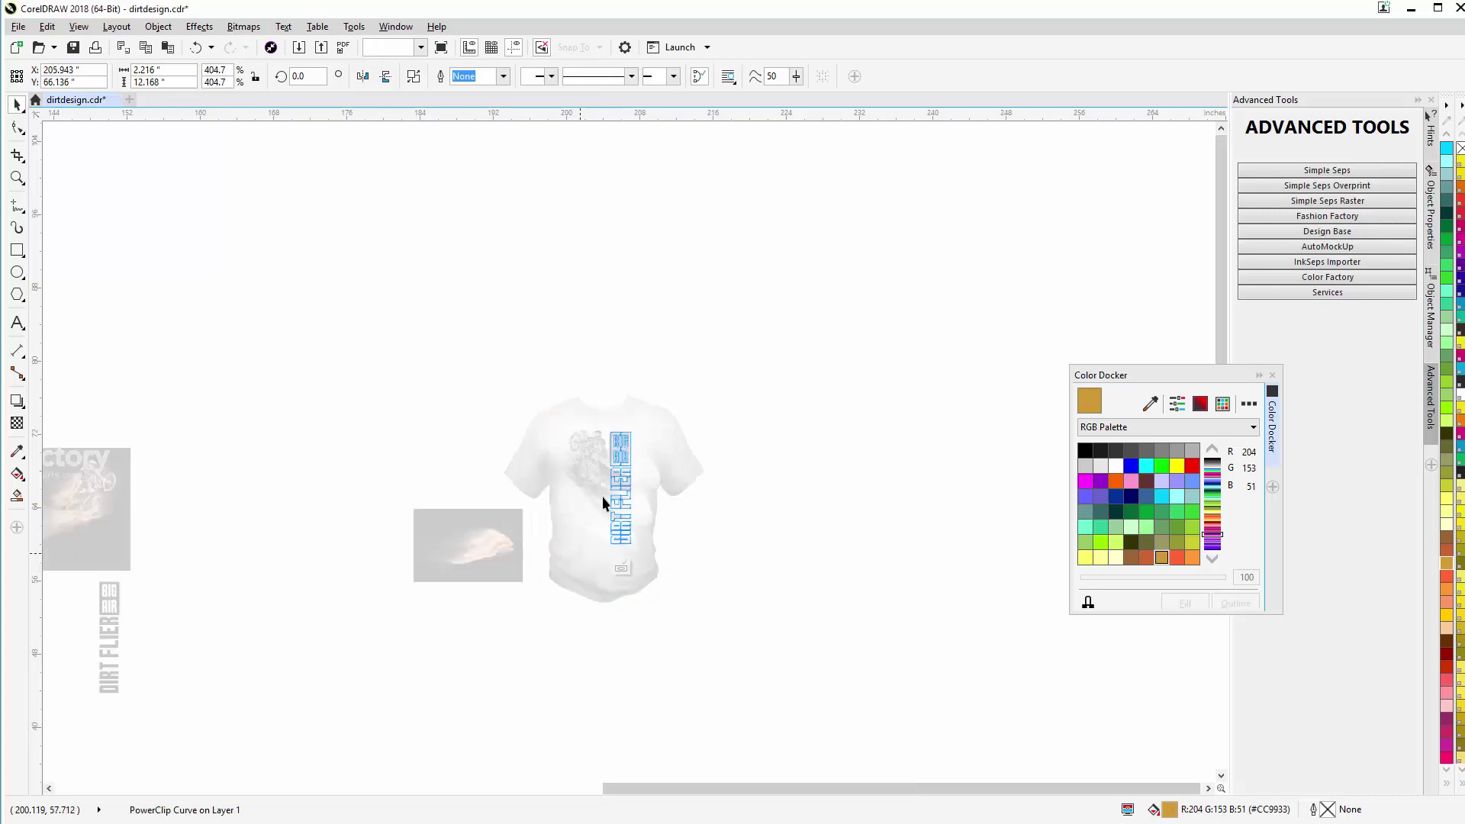
left_click(621, 489)
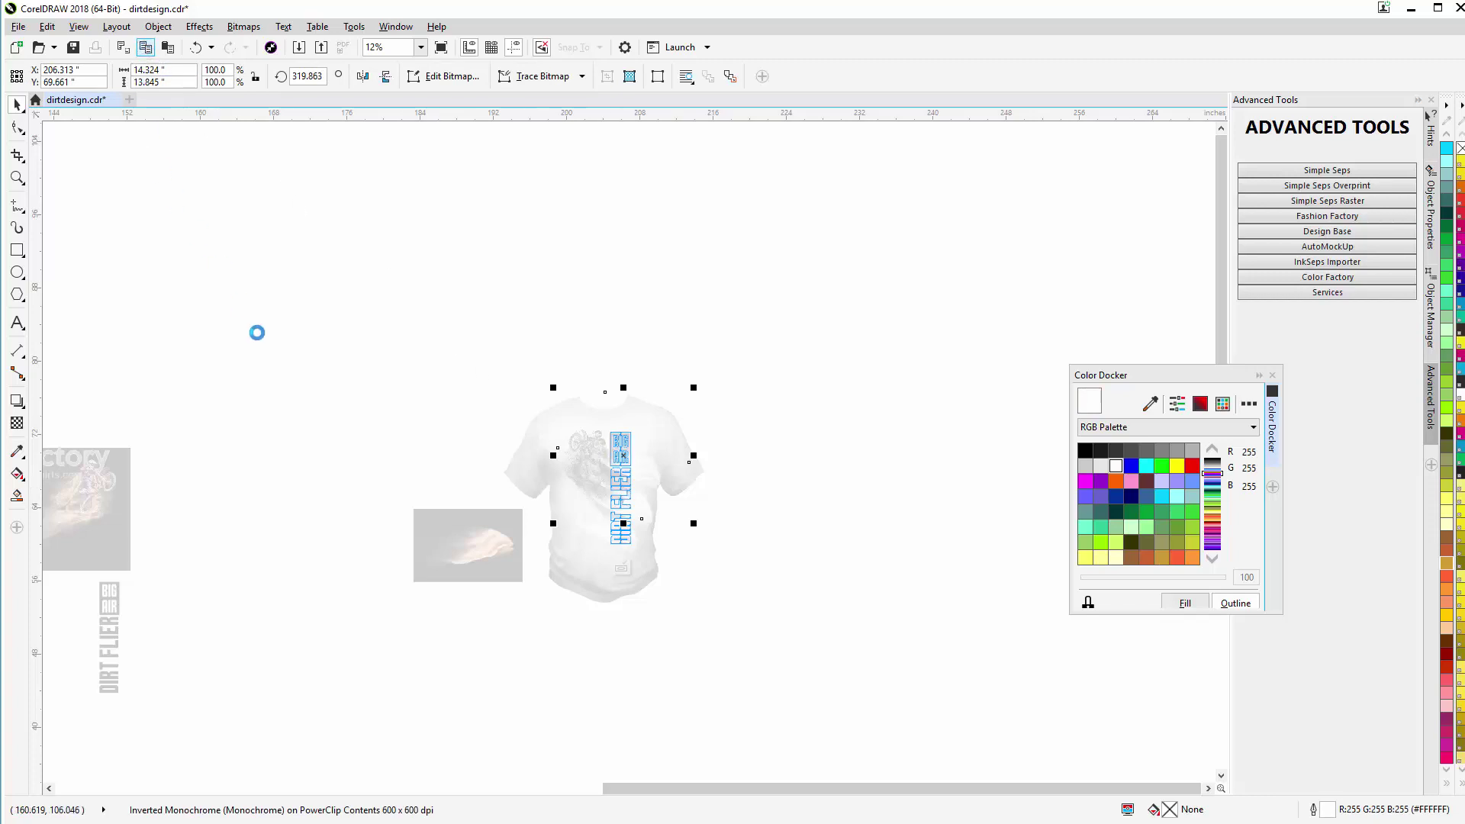
left_click(622, 568)
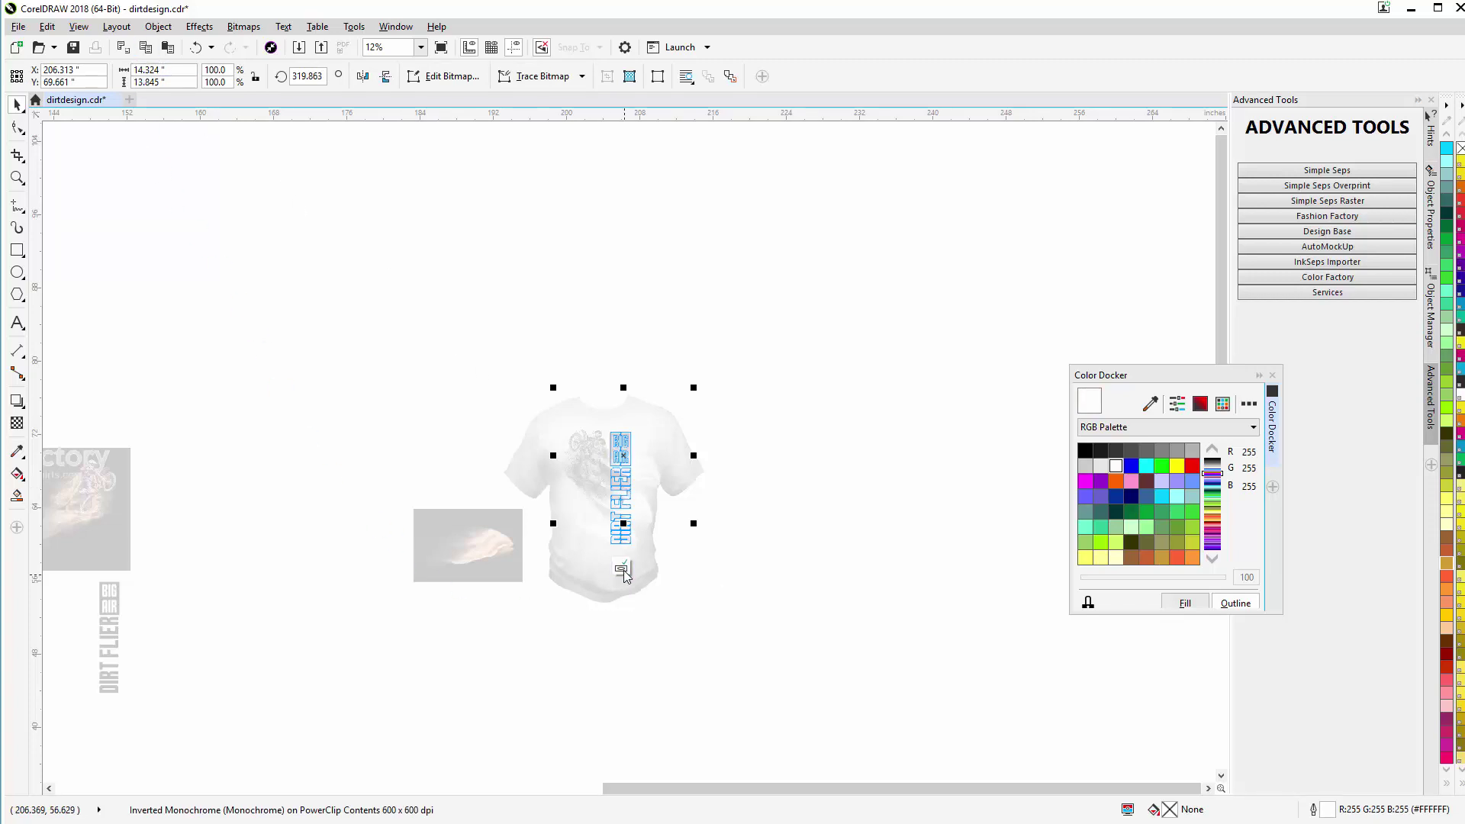
left_click(168, 47)
scroll(469, 545, "up", 2)
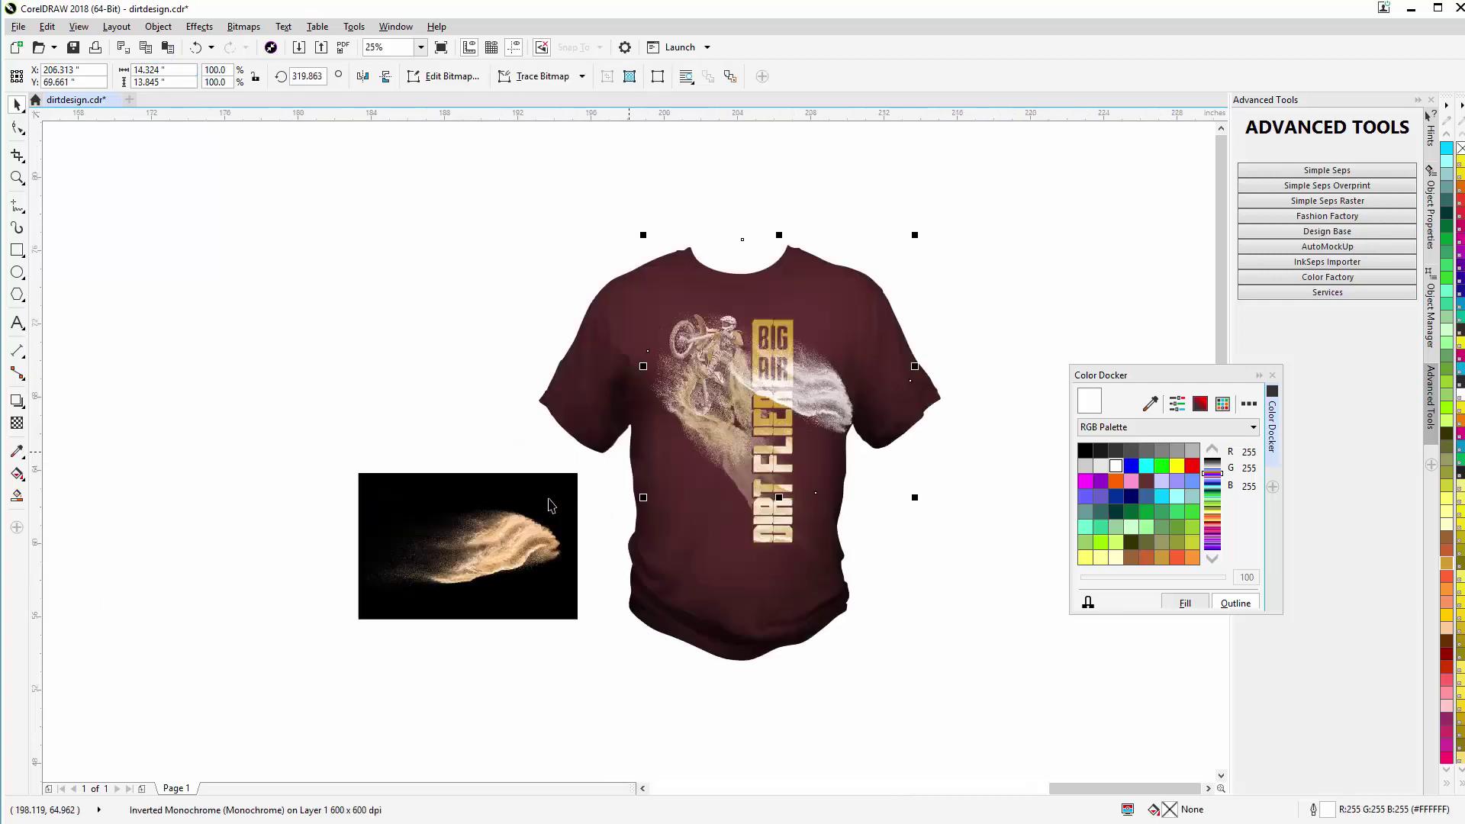
Step: Mirror the pasted white dust horizontally, rotate it to about 132 degrees and place it over the rider's dust trail beside the lettering
left_click(824, 405)
left_click_drag(825, 405, 743, 463)
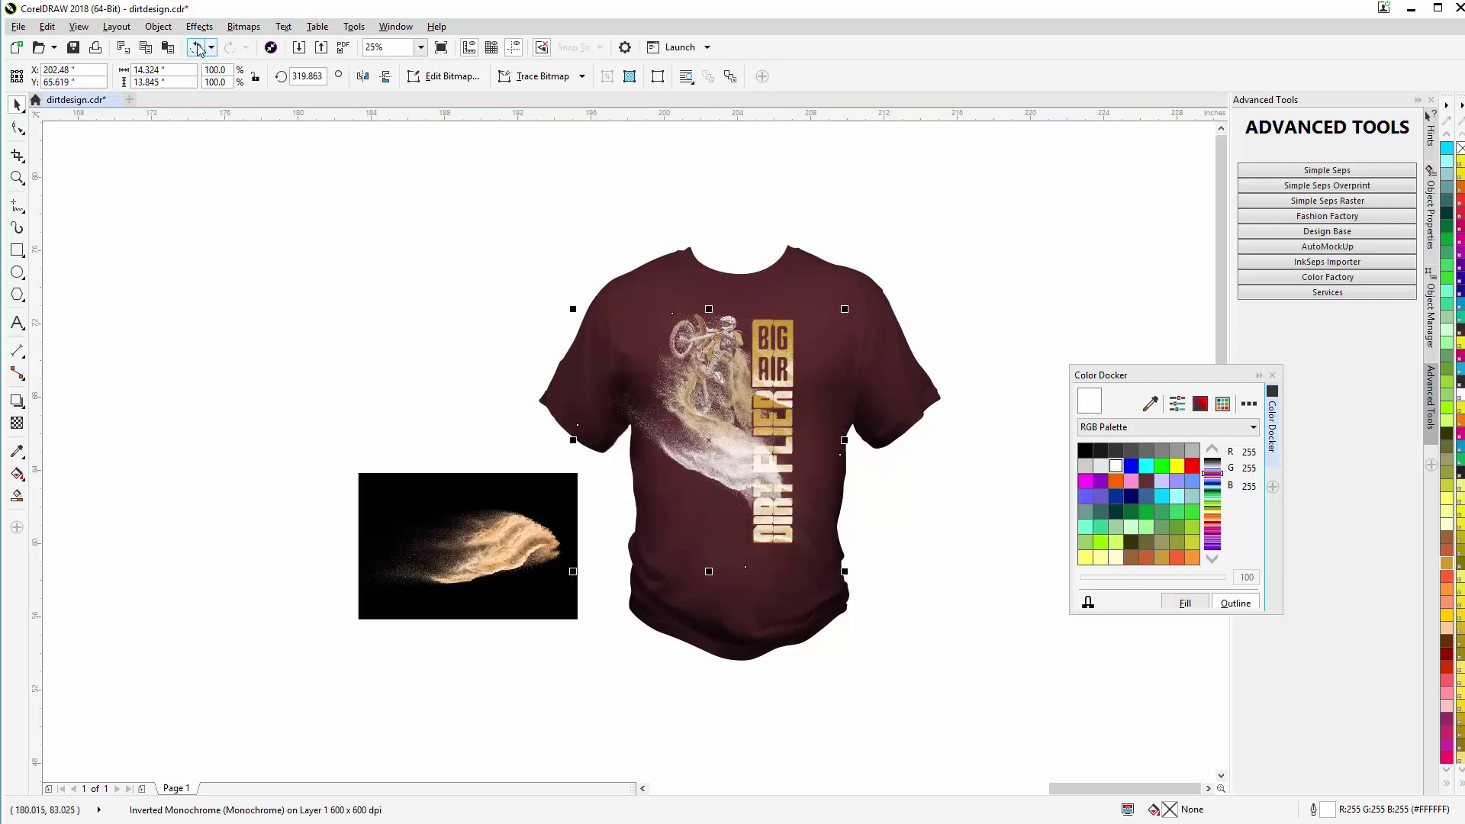
left_click(364, 77)
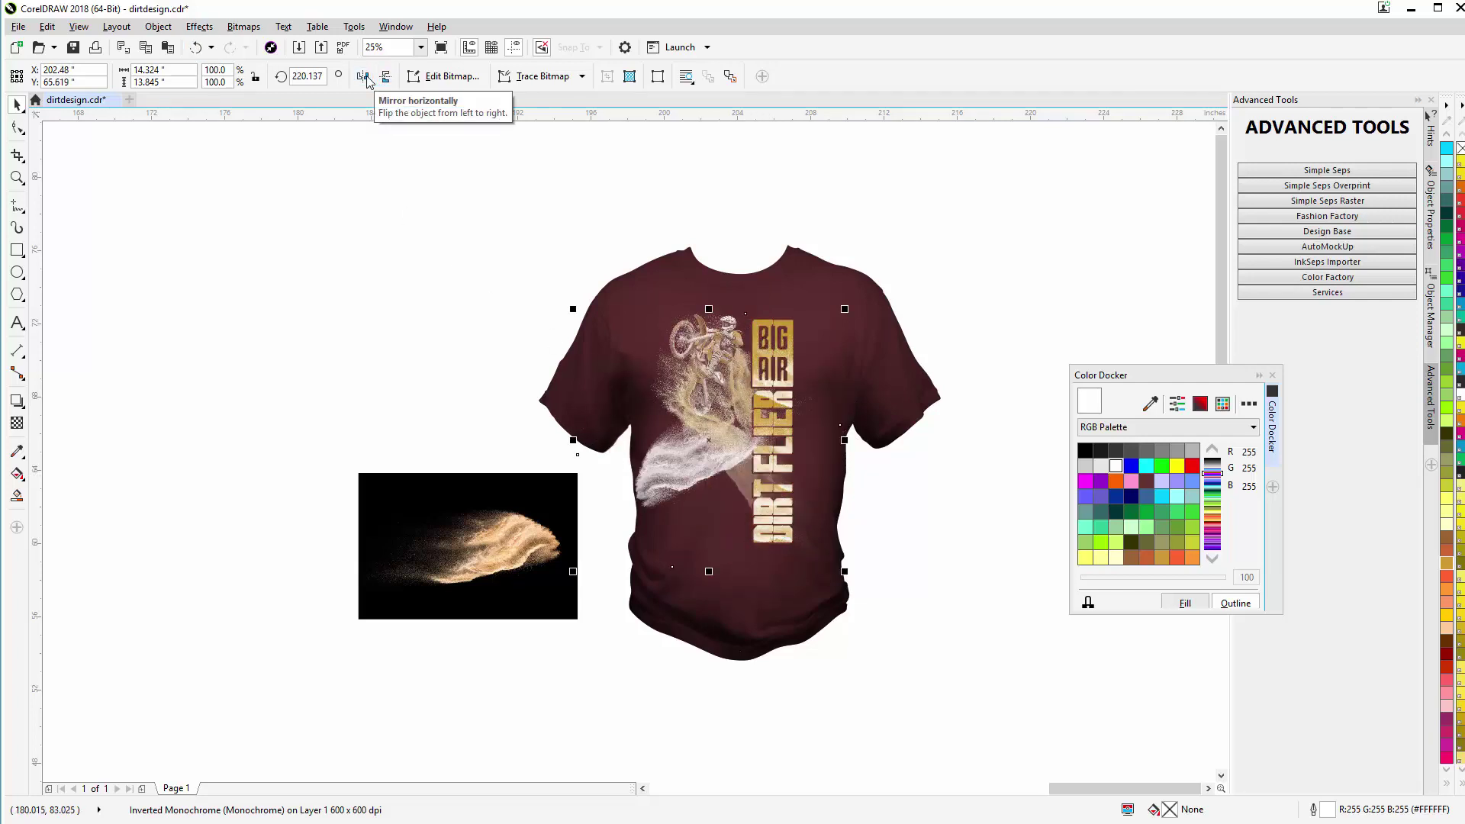
left_click(660, 458)
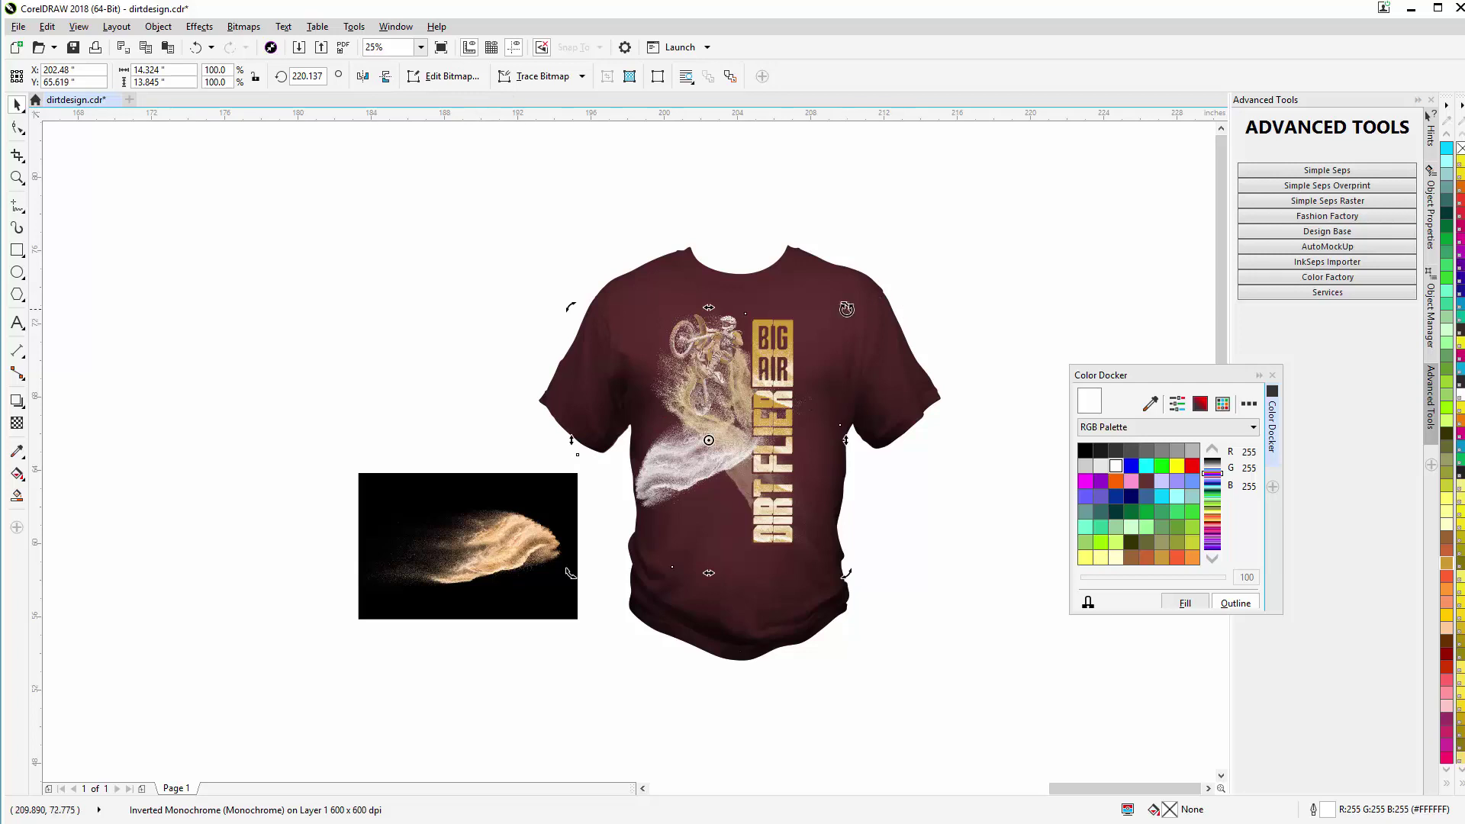
left_click_drag(844, 309, 843, 582)
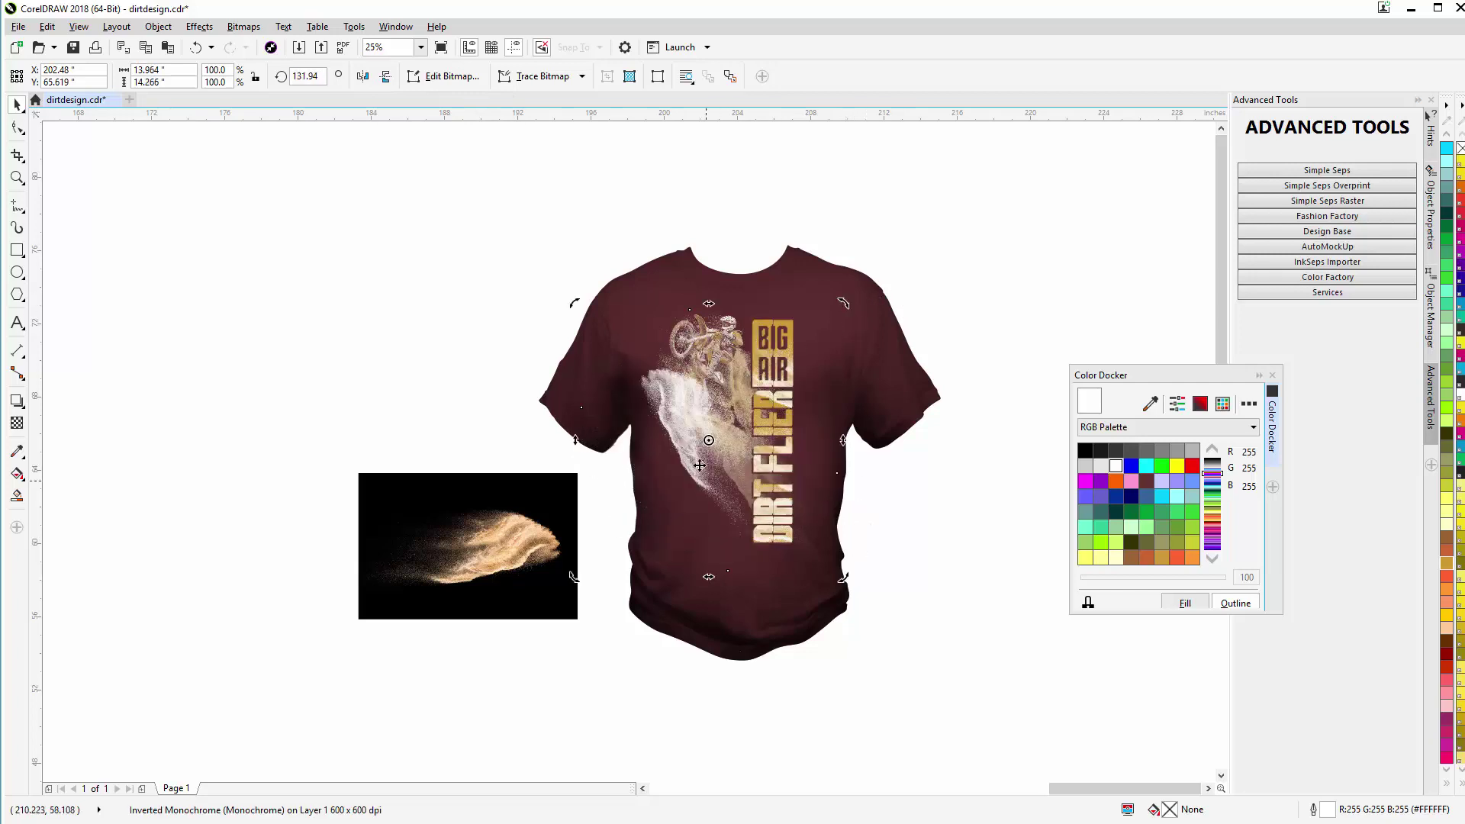
left_click_drag(688, 432, 747, 439)
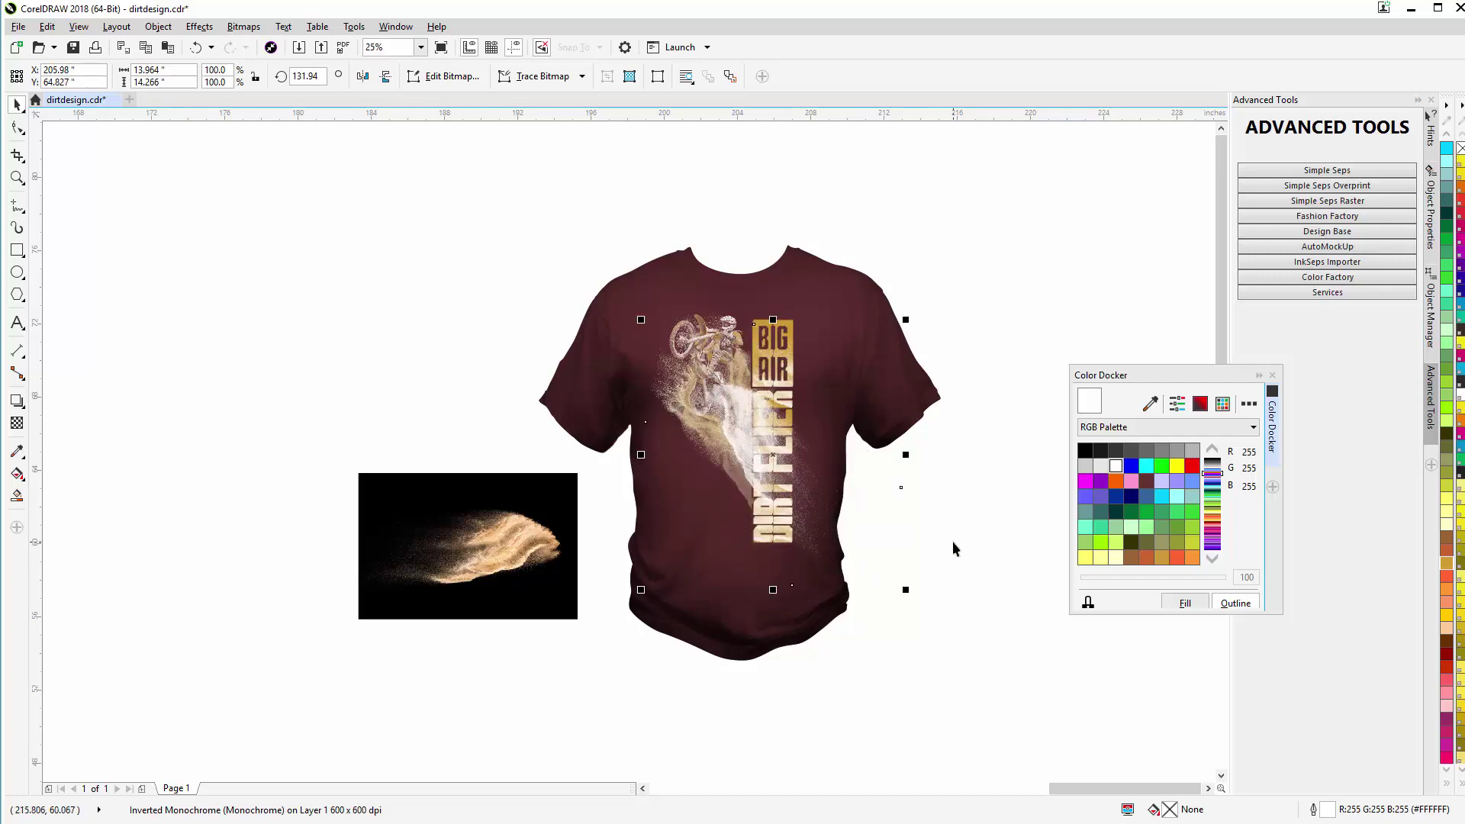
Step: Try tan gold (R204 G153 B51) as the pasted dust's outline color and browse the palette for another shade
right_click(1447, 566)
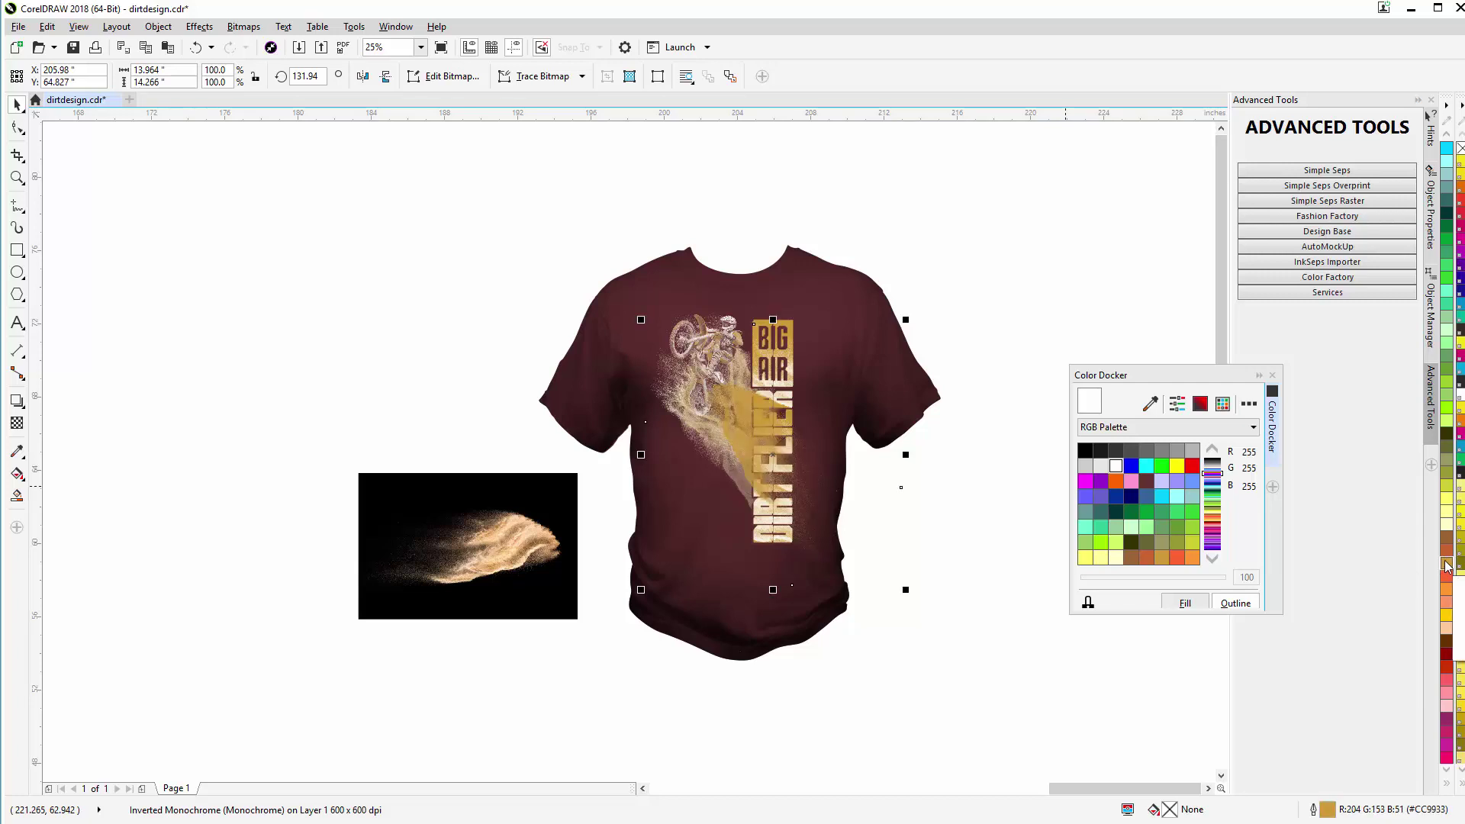
scroll(1447, 566, "down", 5)
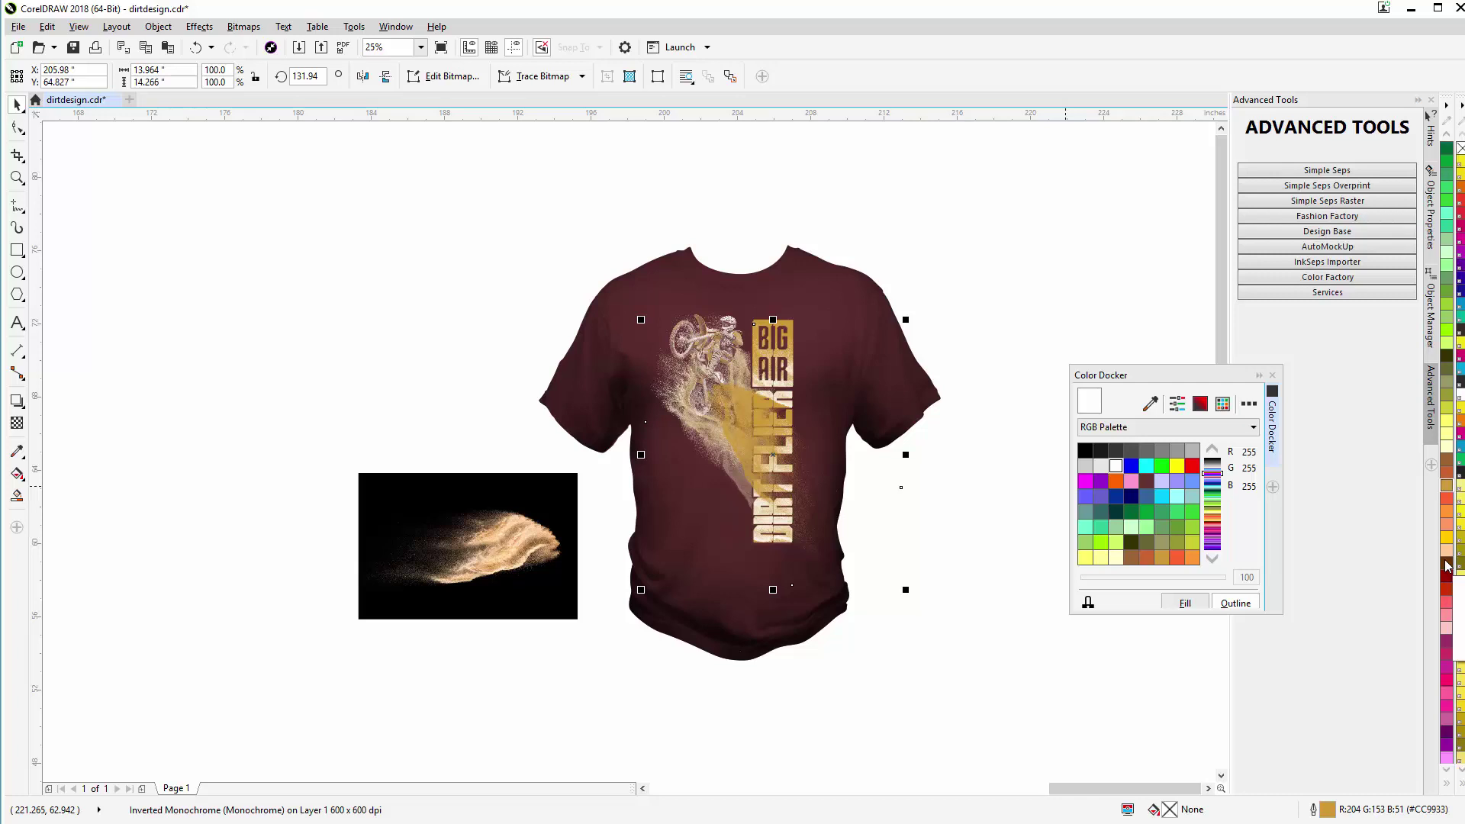
scroll(1447, 565, "down", 10)
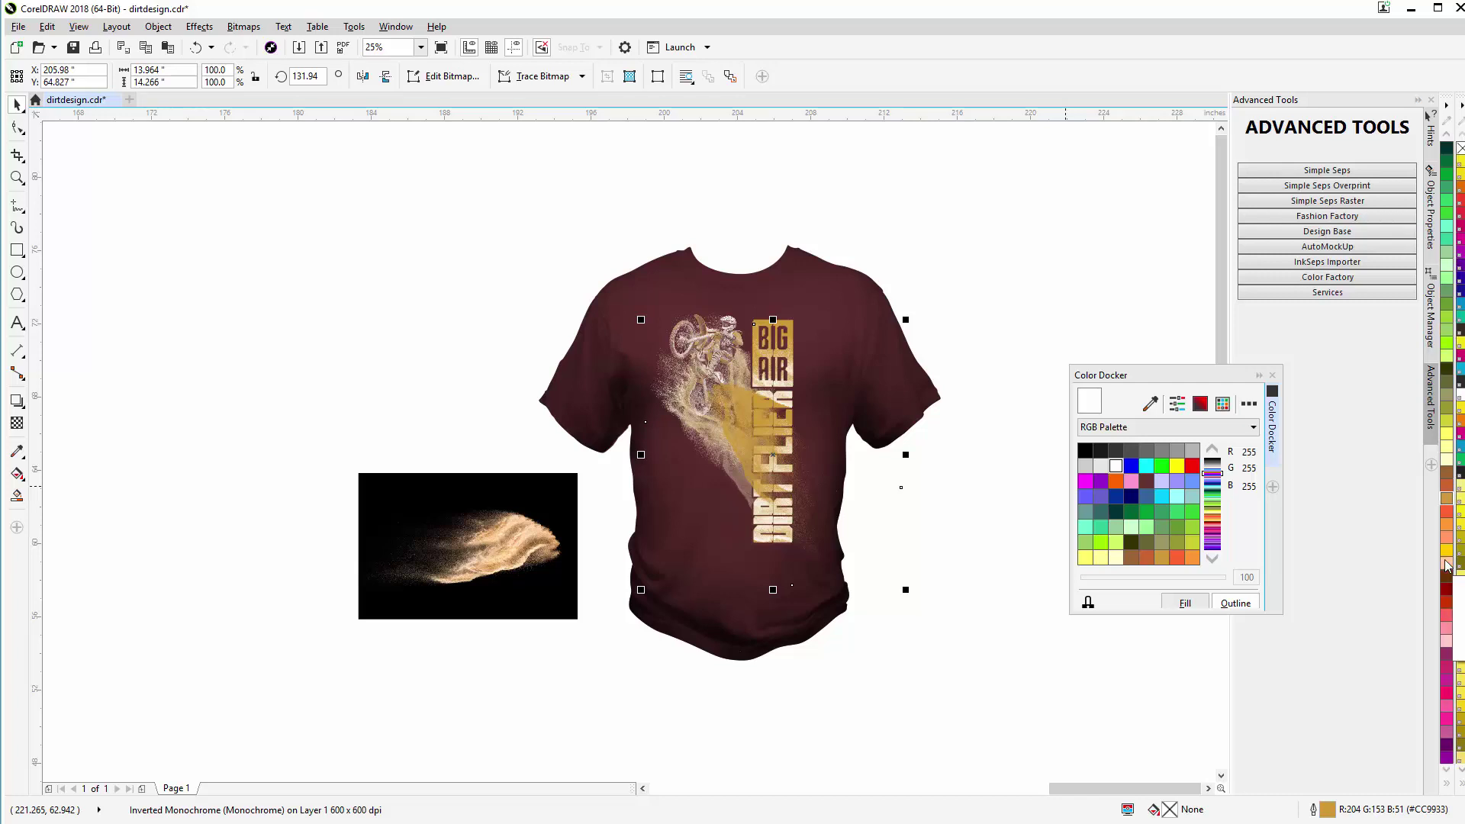
scroll(1447, 566, "down", 10)
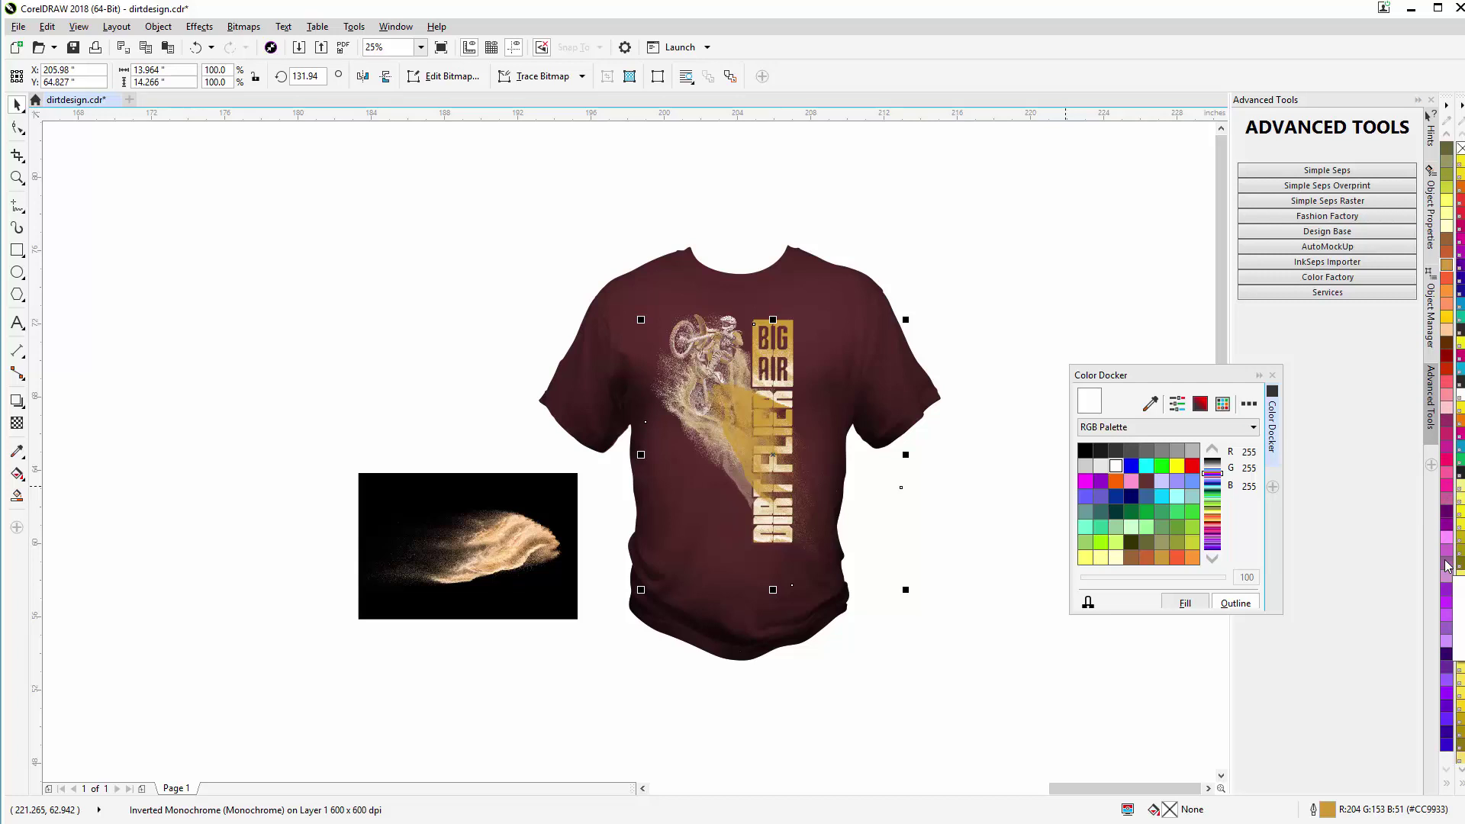
scroll(1447, 566, "down", 2)
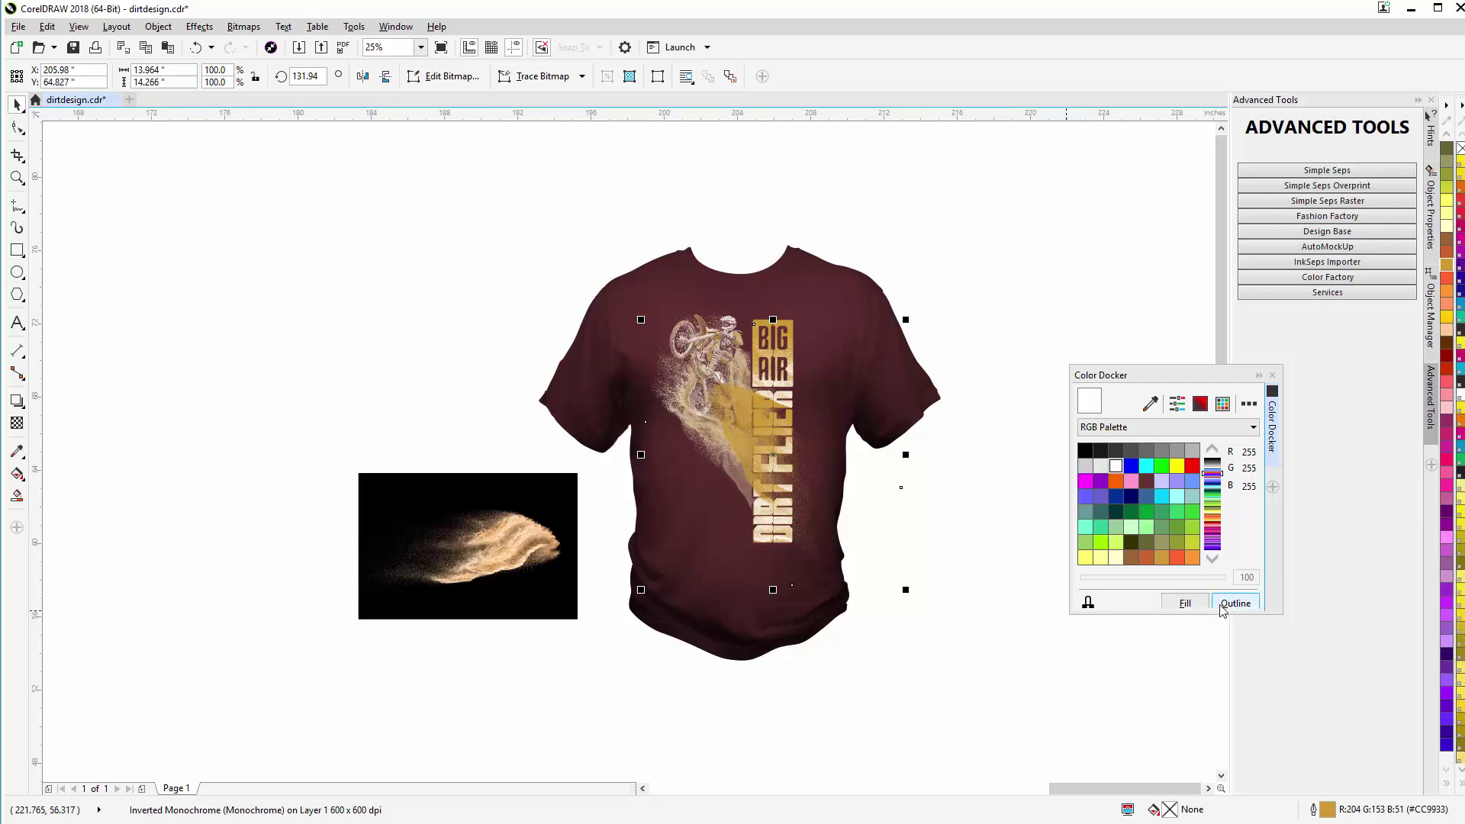
Step: Mix a light sand tan, R255 G216 B143 (#FFD88F), as the pasted dust's outline color
left_click_drag(1199, 614, 1200, 651)
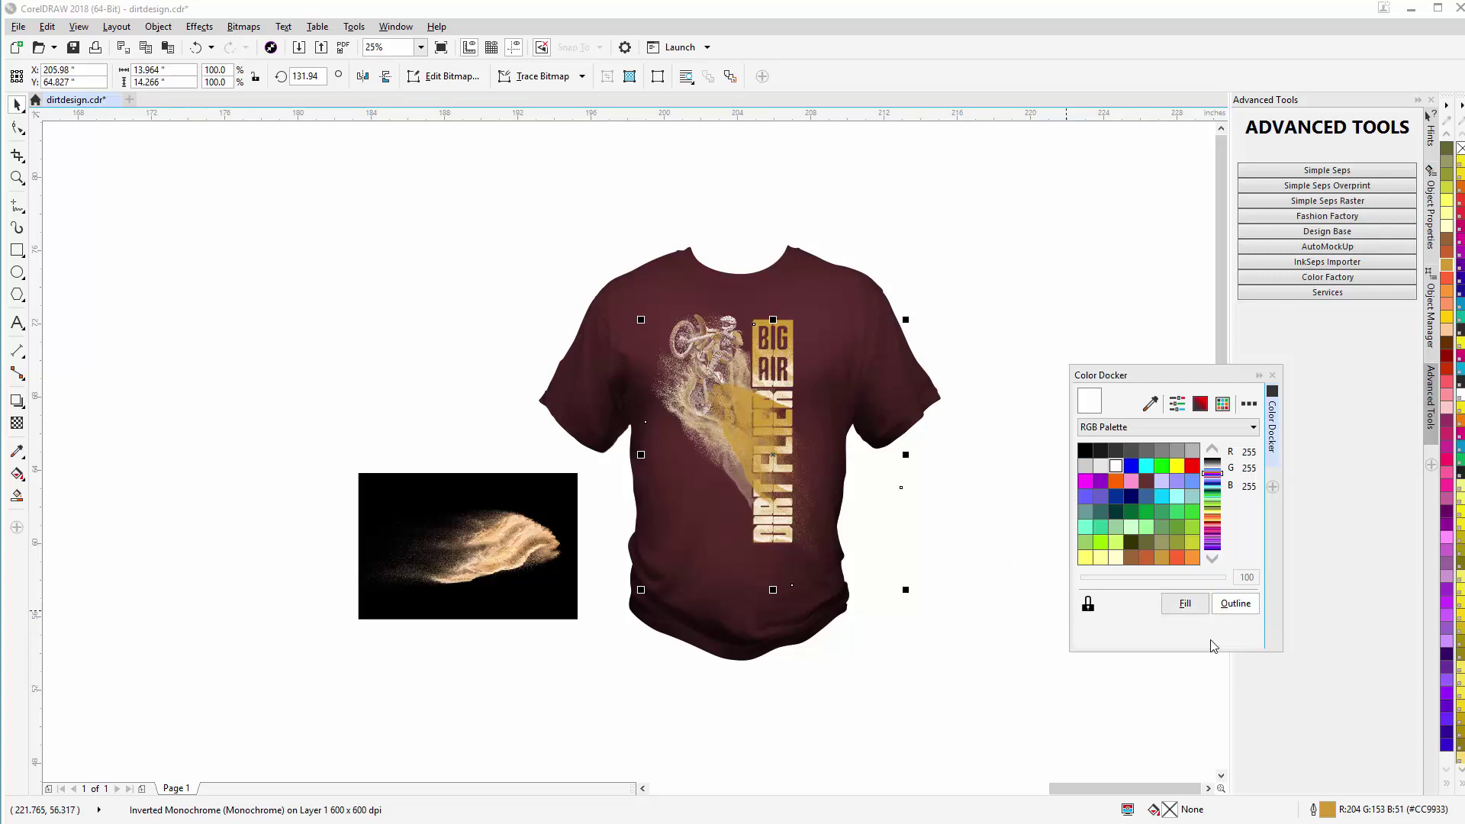
left_click(1200, 408)
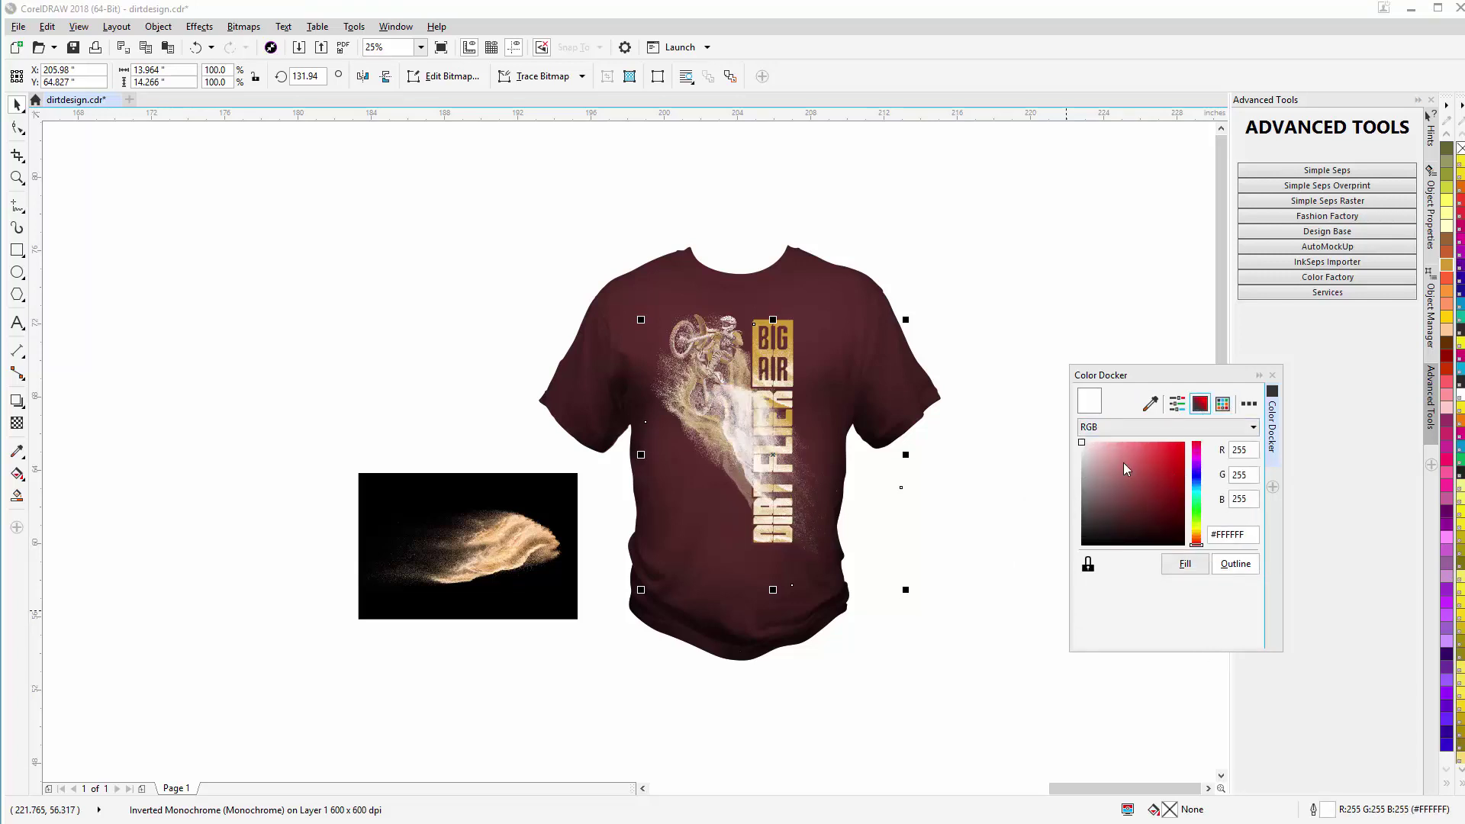
left_click_drag(1123, 462, 1132, 476)
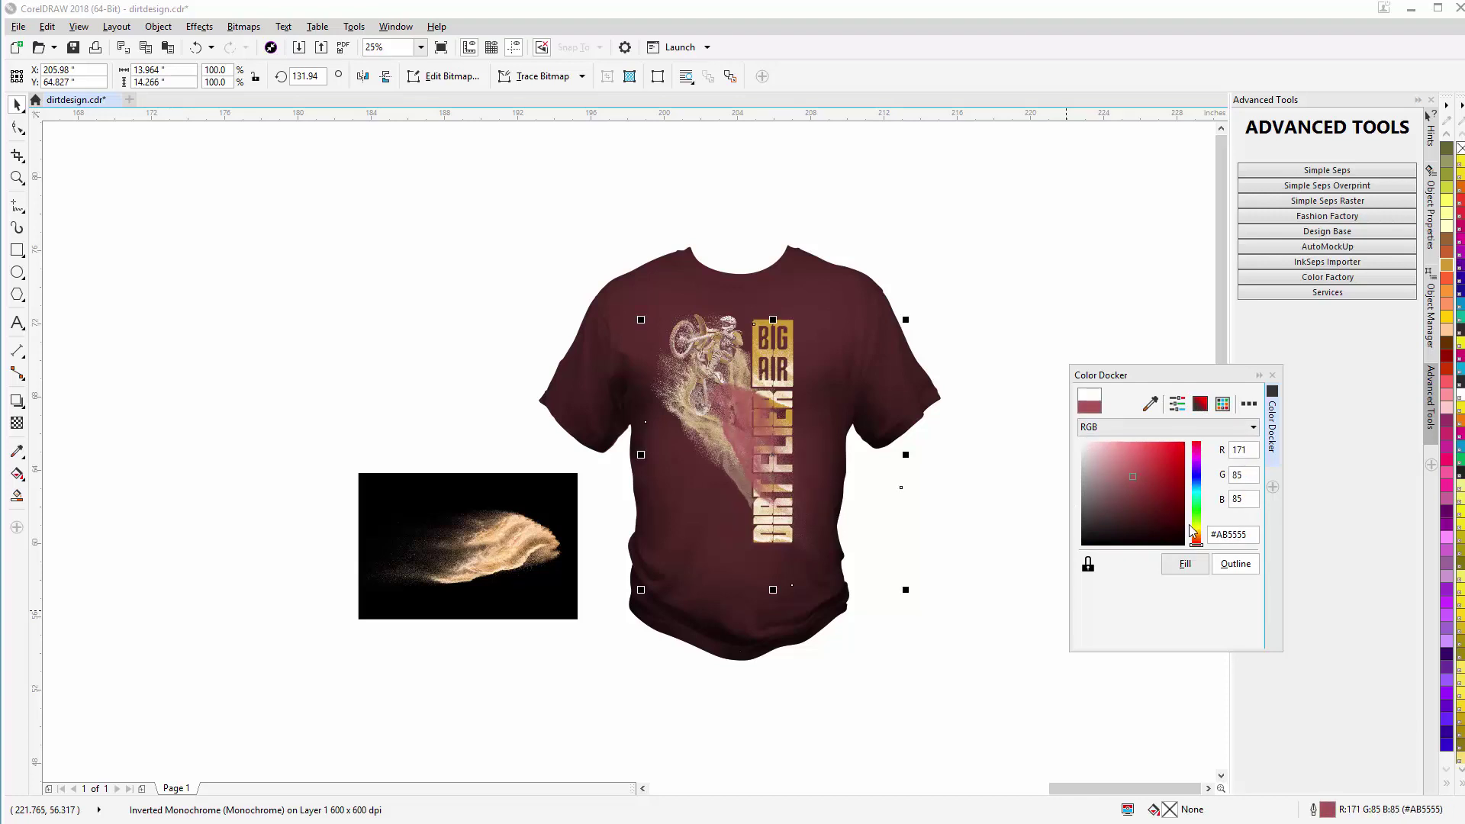
left_click_drag(1197, 534, 1200, 539)
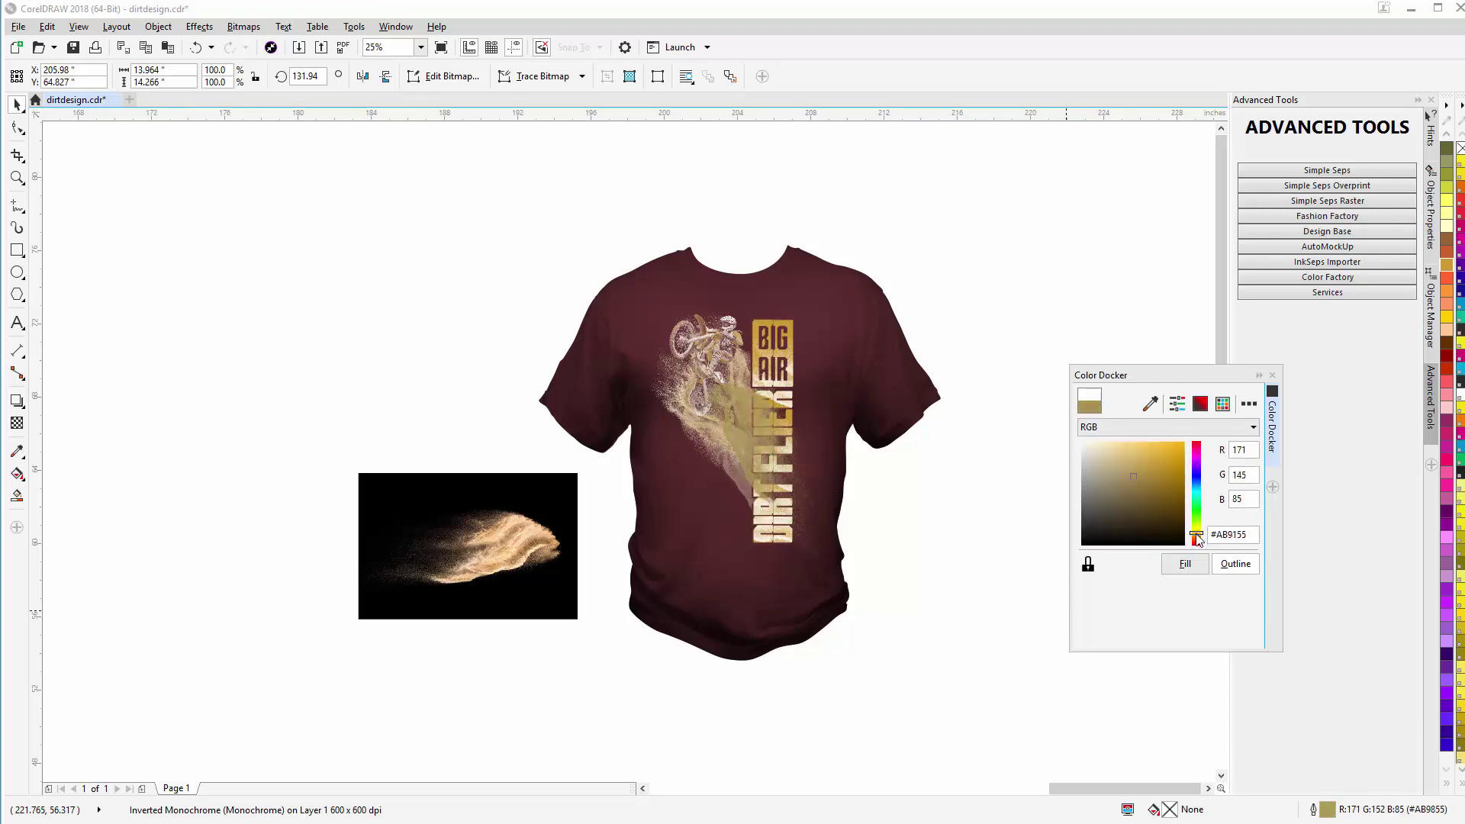
left_click_drag(1133, 480, 1127, 438)
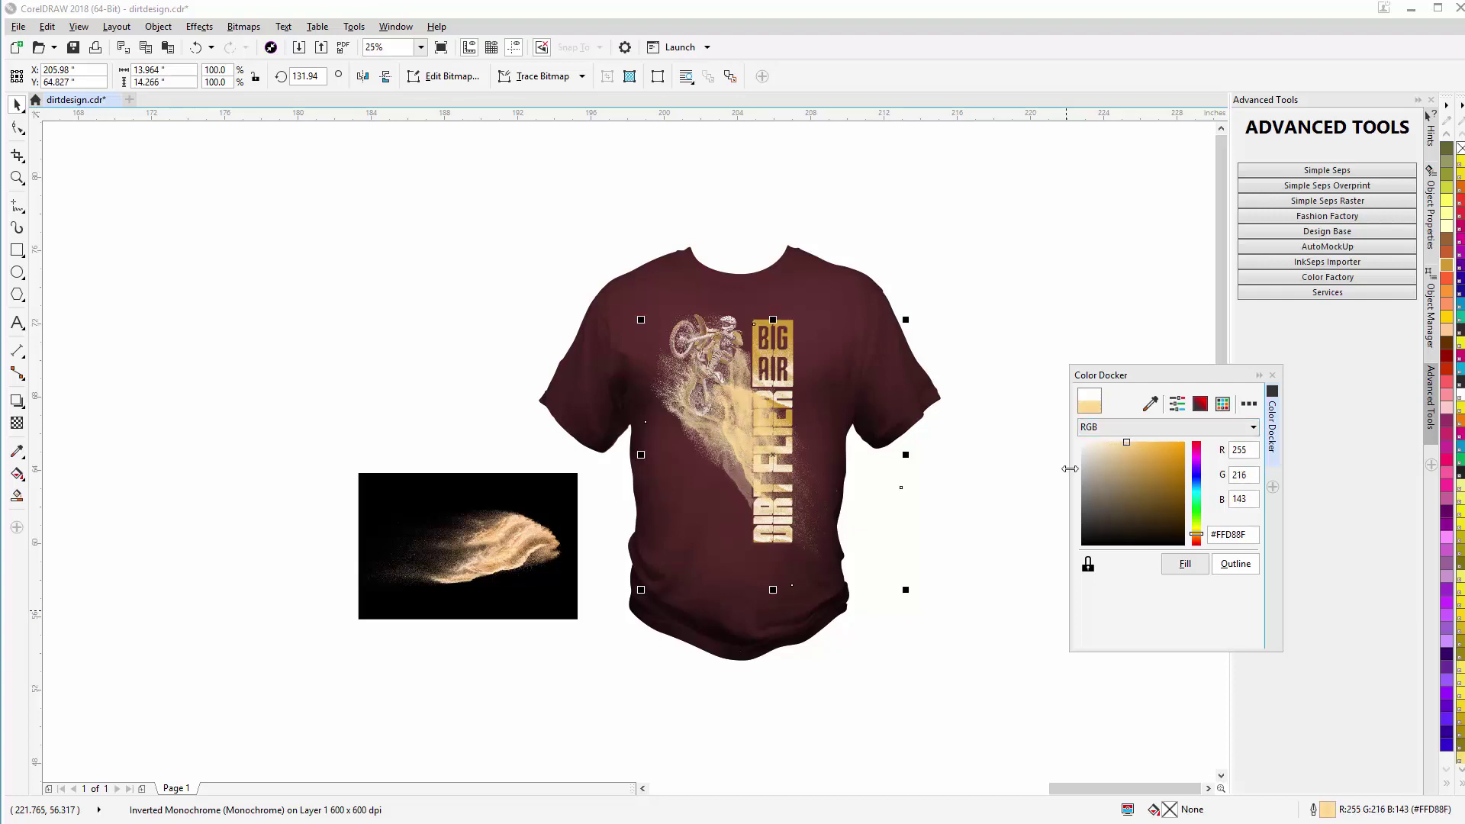
Step: Scale the light tan dust down to 75.8% and position it over the lower dust trail next to the lettering
scroll(729, 414, "up", 2)
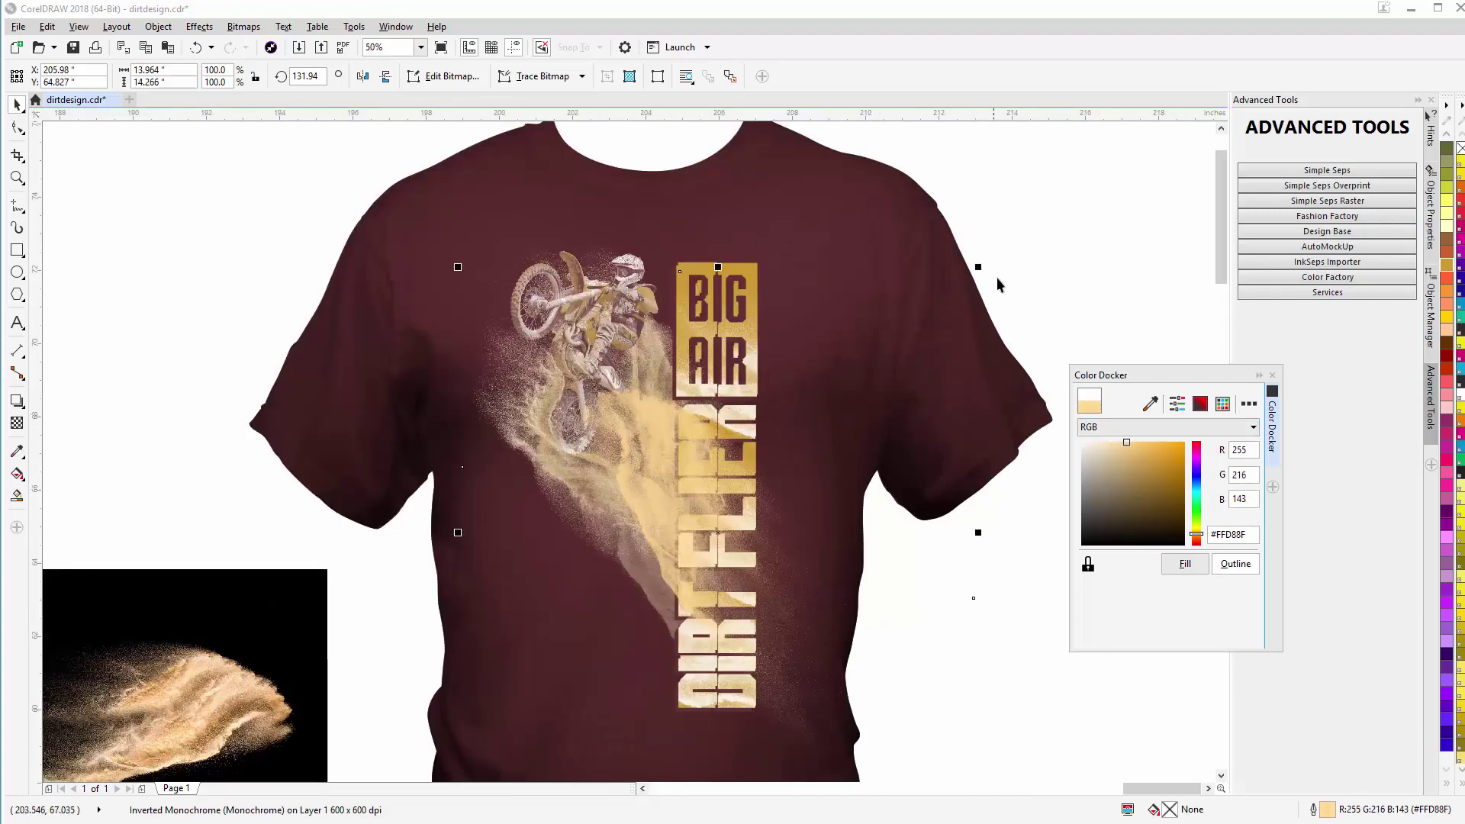
left_click_drag(978, 267, 924, 326)
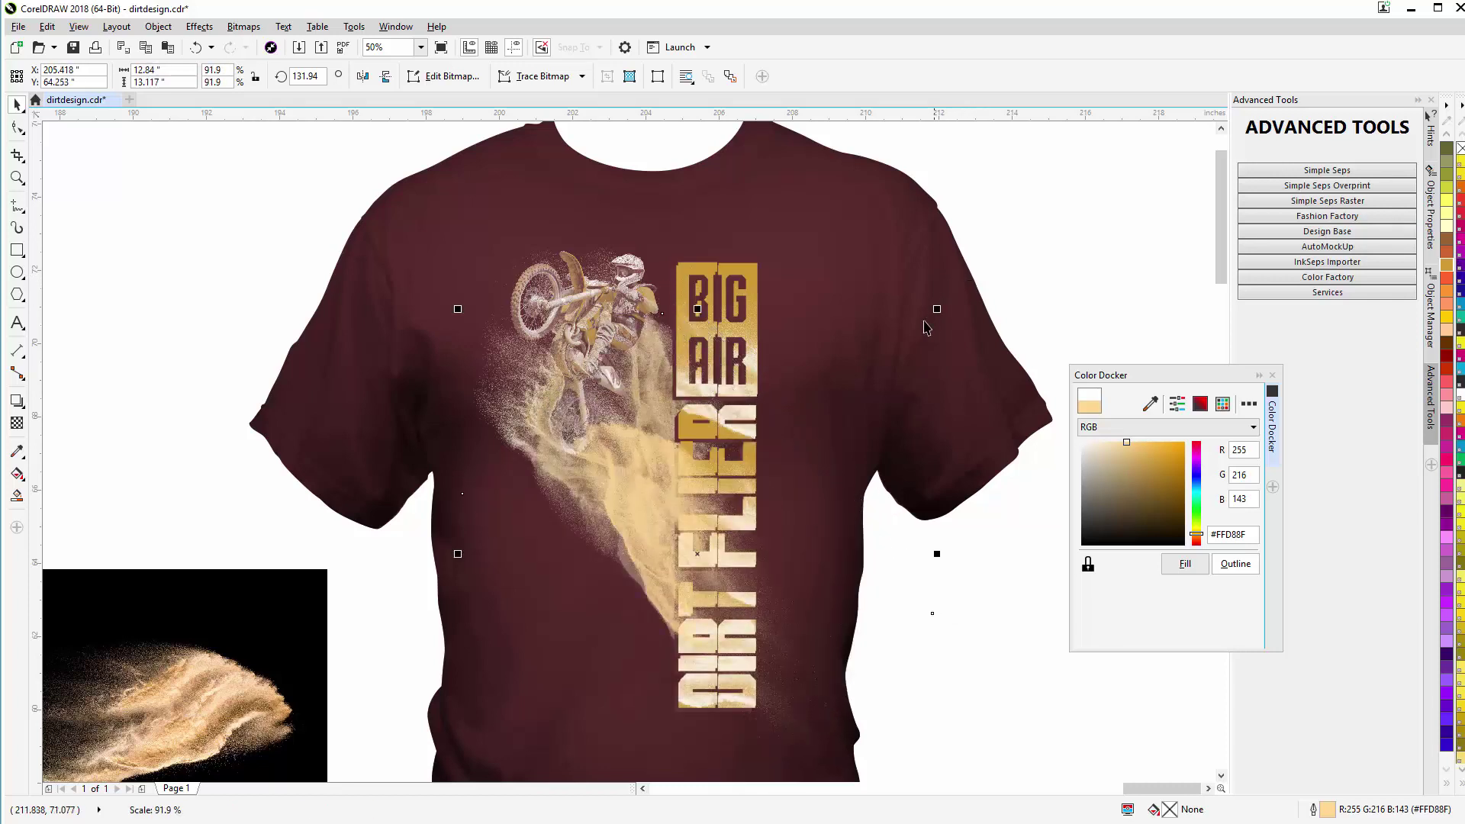
left_click_drag(647, 483, 632, 453)
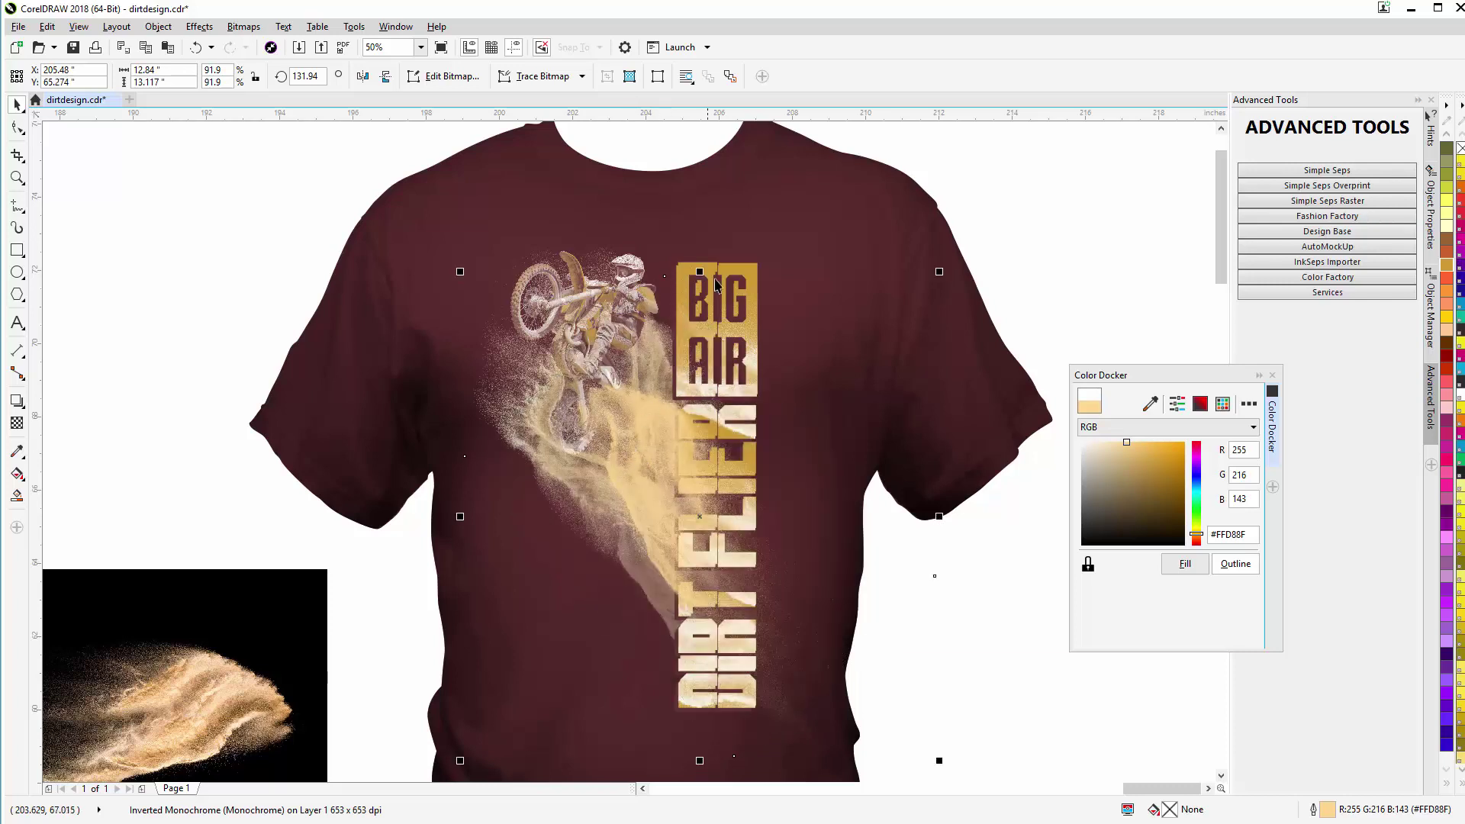
left_click_drag(939, 271, 857, 356)
left_click_drag(612, 486, 670, 535)
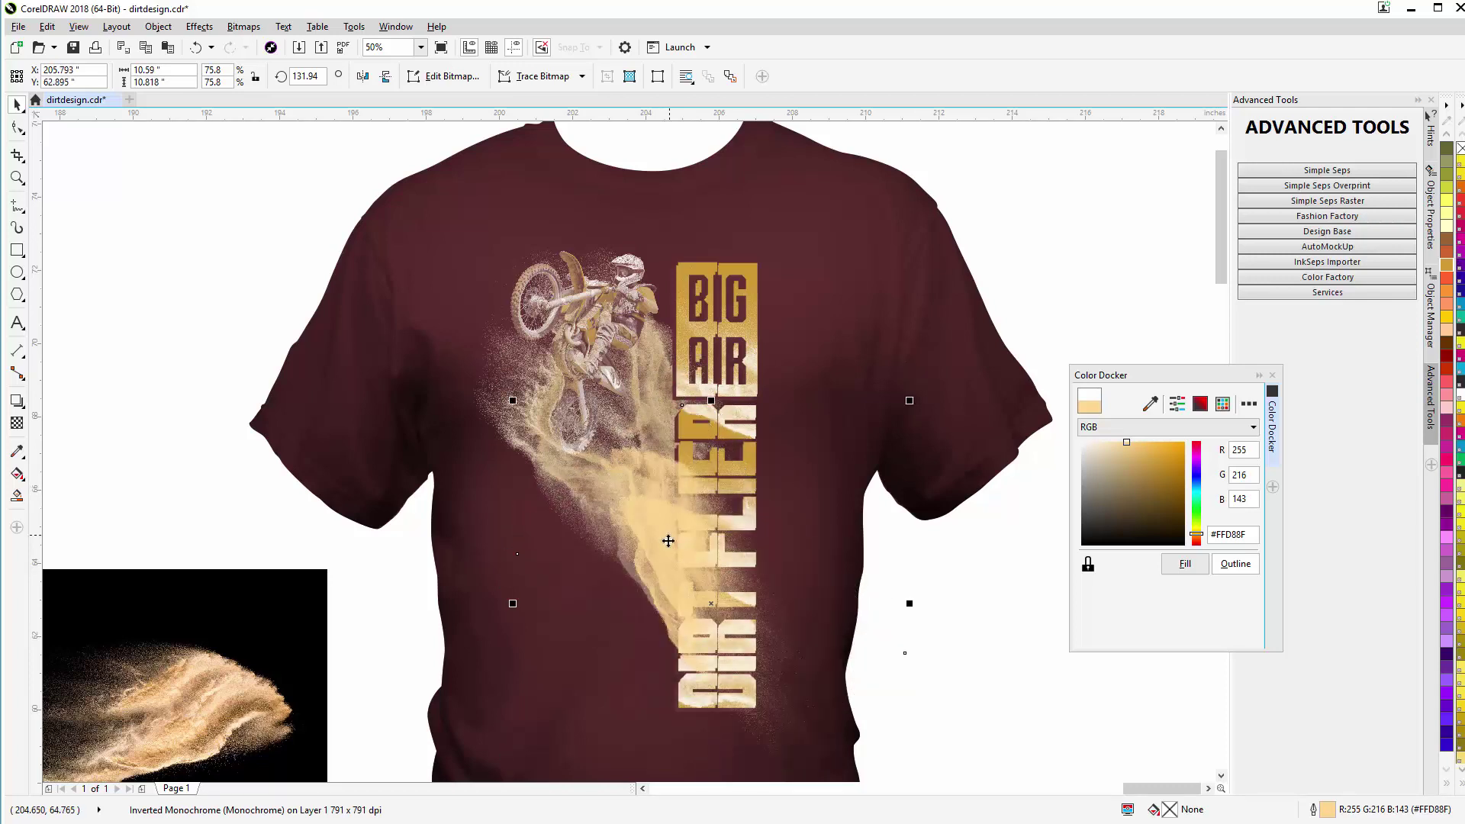
Step: Copy the light tan dust up beside the word AIR and fade the copy towards the rider with a linear transparency
left_click_drag(654, 589, 676, 392)
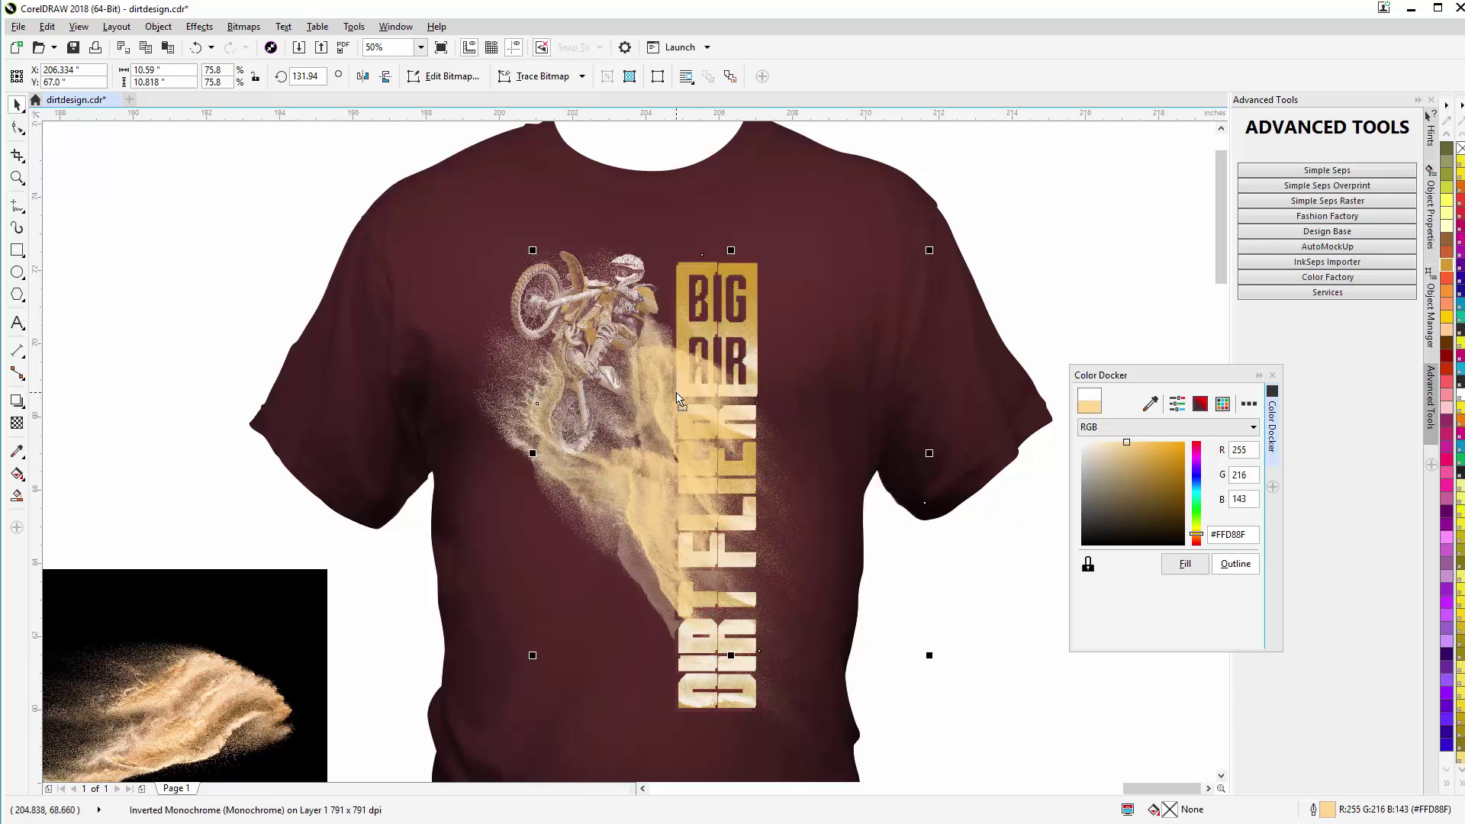
left_click(17, 423)
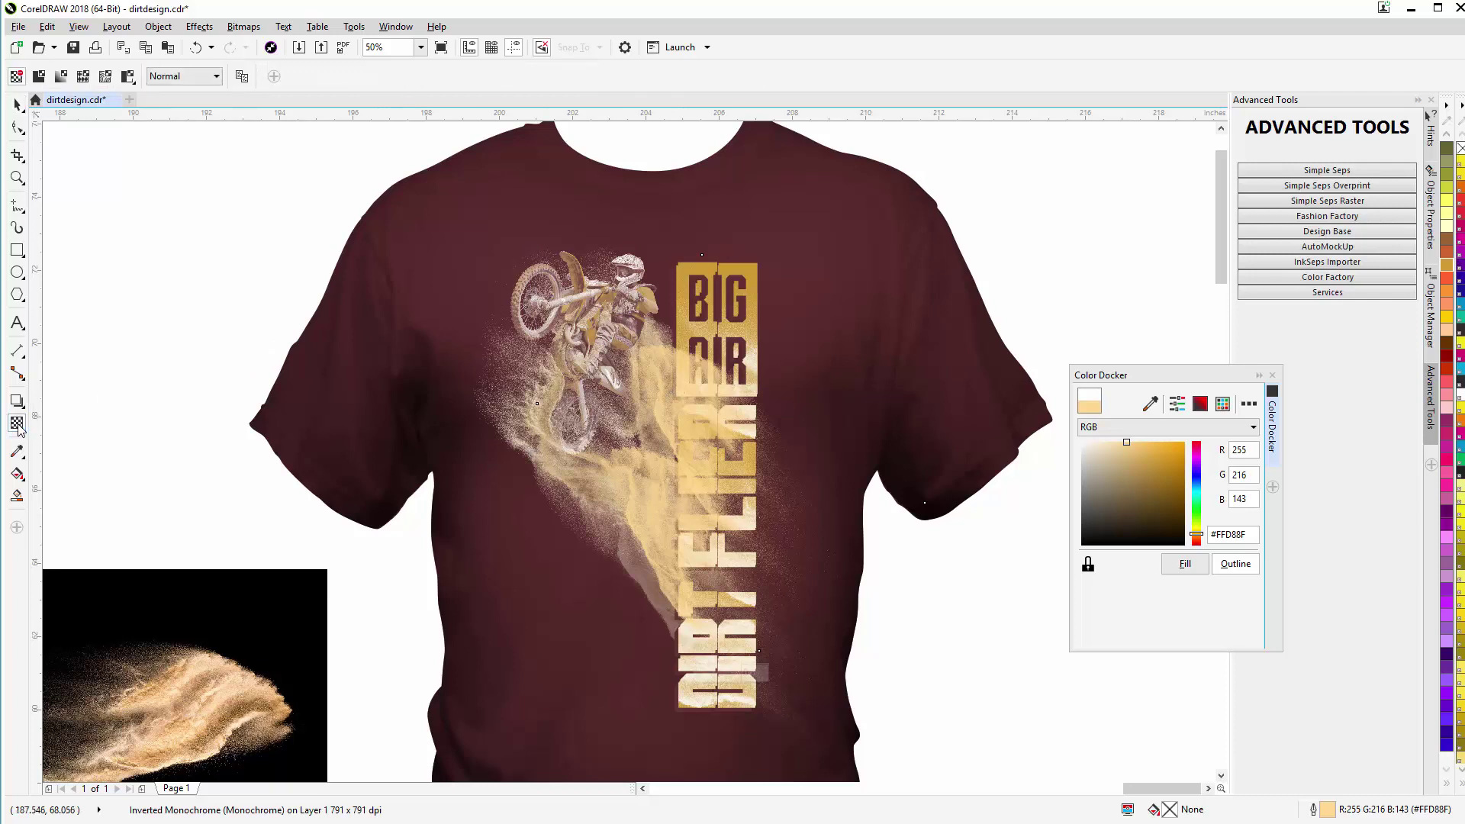
left_click_drag(698, 409, 650, 358)
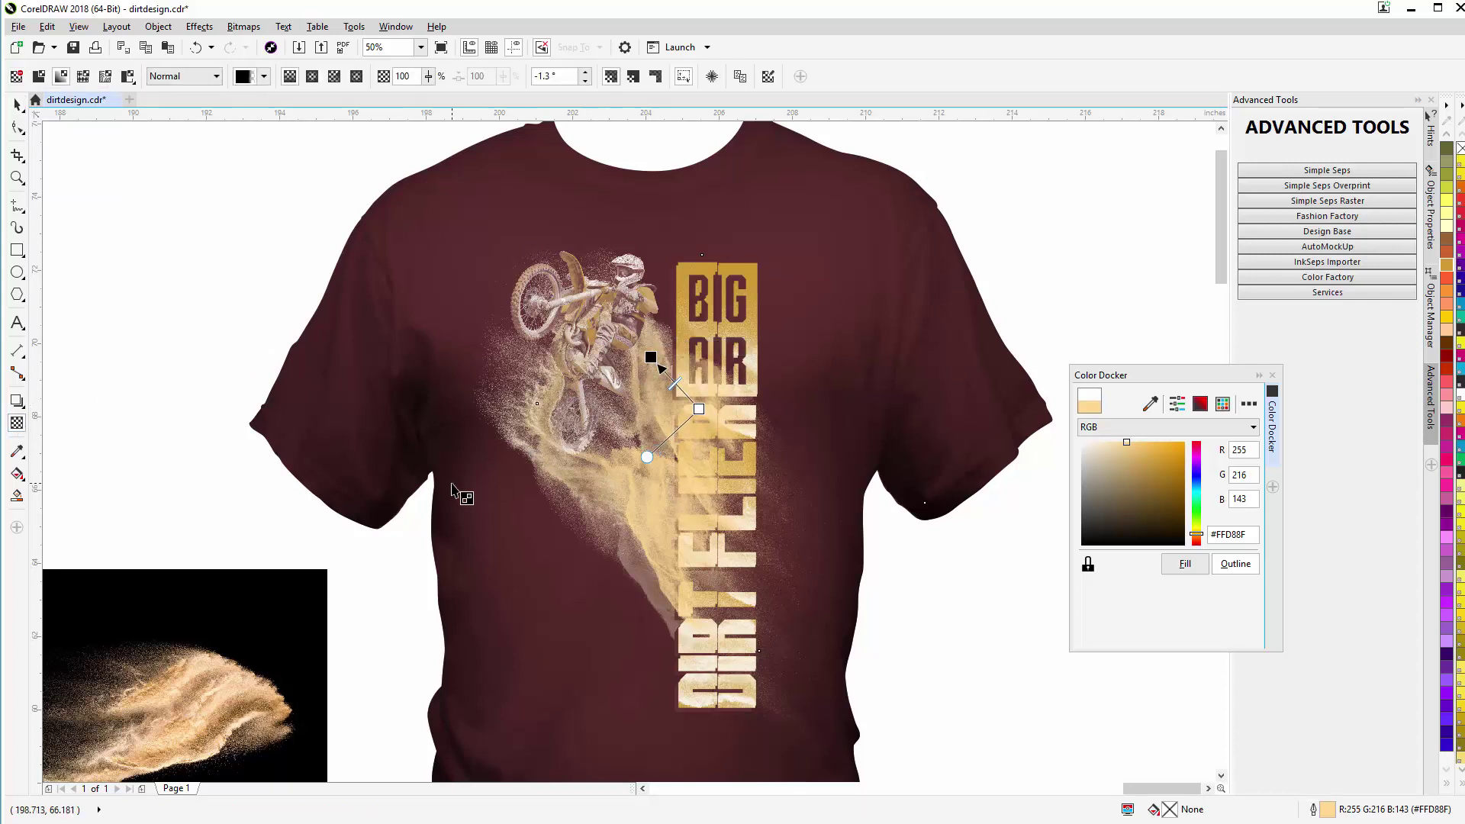
Step: Apply a linear transparency to the lower light tan dust, fading it from beside DIRT up towards the bike's lower wheel
left_click(665, 572)
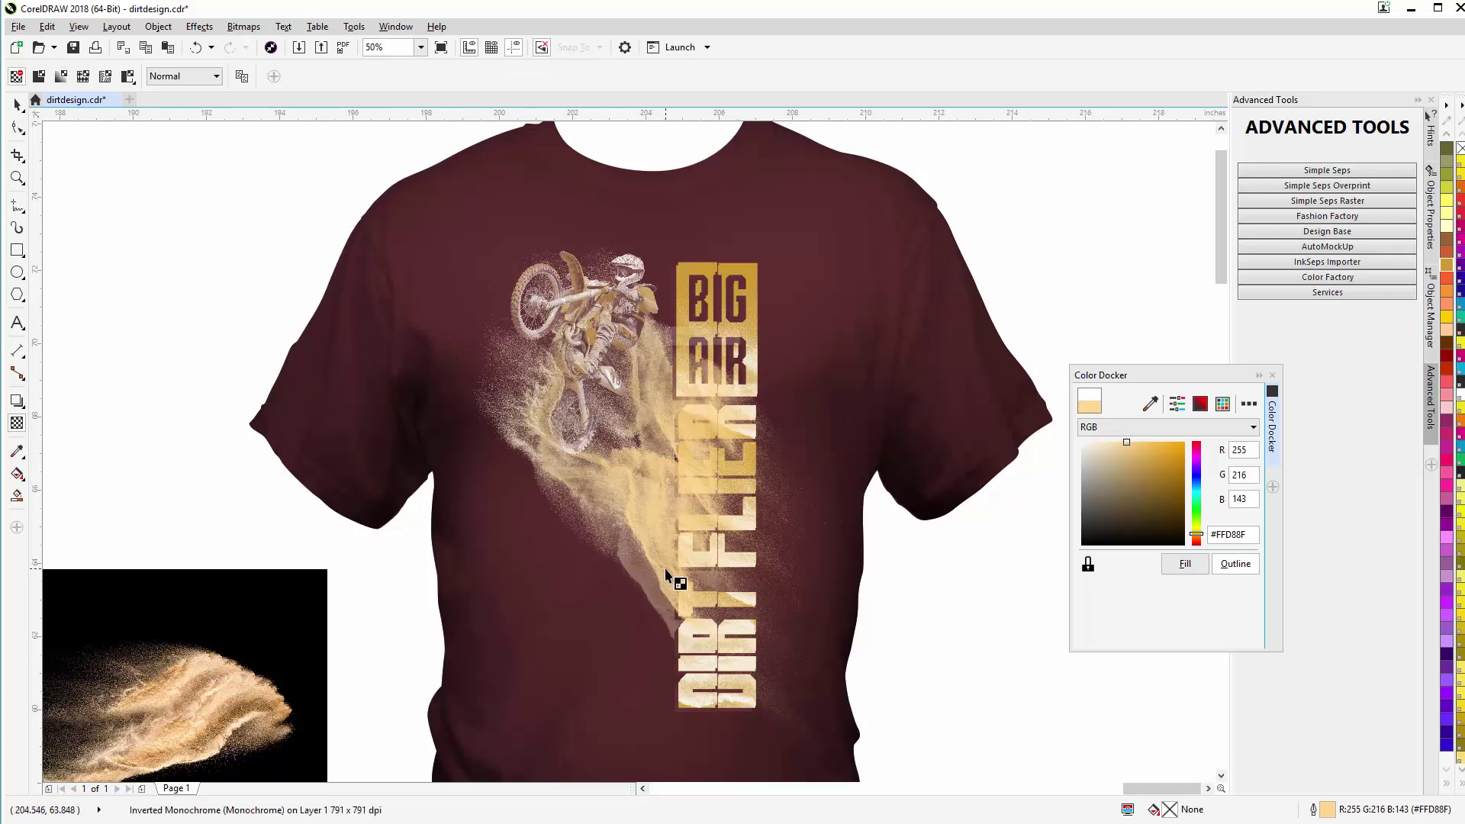
left_click(17, 106)
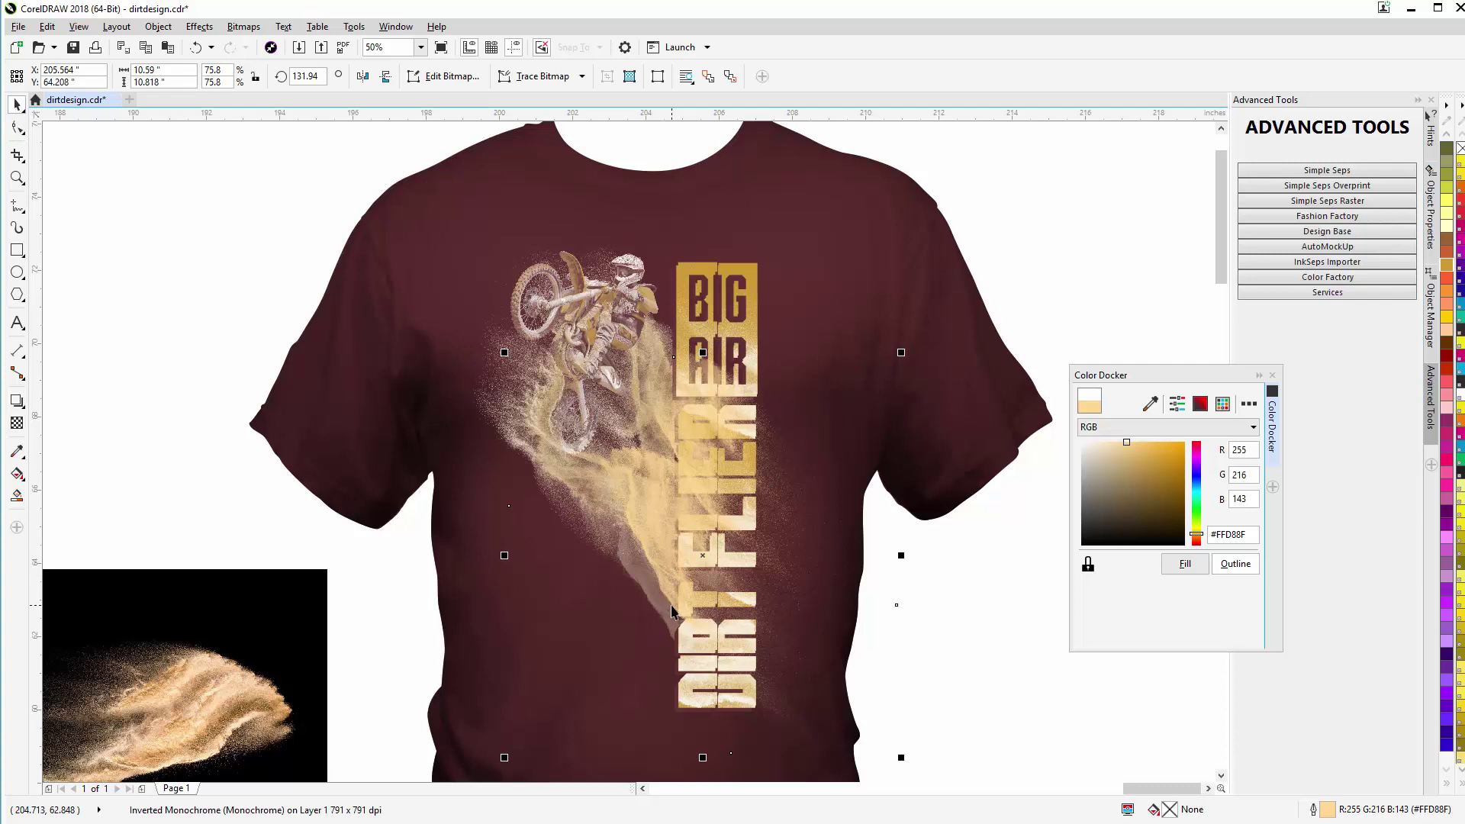
left_click(17, 422)
left_click_drag(662, 595, 631, 618)
left_click_drag(630, 555, 581, 467)
left_click_drag(567, 439, 566, 438)
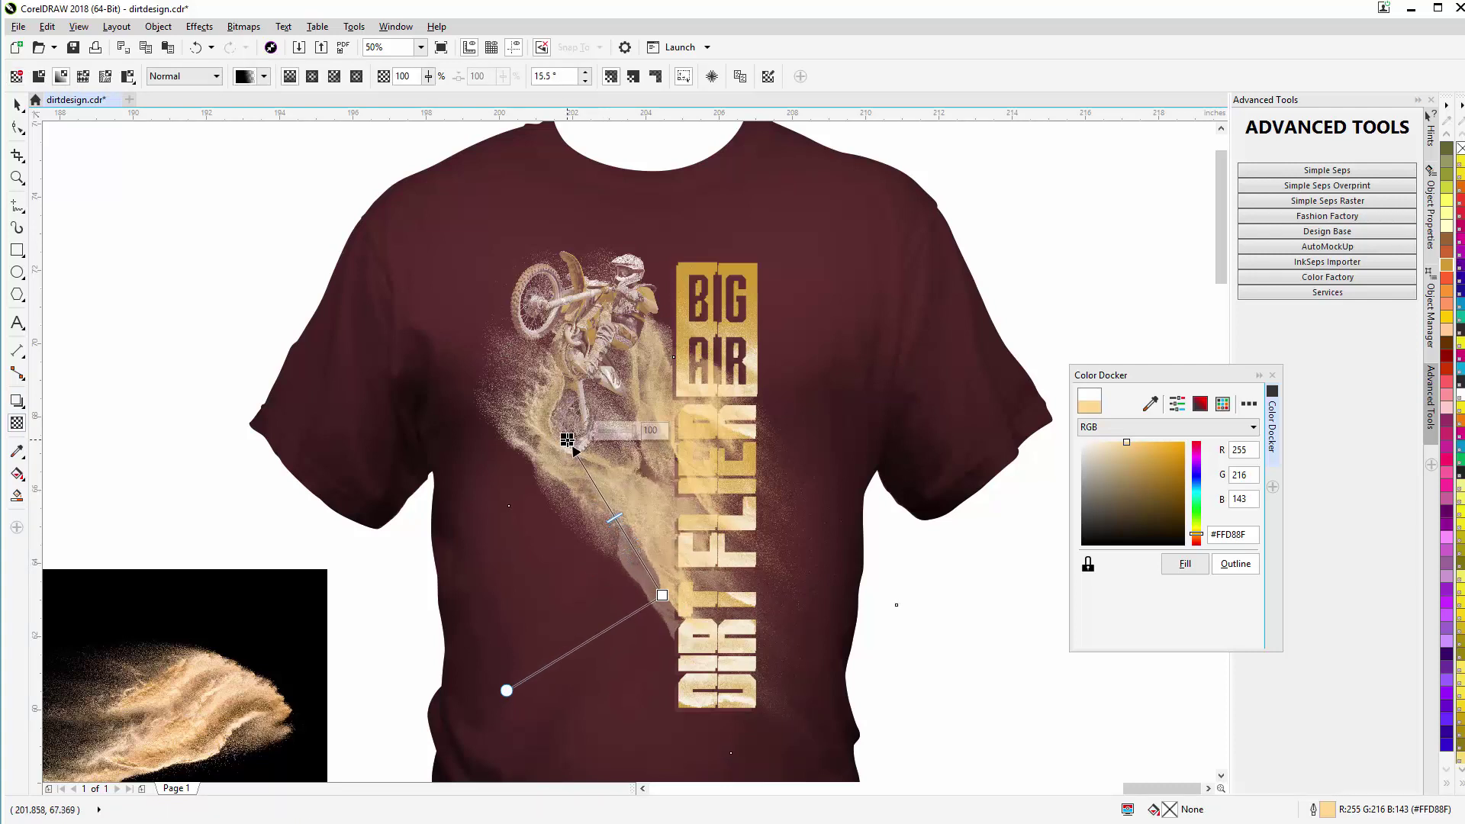
left_click_drag(616, 515, 581, 458)
left_click(17, 105)
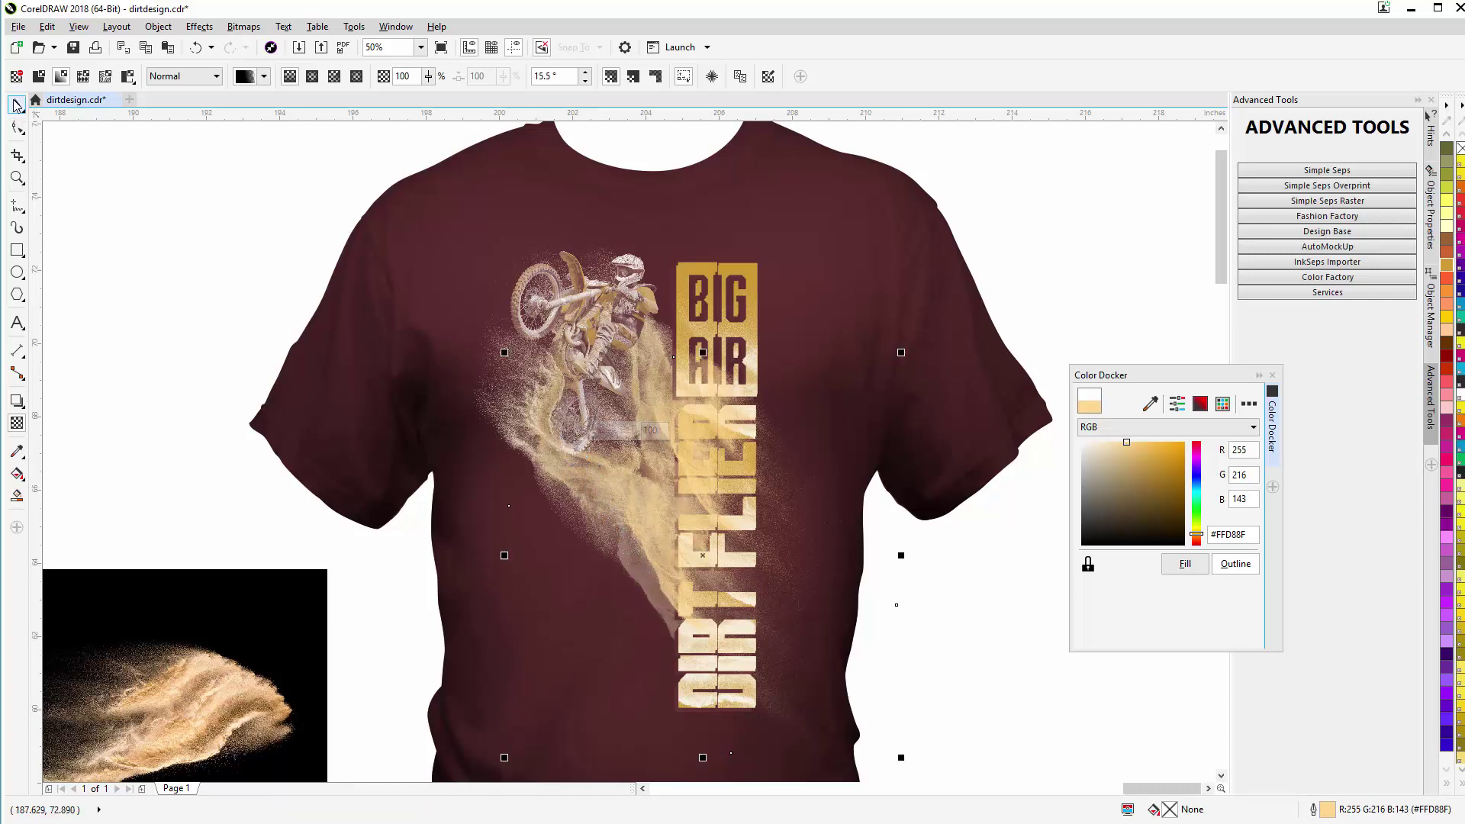
Step: Move the lower light tan dust slightly up and closer to the rider
left_click_drag(701, 555, 688, 542)
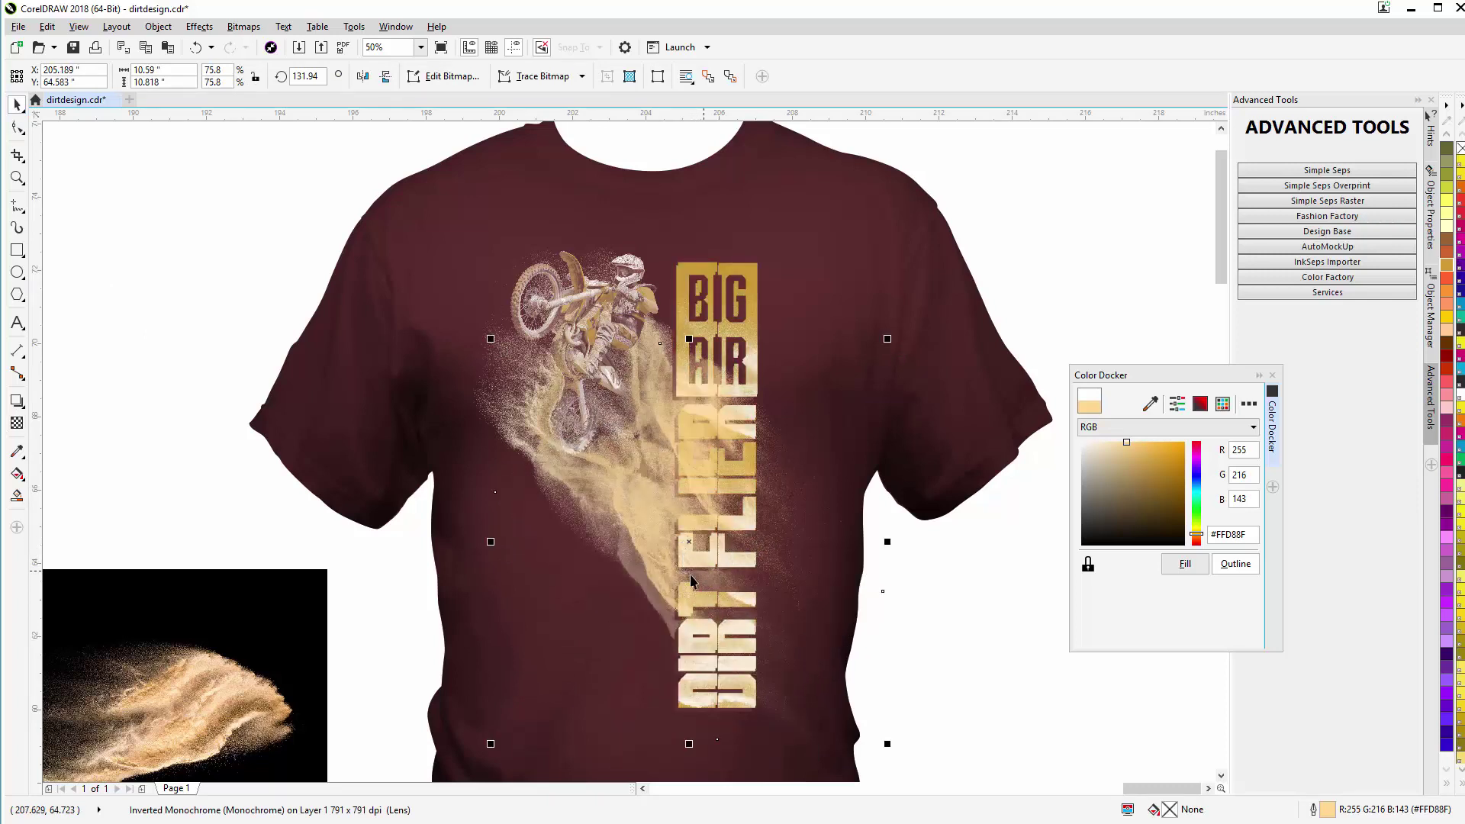
left_click(946, 634)
scroll(946, 634, "down", 1)
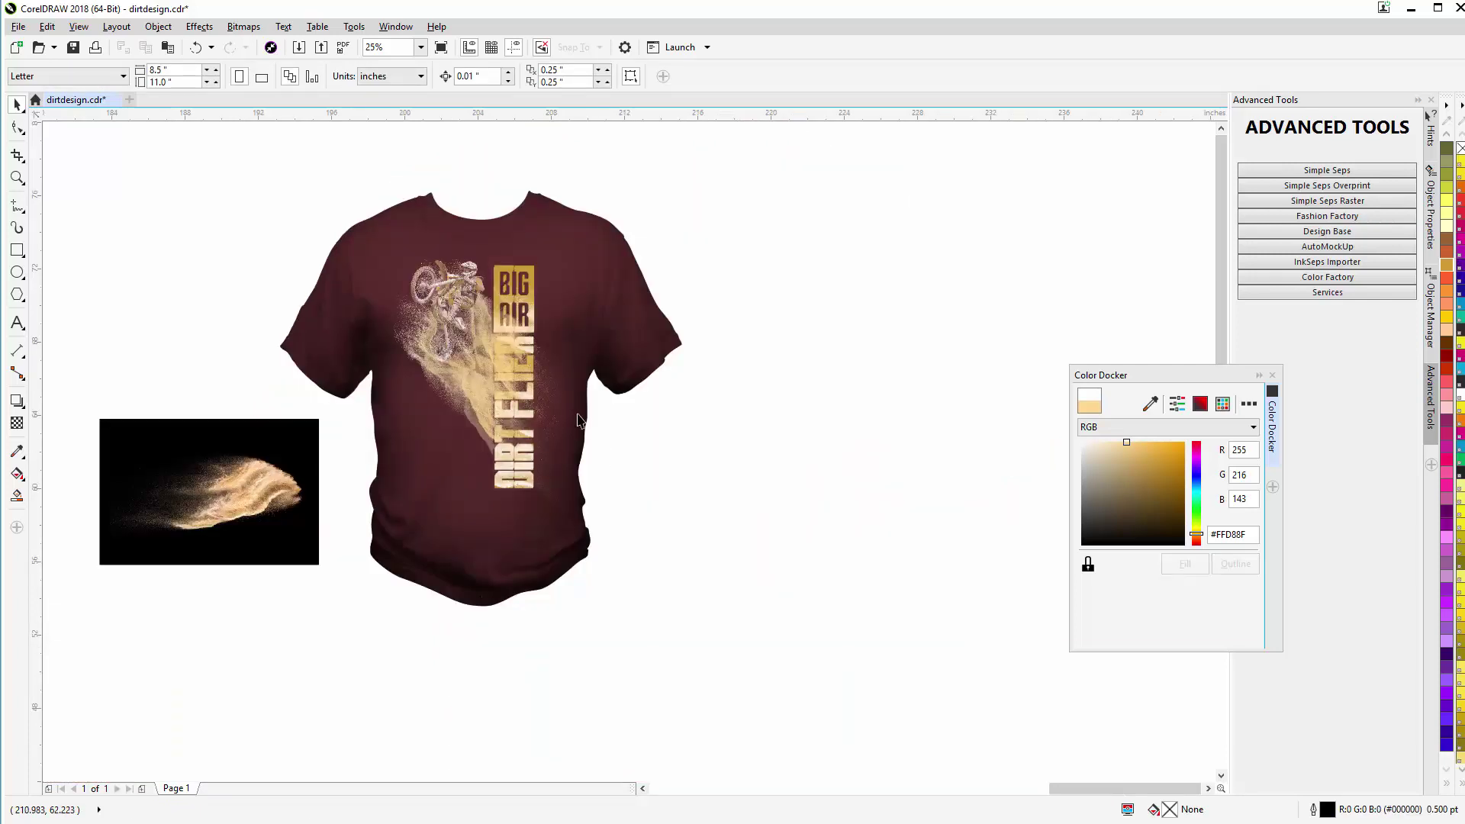
Step: Shift the BIG AIR DIRT FLIER lettering closer to the rider, including a small move together with the dust around it
left_click_drag(637, 186, 483, 511)
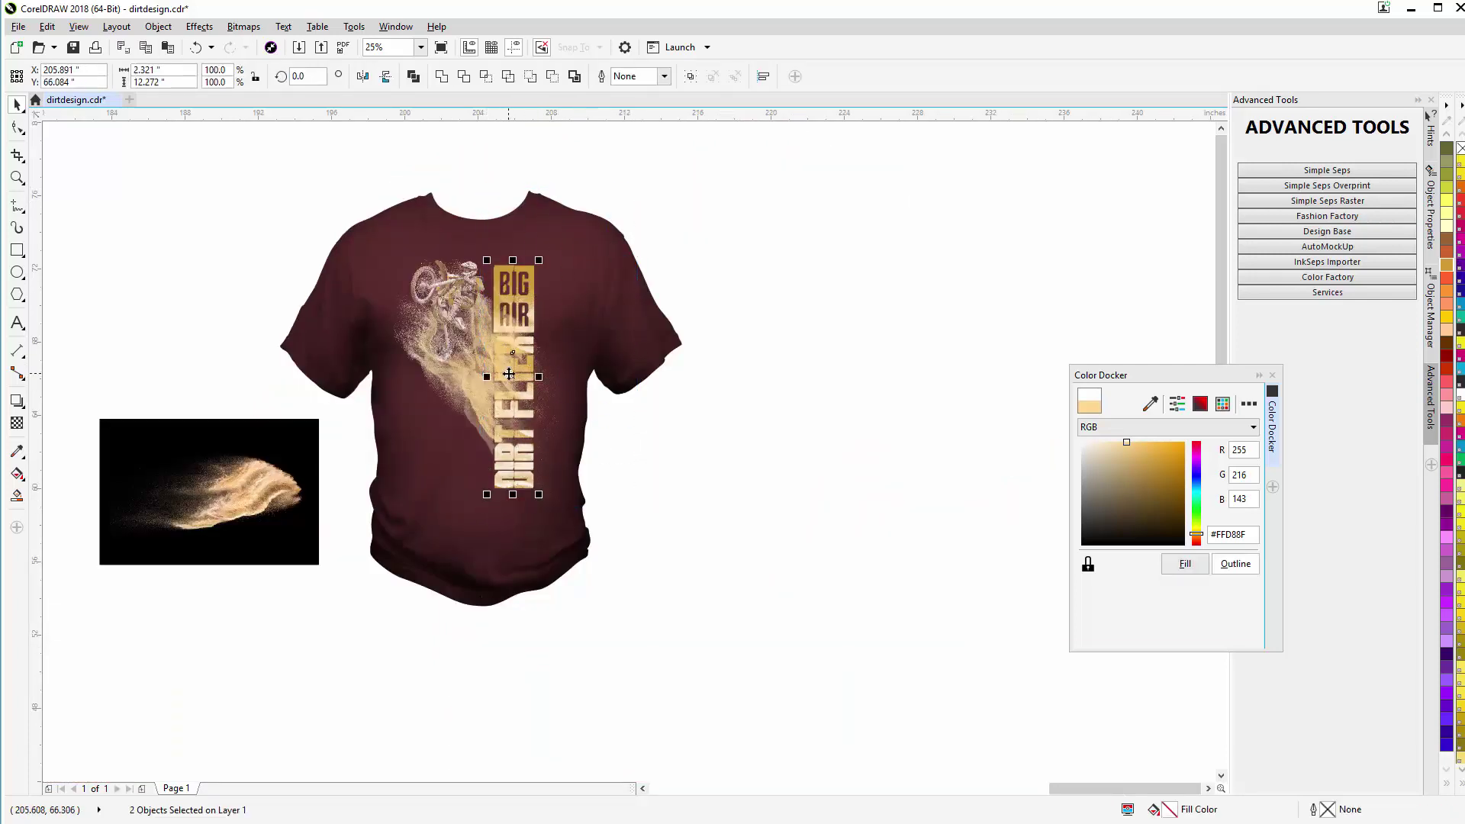
left_click_drag(508, 374, 508, 382)
left_click(670, 189)
left_click_drag(674, 179, 357, 561)
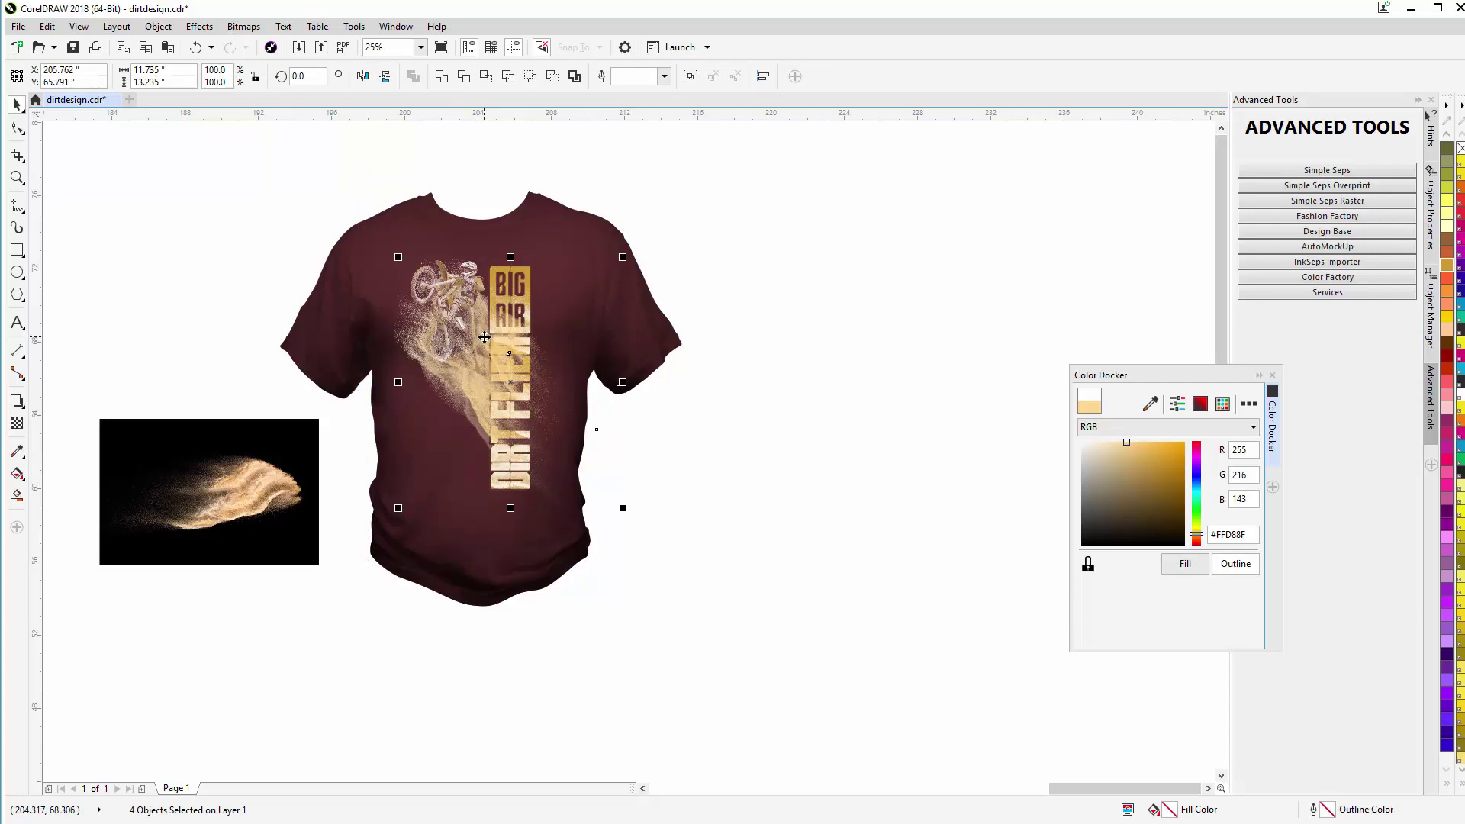
left_click_drag(485, 337, 477, 335)
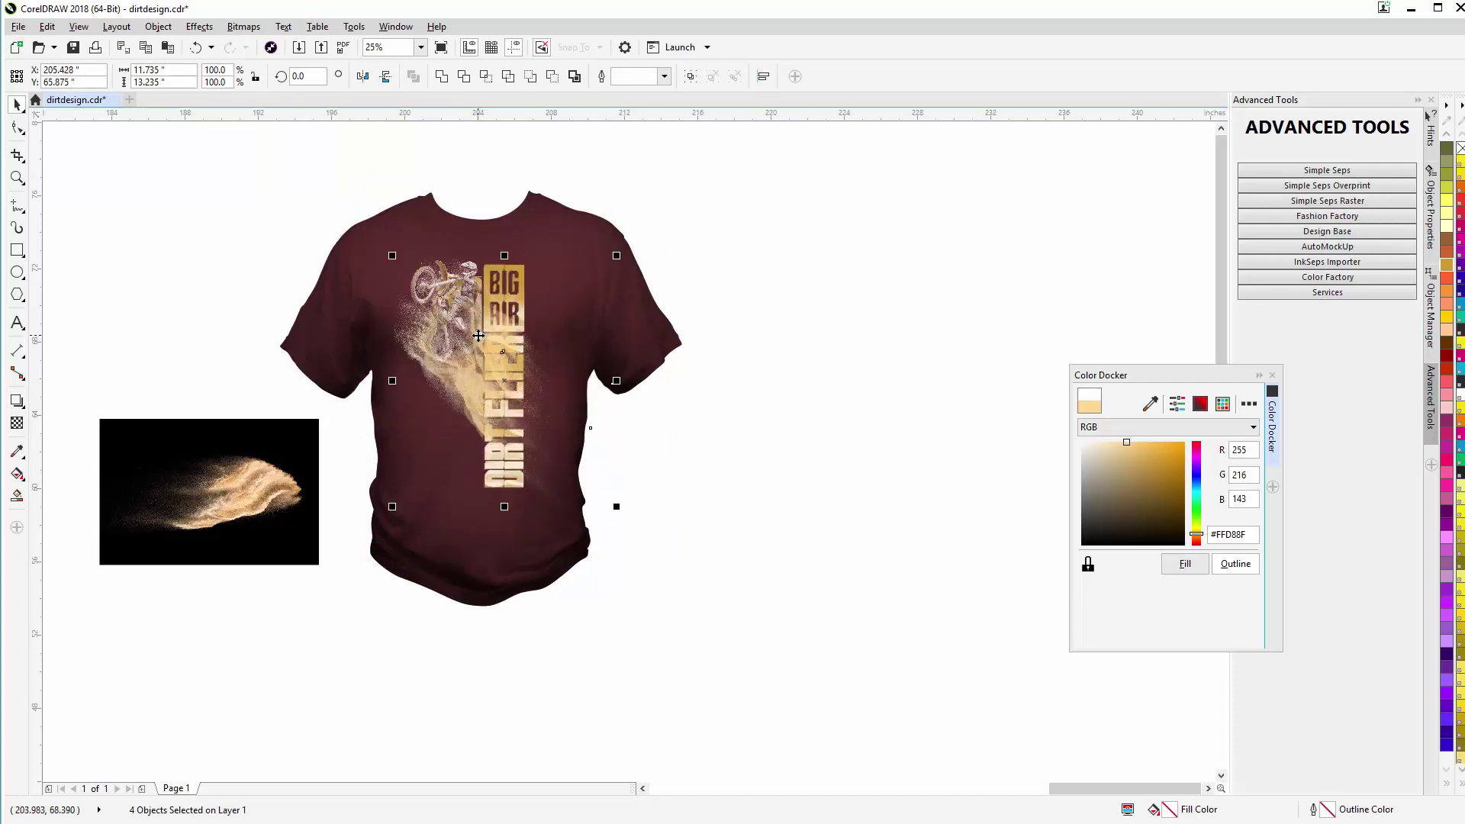
Step: Scale the whole rider, dust and lettering design down slightly and reposition it on the shirt's chest
left_click_drag(697, 169, 337, 551)
left_click_drag(799, 145, 315, 549)
left_click(703, 214)
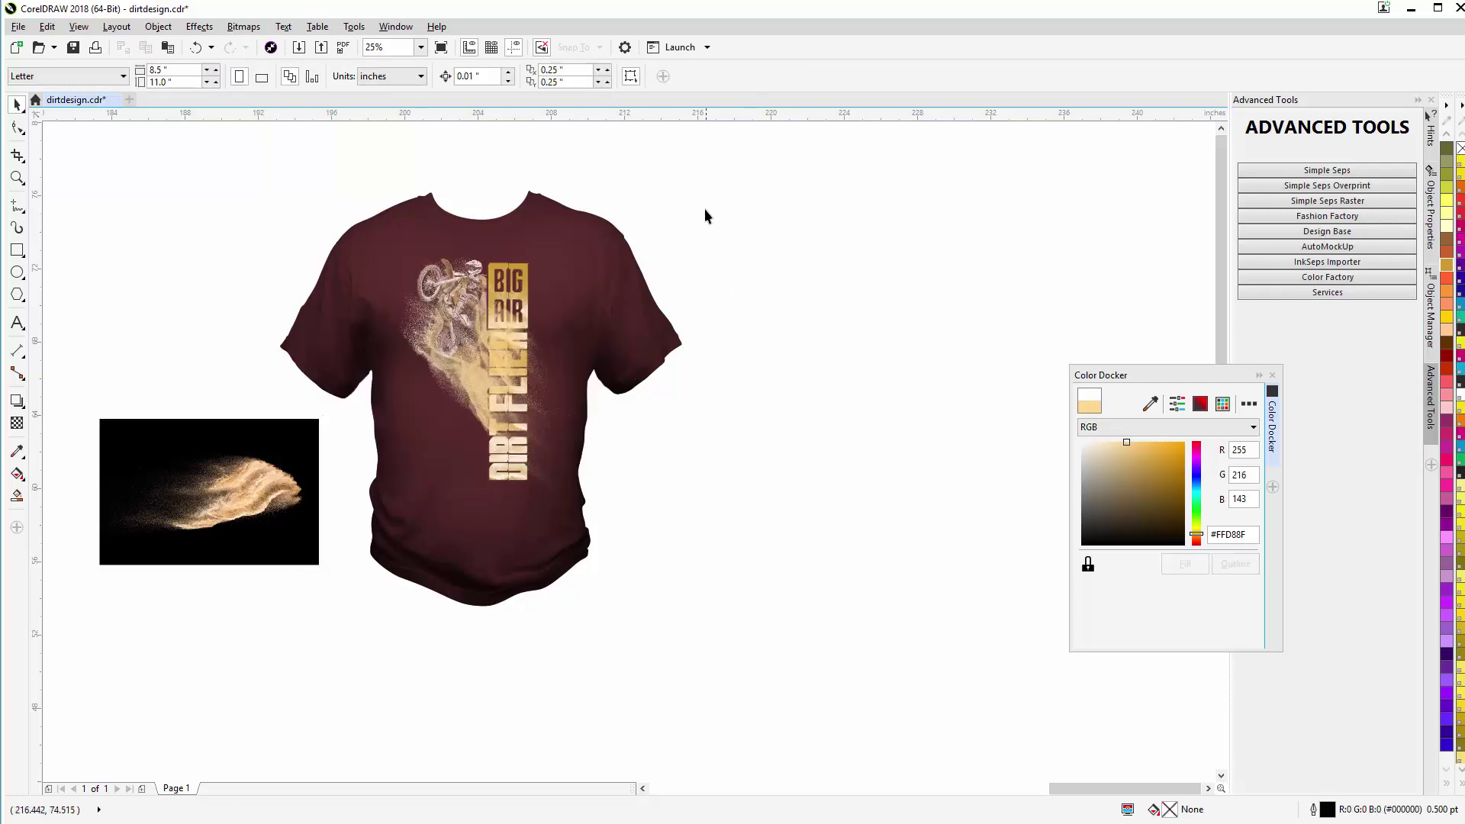
Step: Scale the BIG AIR DIRT FLIER lettering down proportionally to about 2.08 by 11 inches, keeping its upper edge in place
left_click_drag(714, 185, 475, 528)
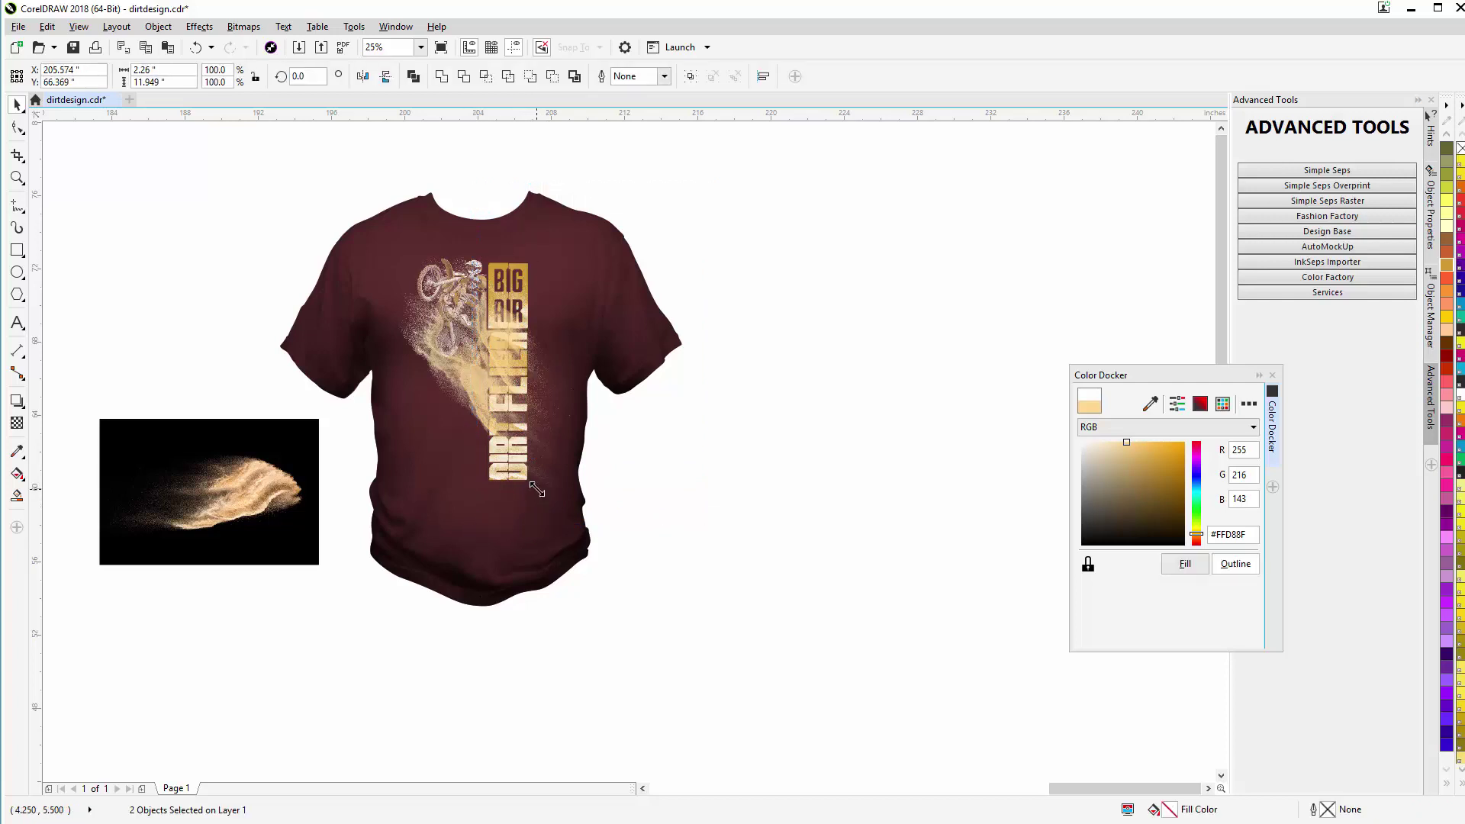
left_click_drag(535, 489, 534, 486)
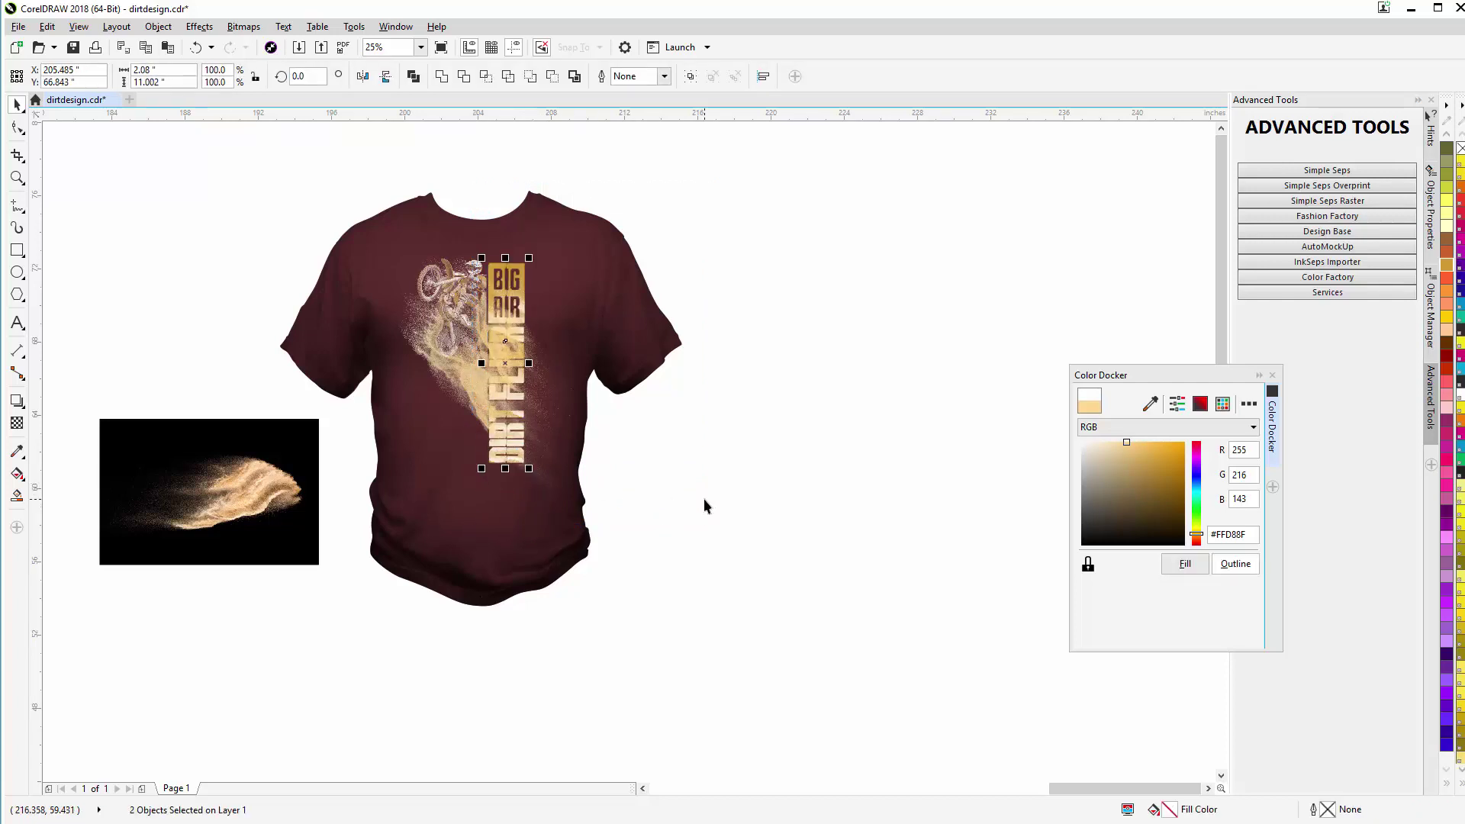
left_click(704, 497)
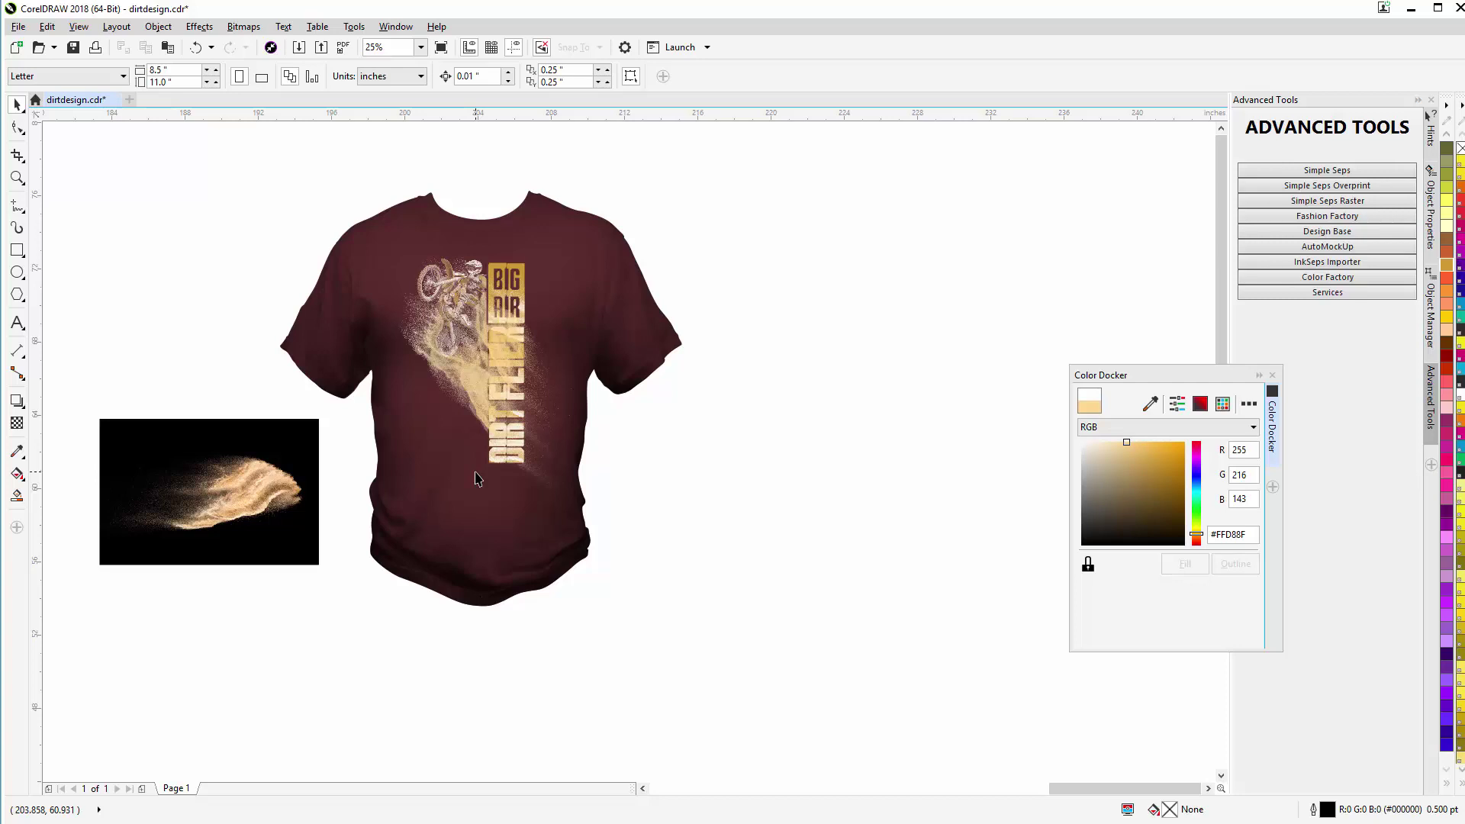
left_click(18, 178)
left_click_drag(313, 219, 667, 497)
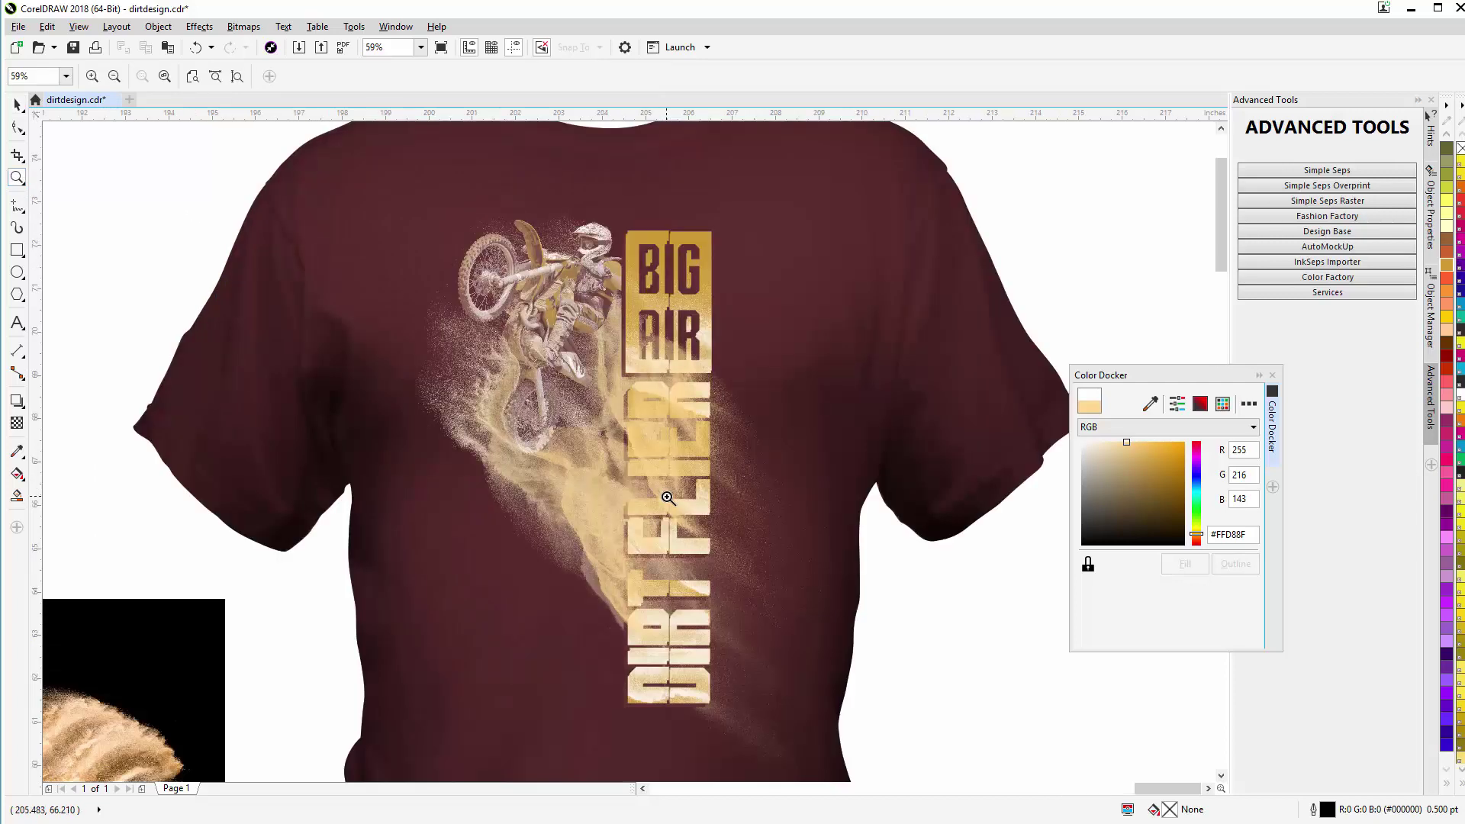